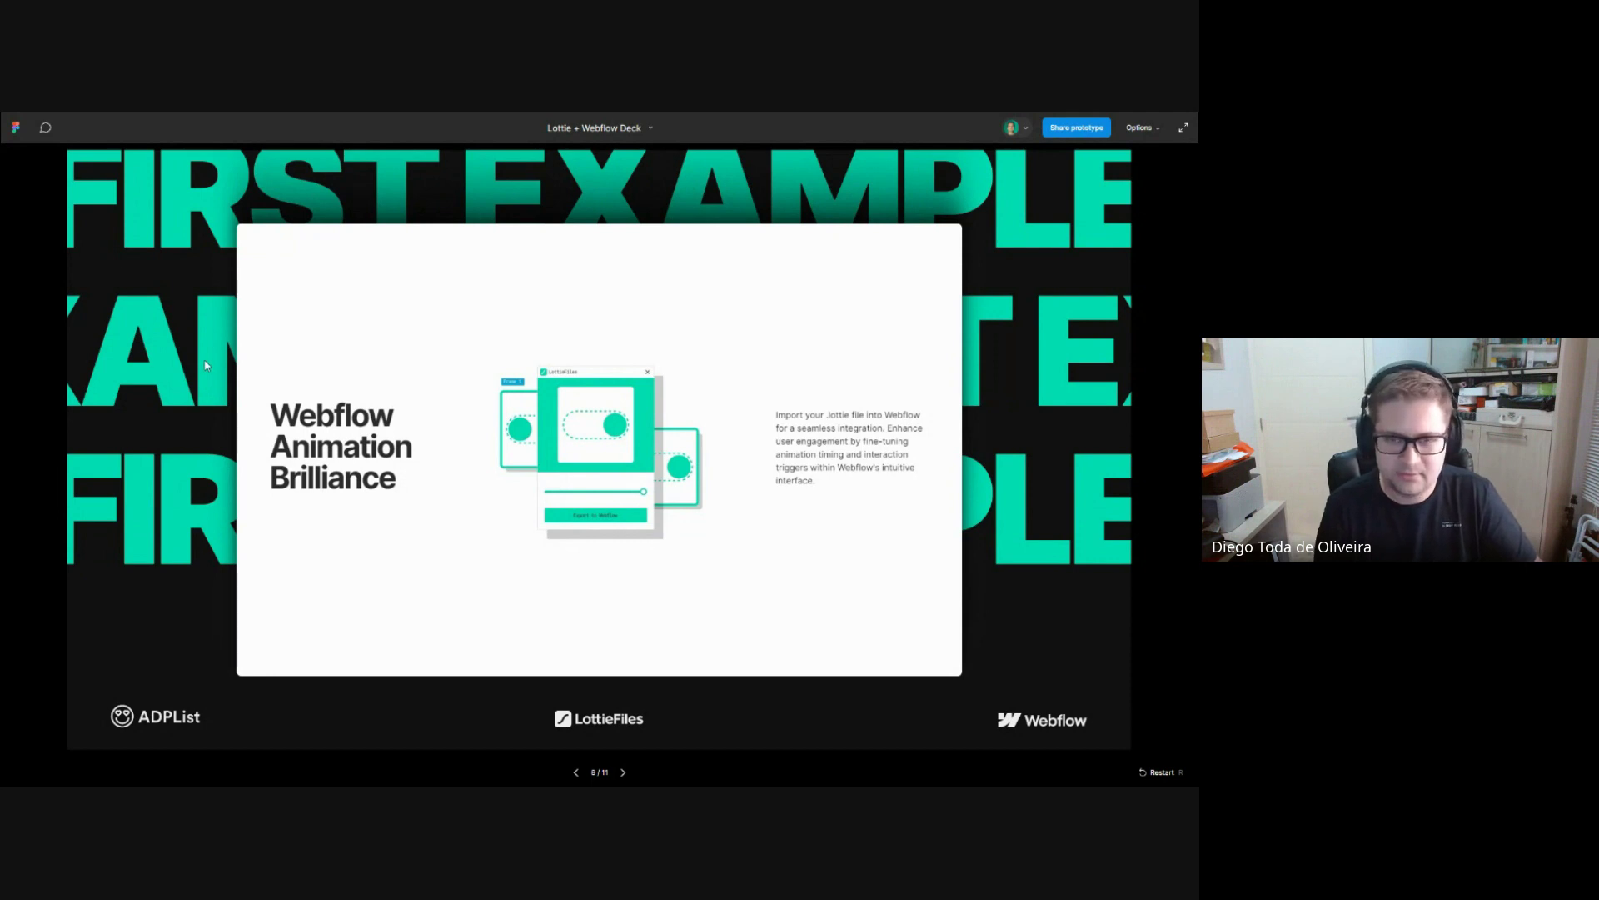
- Leave the slide presentation, switch to the Figma design file and examine the layers of the first animation frame on the Example 01 page
{"action": "key", "text": "Escape"}
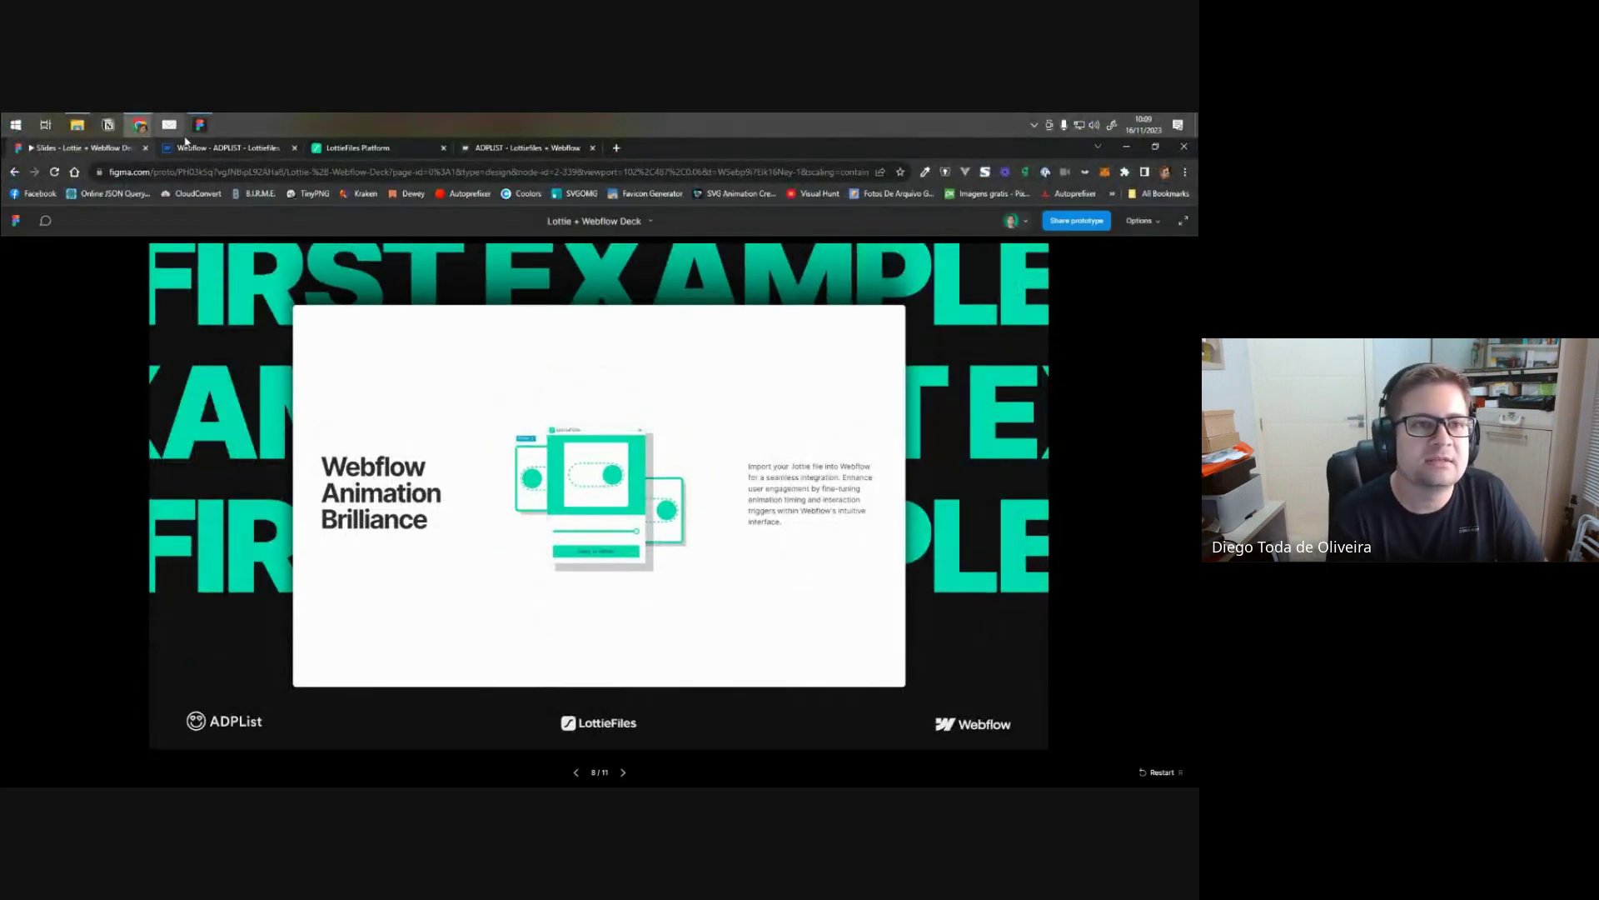
{"action": "left_click", "coordinate": [200, 125]}
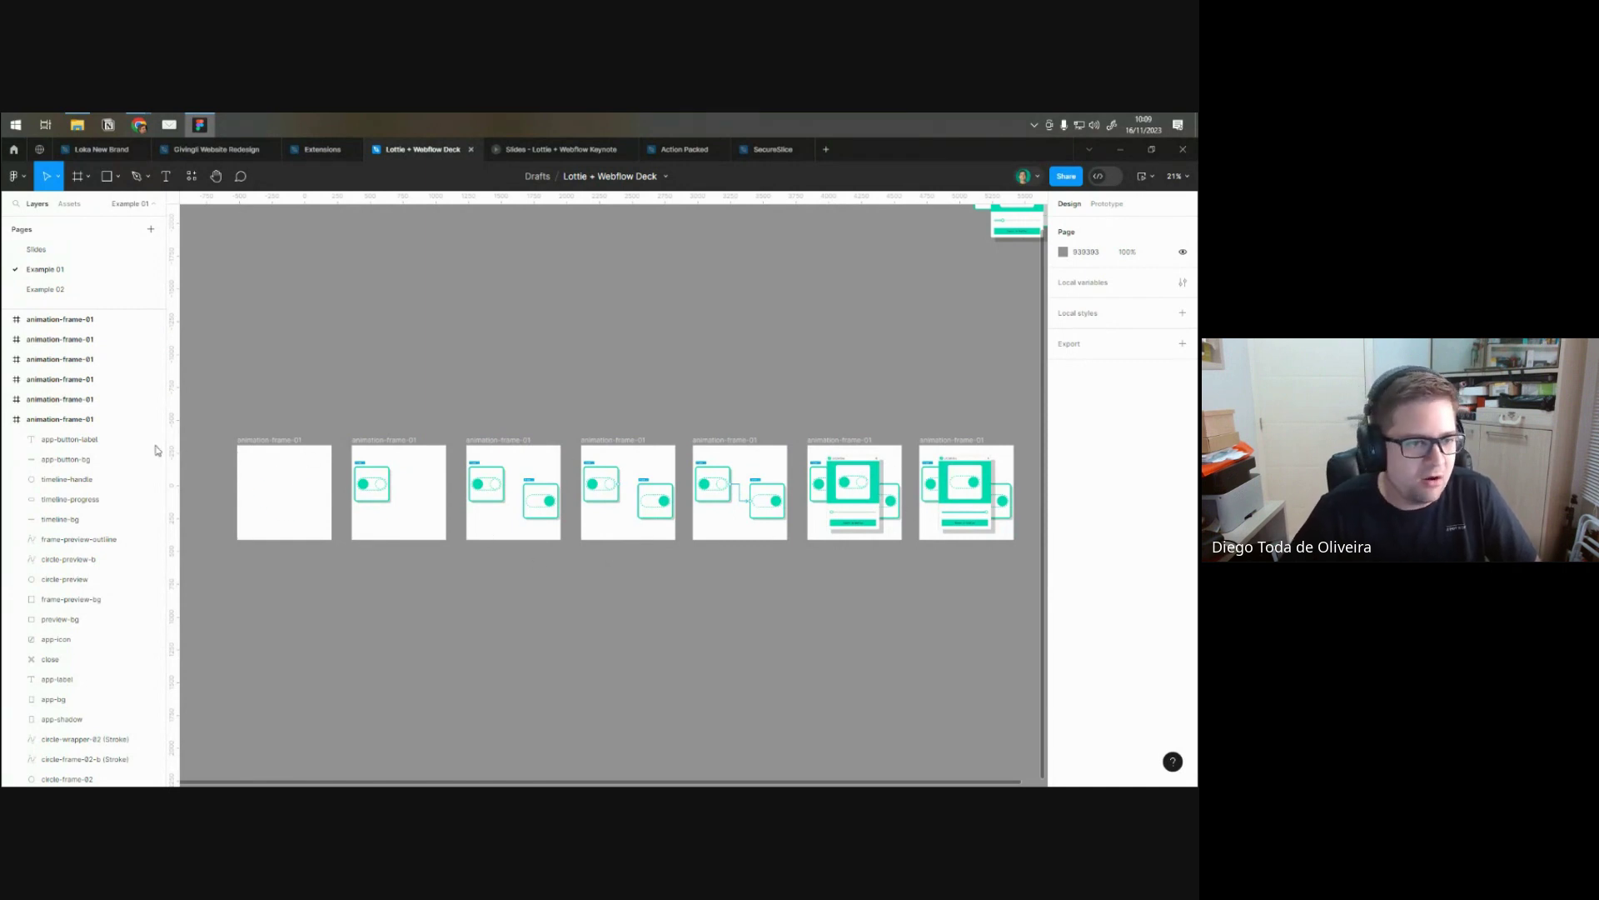
{"action": "left_click", "coordinate": [75, 446]}
{"action": "key", "text": "Tab"}
{"action": "key", "text": "Tab"}
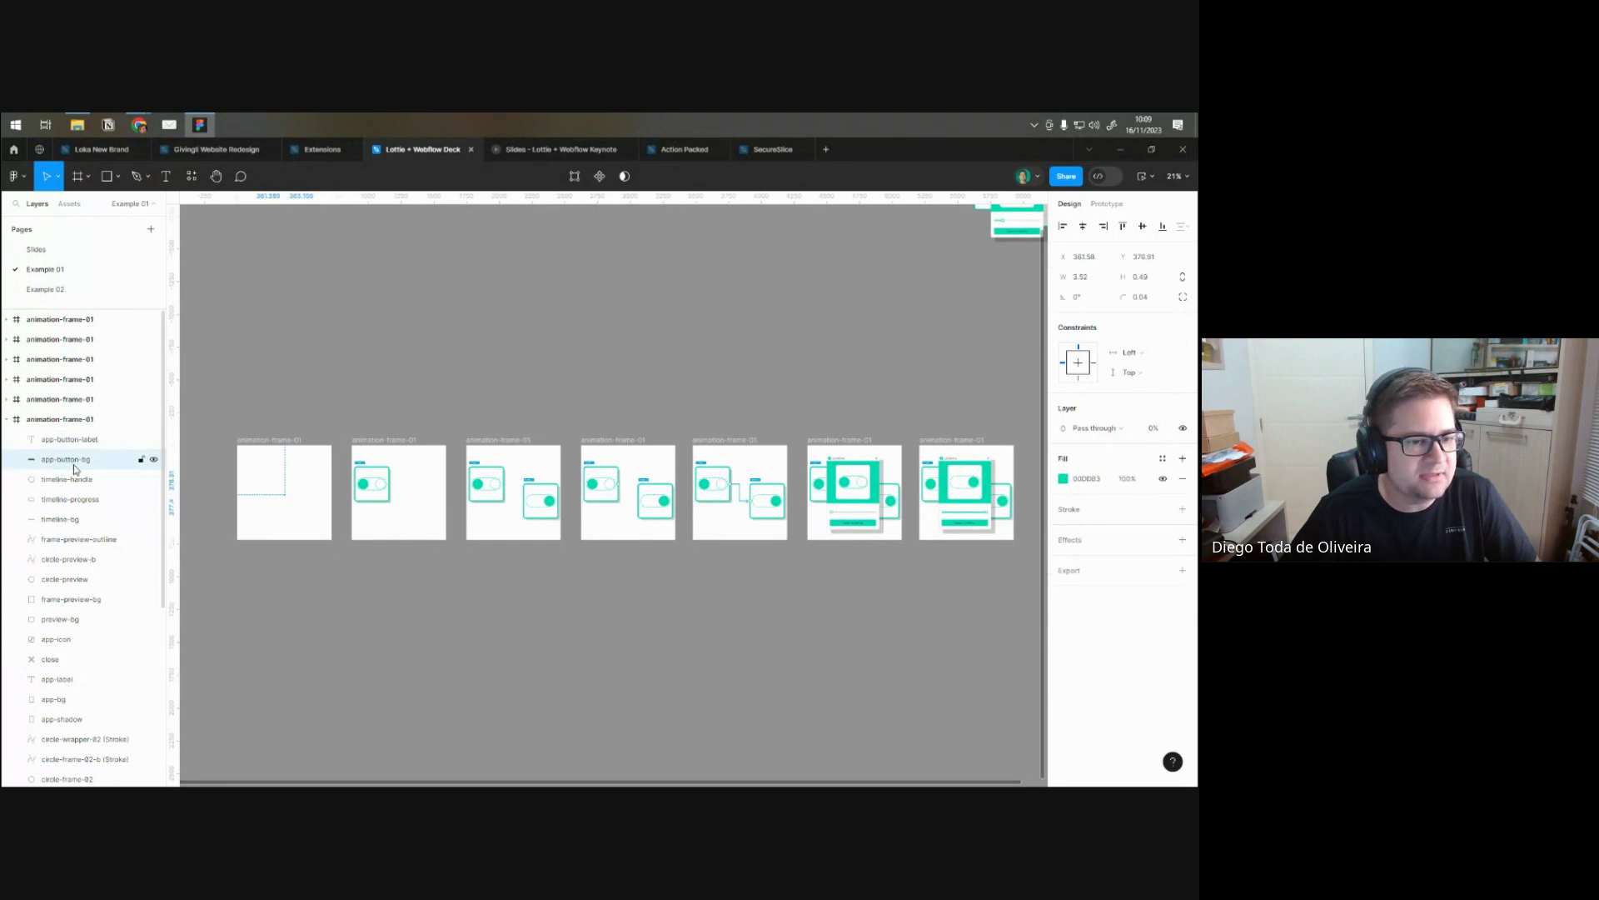
{"action": "left_click", "coordinate": [310, 419]}
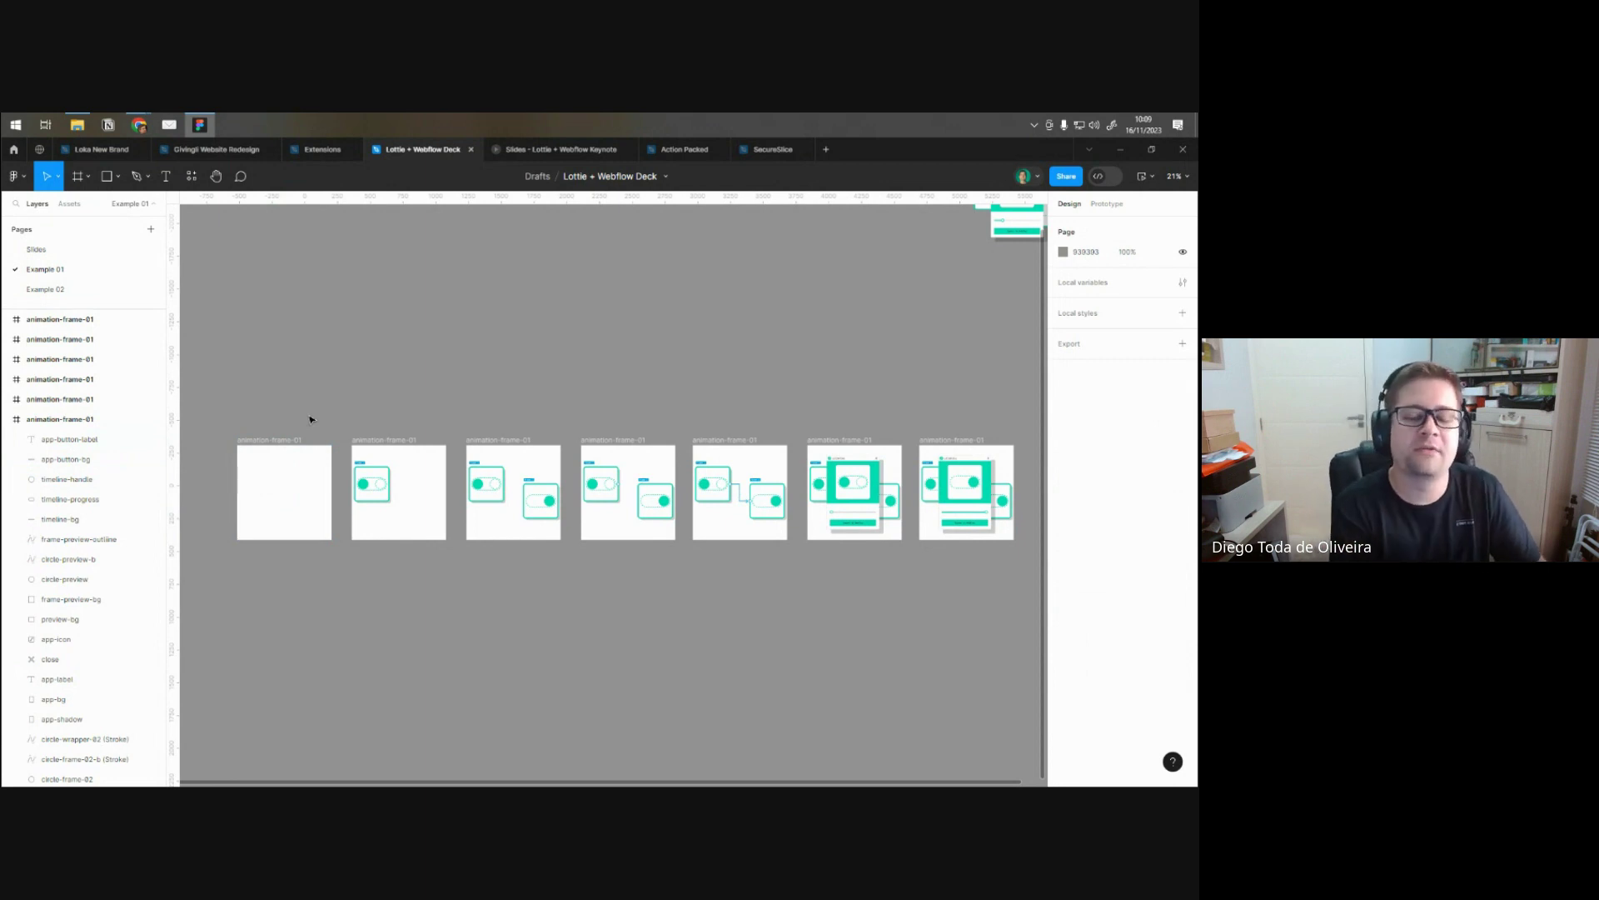
- Show the prototype connections between the animation frames and inspect the transition settings from the first frame to the second
{"action": "left_click", "coordinate": [1106, 205]}
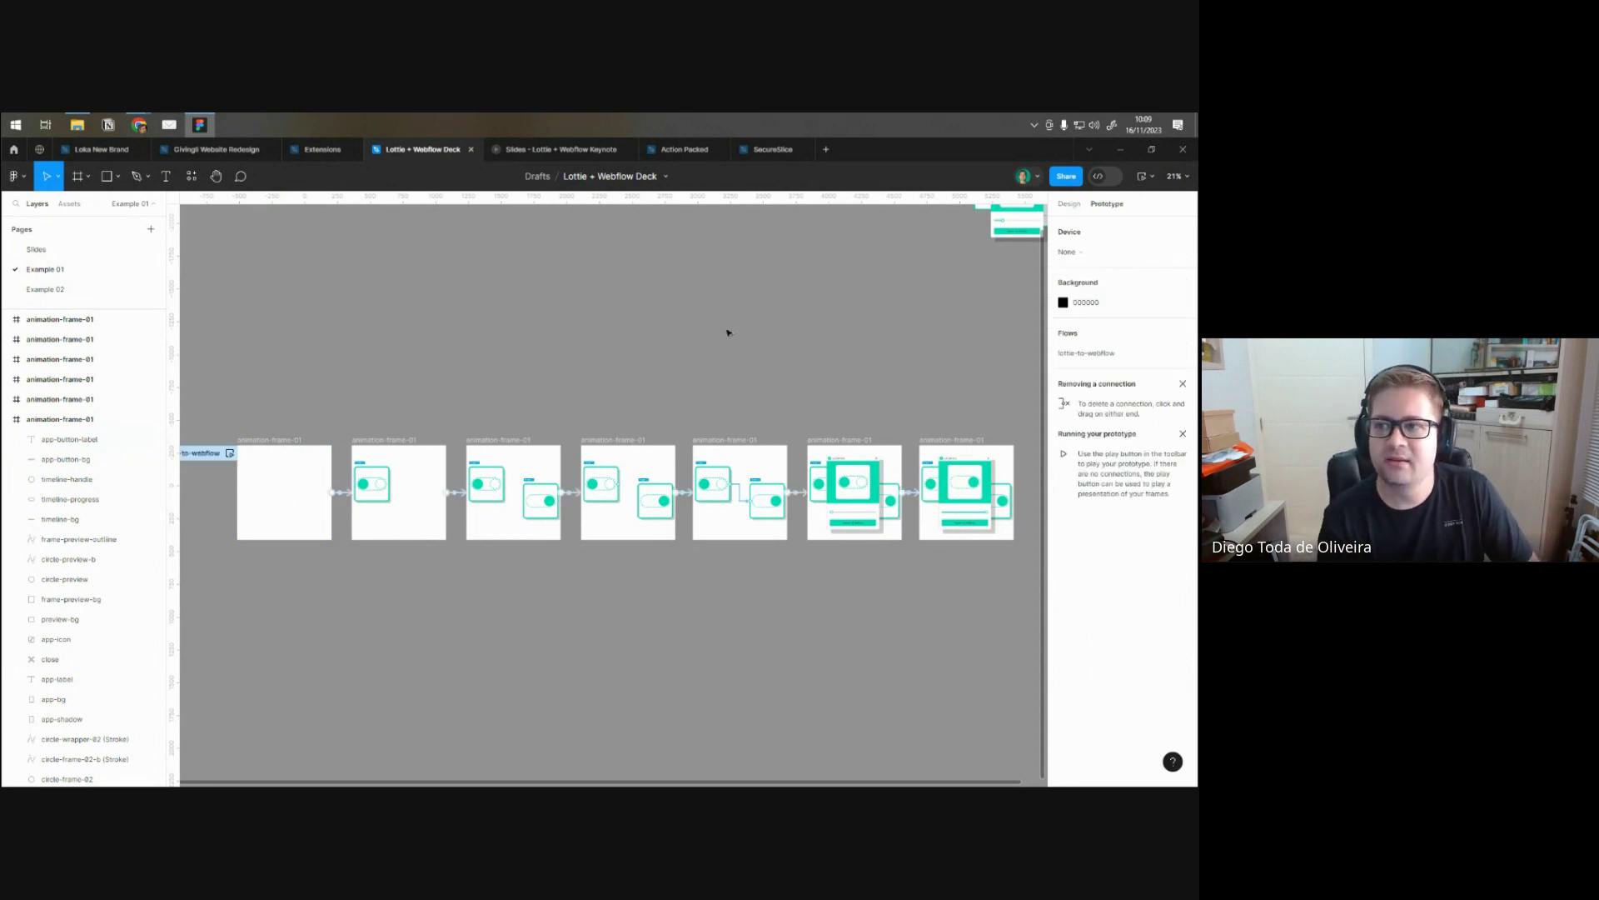
{"action": "left_click_drag", "start_coordinate": [261, 433], "coordinate": [316, 402]}
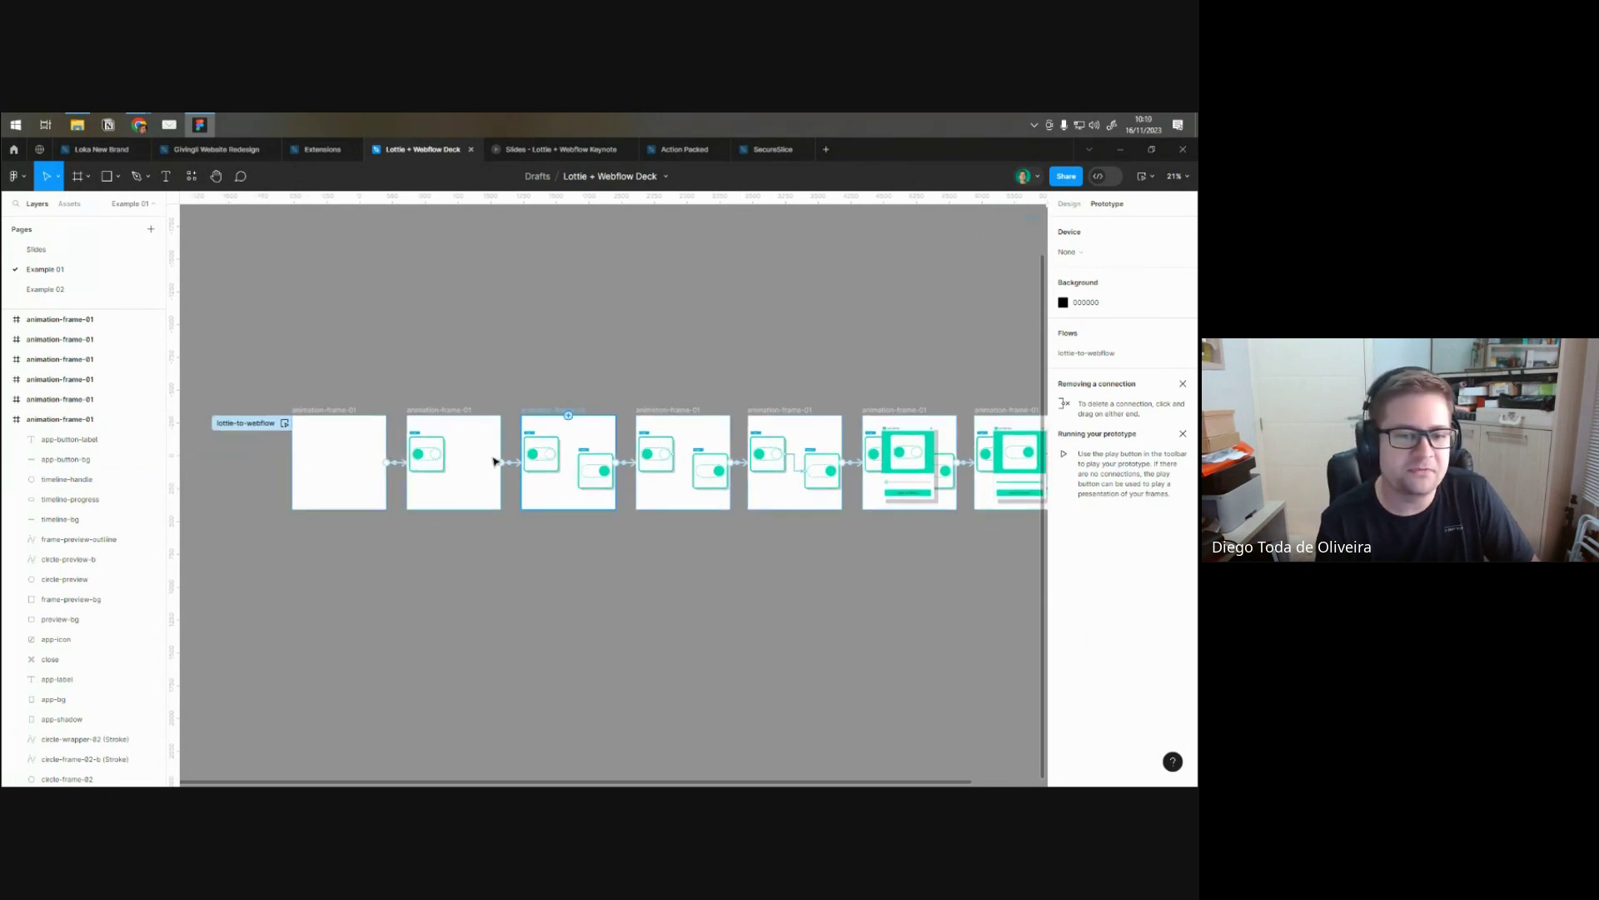
{"action": "left_click", "coordinate": [400, 462]}
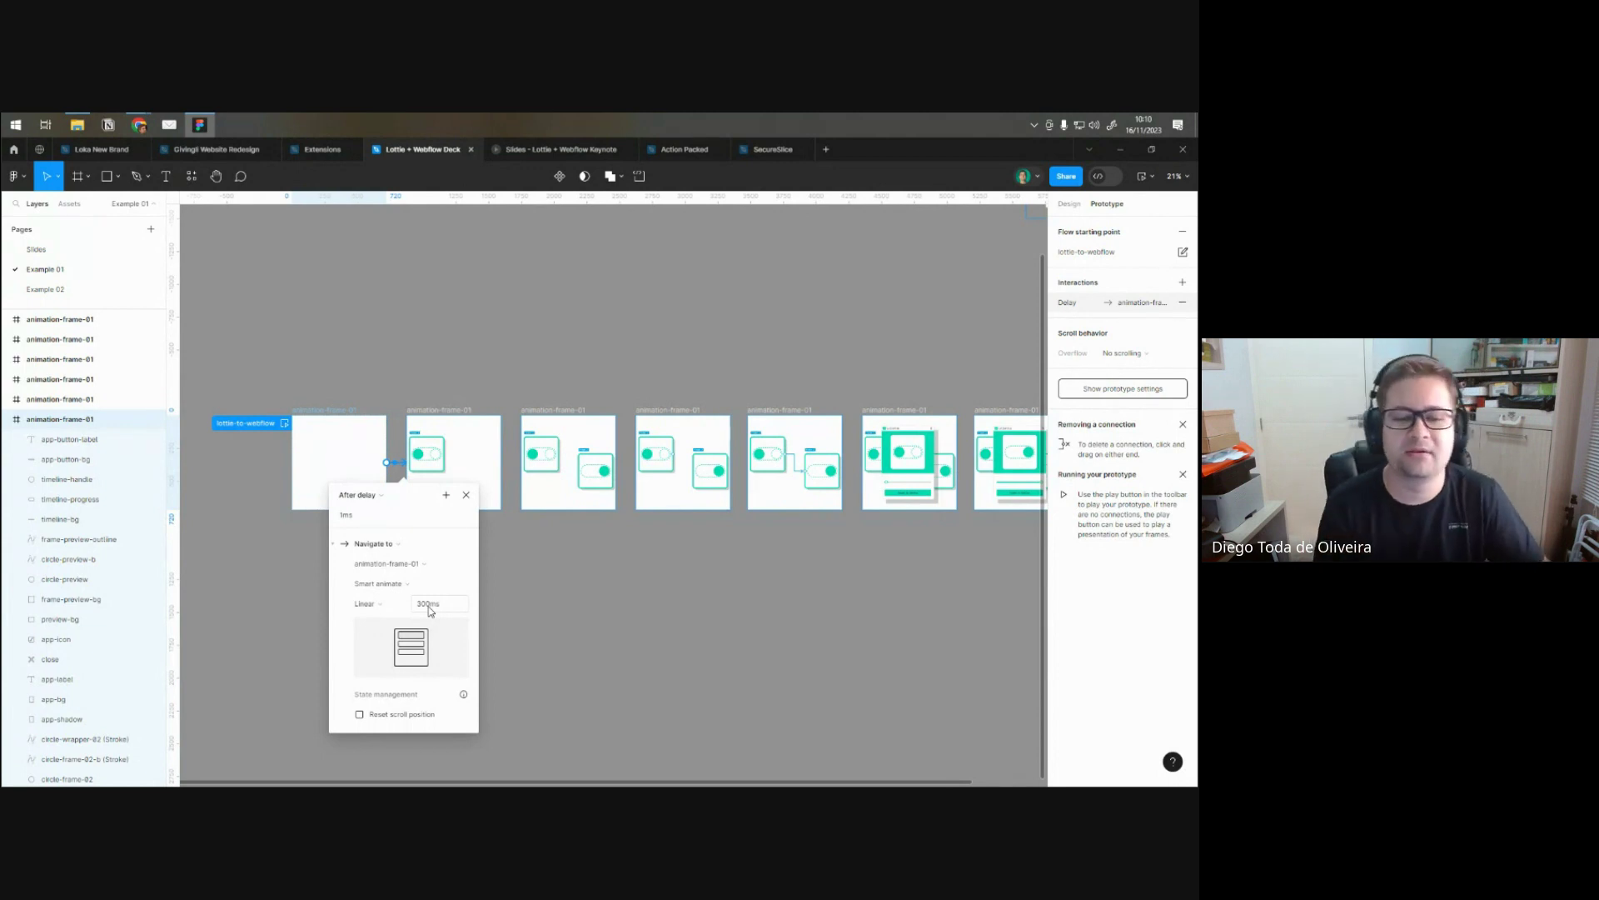
{"action": "left_click", "coordinate": [467, 496]}
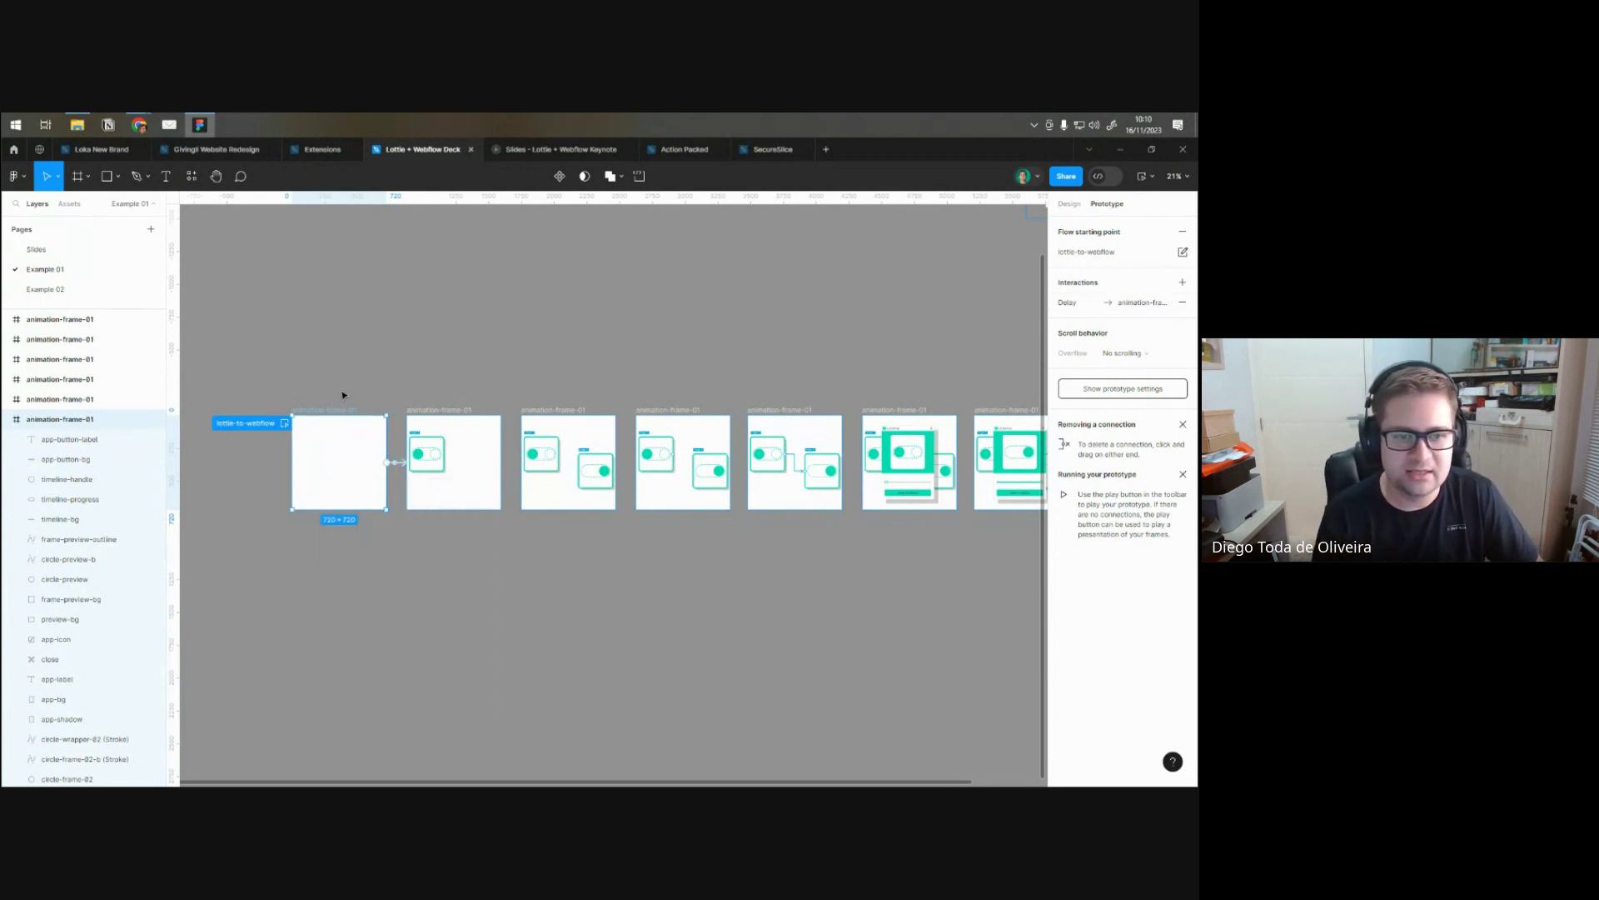
- Preview the lottie-to-webflow prototype flow in the editor and close the preview
{"action": "left_click", "coordinate": [1153, 179]}
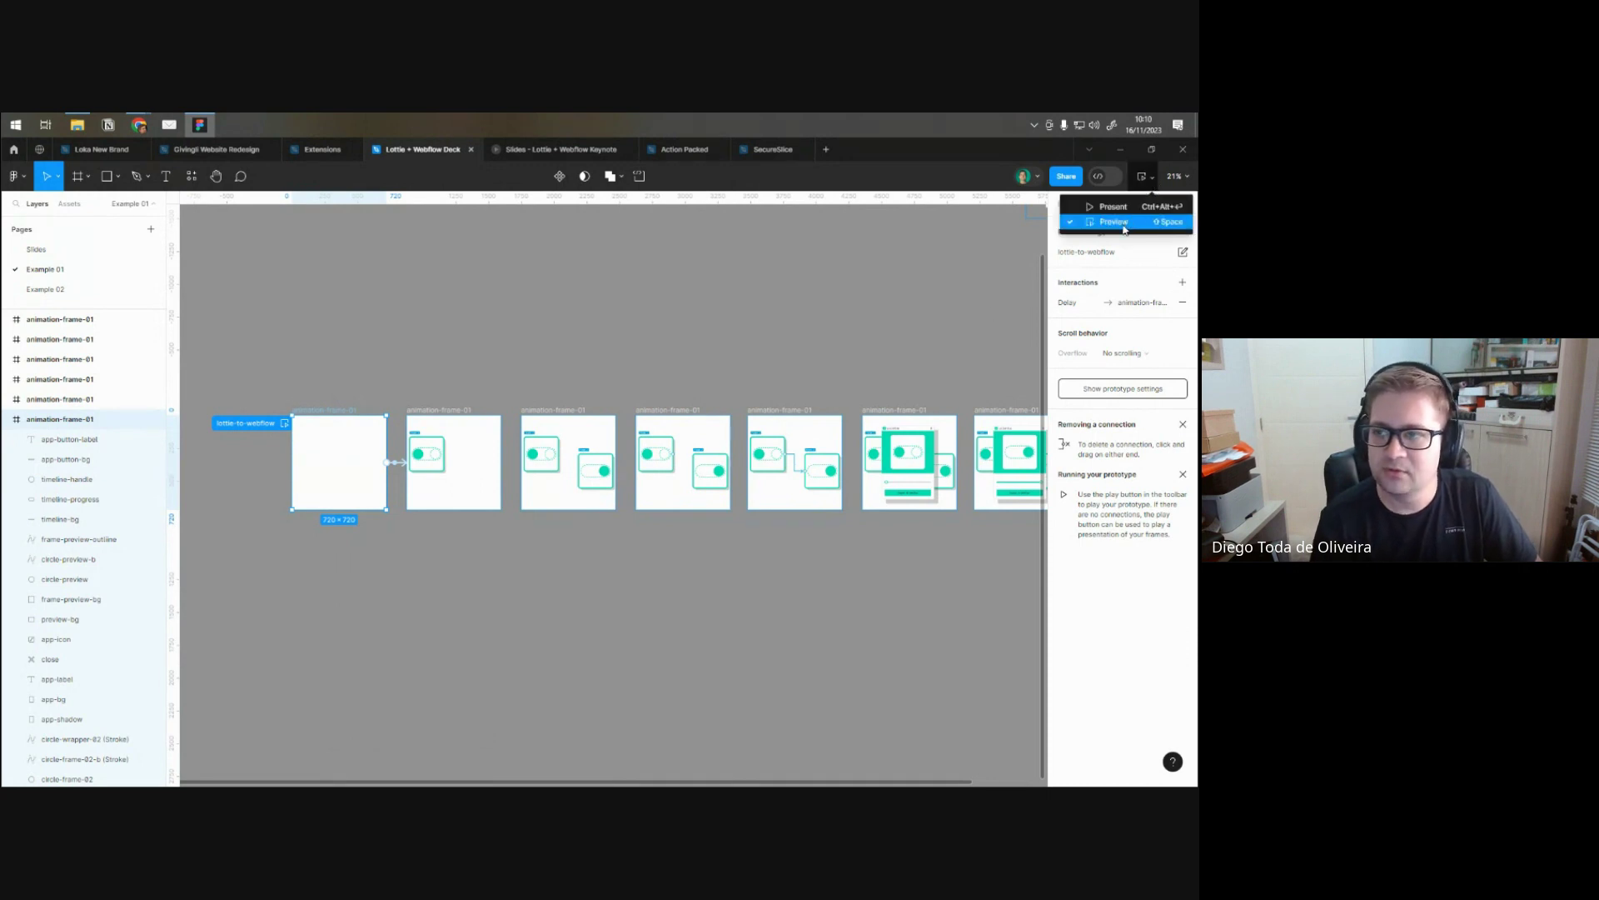
{"action": "left_click", "coordinate": [1116, 222]}
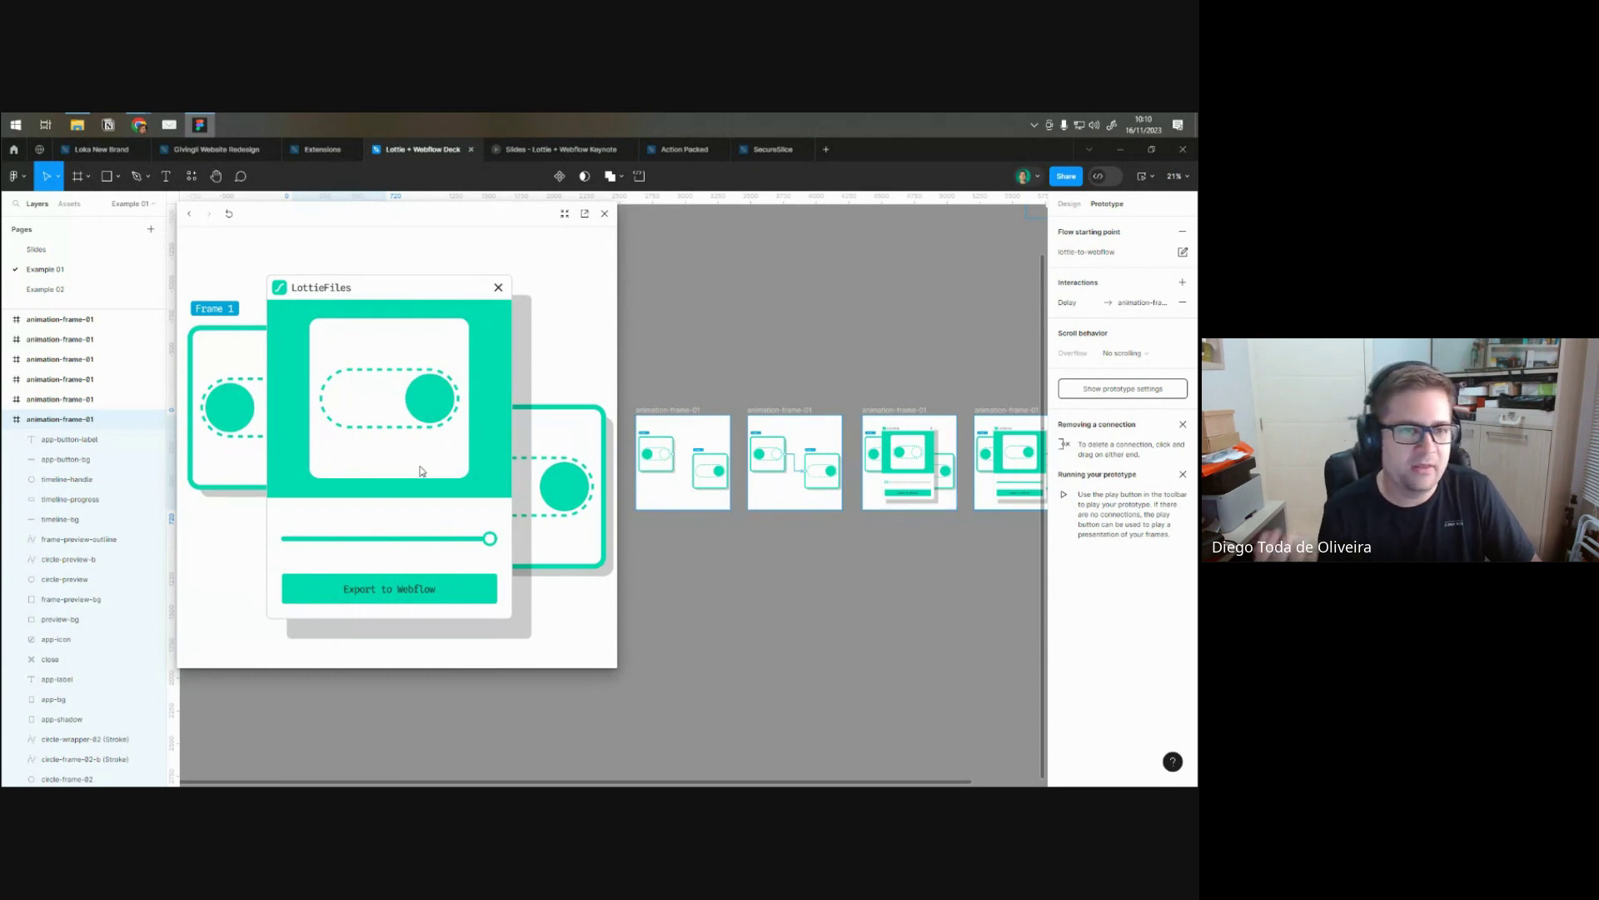
{"action": "left_click", "coordinate": [605, 214]}
{"action": "left_click", "coordinate": [677, 293]}
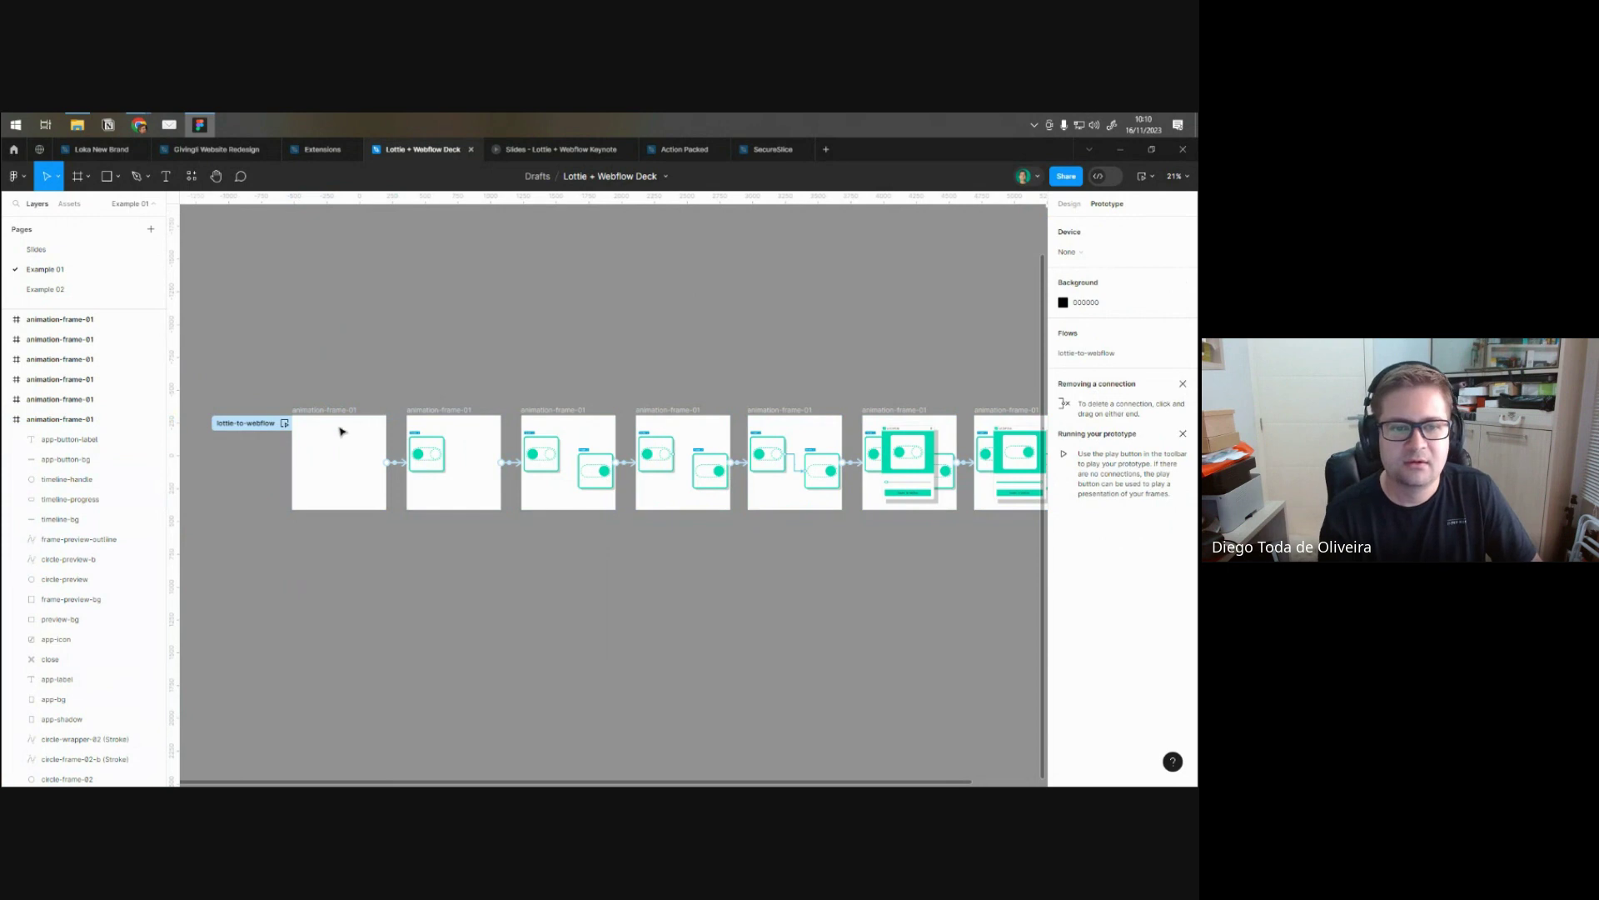
- Select the lottie-to-webflow flow's starting frame and review its After delay interaction once more
{"action": "left_click", "coordinate": [266, 428]}
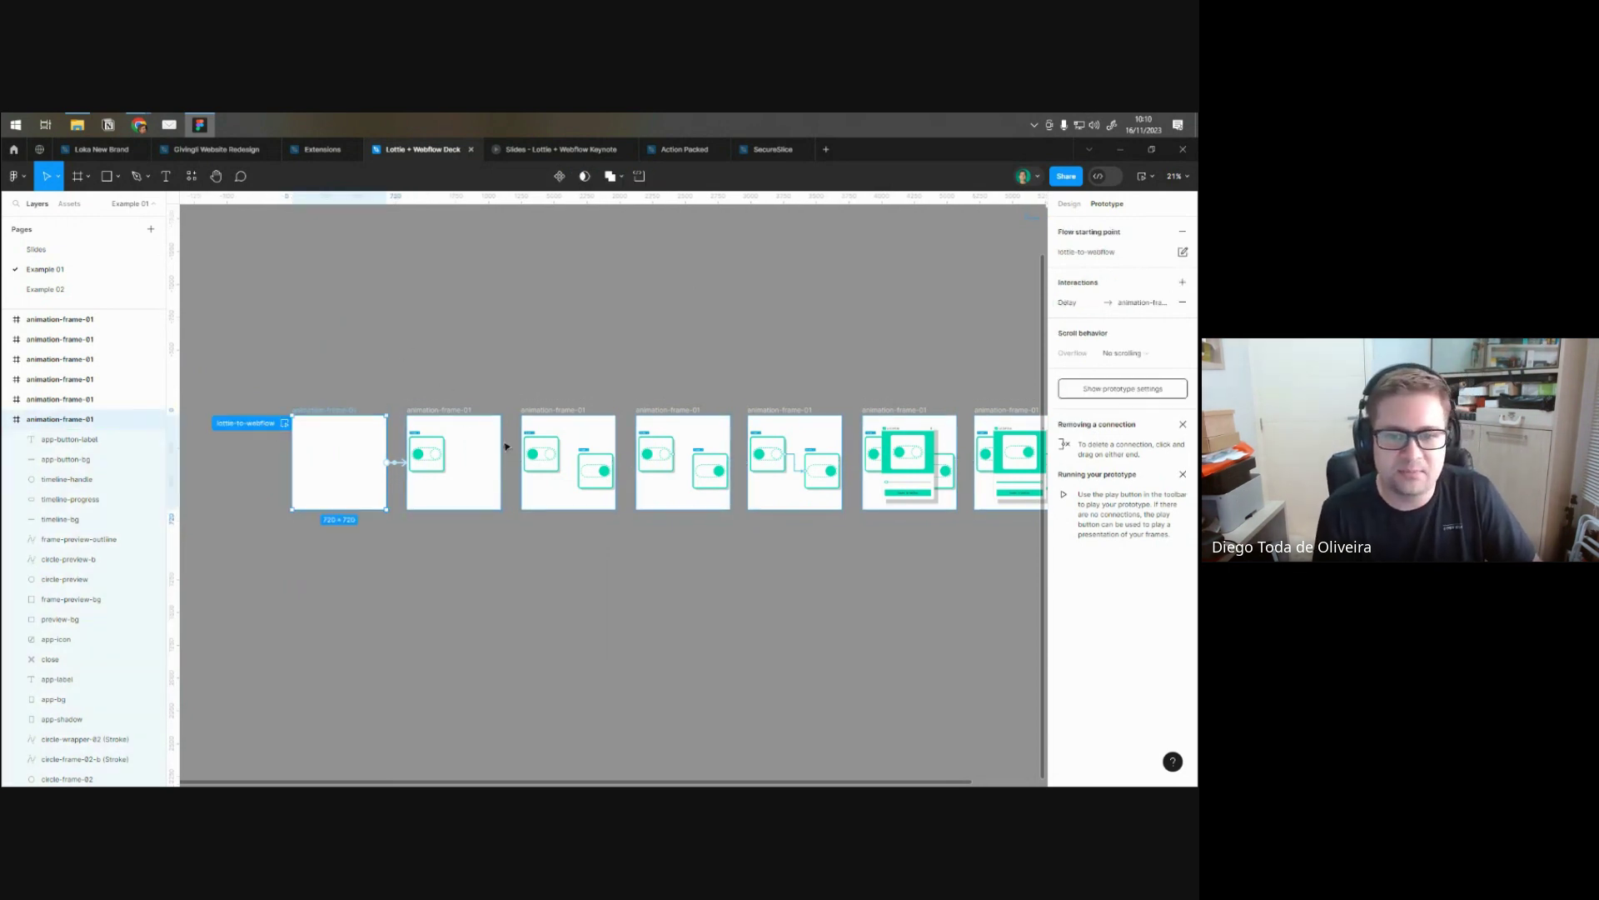
{"action": "left_click", "coordinate": [397, 463]}
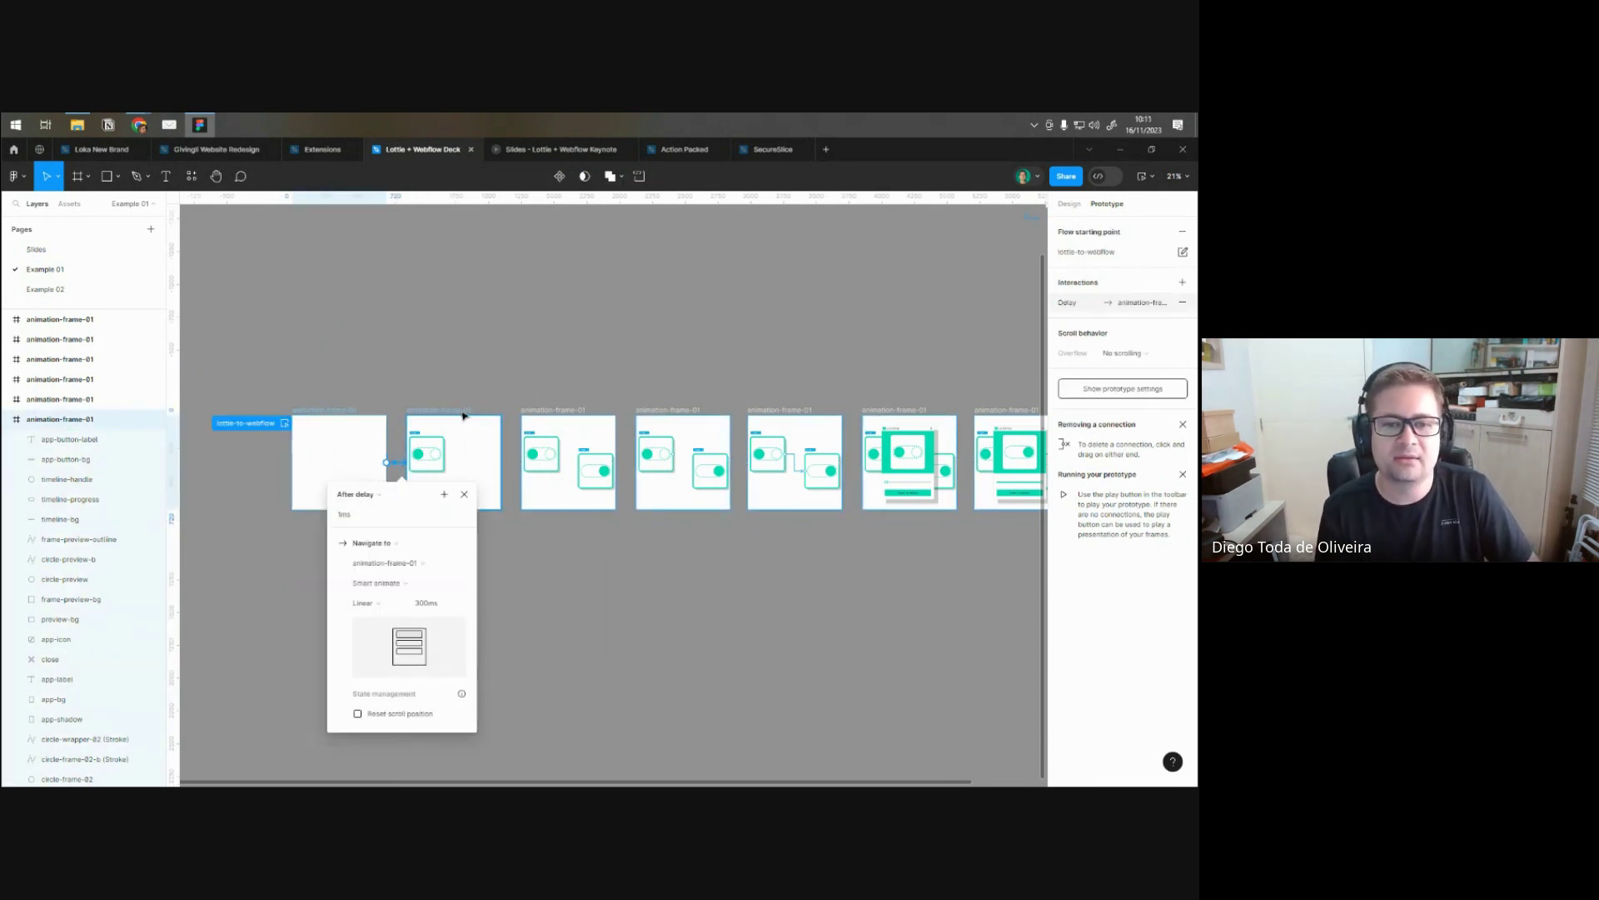
{"action": "key", "text": "Escape"}
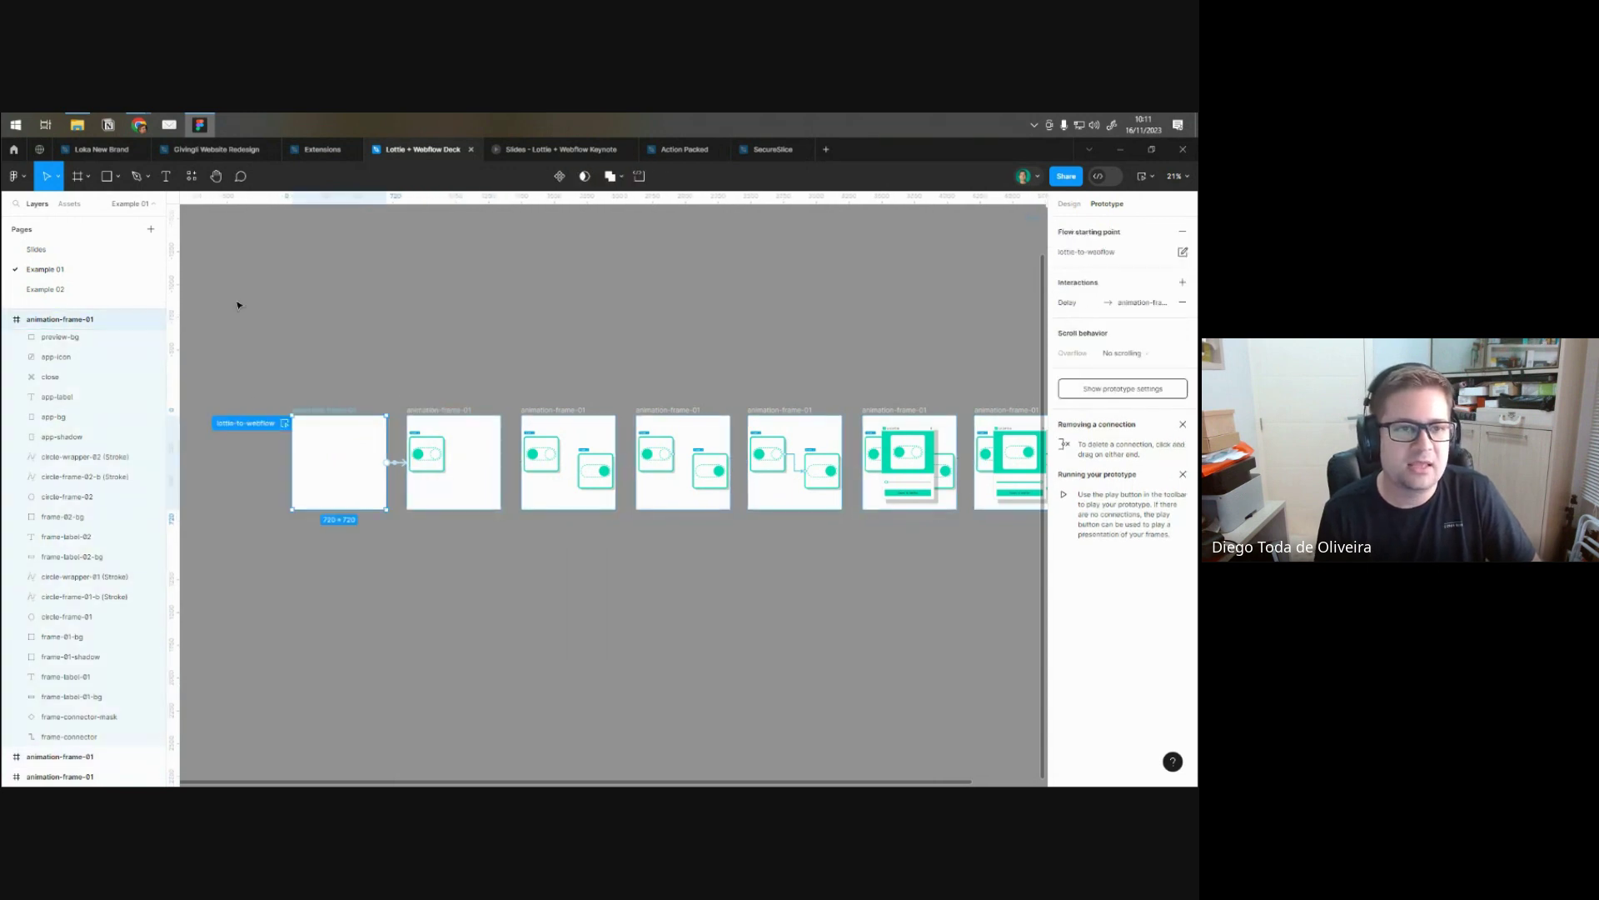
- Run the LottieFiles plugin and generate a Lottie animation from the lottie-to-webflow prototype flow
{"action": "left_click", "coordinate": [192, 175]}
{"action": "left_click", "coordinate": [255, 323]}
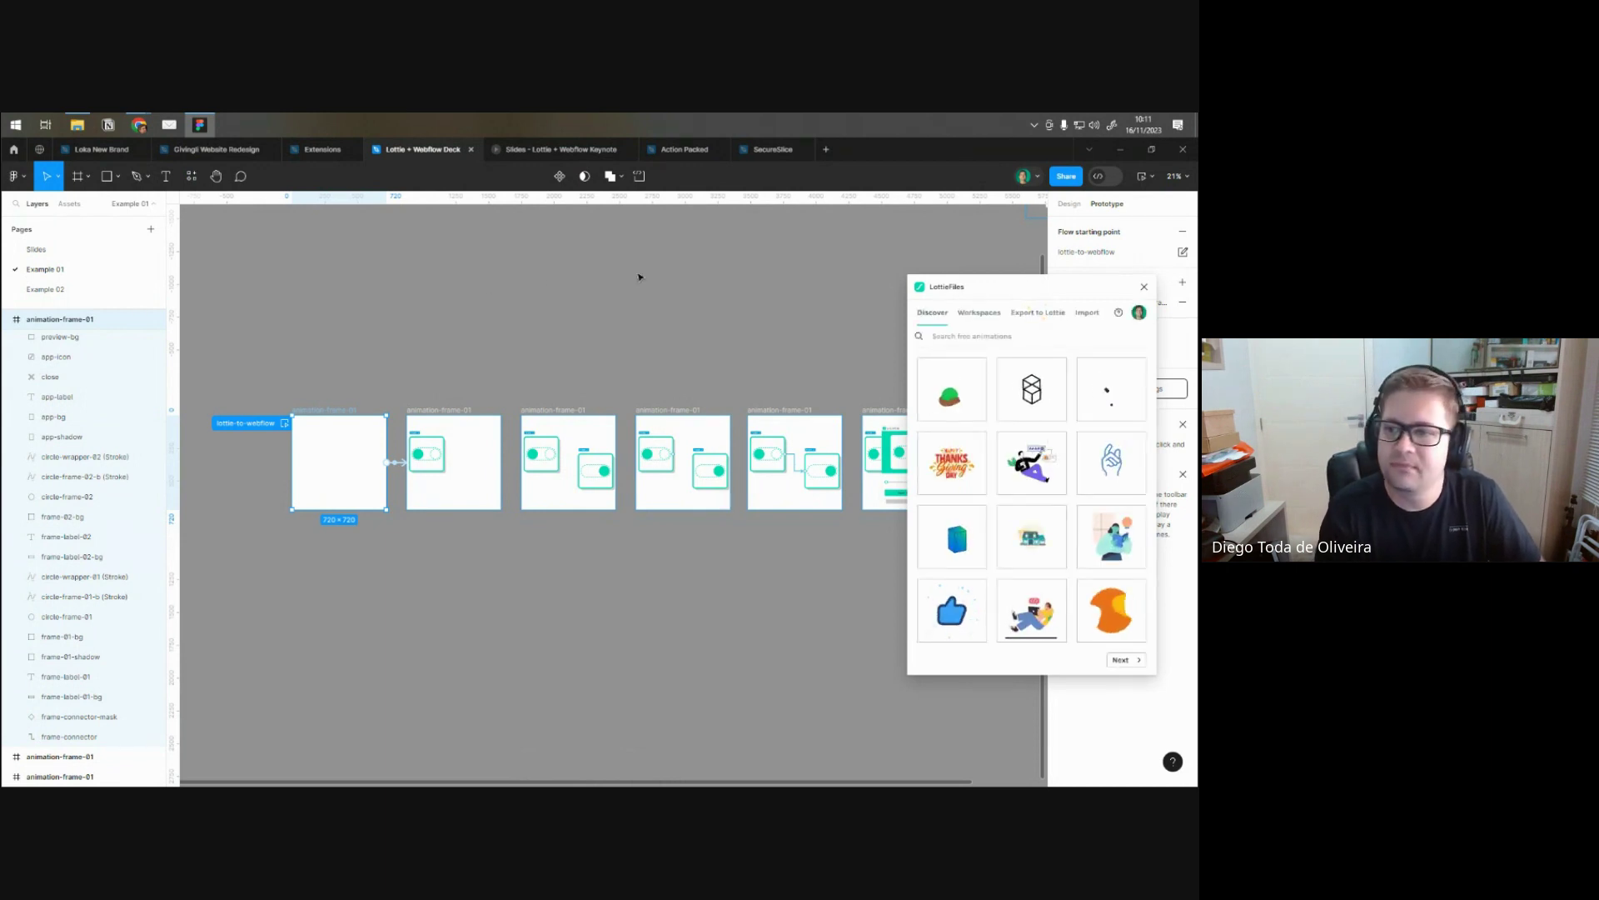
{"action": "left_click", "coordinate": [1039, 314]}
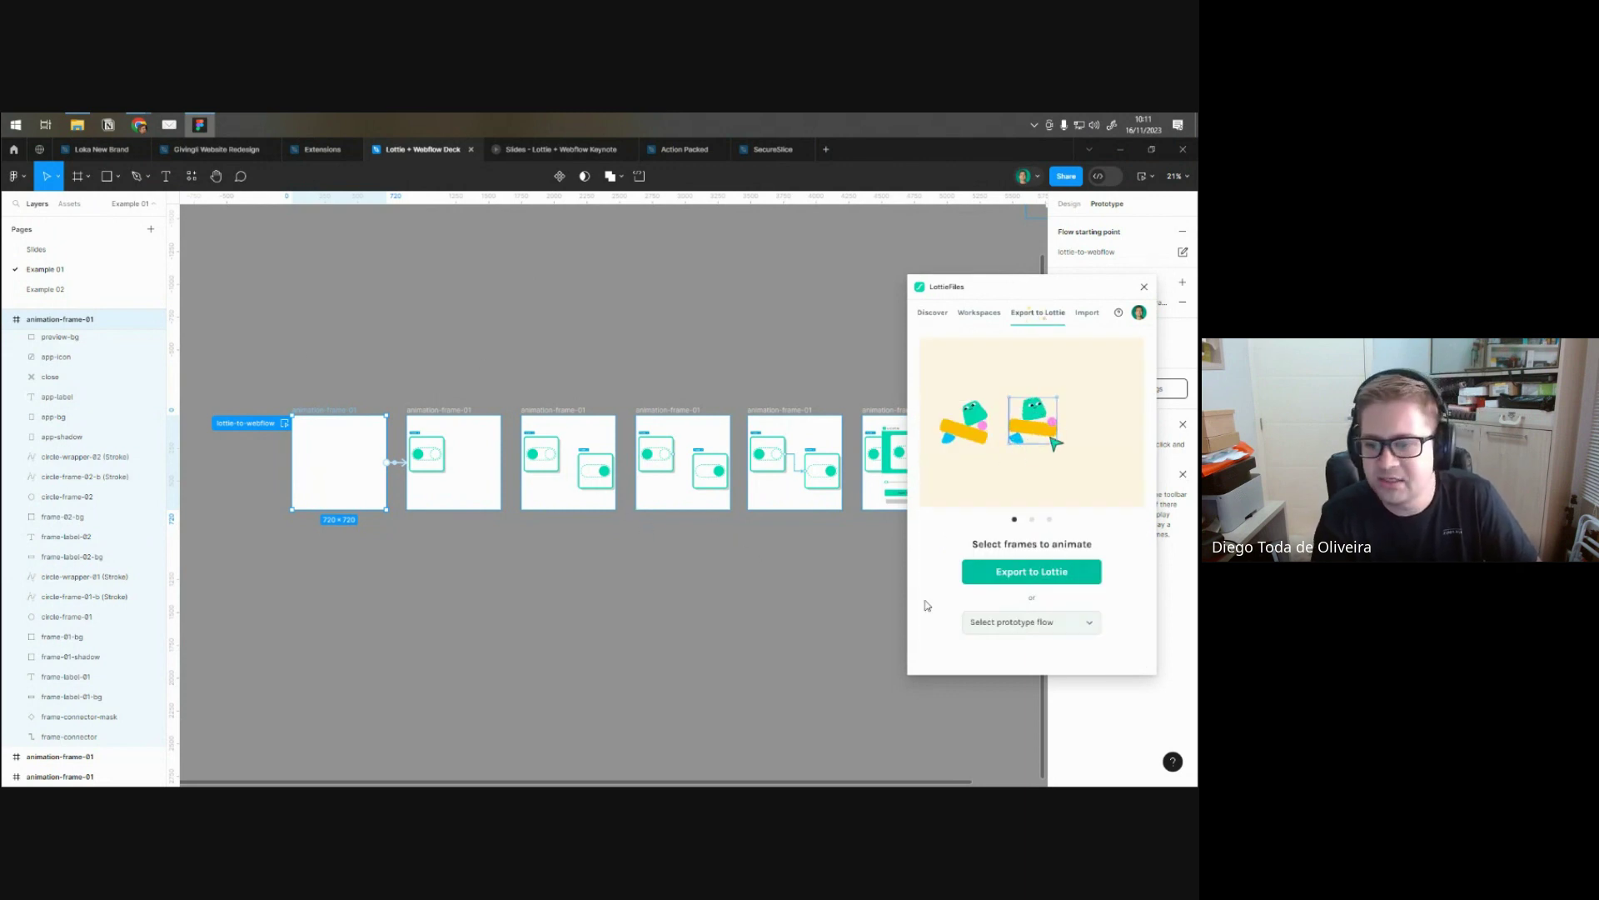
{"action": "left_click", "coordinate": [1016, 624]}
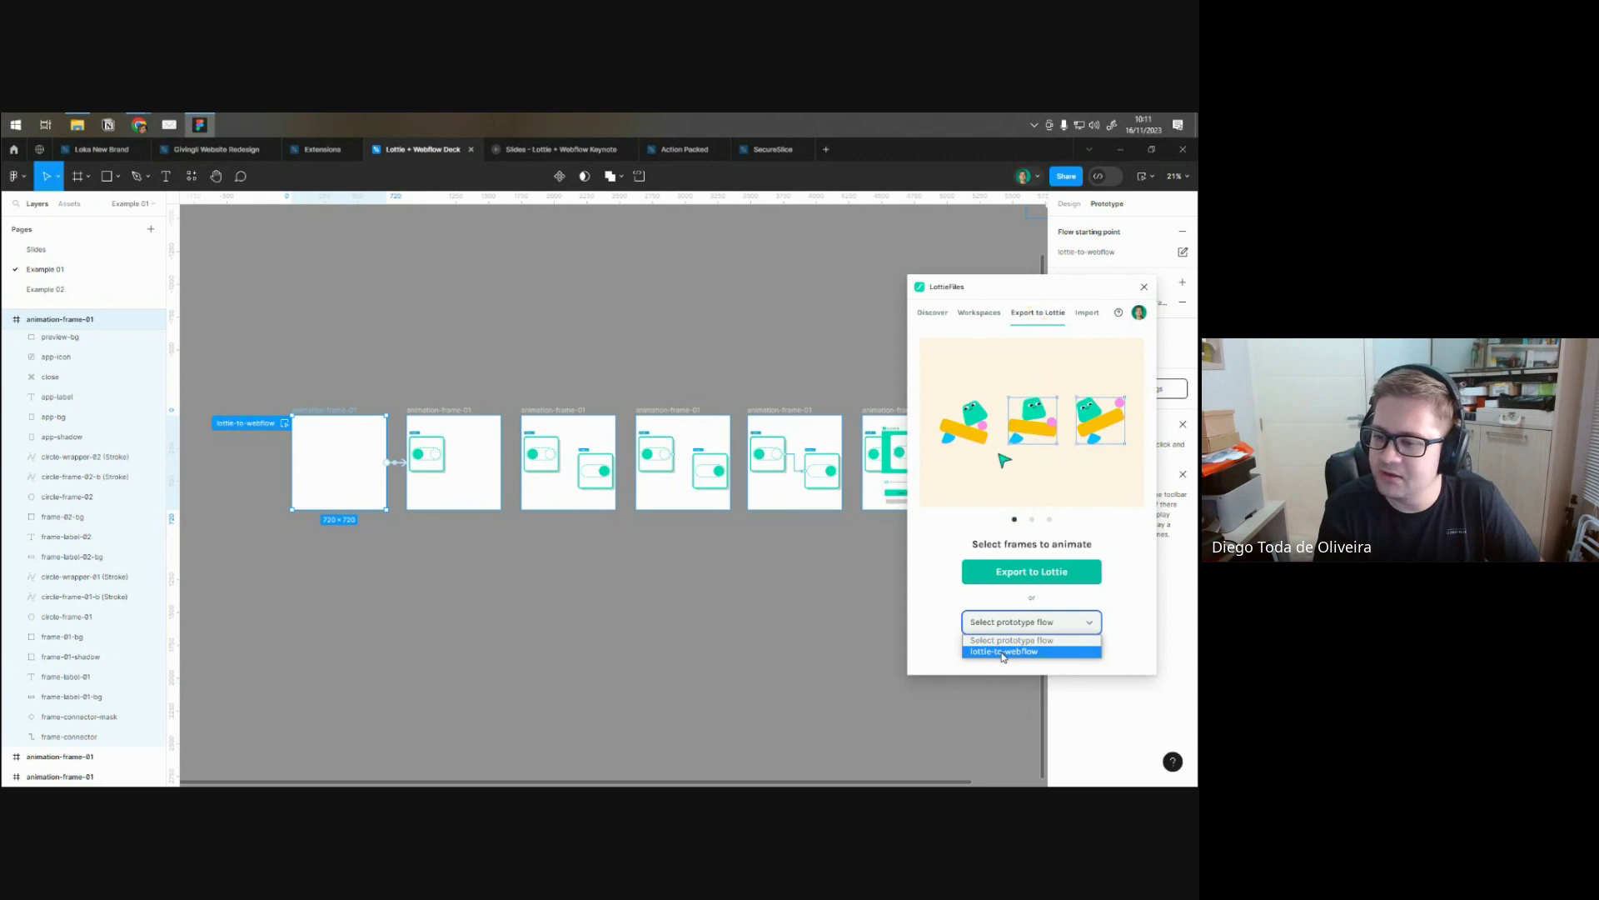
{"action": "left_click", "coordinate": [1003, 654]}
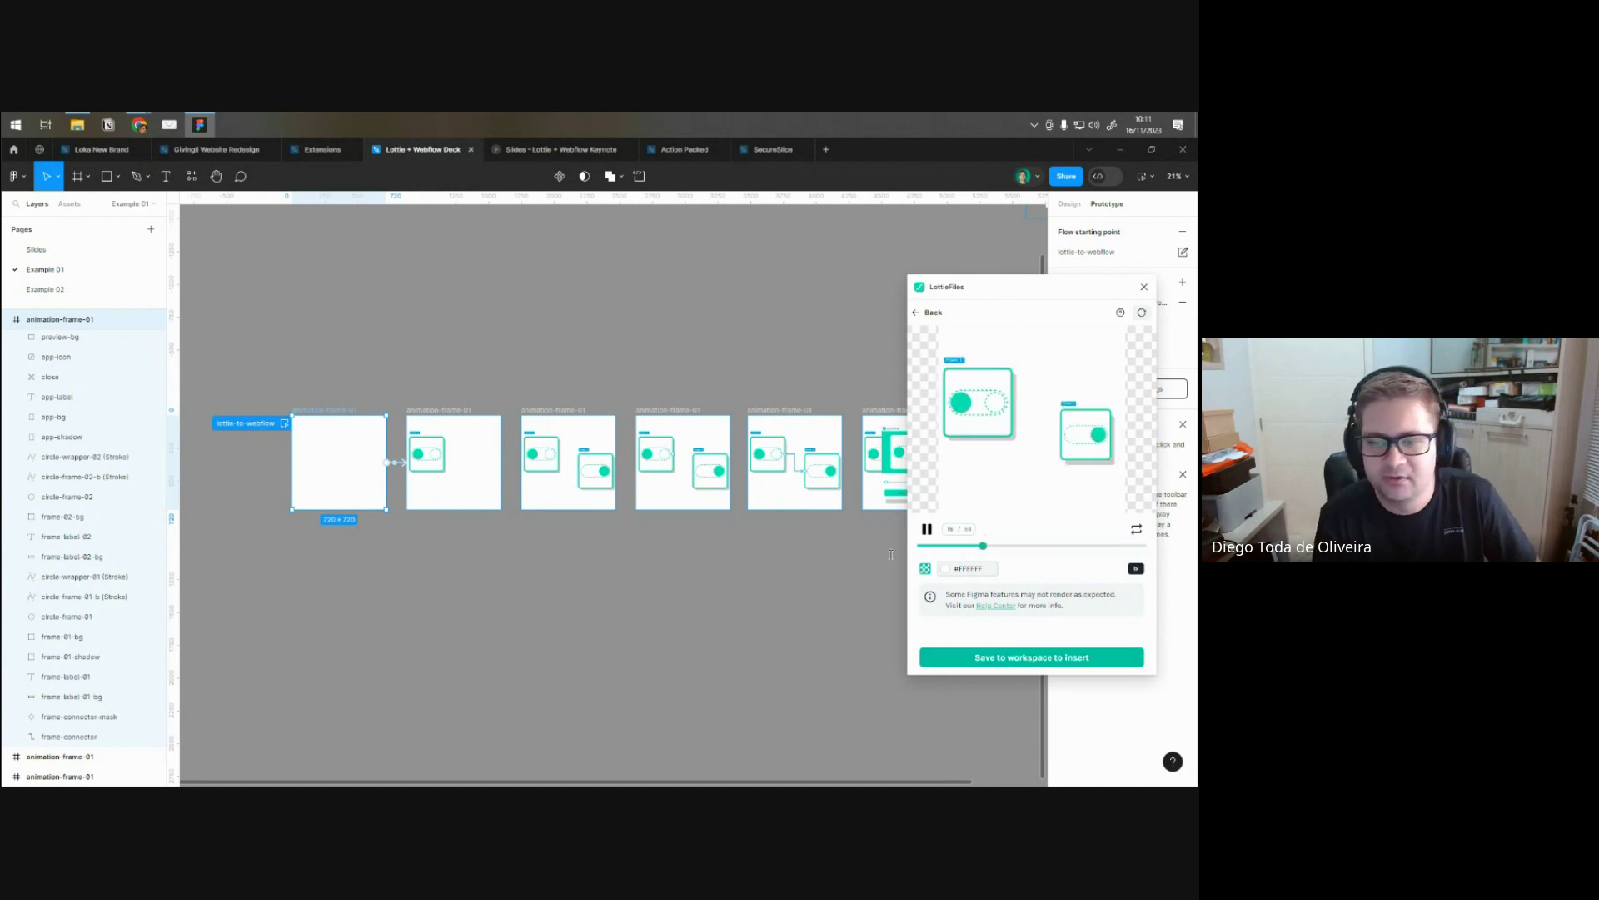
- Switch to the LottieFiles Platform in the browser and open the lottie-to-webflow animation
{"action": "mouse_move", "coordinate": [139, 125]}
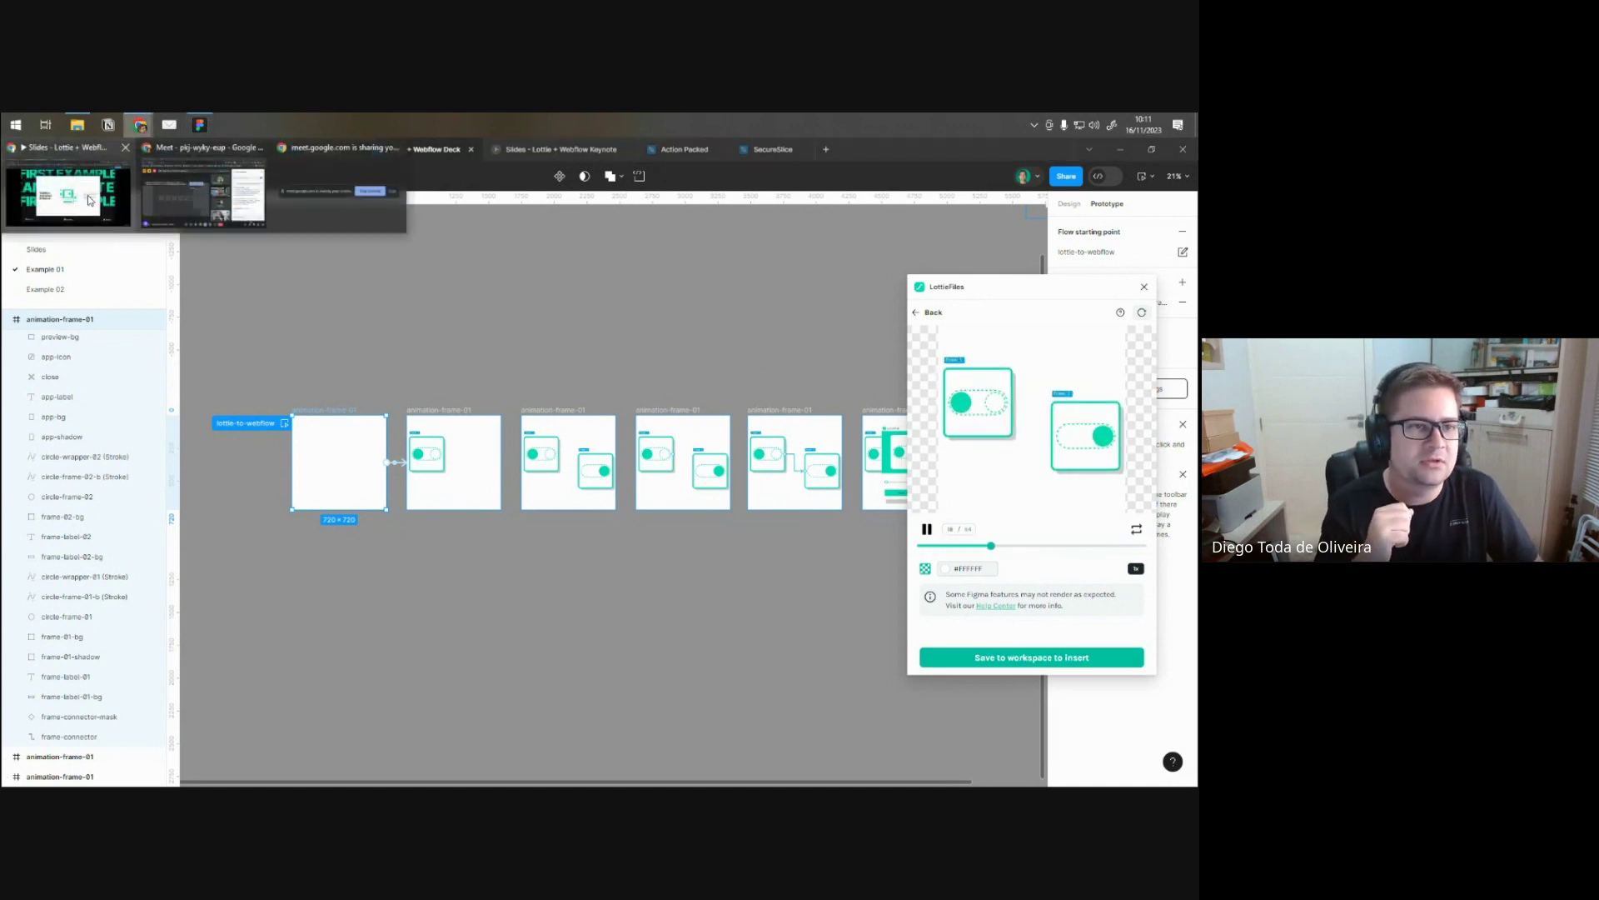
{"action": "left_click", "coordinate": [90, 199]}
{"action": "left_click", "coordinate": [357, 147]}
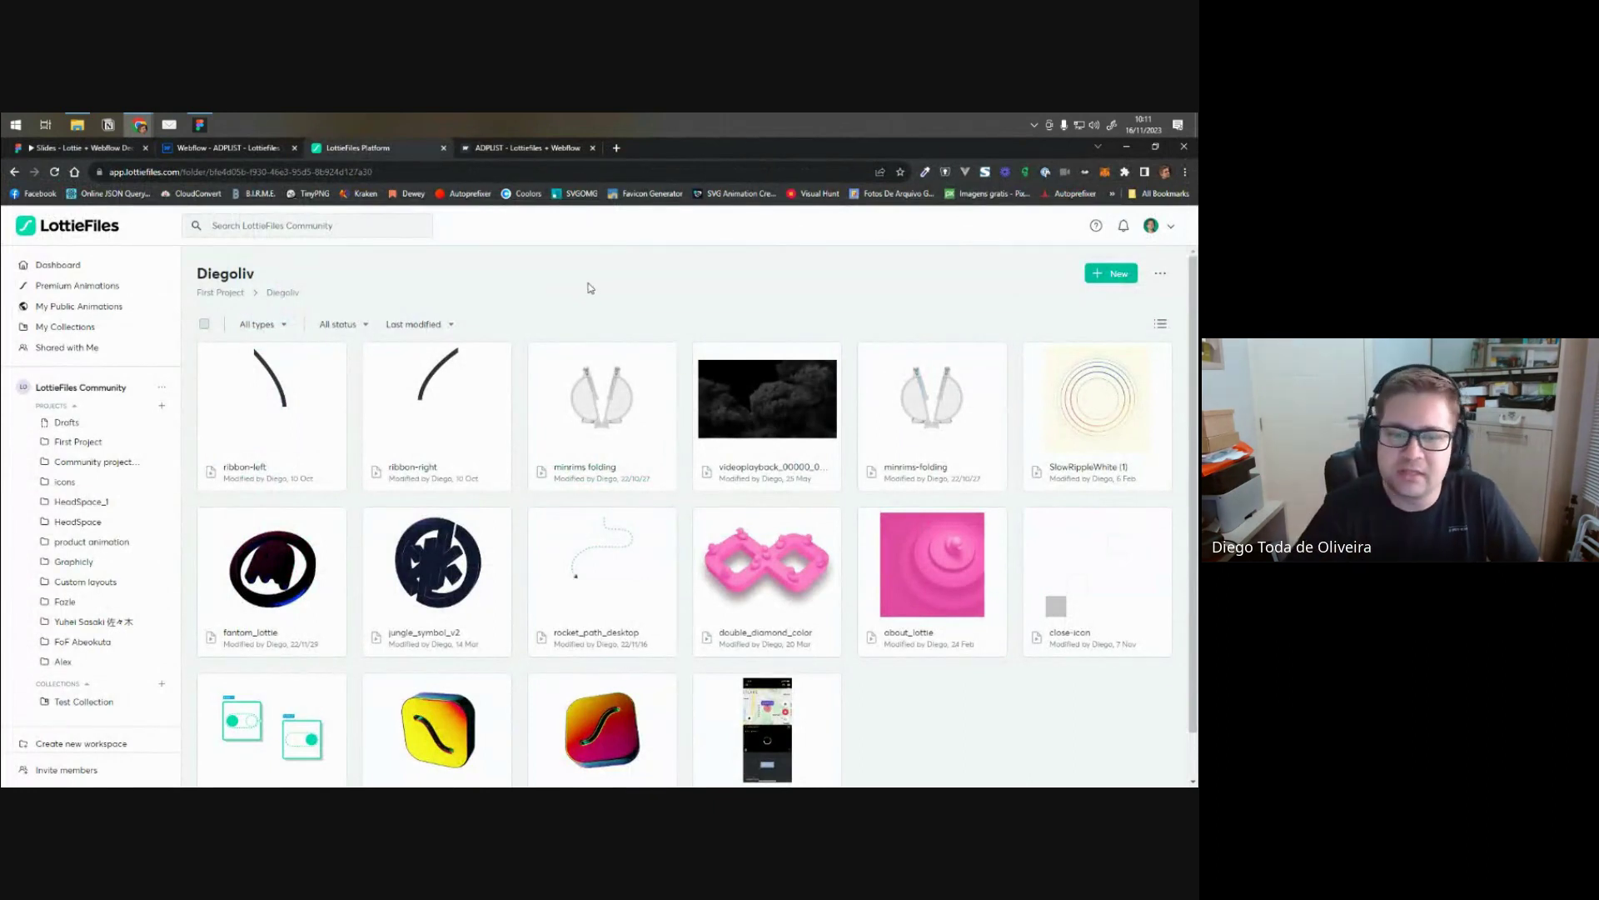
{"action": "scroll", "coordinate": [365, 283], "scroll_direction": "down", "scroll_amount": 1}
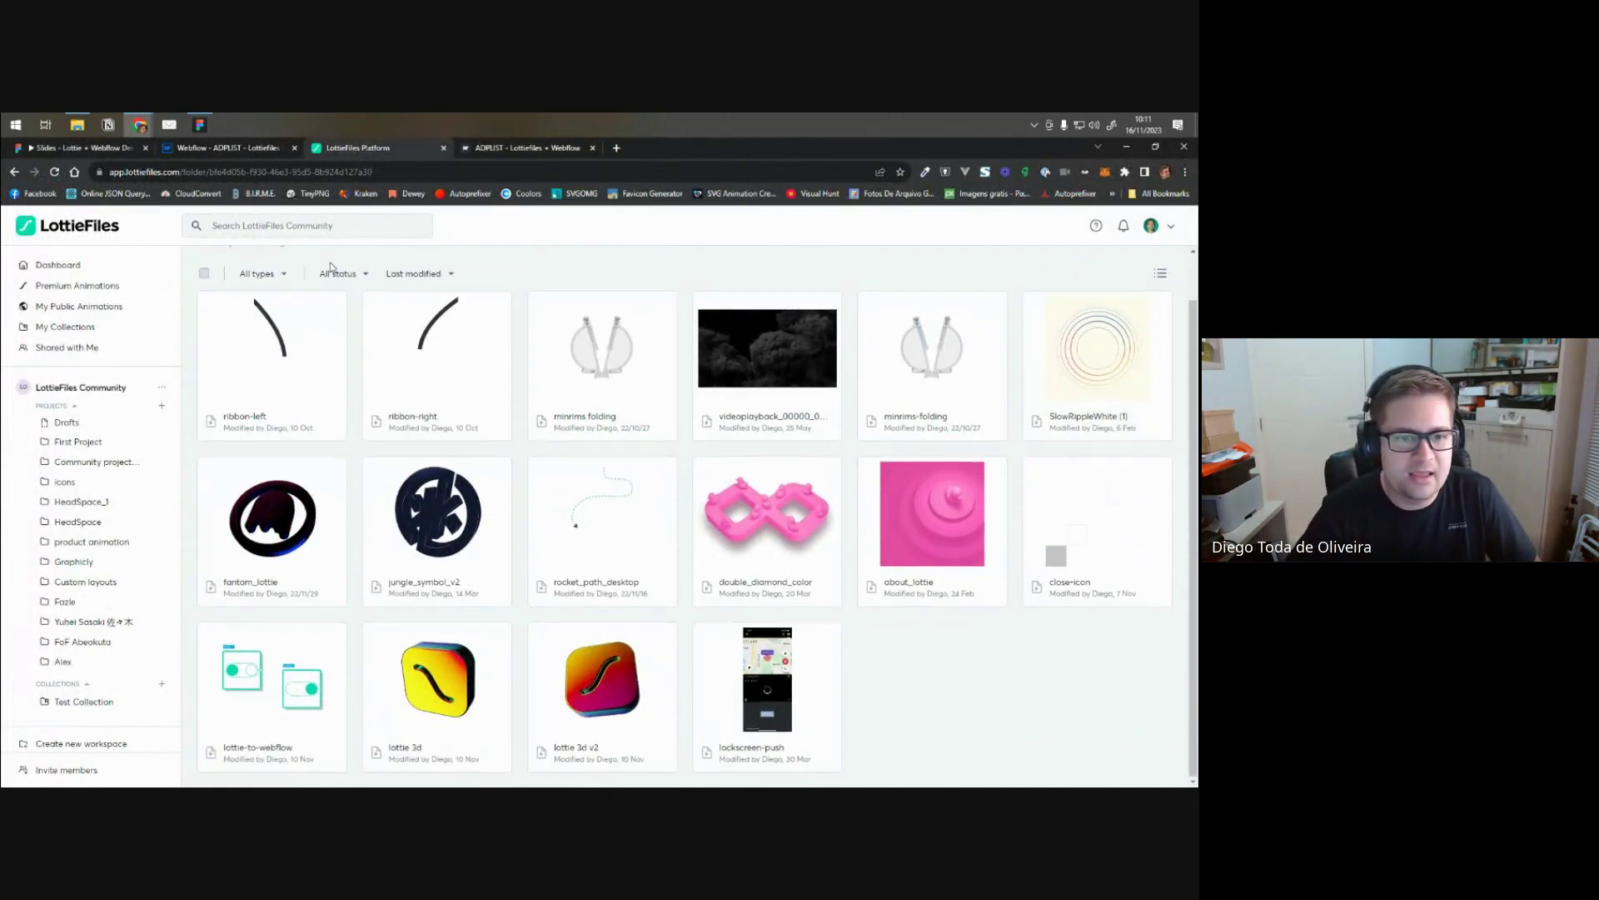
{"action": "left_click", "coordinate": [267, 677]}
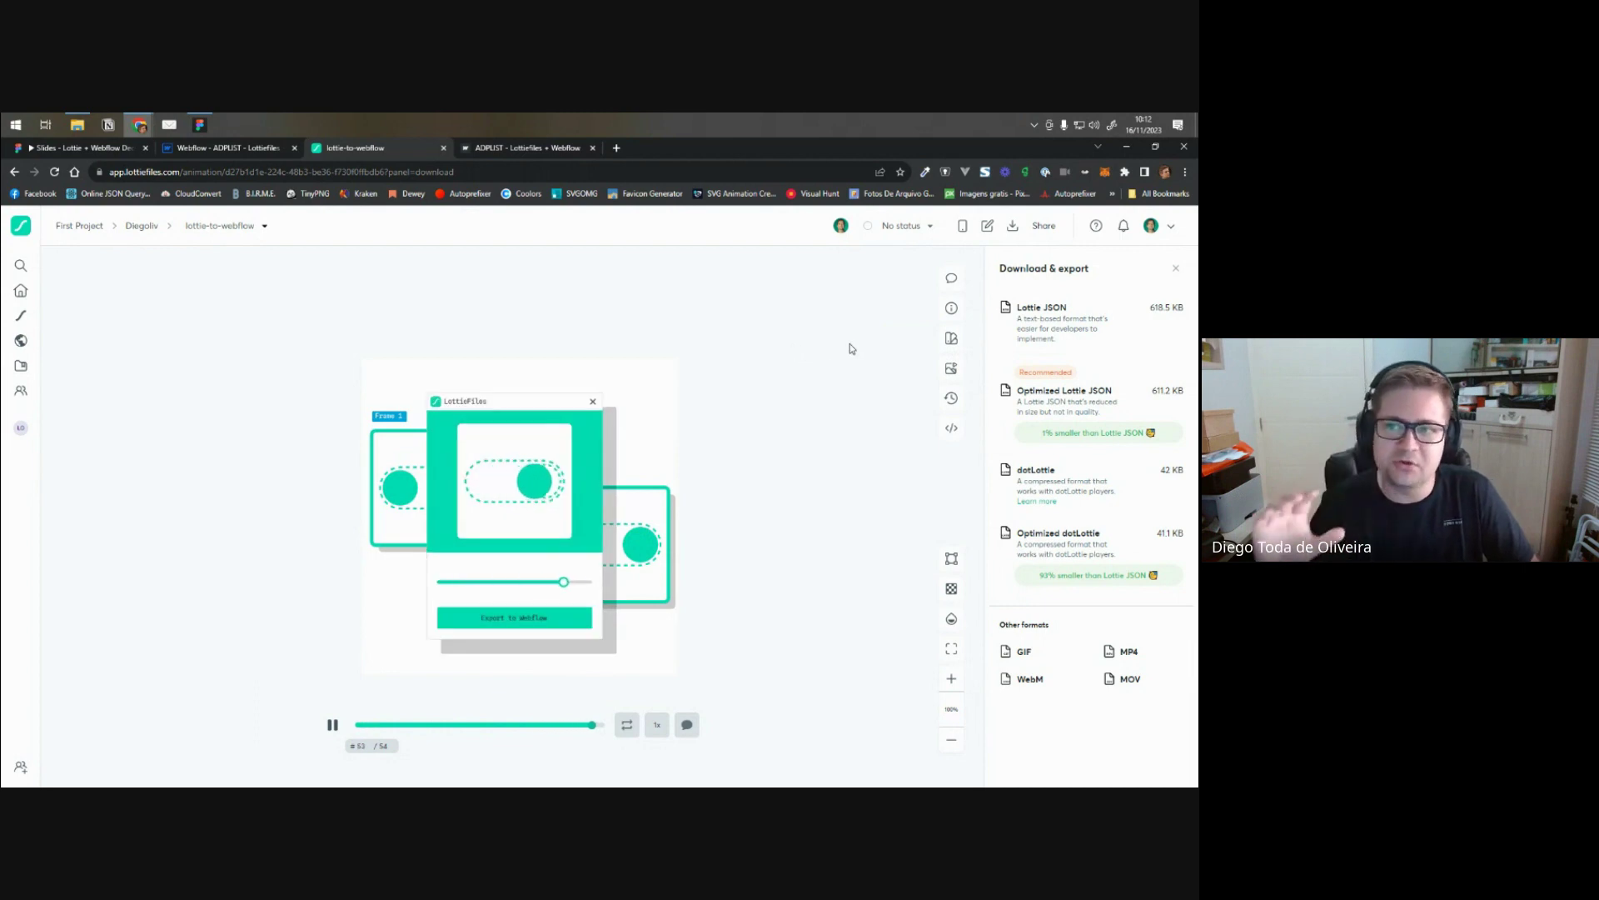
- Review the animation's download formats, comparing Lottie JSON, Optimized Lottie JSON, dotLottie and Optimized dotLottie
{"action": "mouse_move", "coordinate": [1115, 320]}
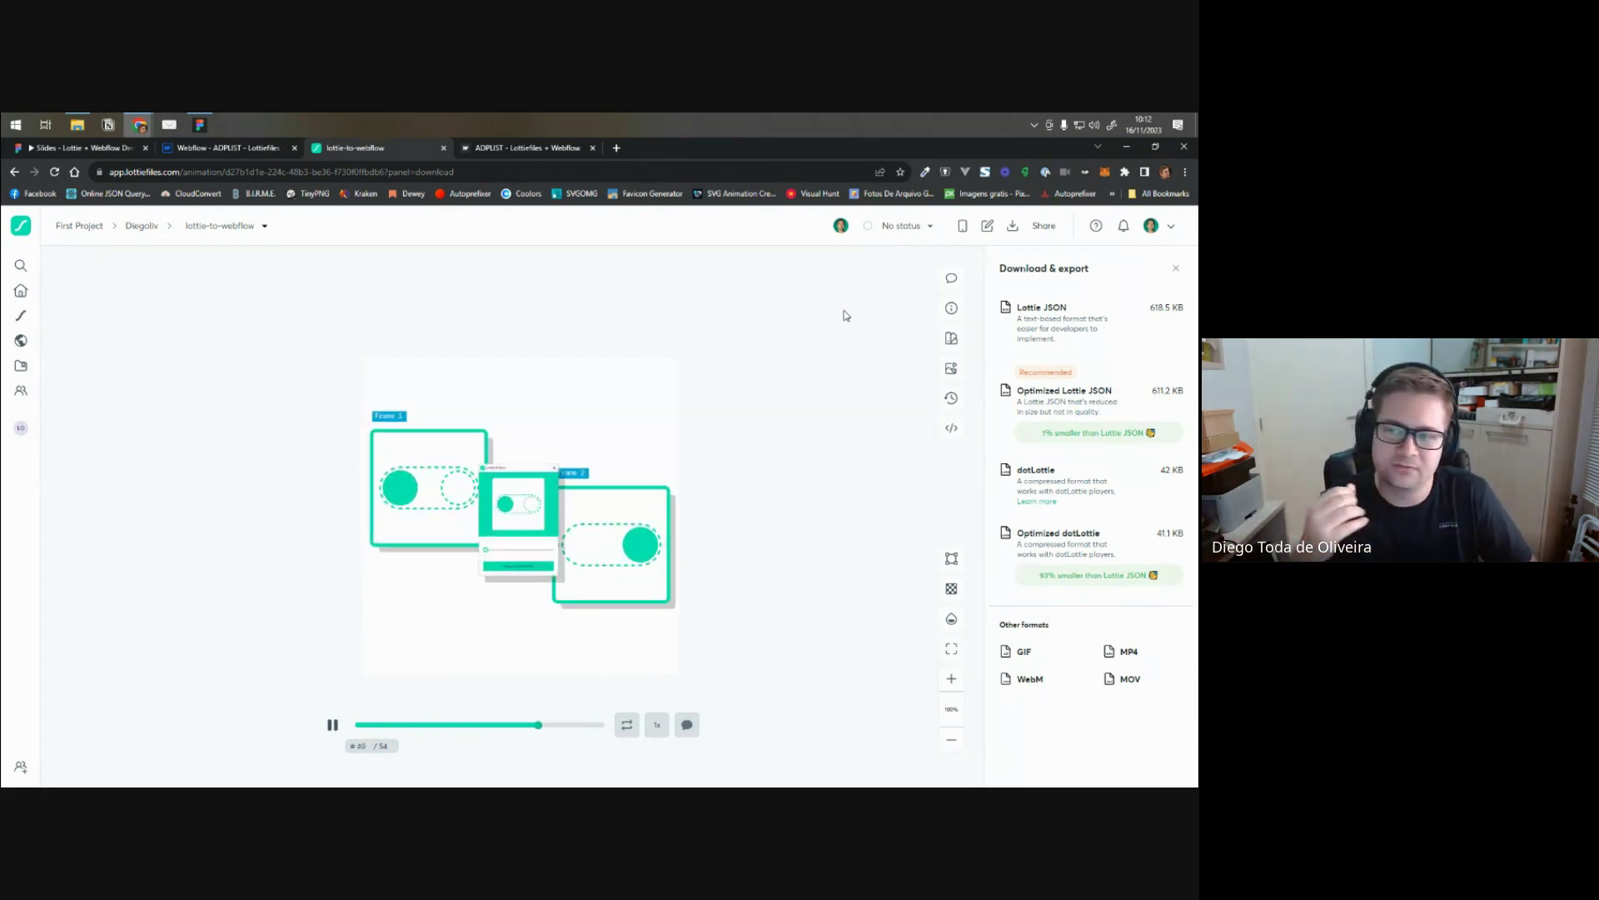
{"action": "mouse_move", "coordinate": [1000, 420]}
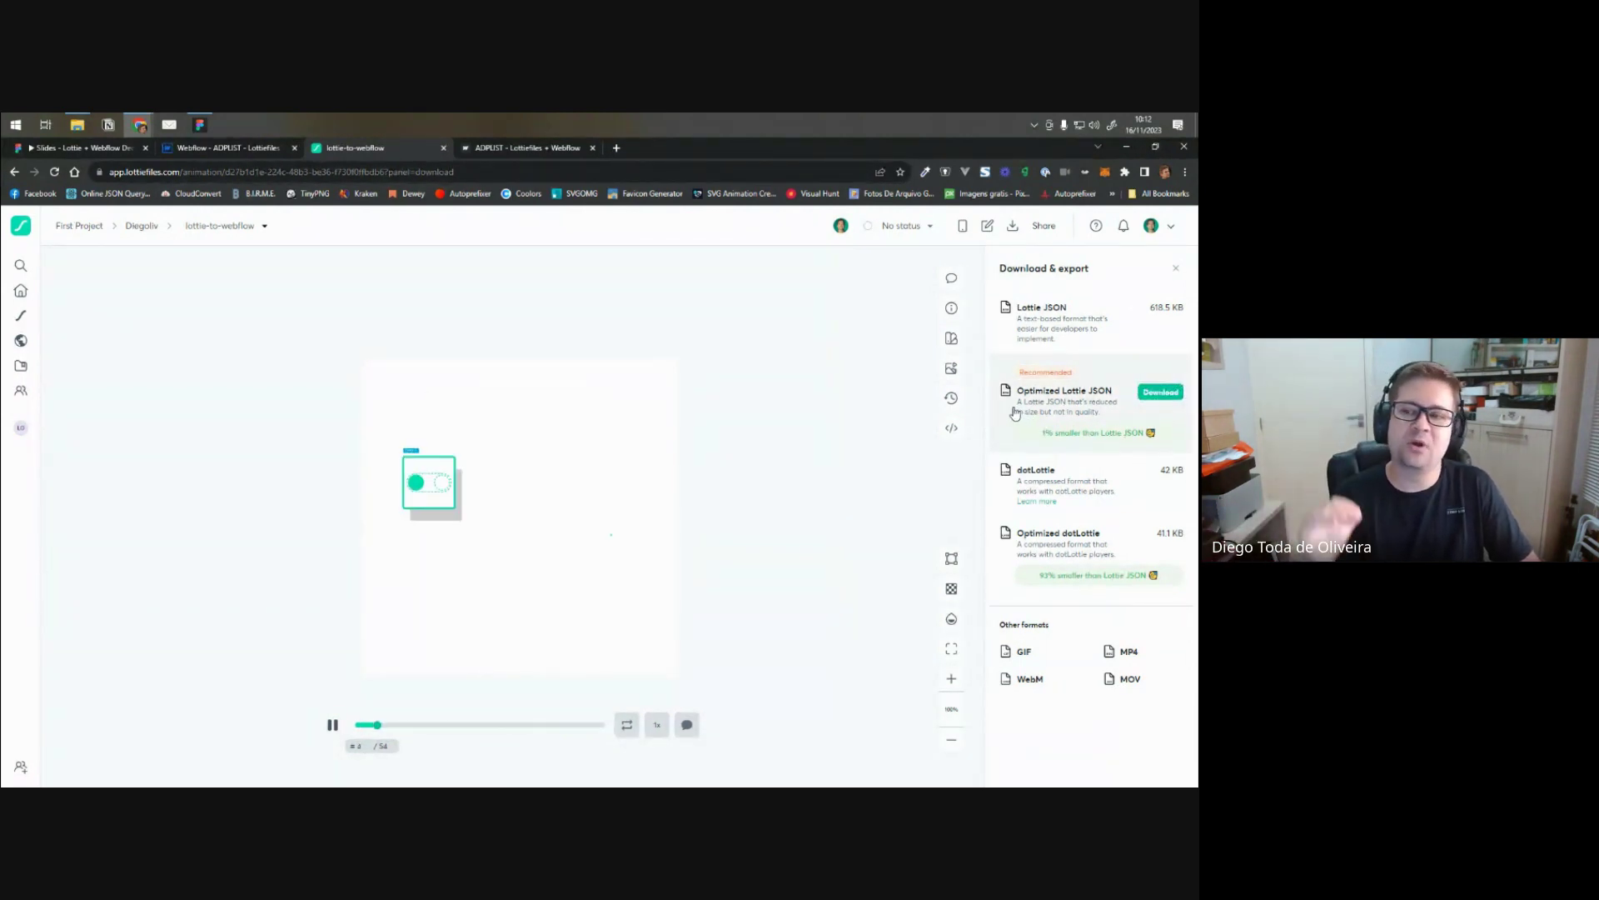
{"action": "mouse_move", "coordinate": [1023, 335]}
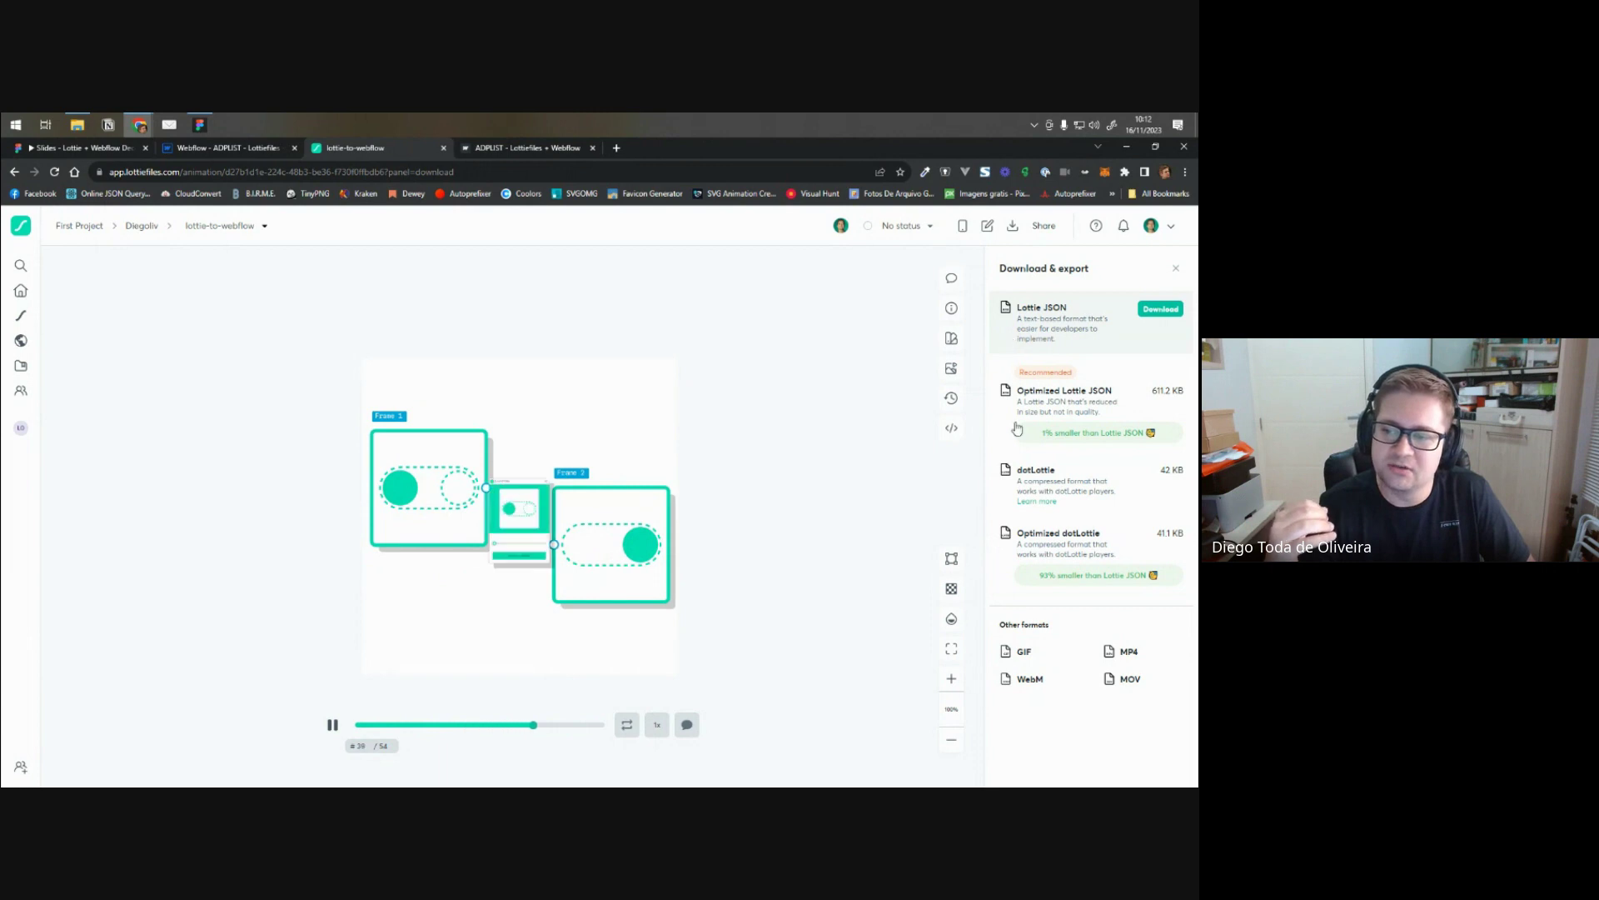
{"action": "mouse_move", "coordinate": [1126, 564]}
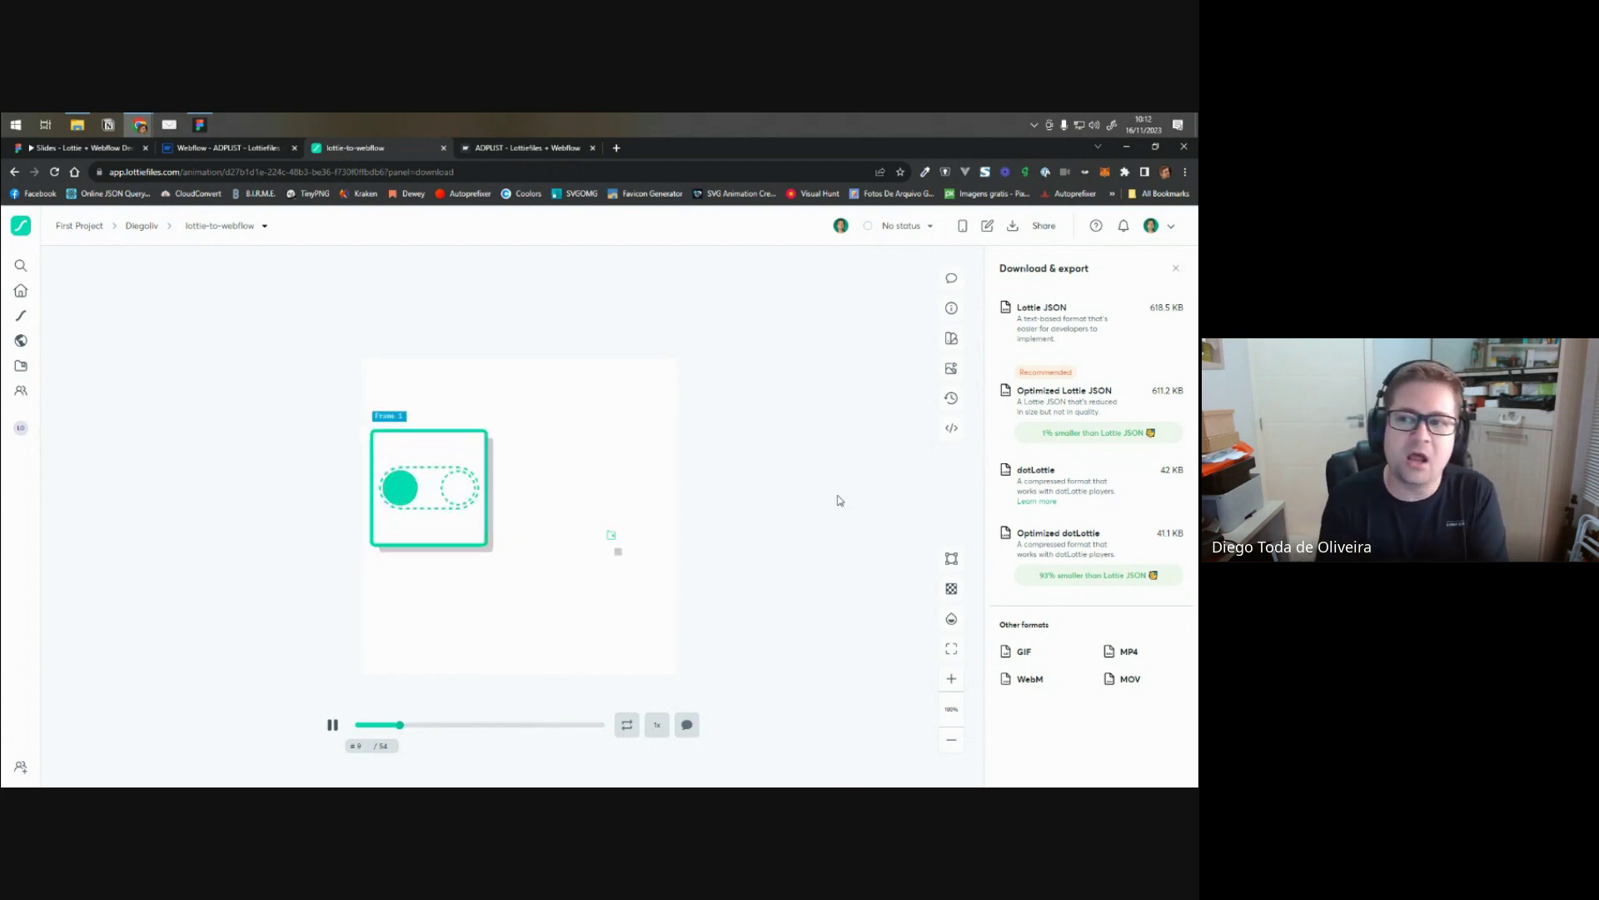
{"action": "mouse_move", "coordinate": [1015, 577]}
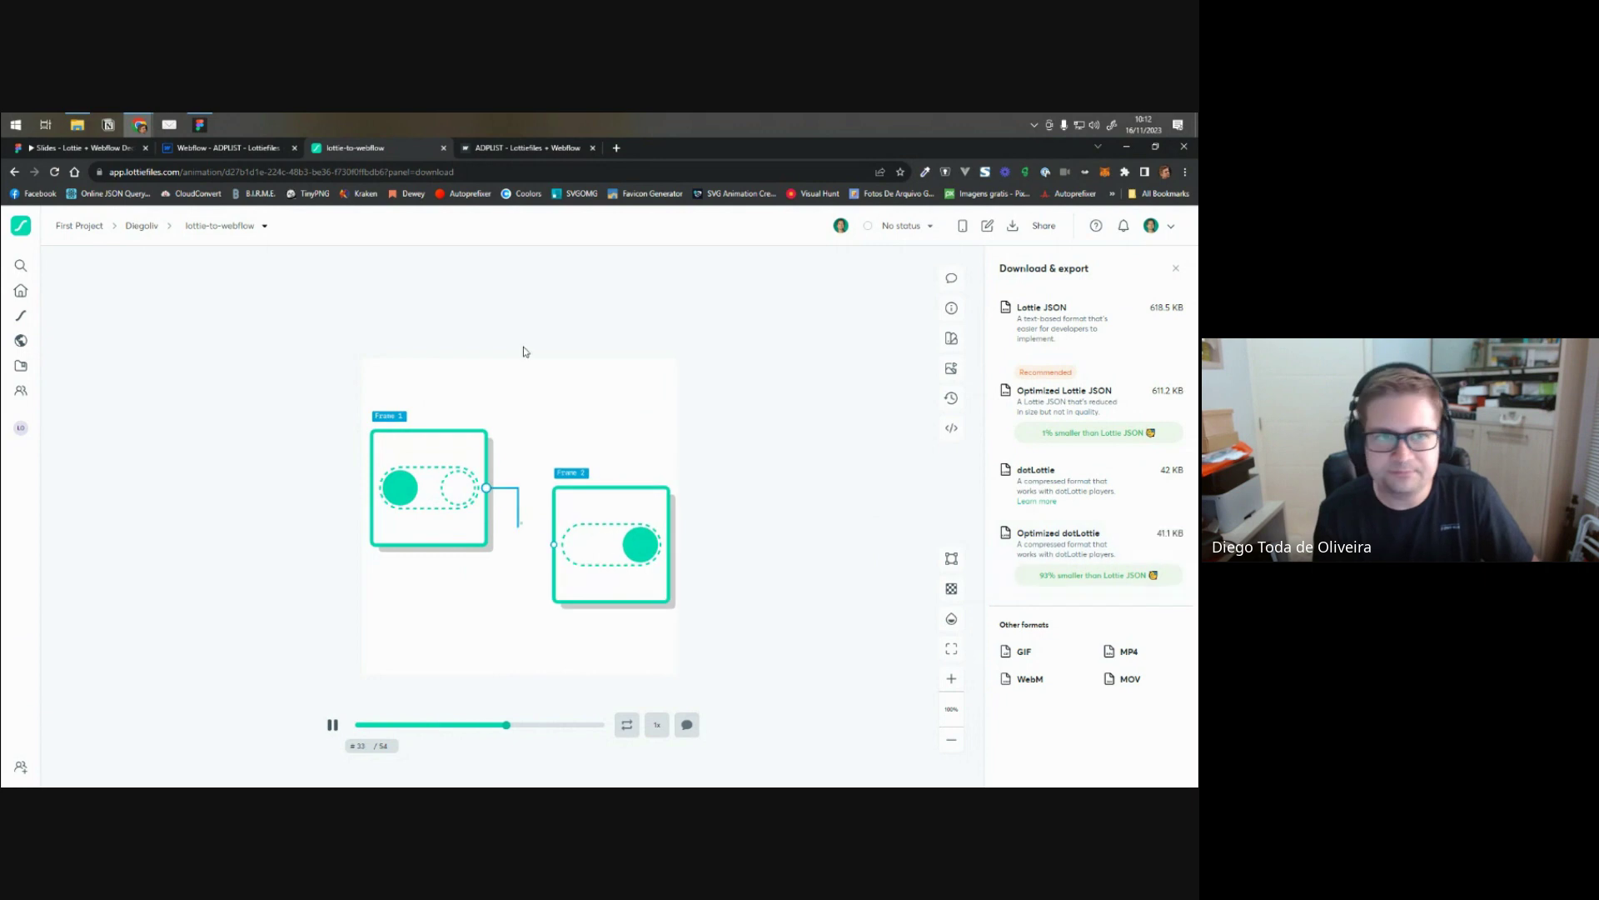
- Switch to the Webflow project, check its asset upload dialog without uploading, and locate the lottie-to-webflow asset
{"action": "left_click", "coordinate": [199, 149]}
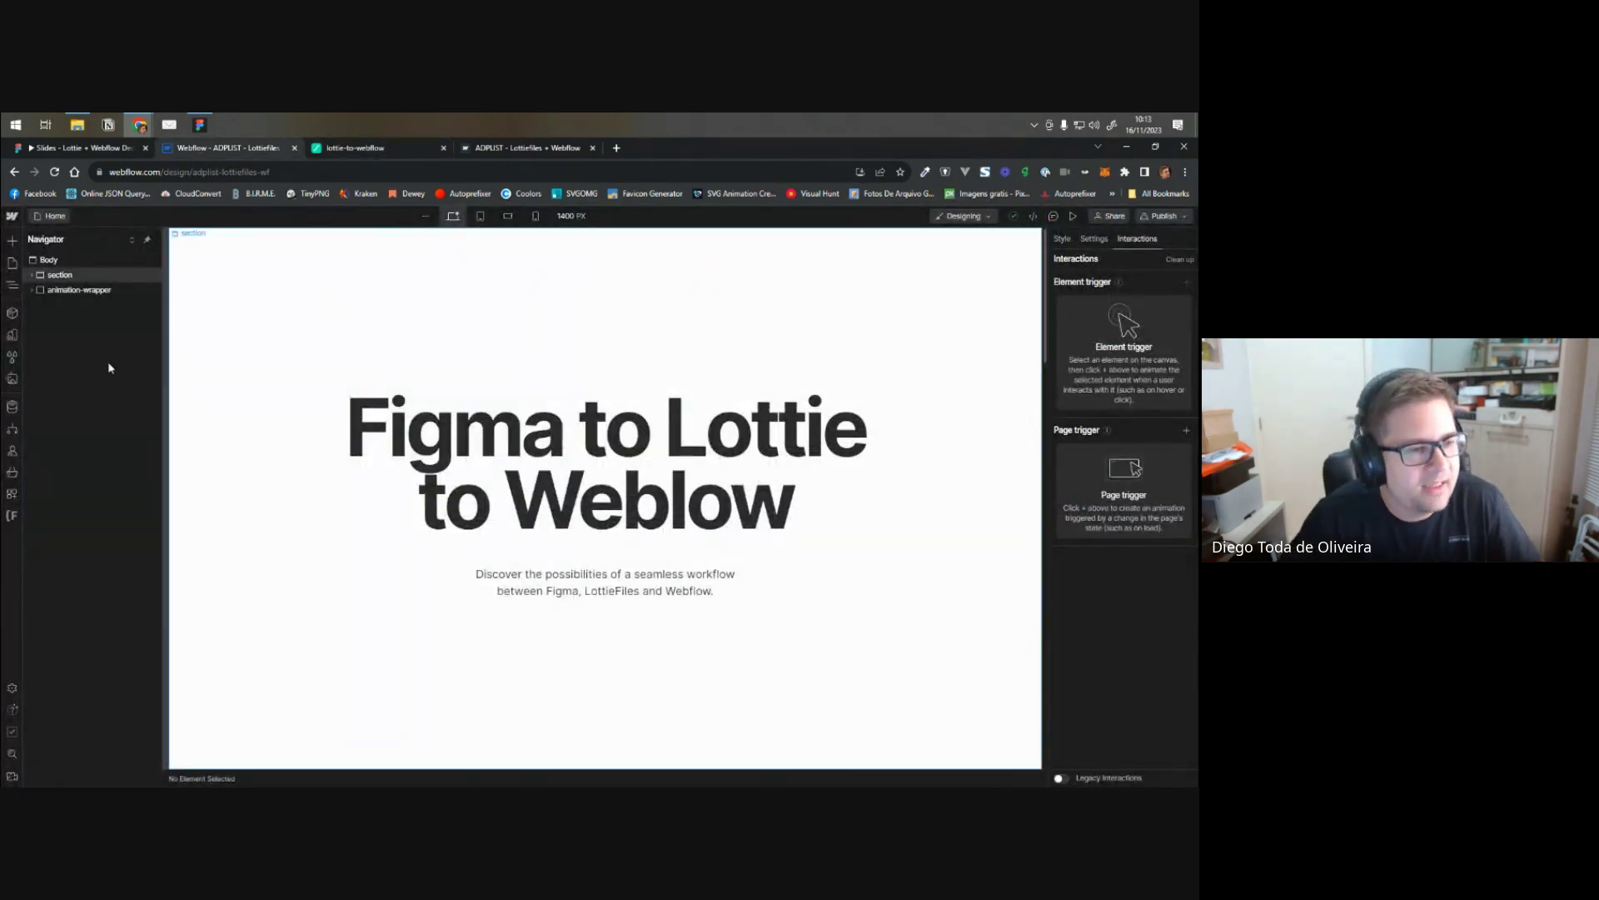
{"action": "left_click", "coordinate": [14, 380]}
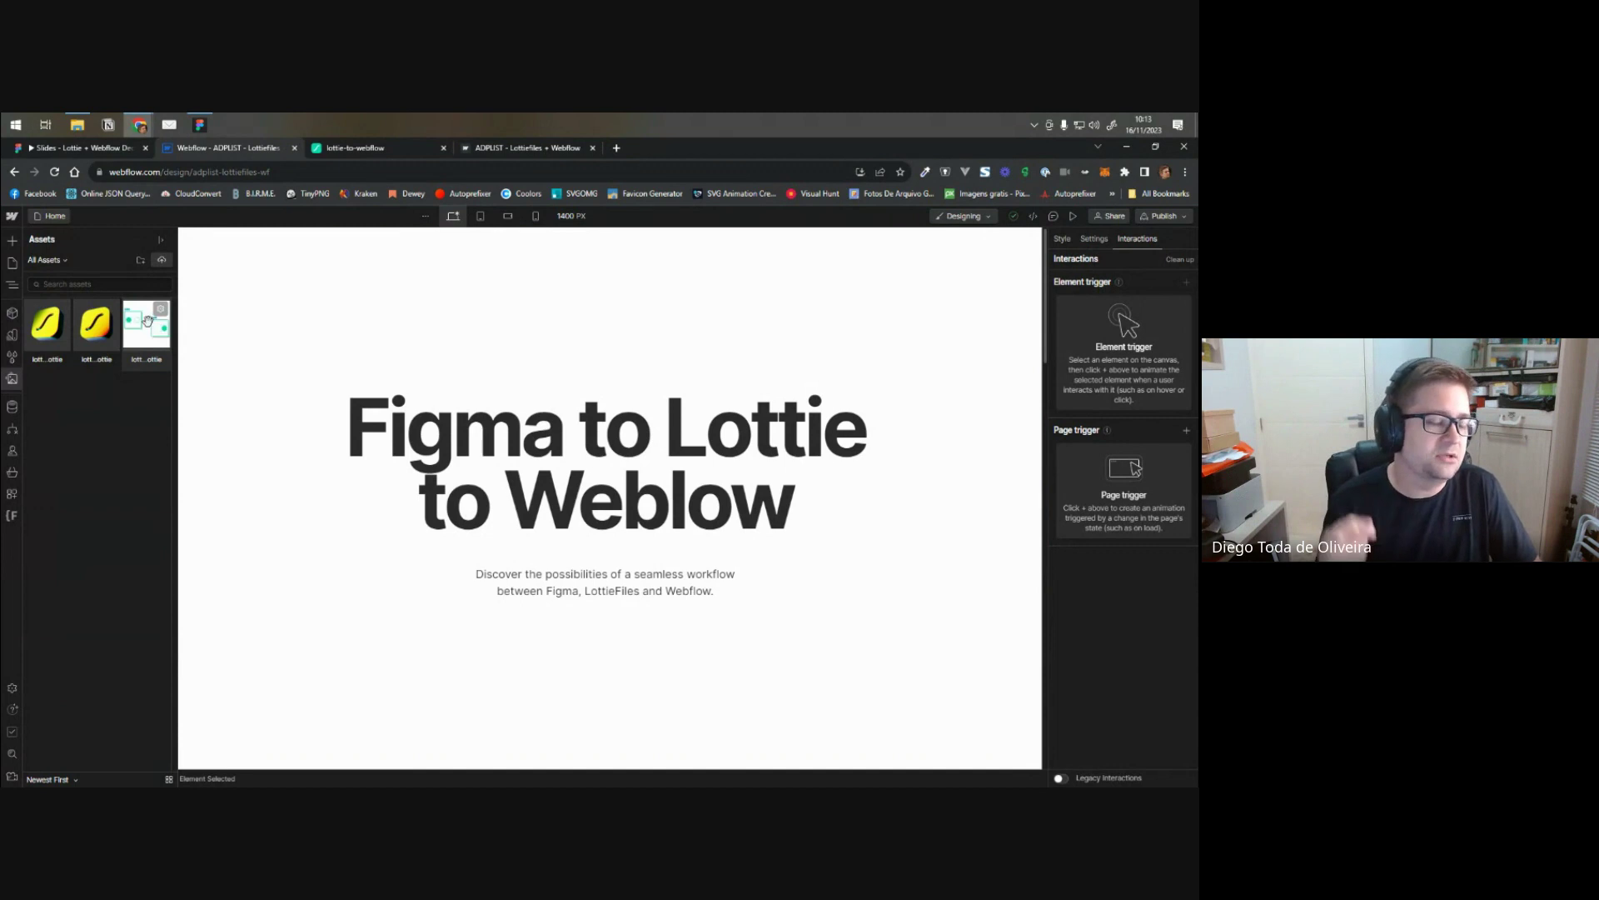
{"action": "left_click", "coordinate": [163, 261]}
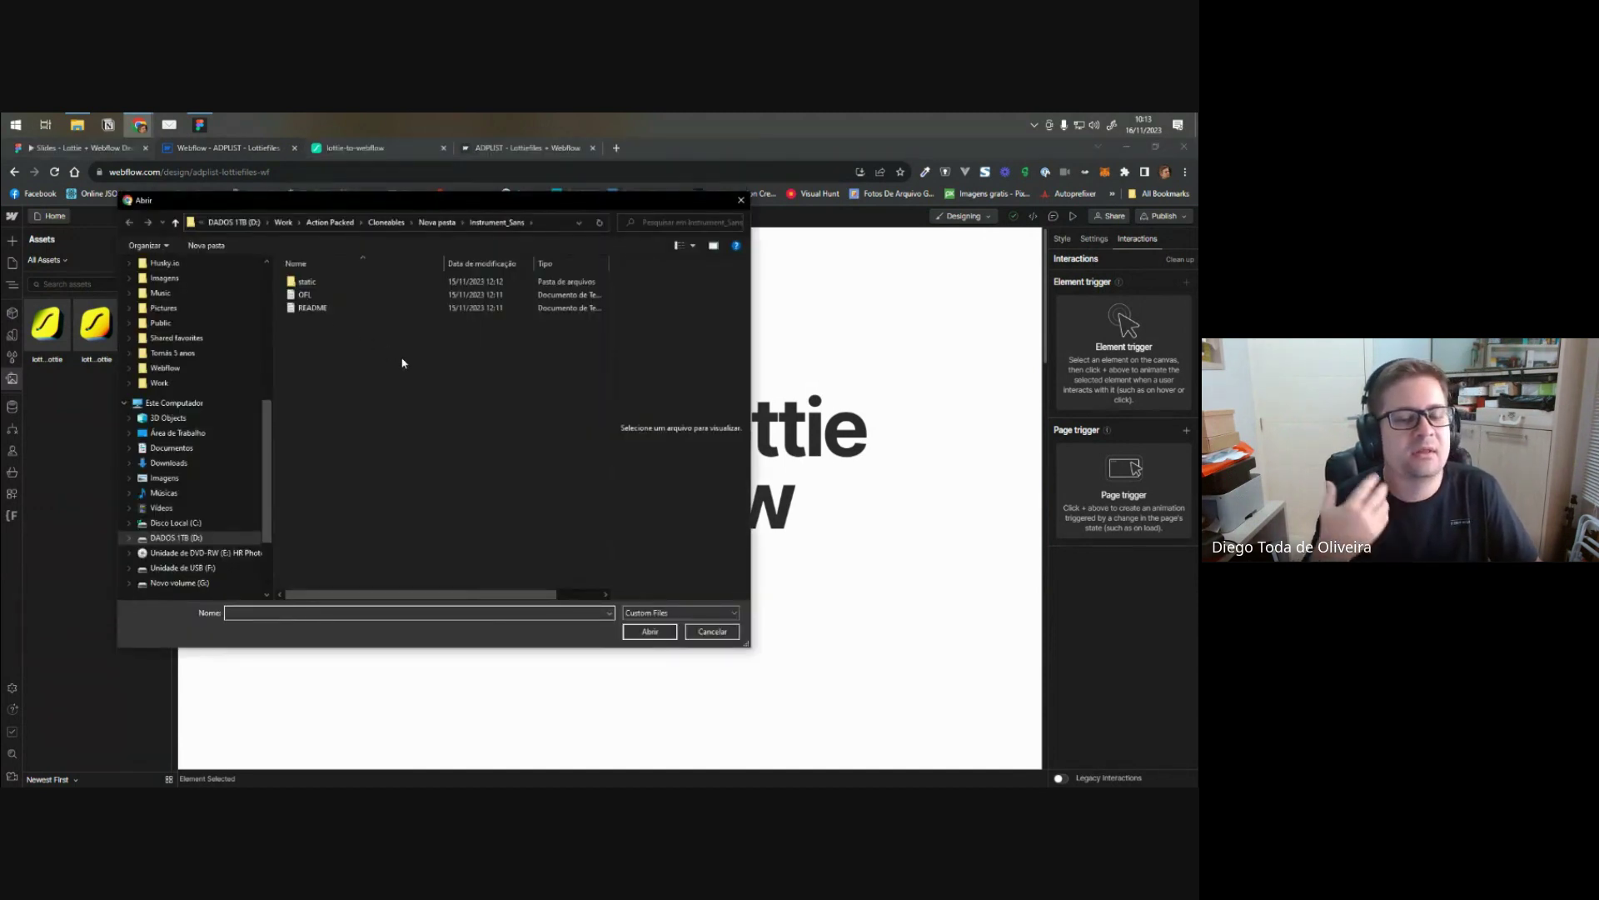
{"action": "left_click", "coordinate": [743, 200]}
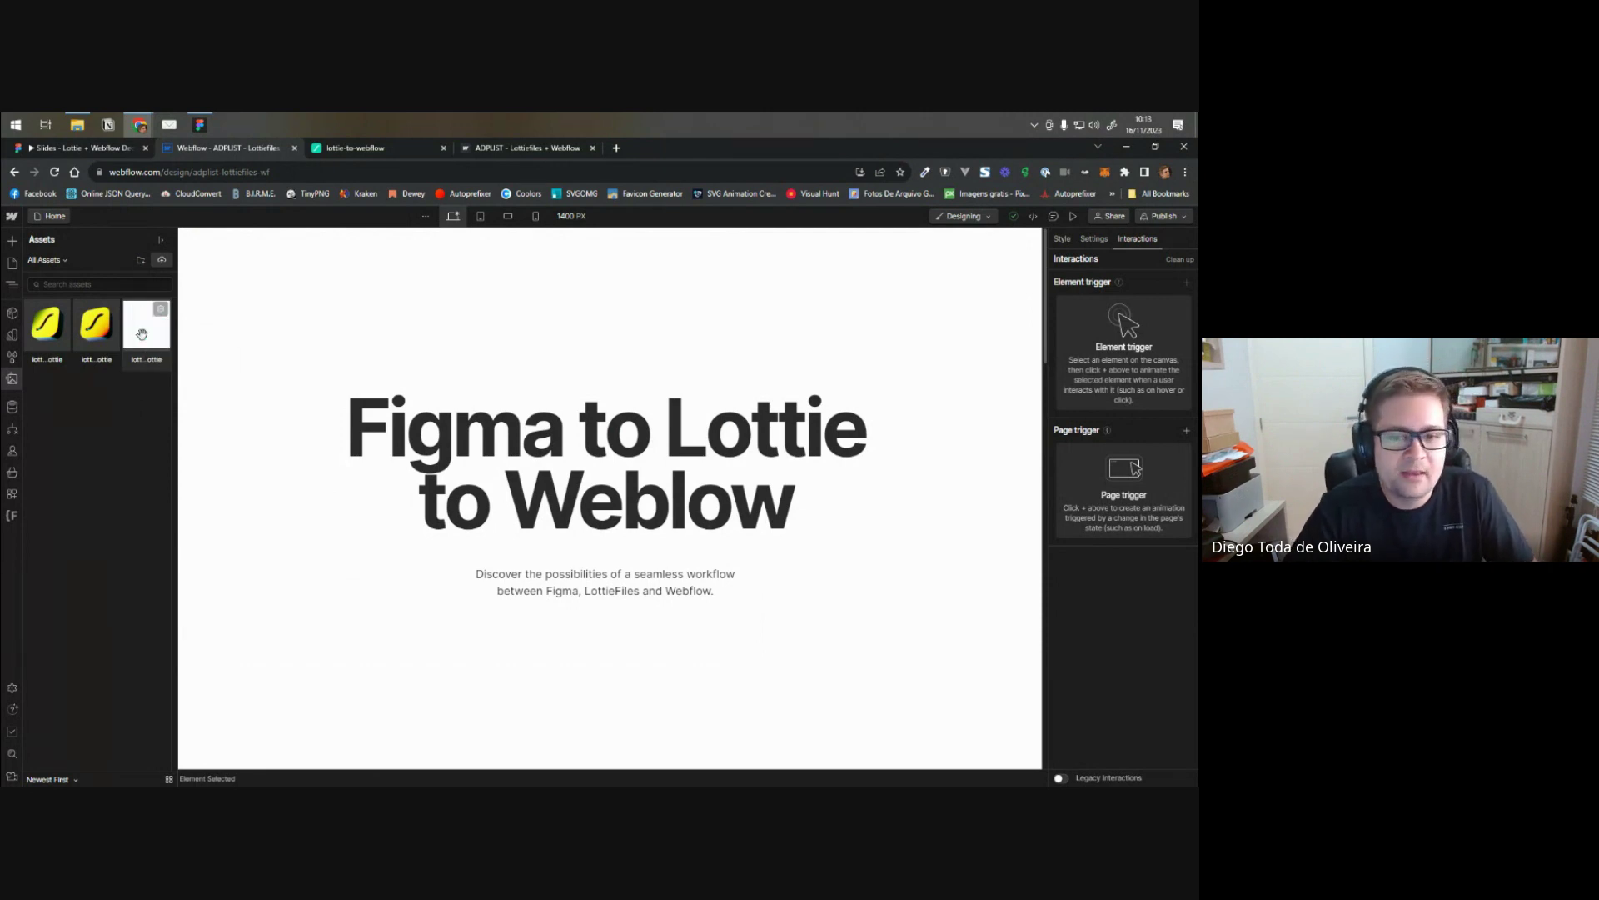
{"action": "mouse_move", "coordinate": [136, 331]}
{"action": "left_mouse_down"}
{"action": "mouse_move", "coordinate": [396, 421]}
{"action": "mouse_move", "coordinate": [131, 323]}
{"action": "mouse_move", "coordinate": [694, 428]}
{"action": "mouse_move", "coordinate": [470, 367]}
{"action": "mouse_move", "coordinate": [146, 333]}
{"action": "left_mouse_up"}
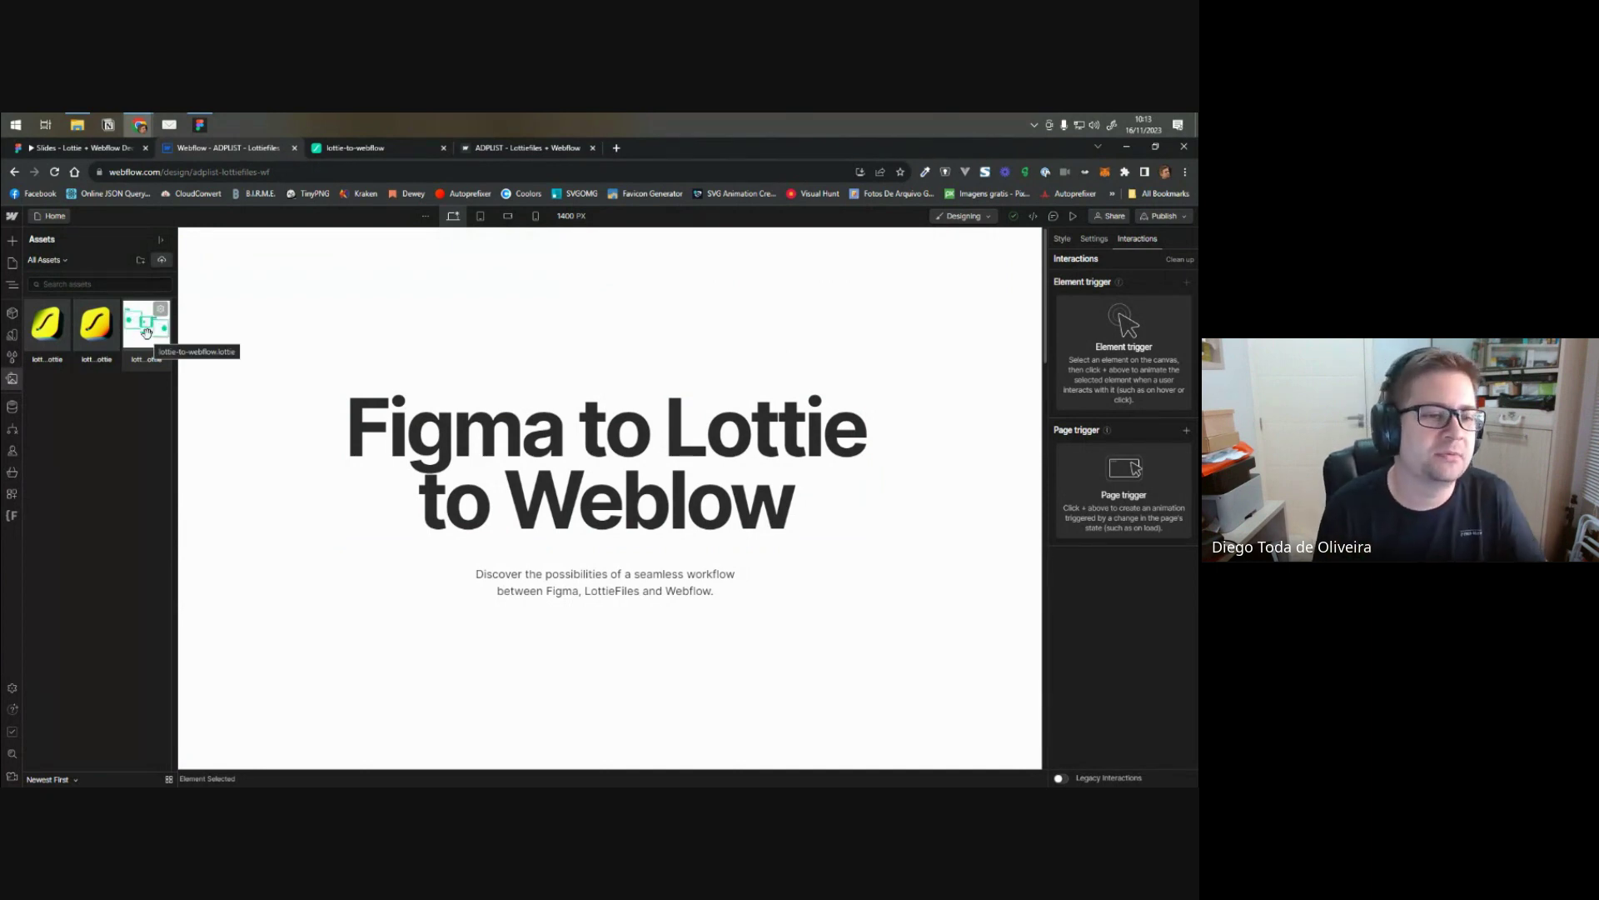
- Show the page's element structure and review the Seamless Figma Animations, Dynamic Animation Mastery and Webflow Animation Brilliance sections
{"action": "left_click", "coordinate": [12, 284]}
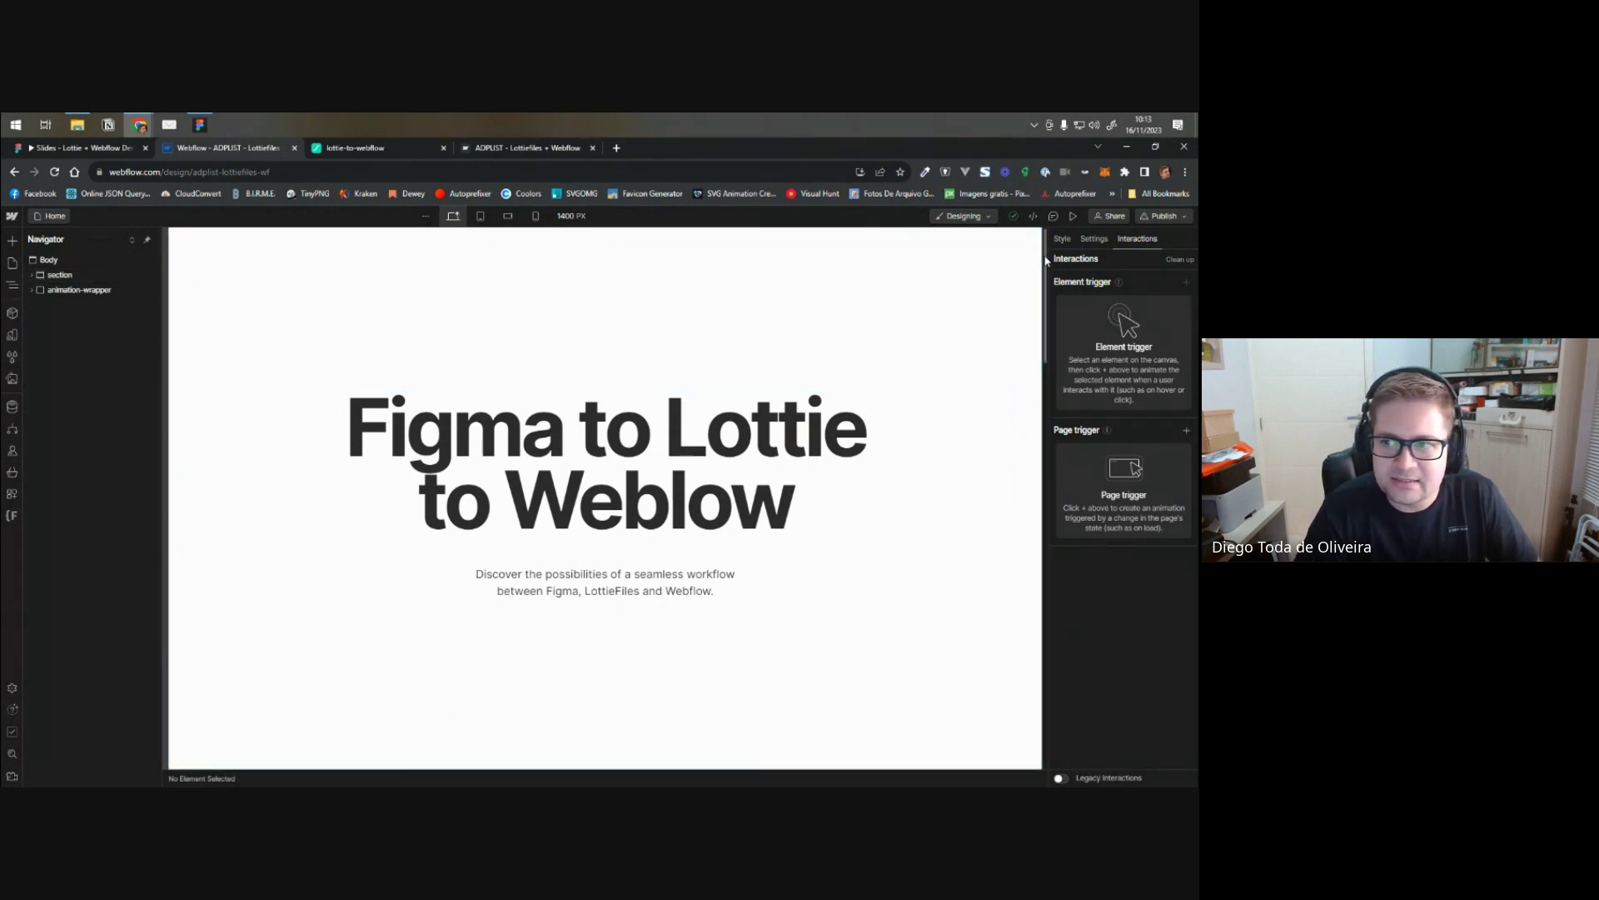
{"action": "scroll", "coordinate": [1032, 317], "scroll_direction": "down", "scroll_amount": 5}
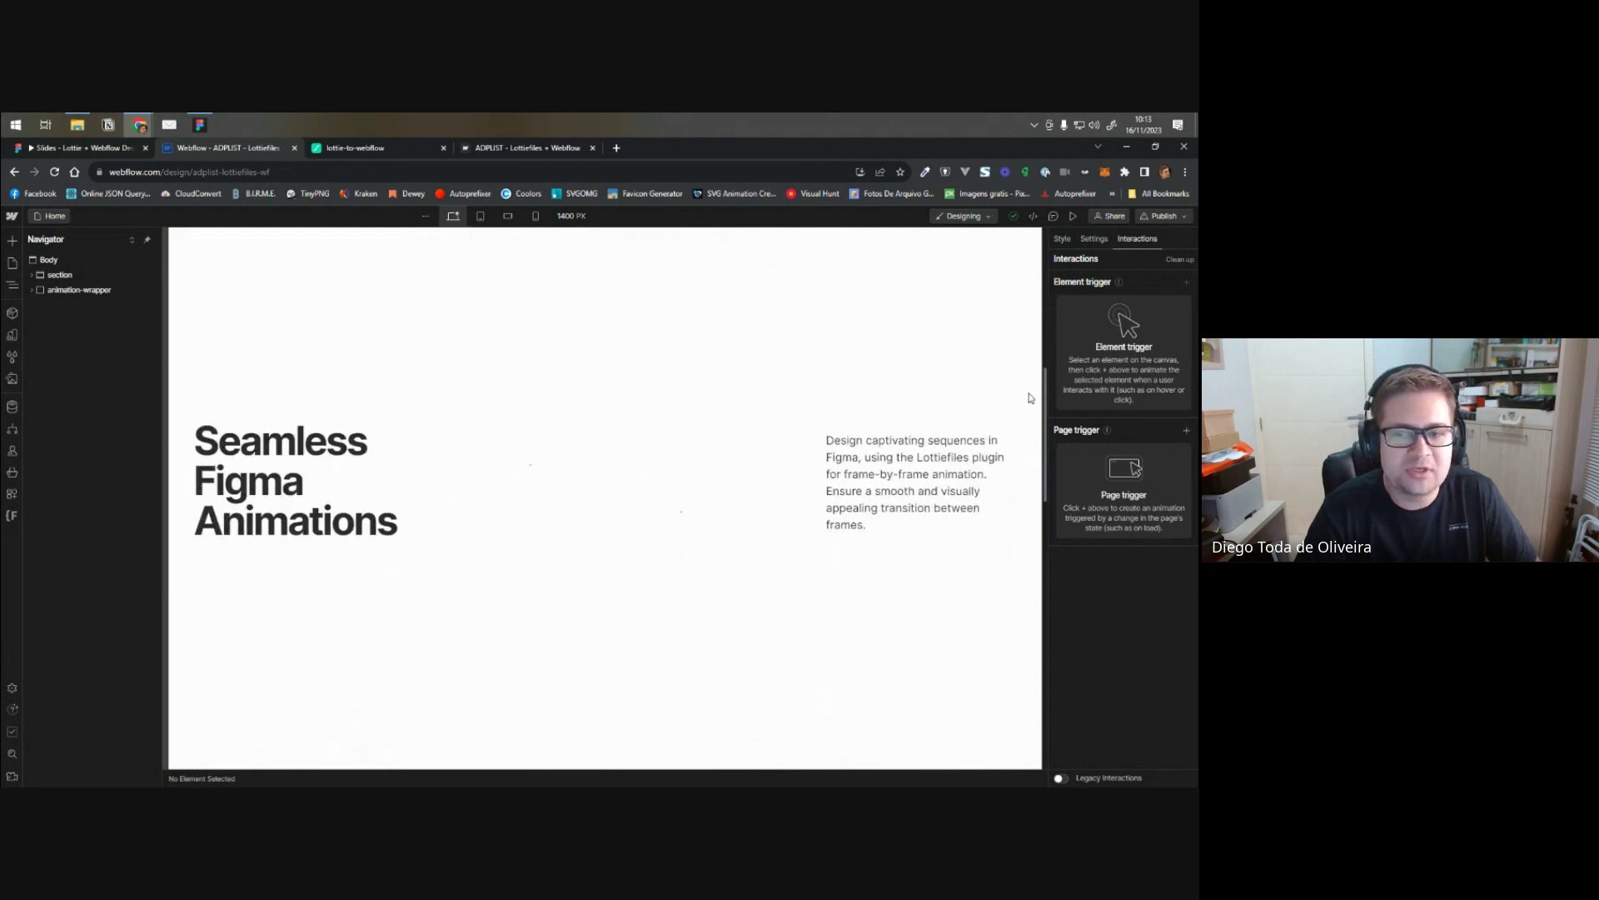
{"action": "scroll", "coordinate": [1033, 443], "scroll_direction": "down", "scroll_amount": 5}
{"action": "scroll", "coordinate": [1035, 508], "scroll_direction": "down", "scroll_amount": 5}
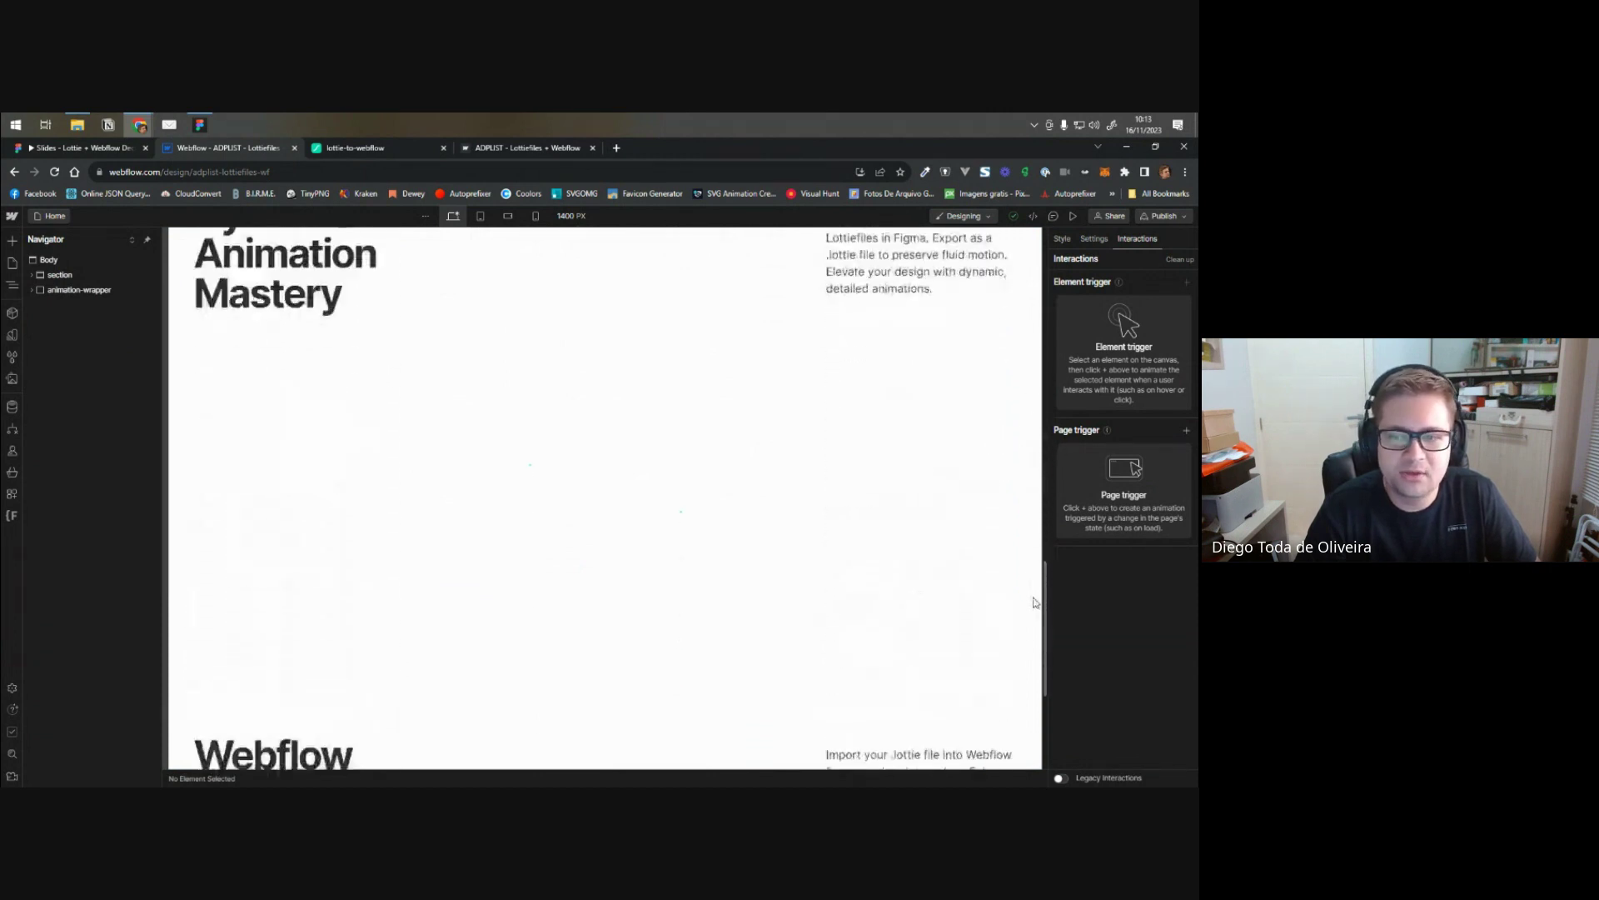
{"action": "scroll", "coordinate": [1029, 416], "scroll_direction": "up", "scroll_amount": 3}
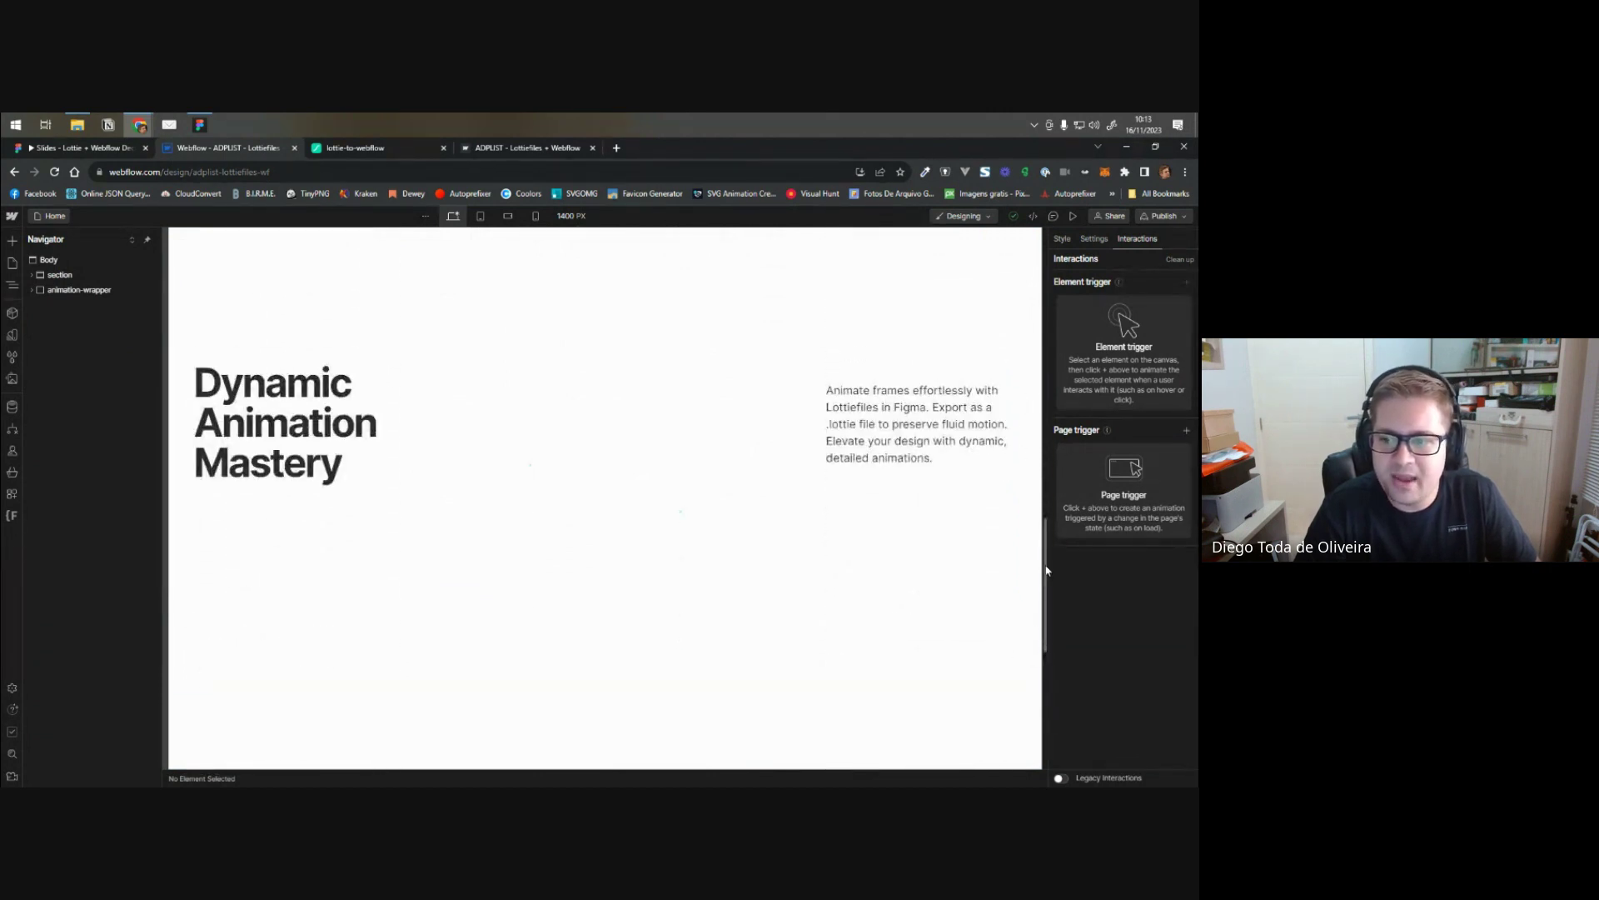
{"action": "scroll", "coordinate": [1047, 570], "scroll_direction": "up", "scroll_amount": 4}
{"action": "scroll", "coordinate": [682, 562], "scroll_direction": "down", "scroll_amount": 3}
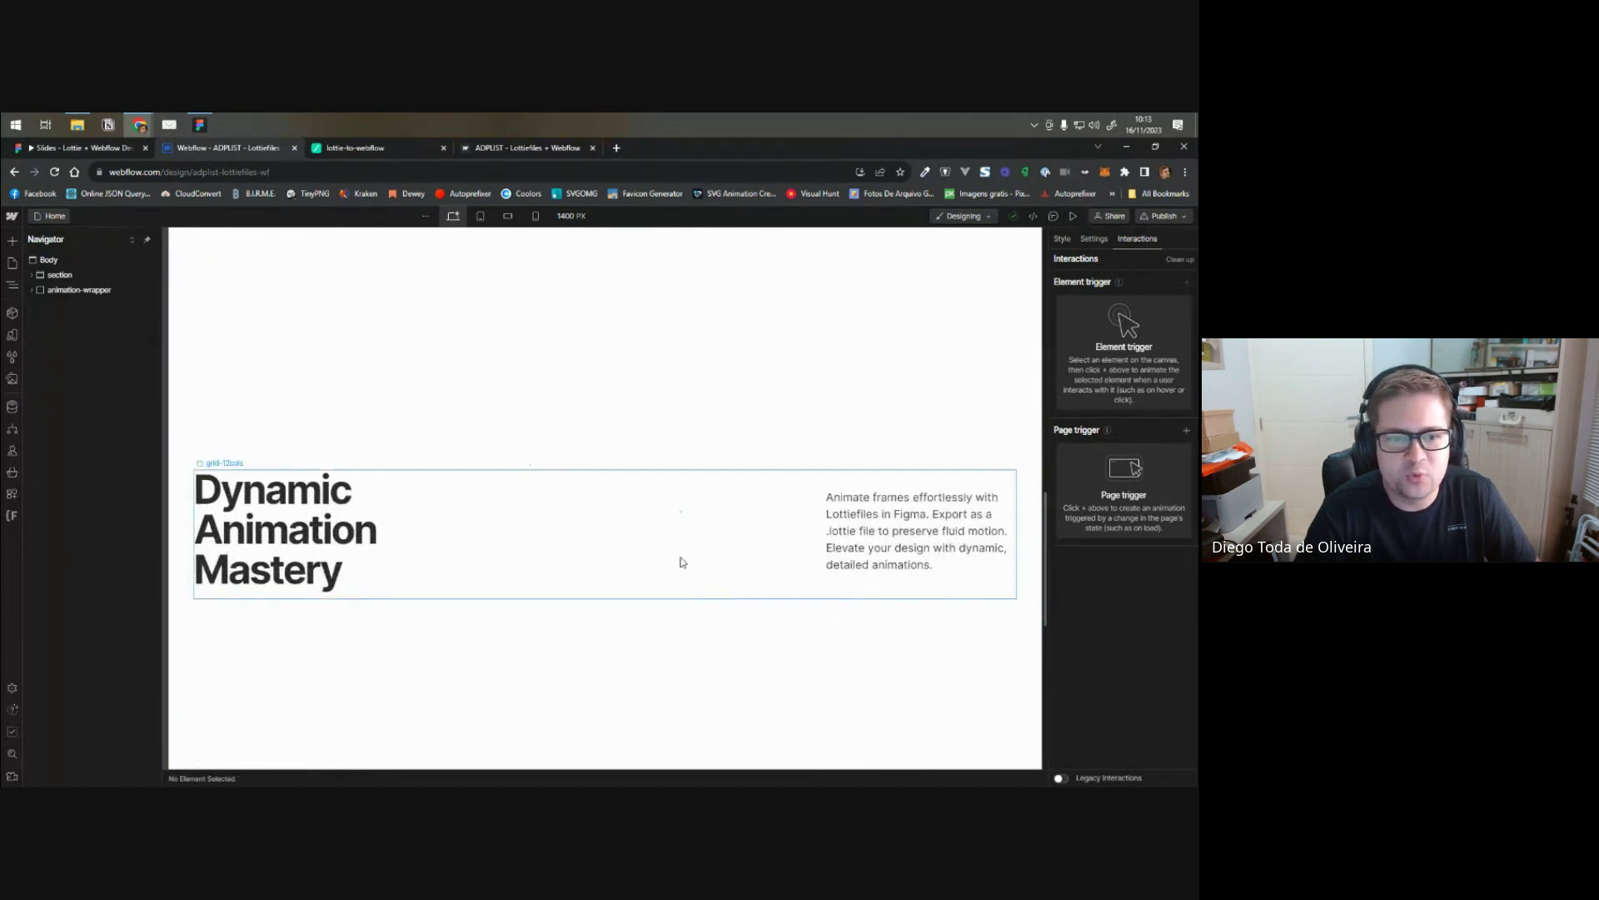
{"action": "scroll", "coordinate": [683, 500], "scroll_direction": "down", "scroll_amount": 3}
{"action": "scroll", "coordinate": [521, 321], "scroll_direction": "up", "scroll_amount": 2}
{"action": "scroll", "coordinate": [521, 322], "scroll_direction": "down", "scroll_amount": 5}
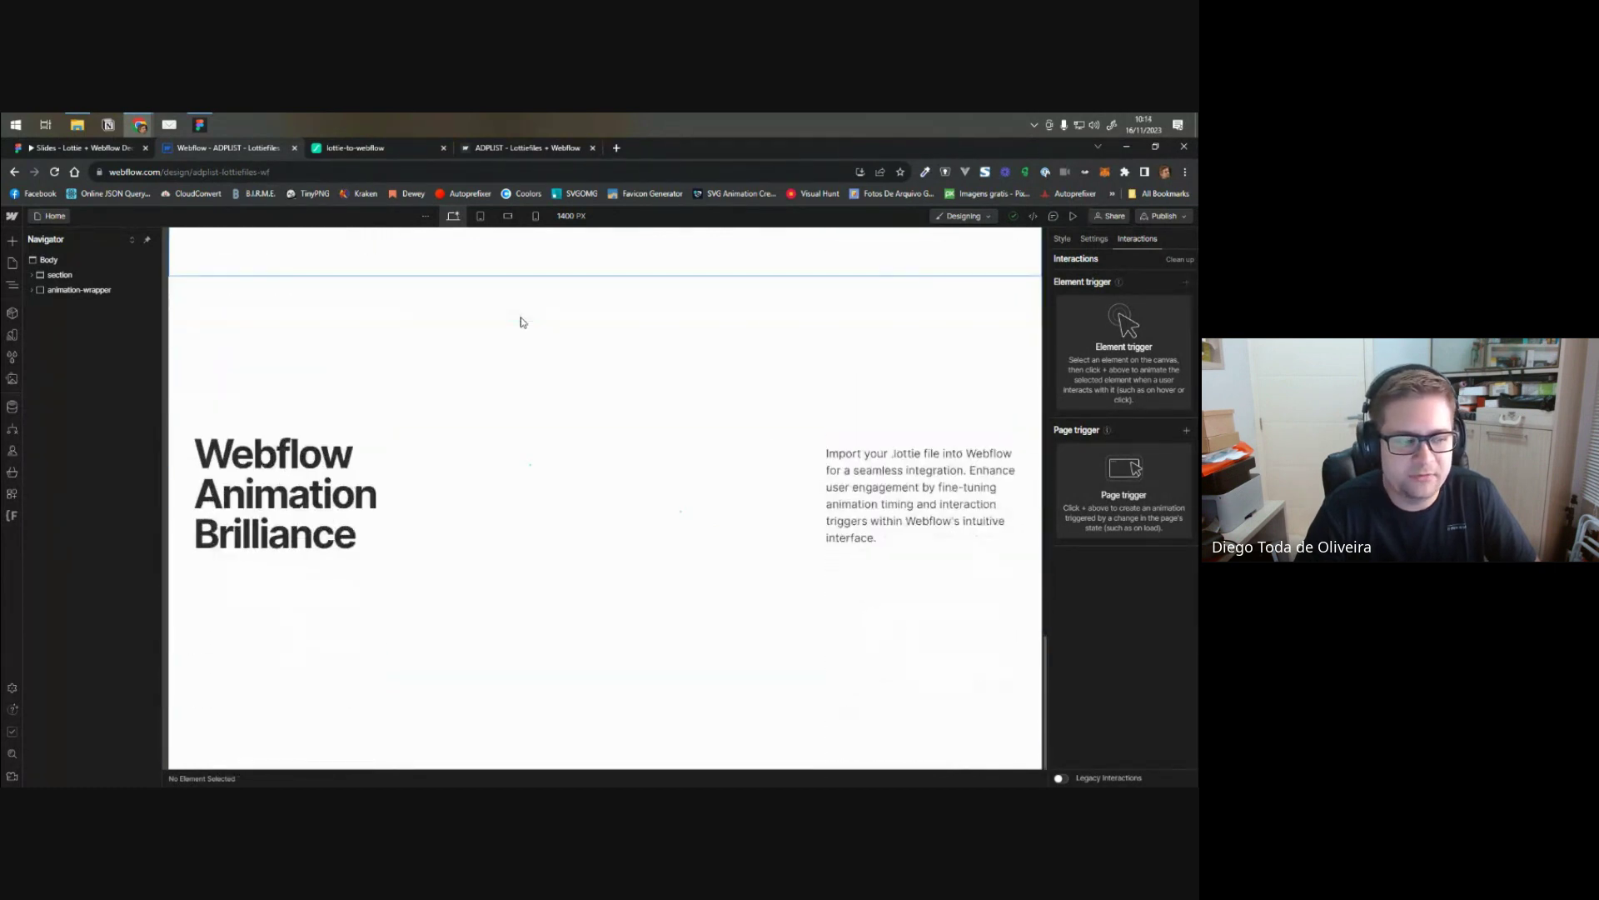
{"action": "scroll", "coordinate": [538, 372], "scroll_direction": "up", "scroll_amount": 8}
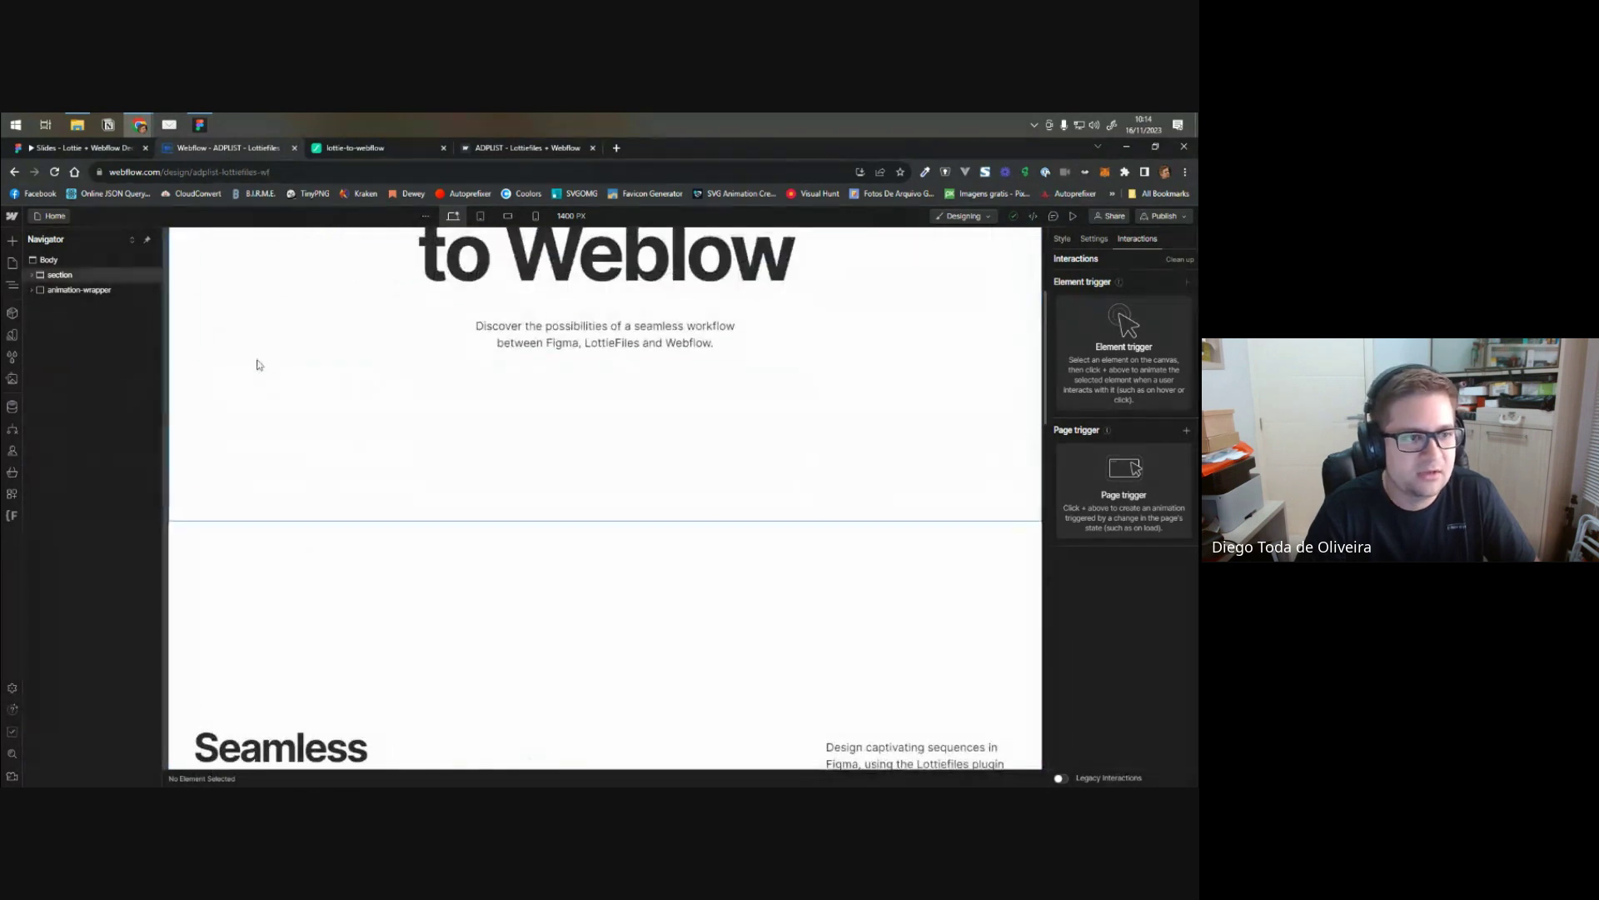
- Expand animation-wrapper and its sticky-wrapper down to the lottie-animation element, inspecting the wrappers' styles
{"action": "left_click", "coordinate": [76, 289]}
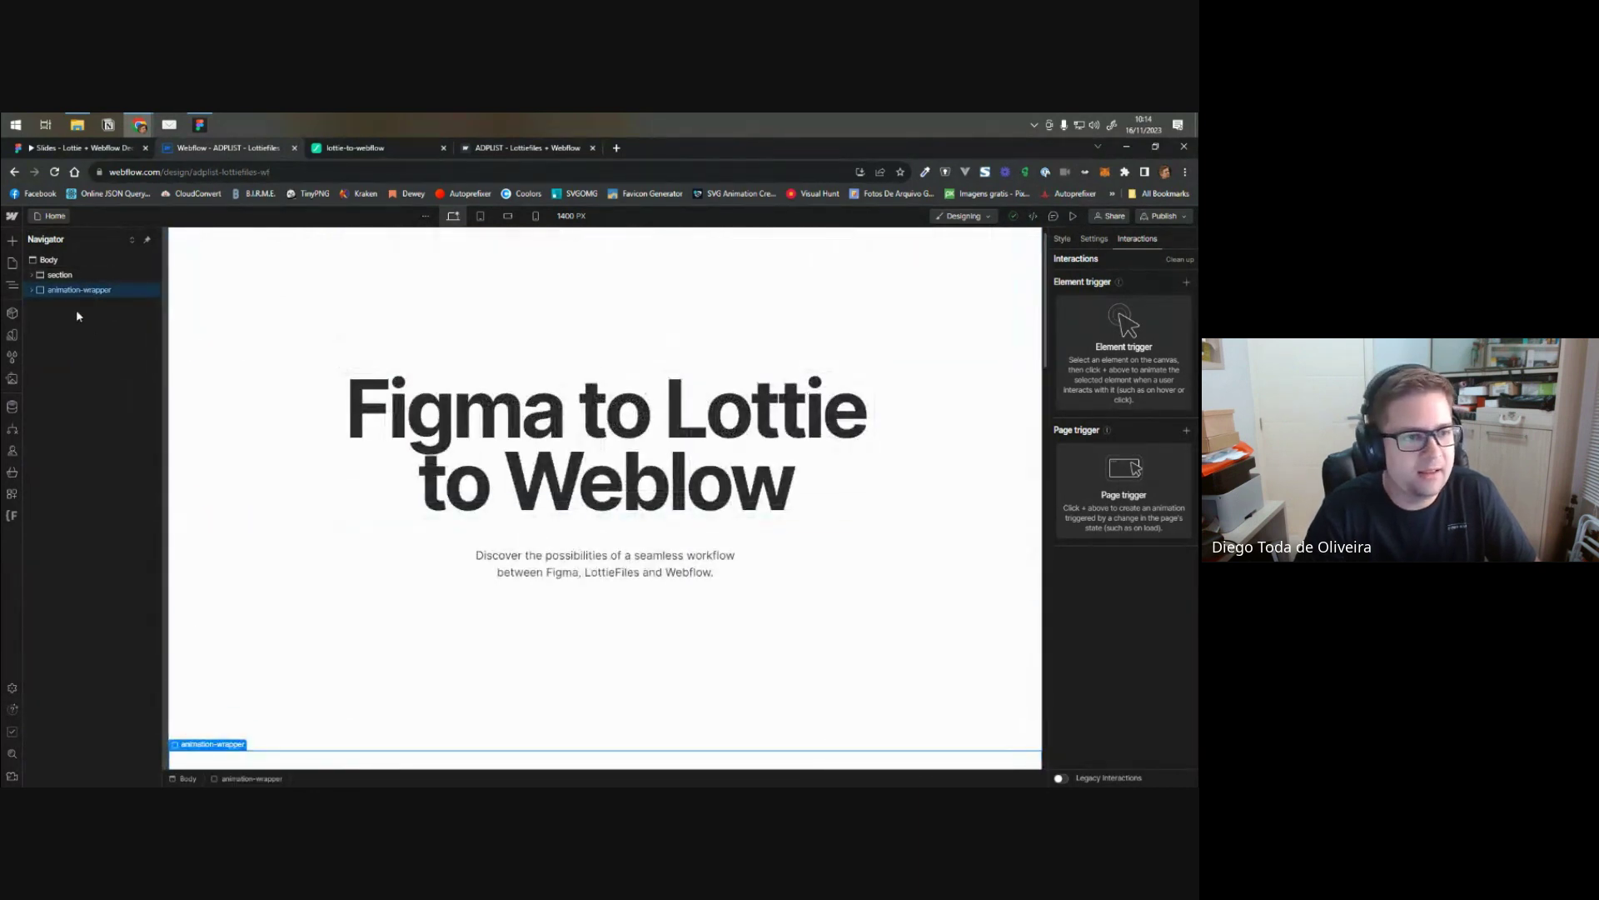
{"action": "left_click", "coordinate": [33, 291]}
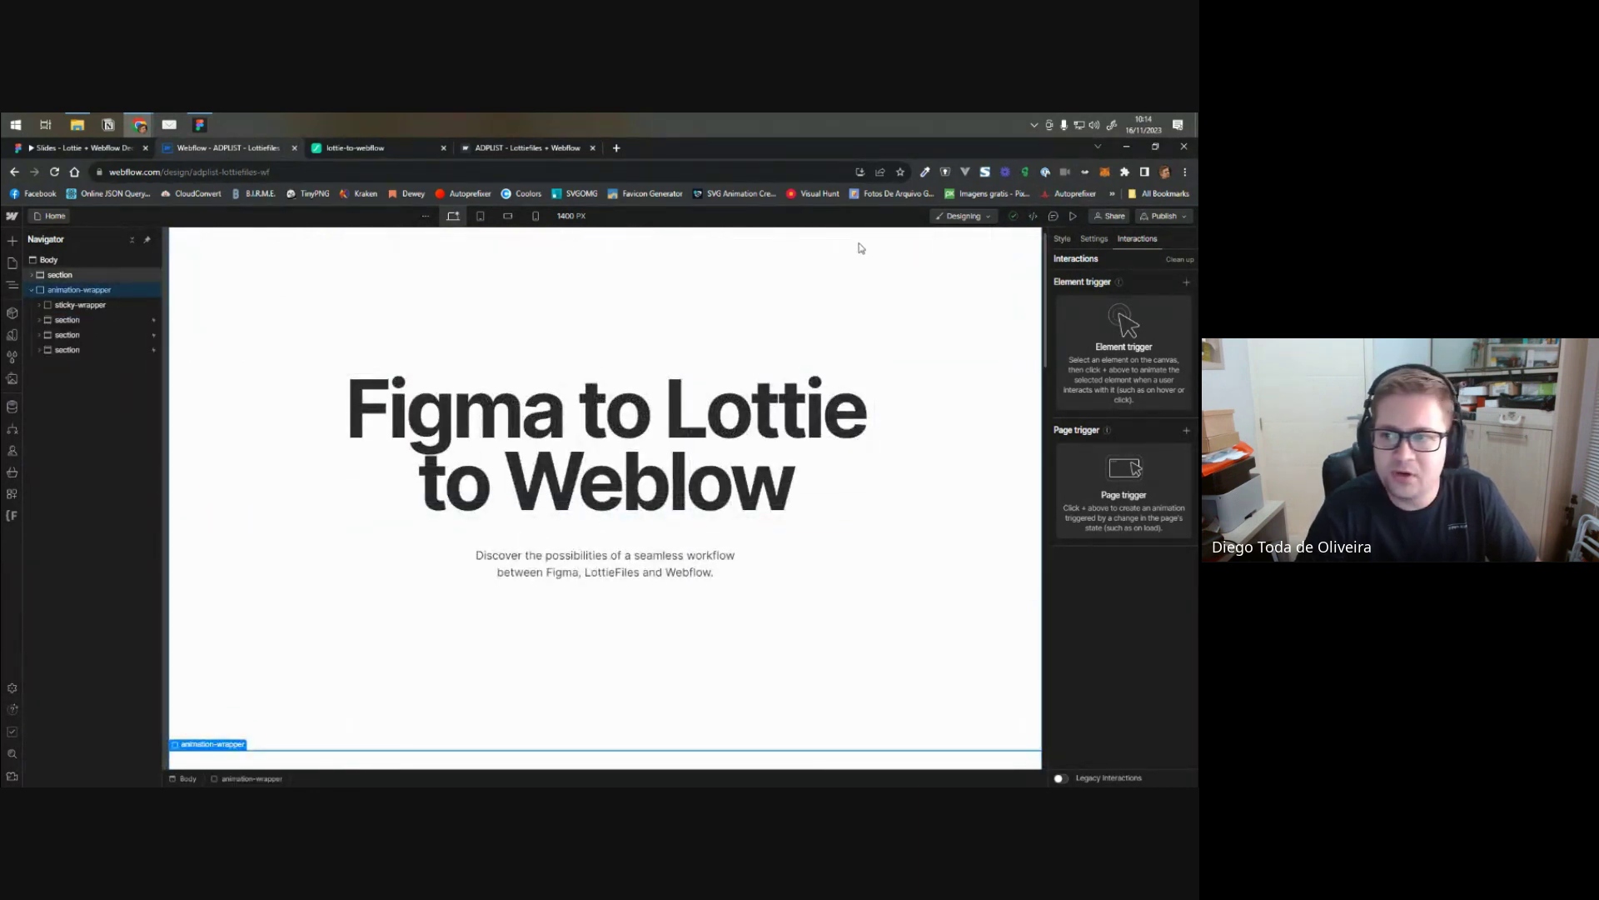
{"action": "left_click", "coordinate": [1061, 240]}
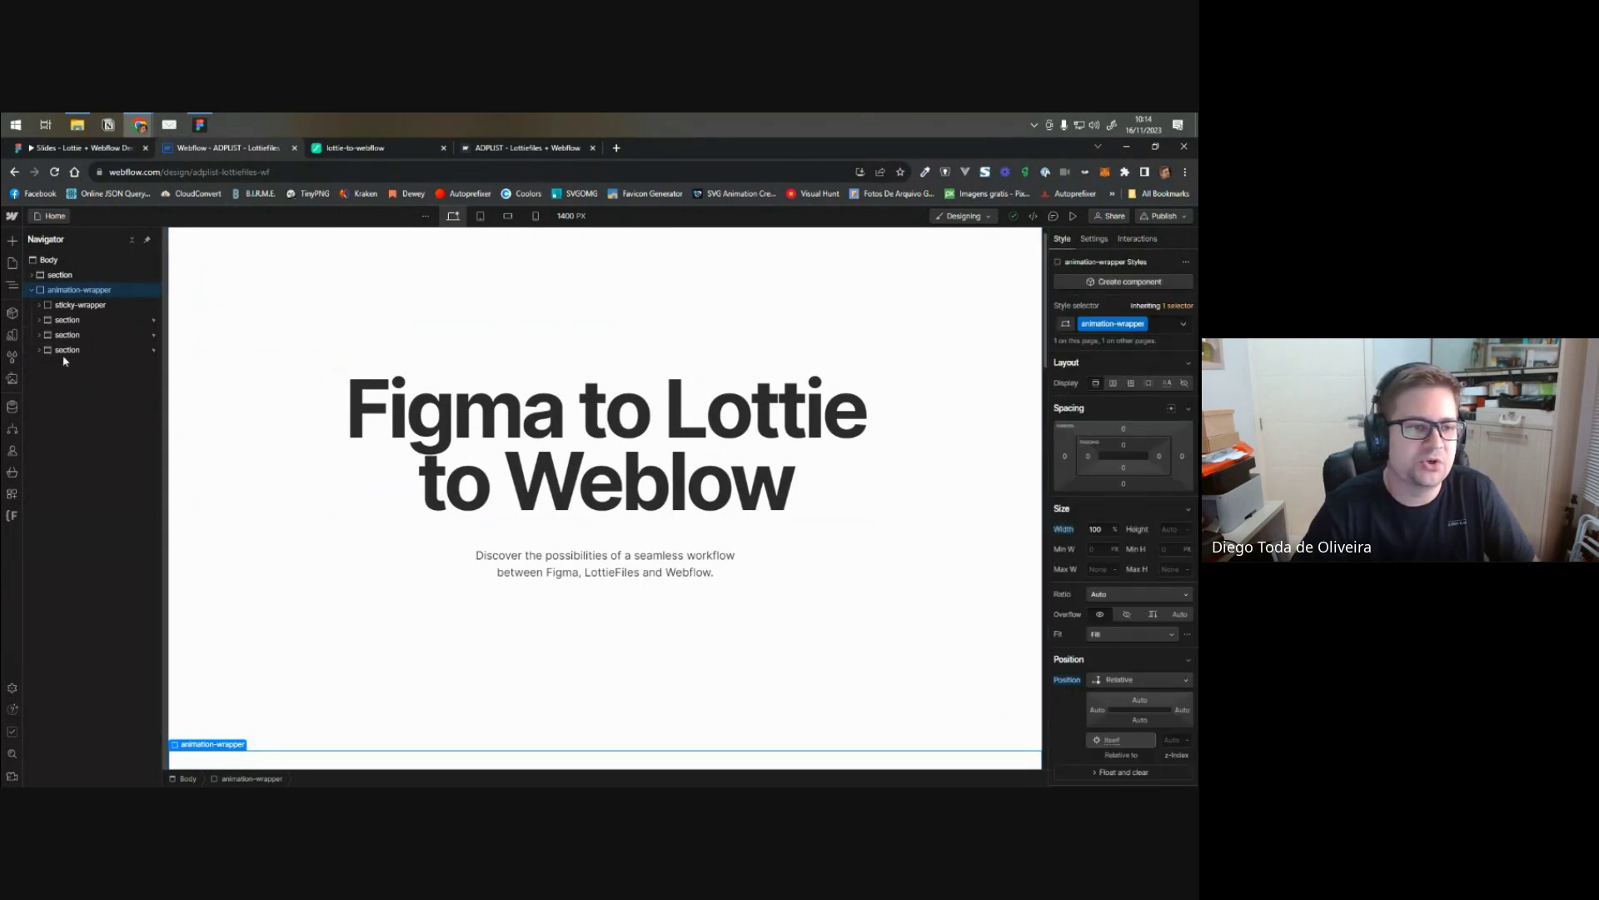
{"action": "left_click", "coordinate": [75, 305]}
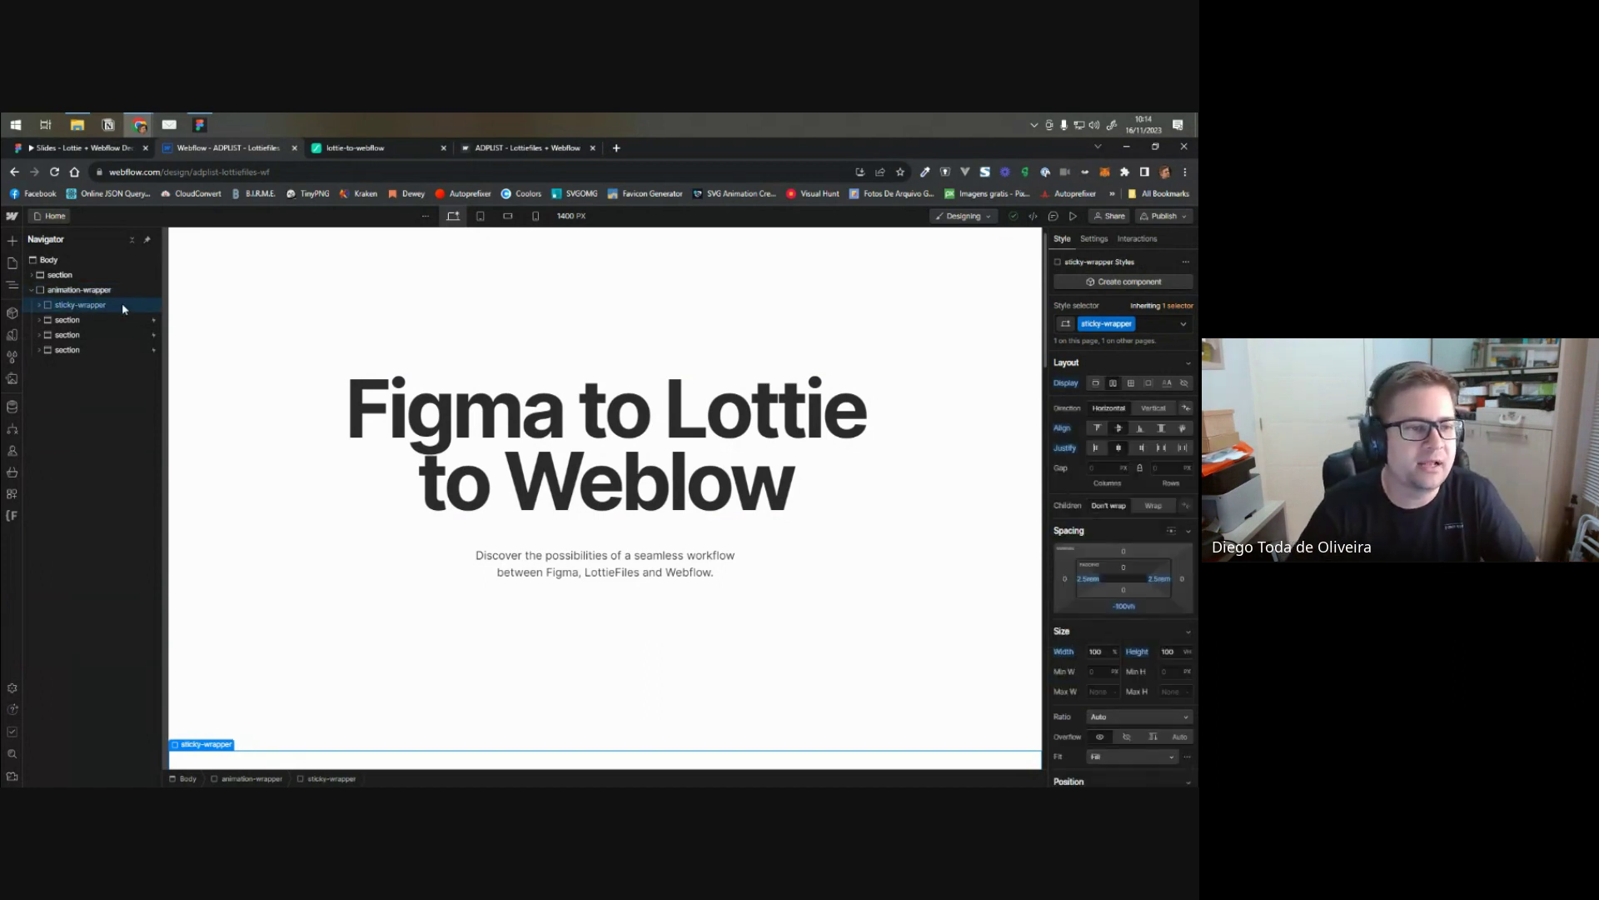
{"action": "left_click", "coordinate": [38, 306]}
{"action": "left_click", "coordinate": [46, 320]}
{"action": "left_click", "coordinate": [54, 336]}
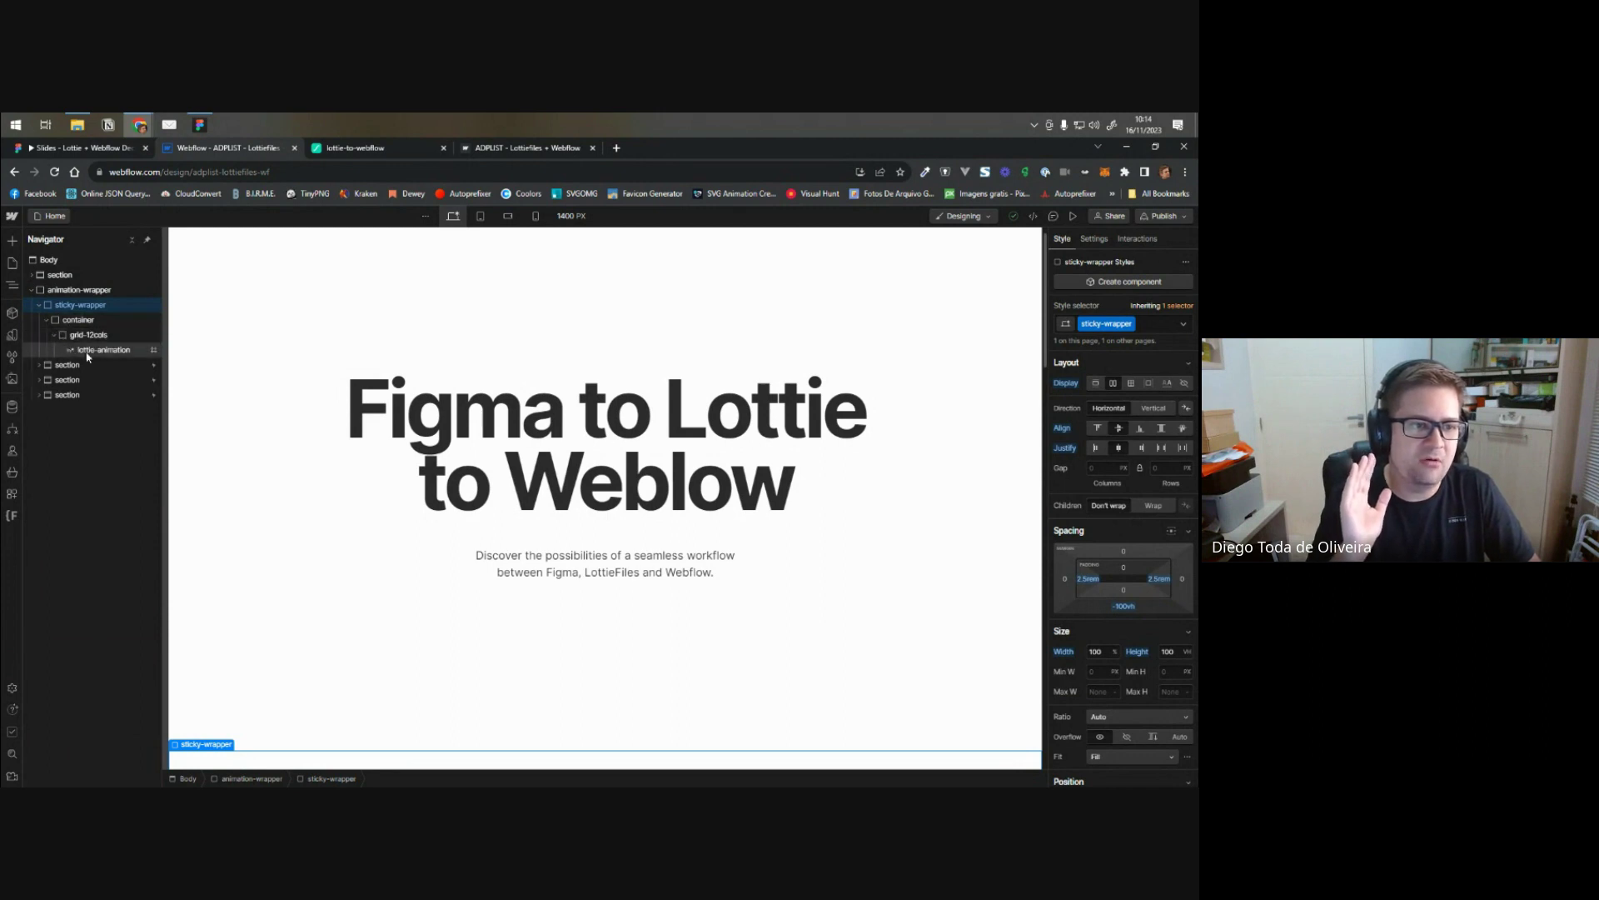
{"action": "left_click", "coordinate": [88, 352]}
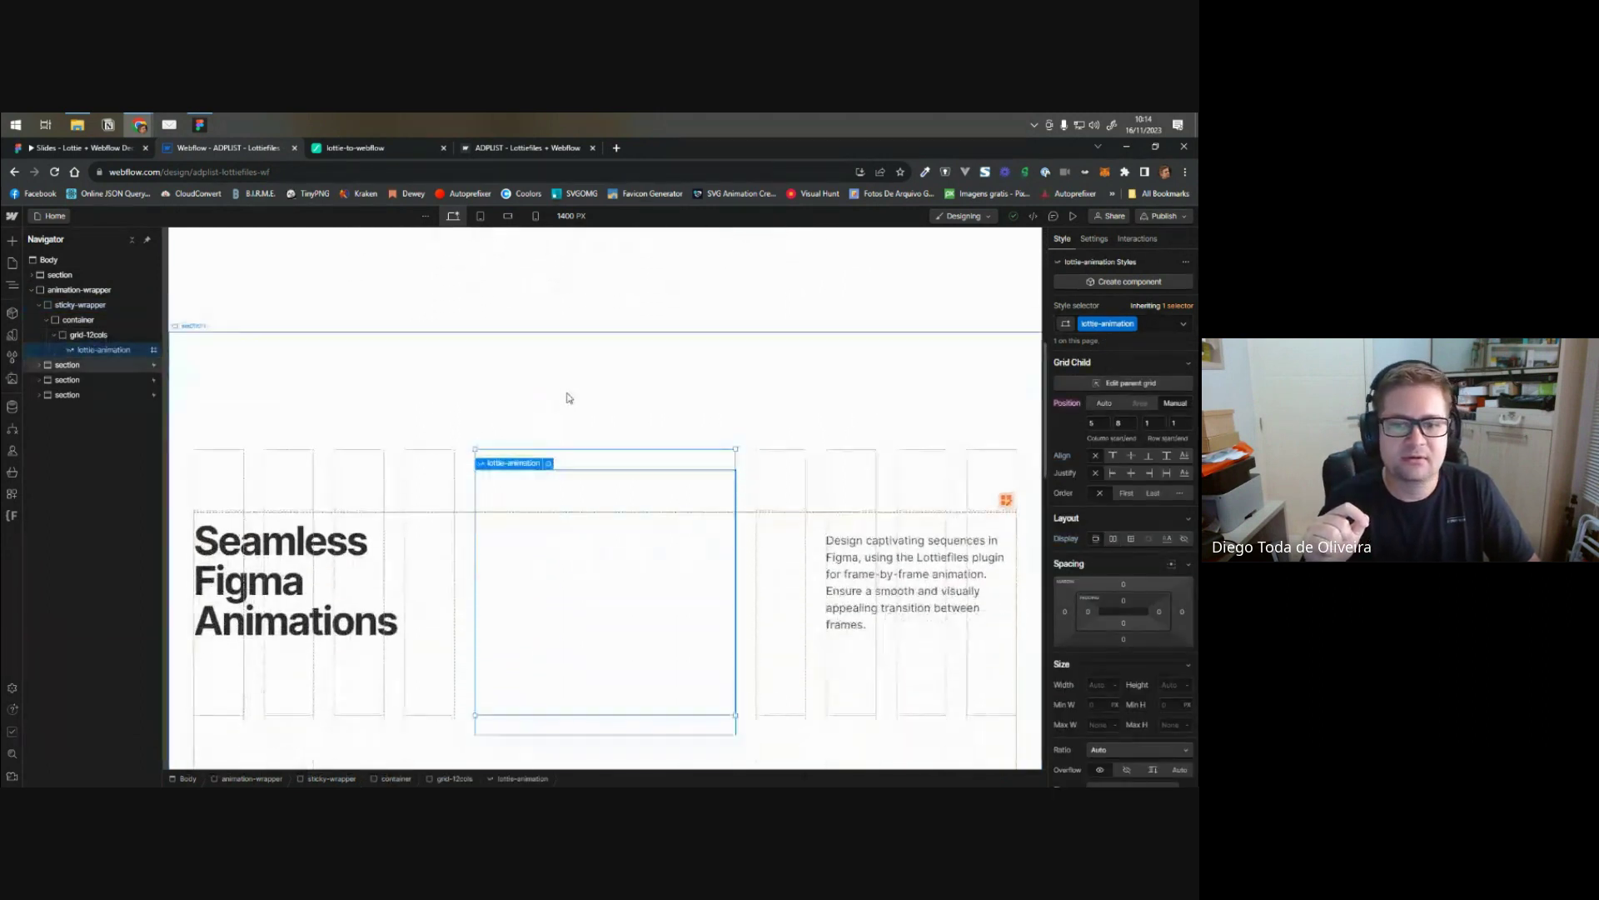
- Compare the position styles of sticky-wrapper with those of the last section inside animation-wrapper
{"action": "left_click", "coordinate": [73, 306]}
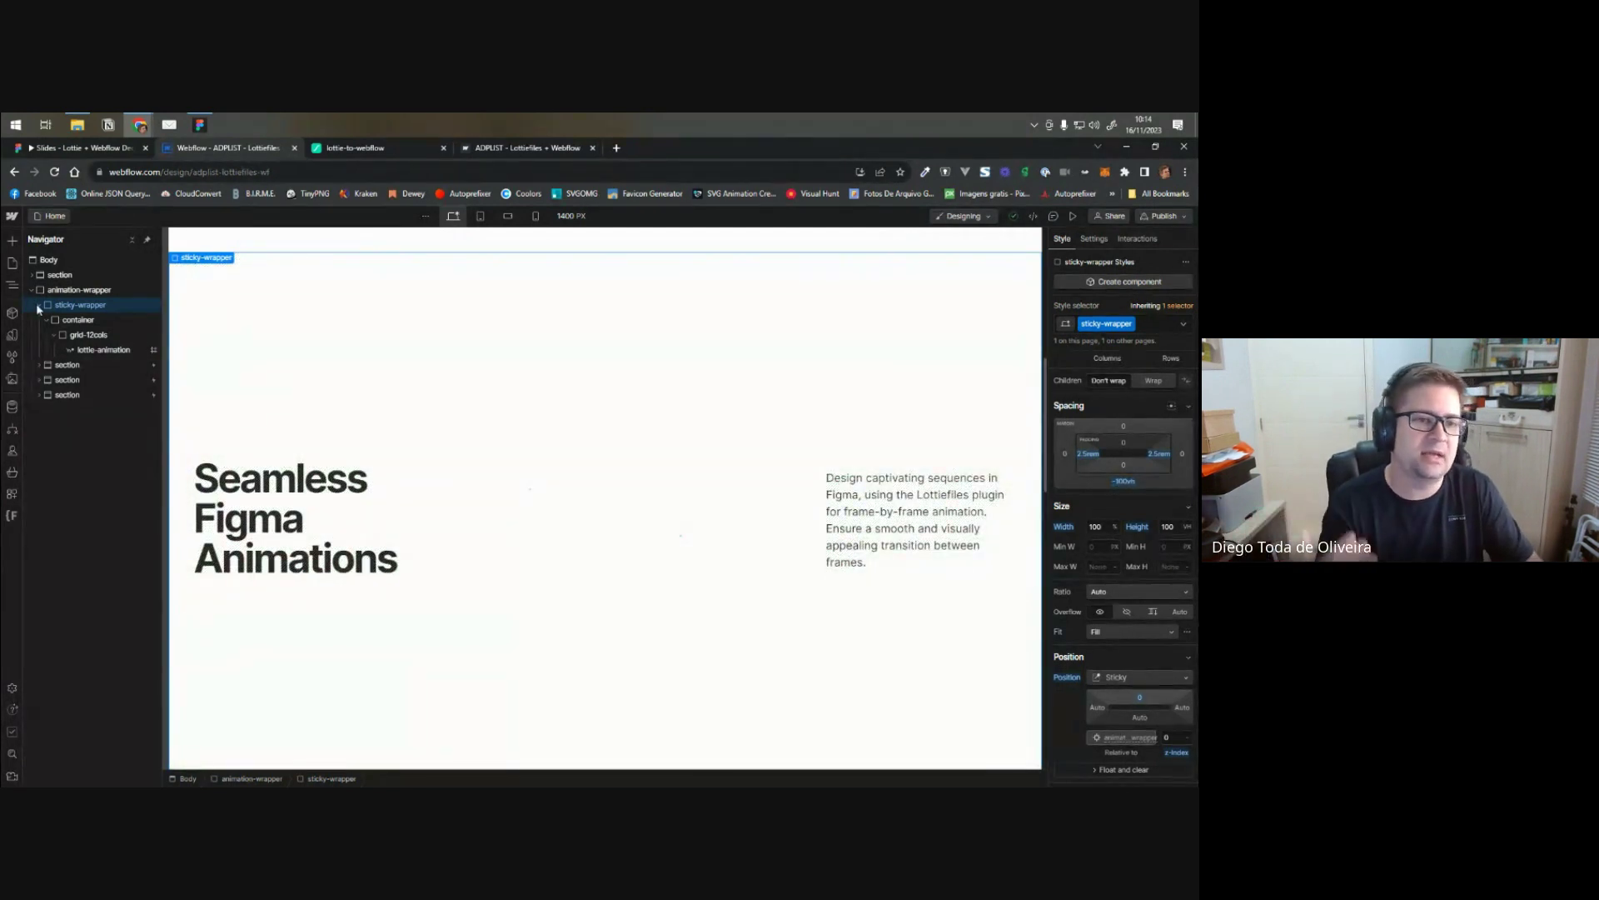
{"action": "left_click", "coordinate": [83, 391]}
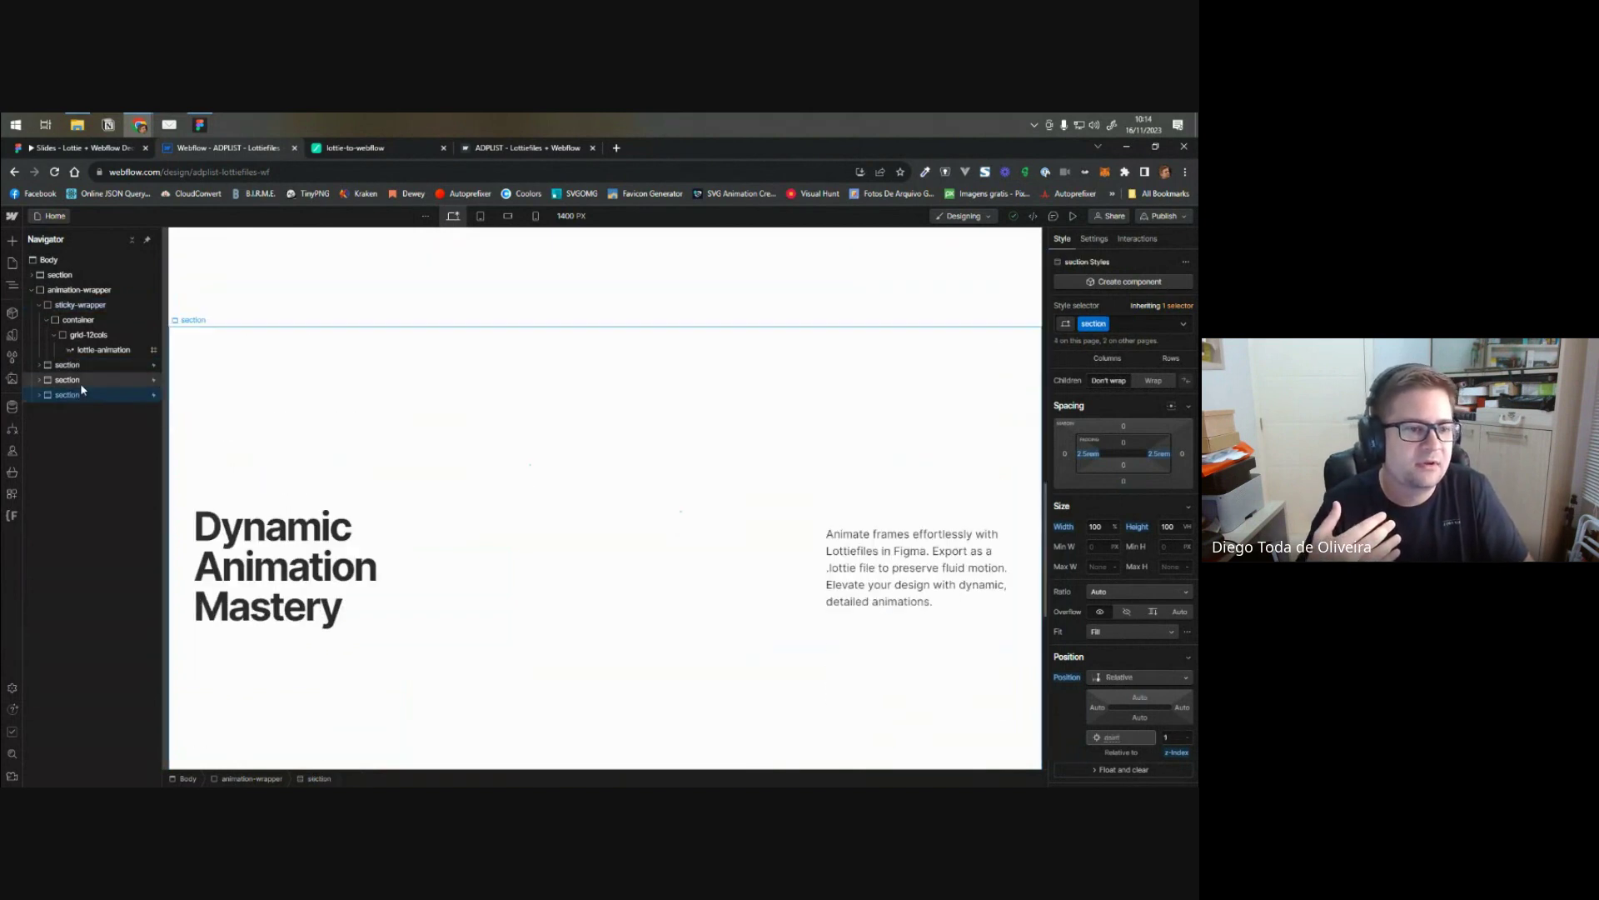
{"action": "left_click", "coordinate": [84, 306]}
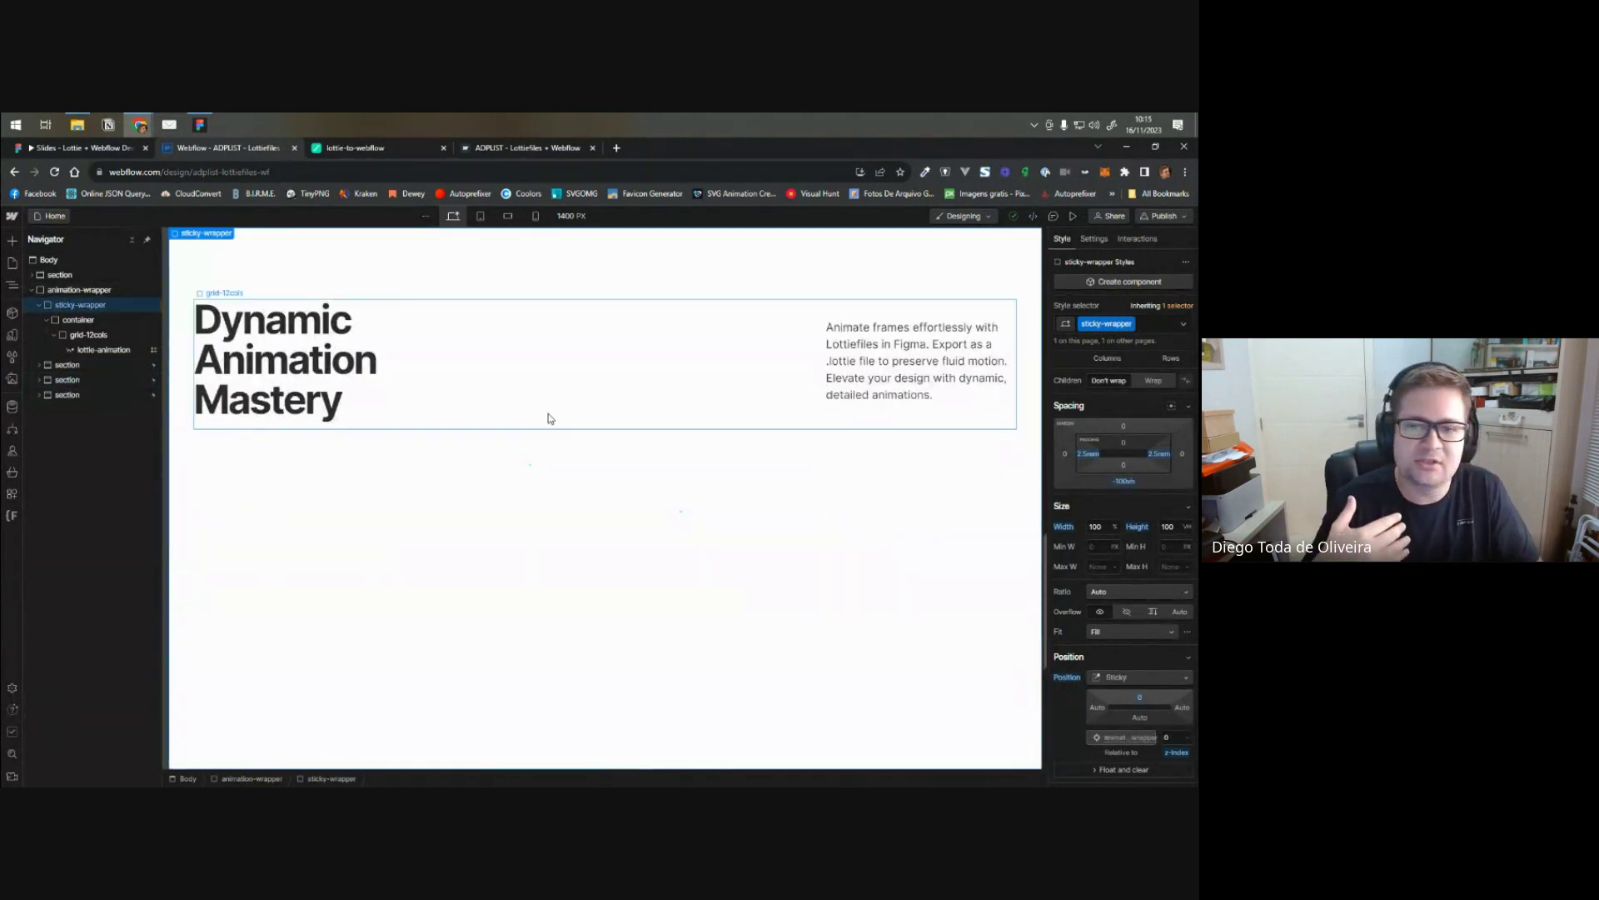
- Preview the lottie-animation element from its settings, enabling Loop for one preview and disabling it again
{"action": "left_click", "coordinate": [104, 351]}
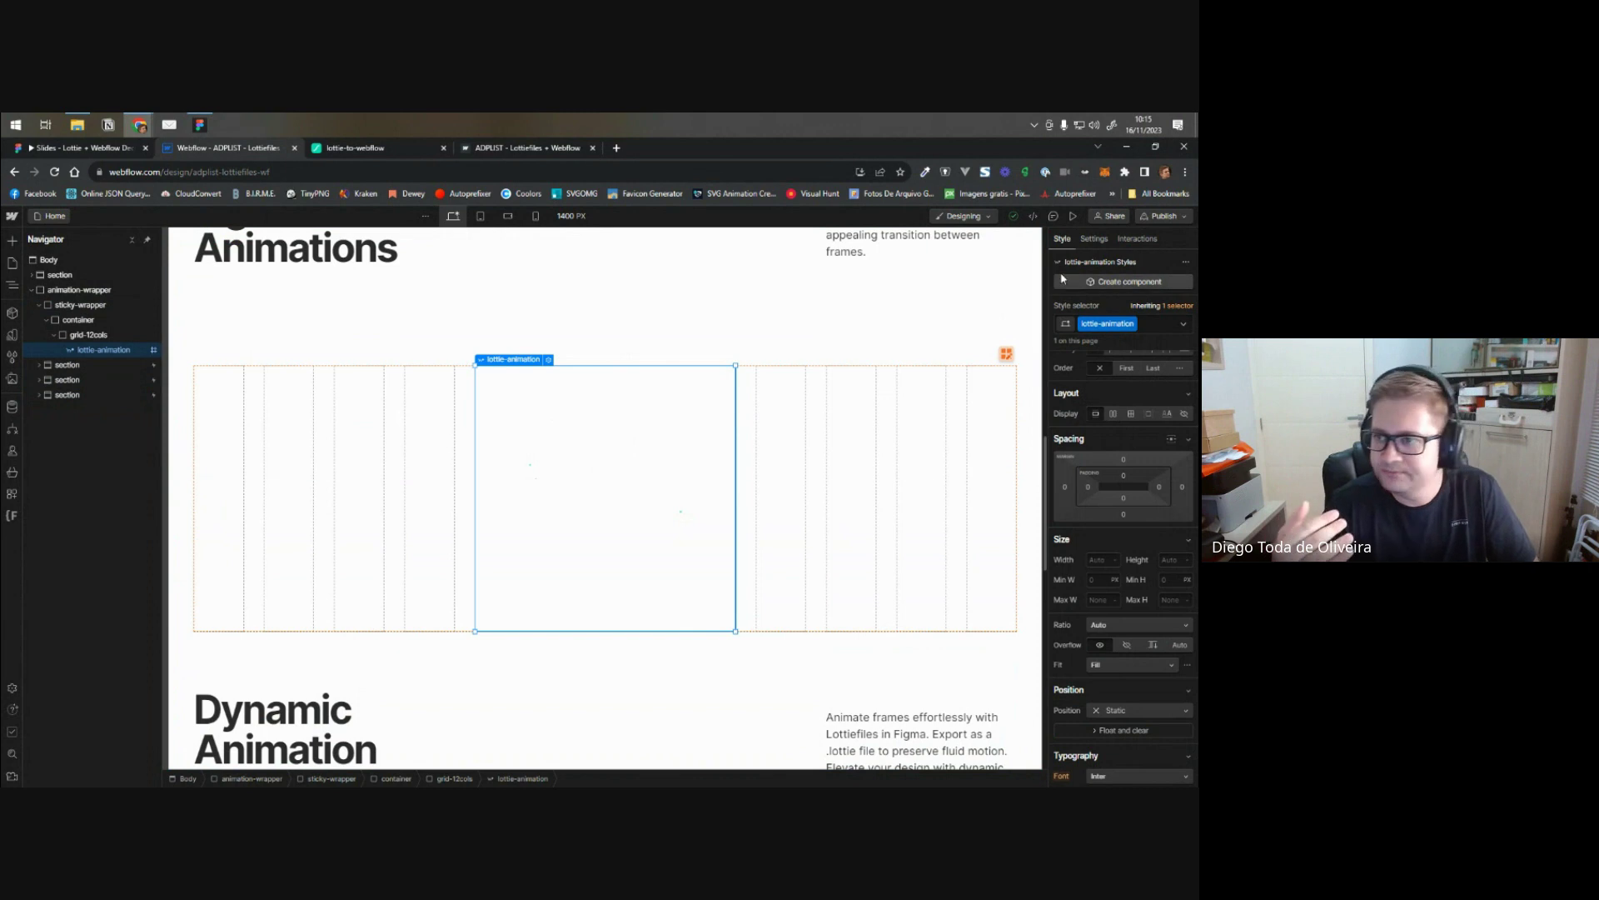
{"action": "left_click", "coordinate": [1093, 240]}
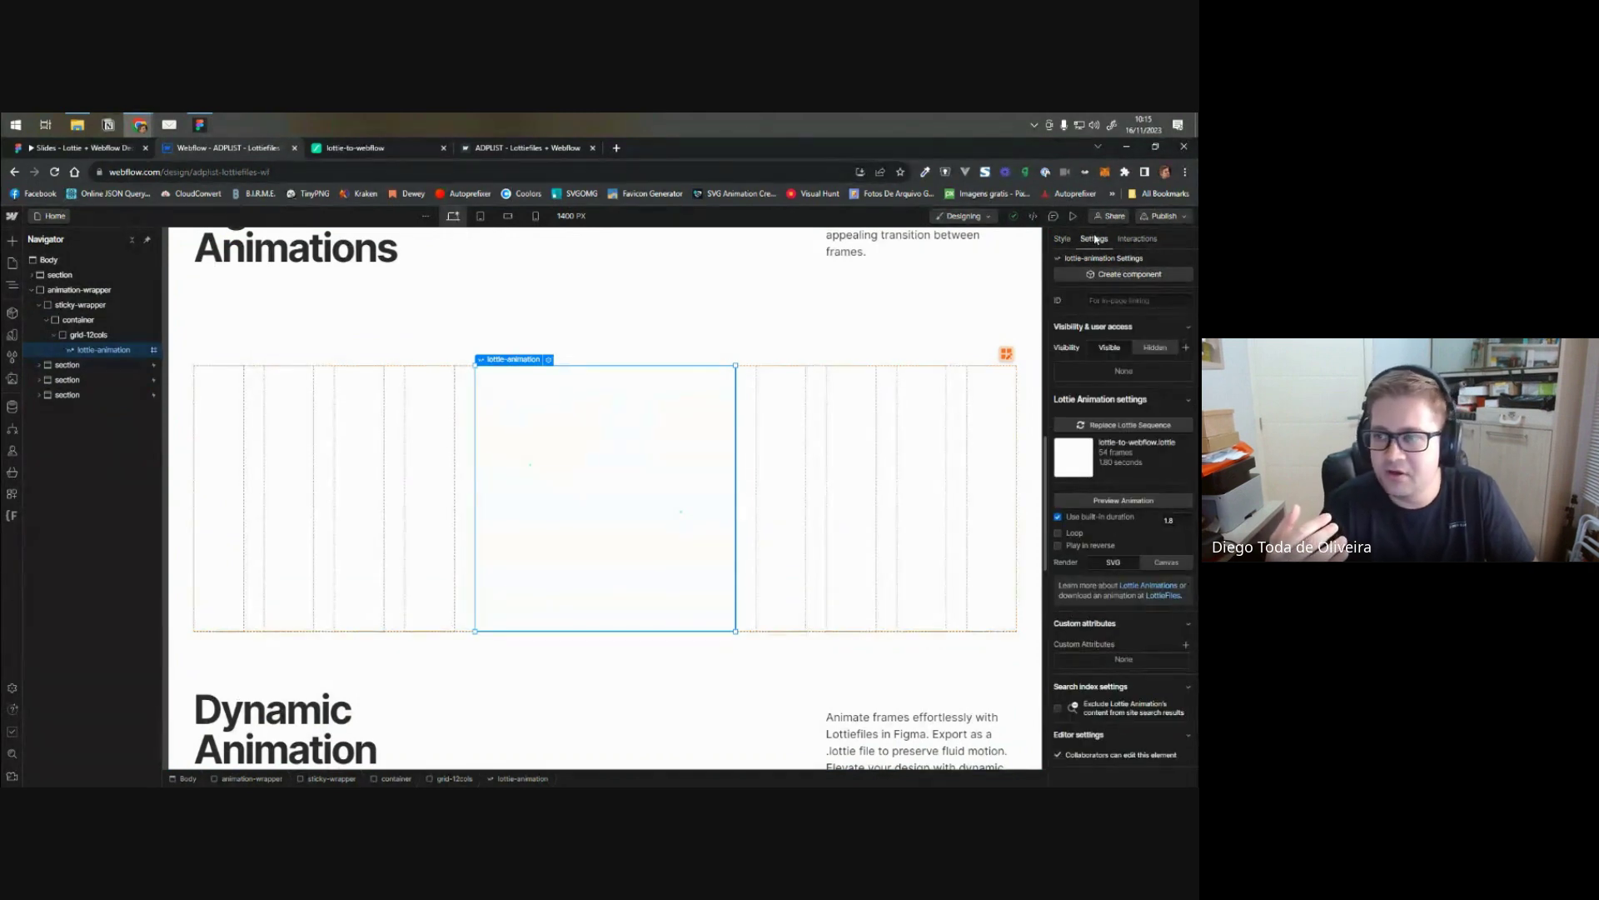
{"action": "left_click", "coordinate": [1118, 502]}
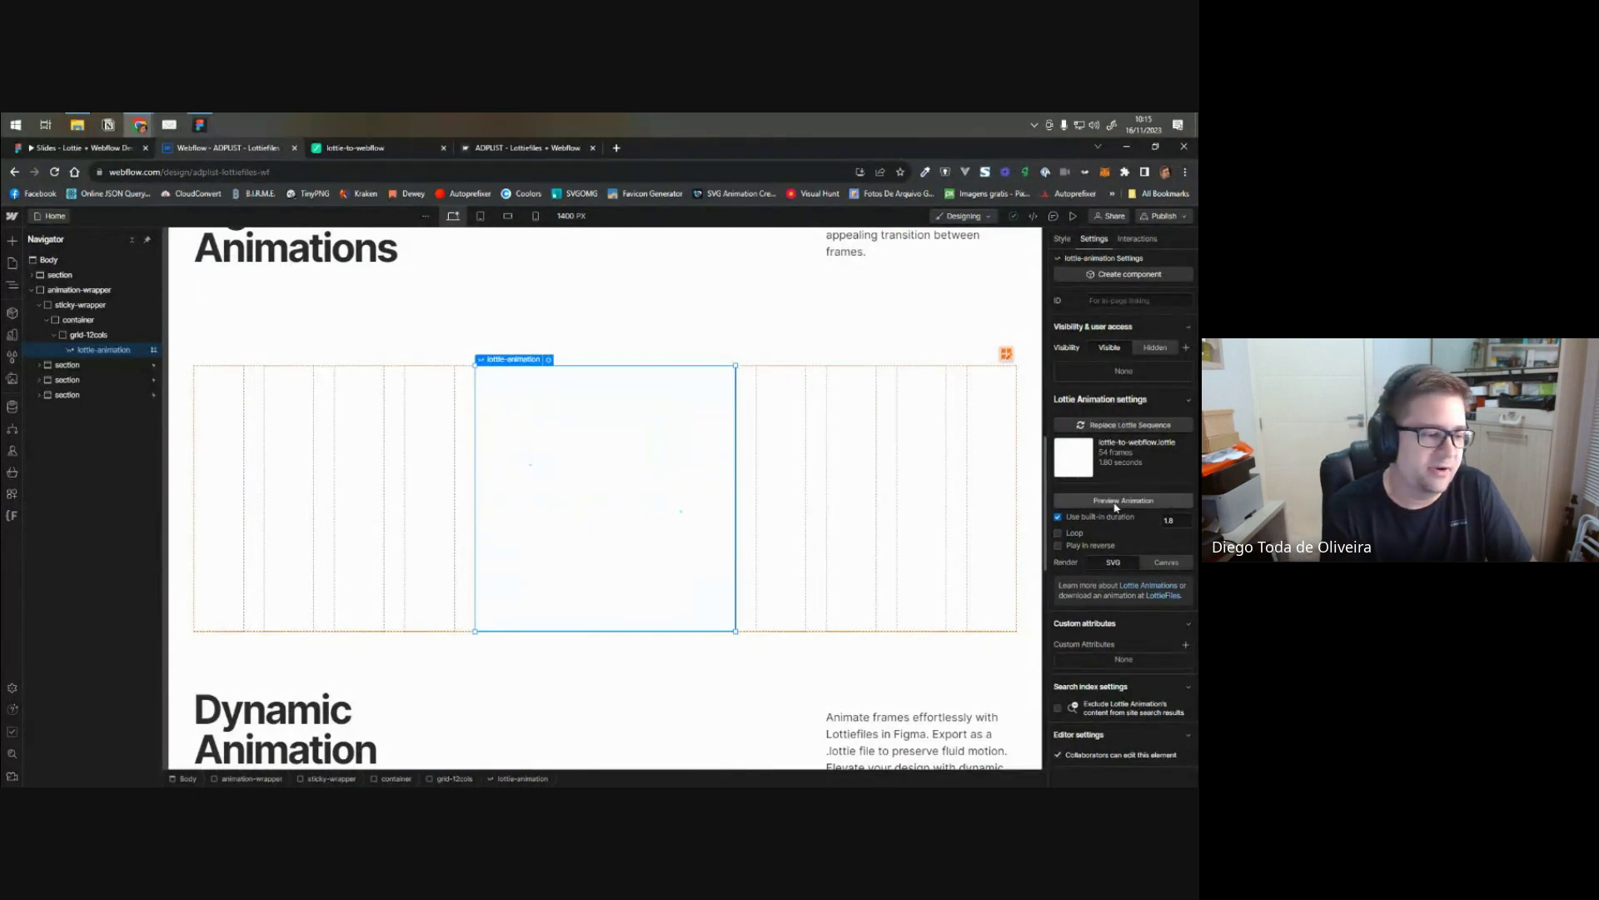
{"action": "left_click", "coordinate": [1116, 503]}
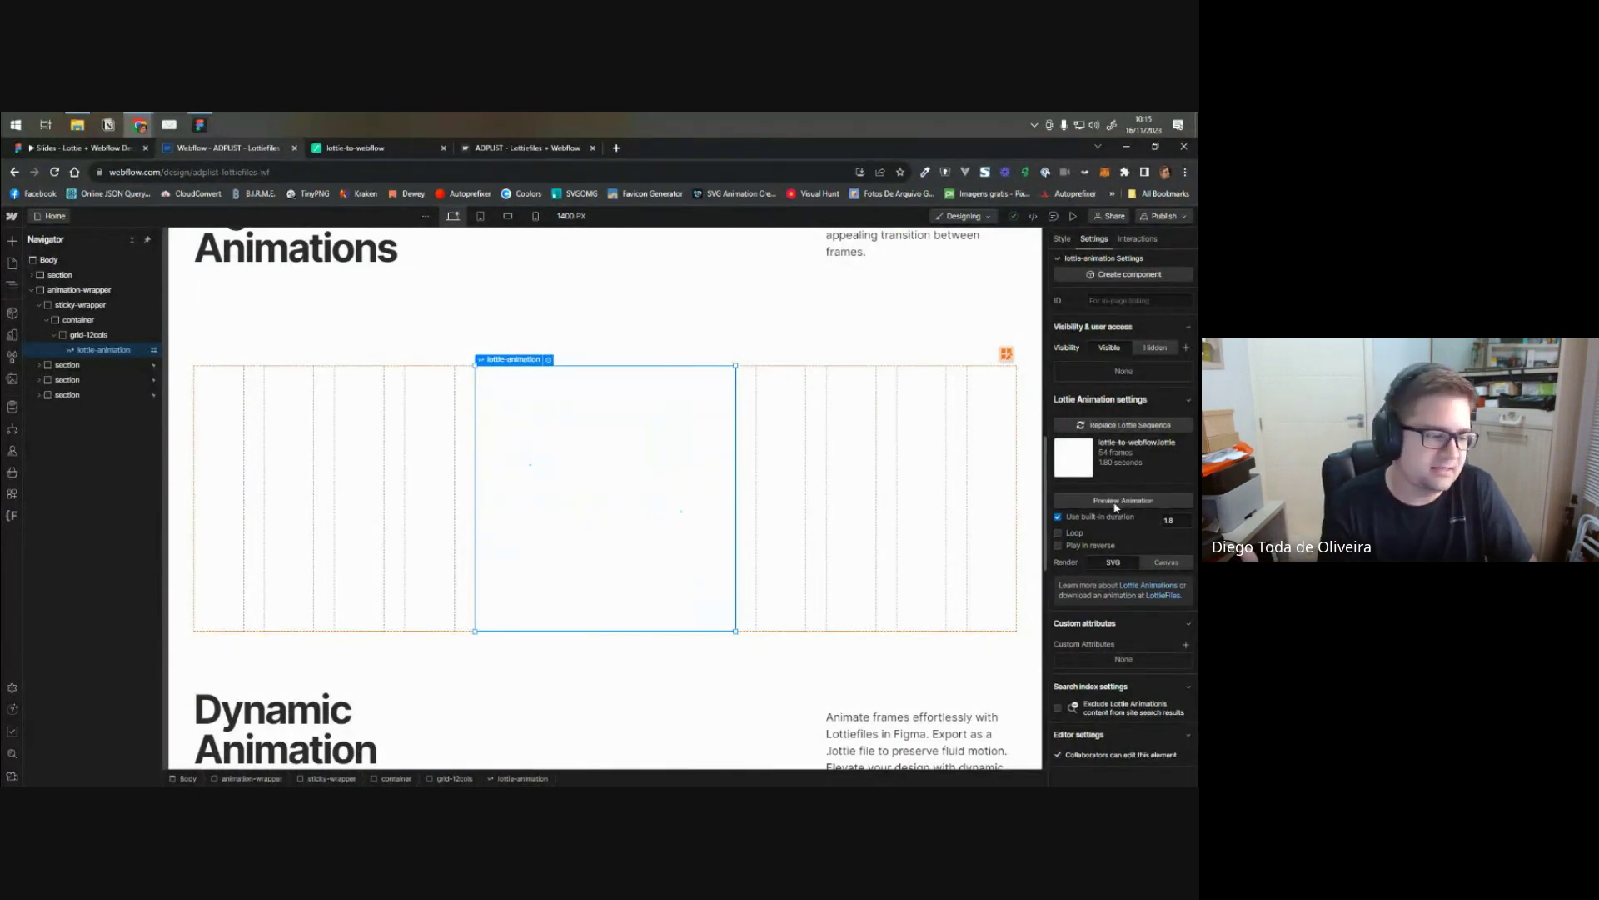
{"action": "left_click", "coordinate": [1058, 534]}
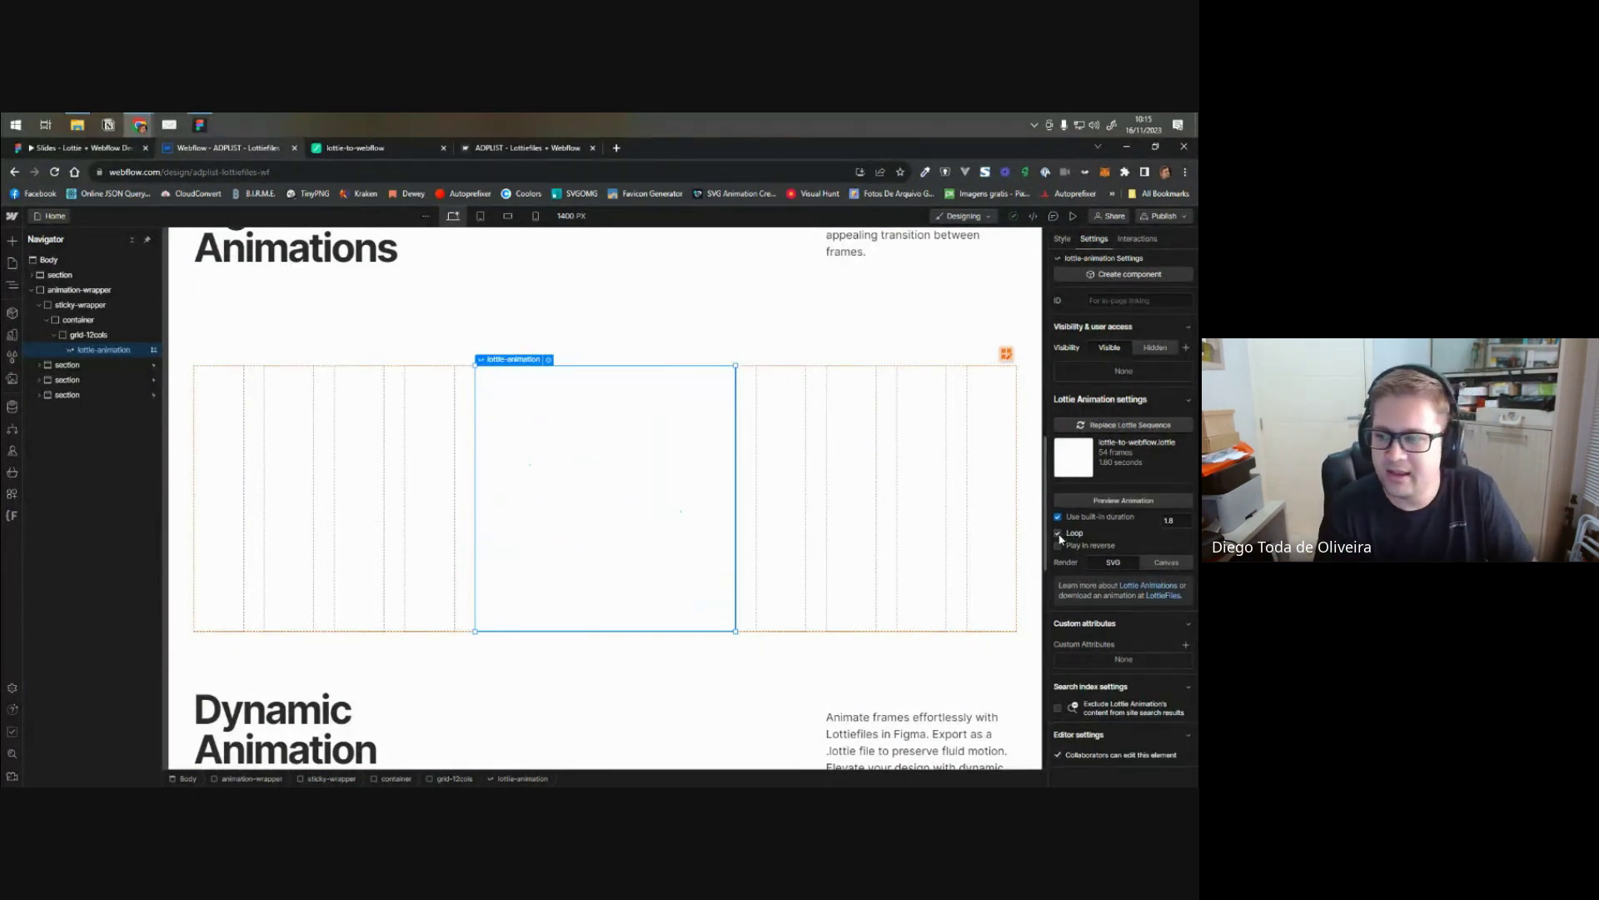
{"action": "left_click", "coordinate": [1120, 502]}
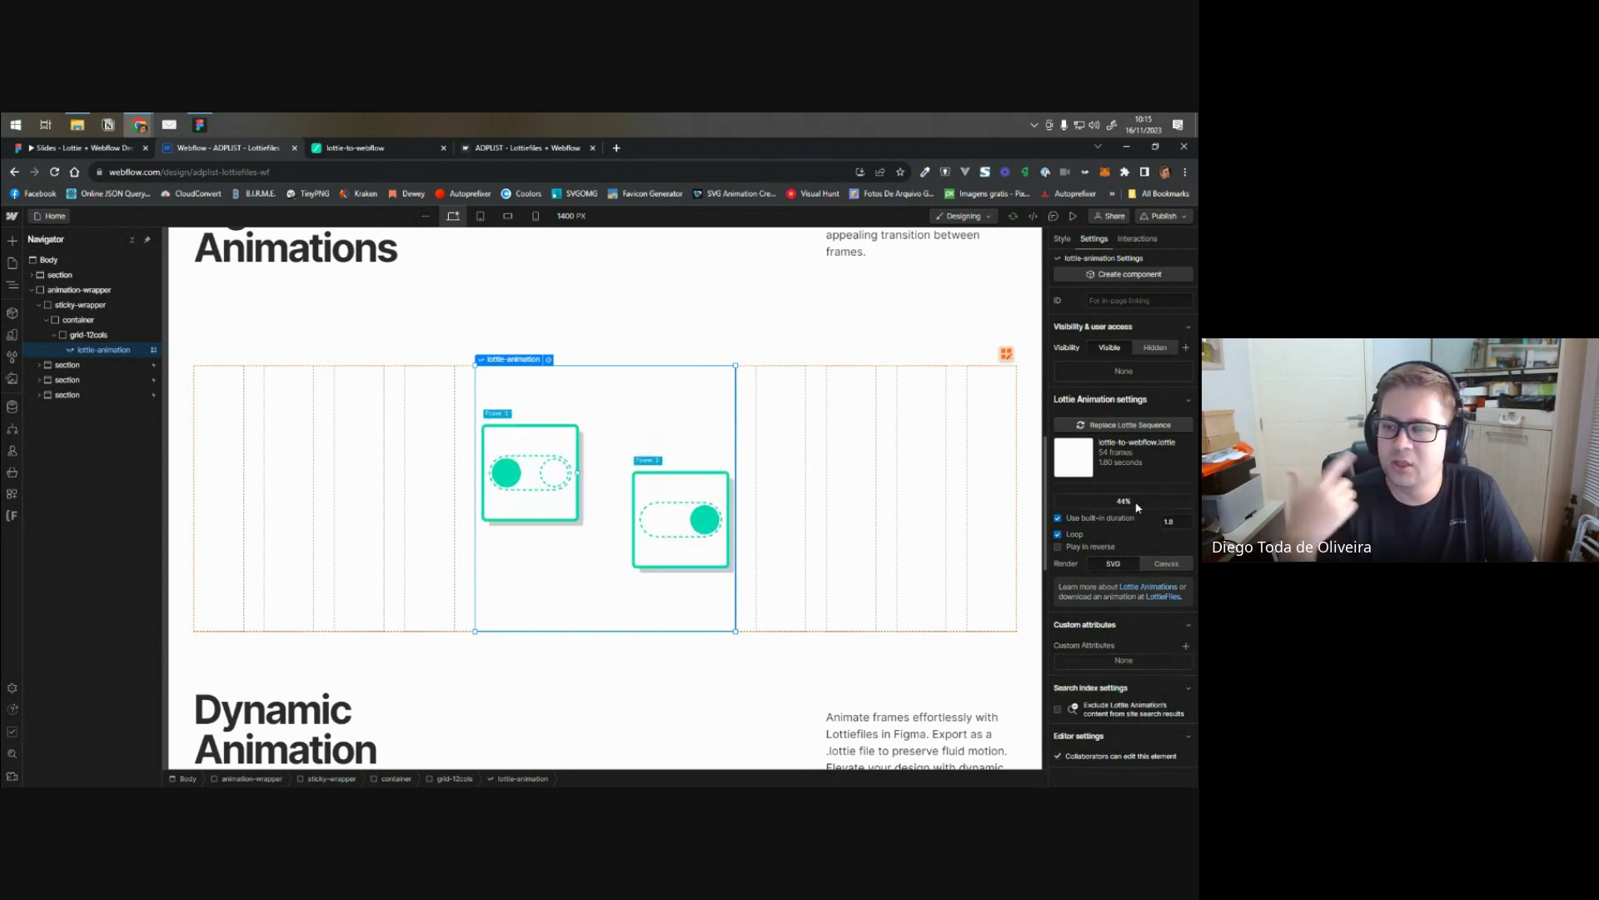
{"action": "left_click", "coordinate": [1059, 534]}
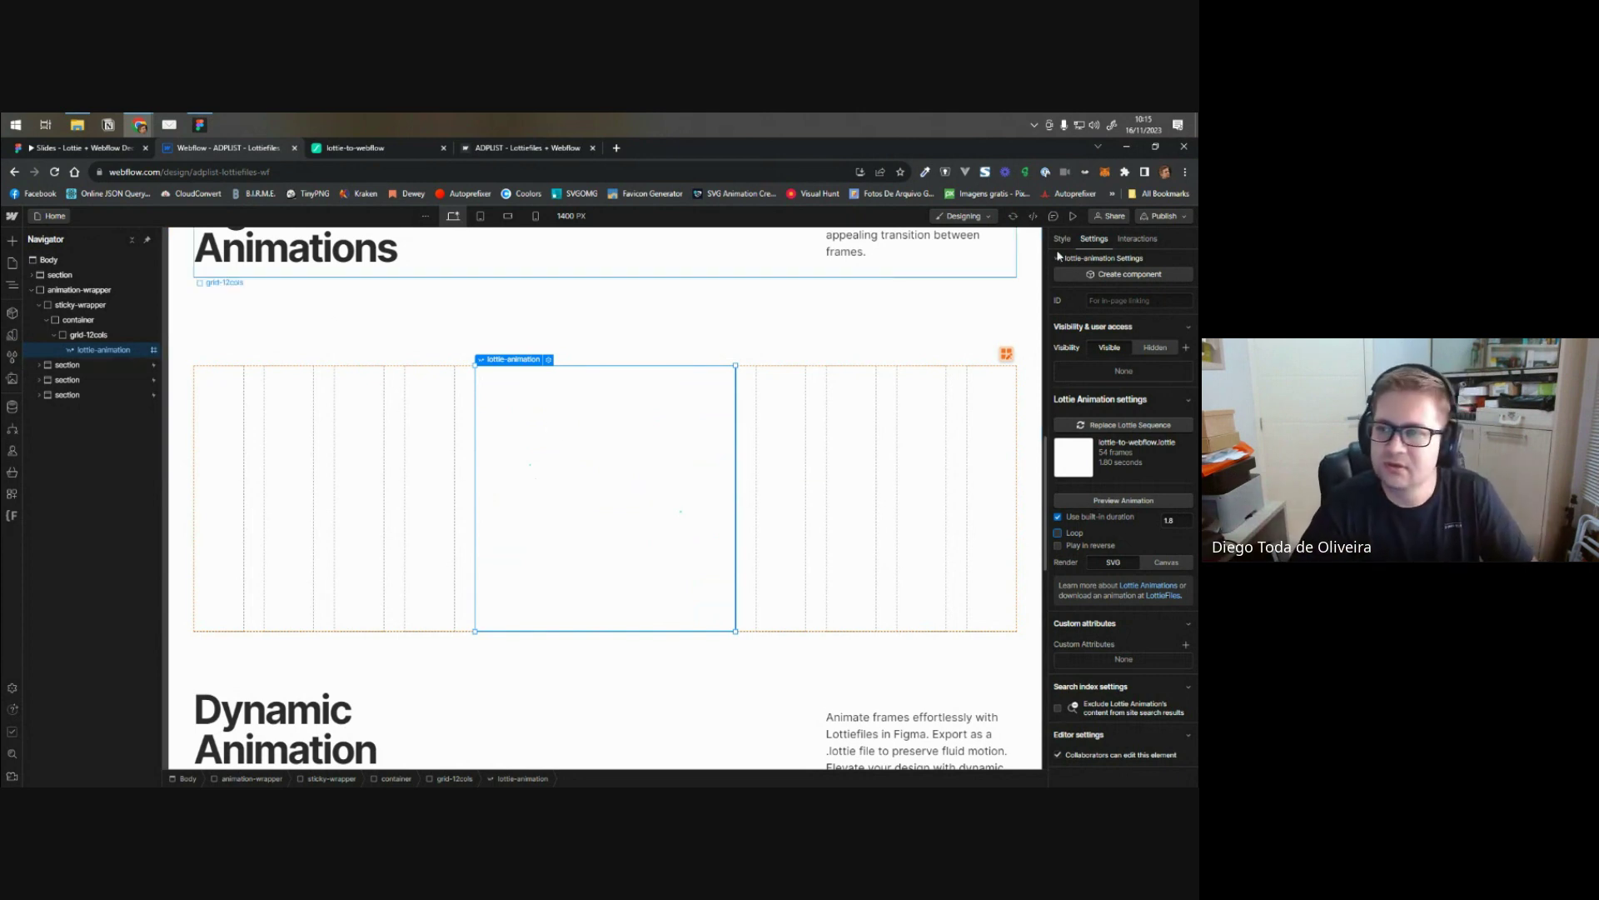
- Open the Lottie / 01 scroll animation on the first section inside animation-wrapper and inspect its 0% Lottie action
{"action": "left_click", "coordinate": [99, 365]}
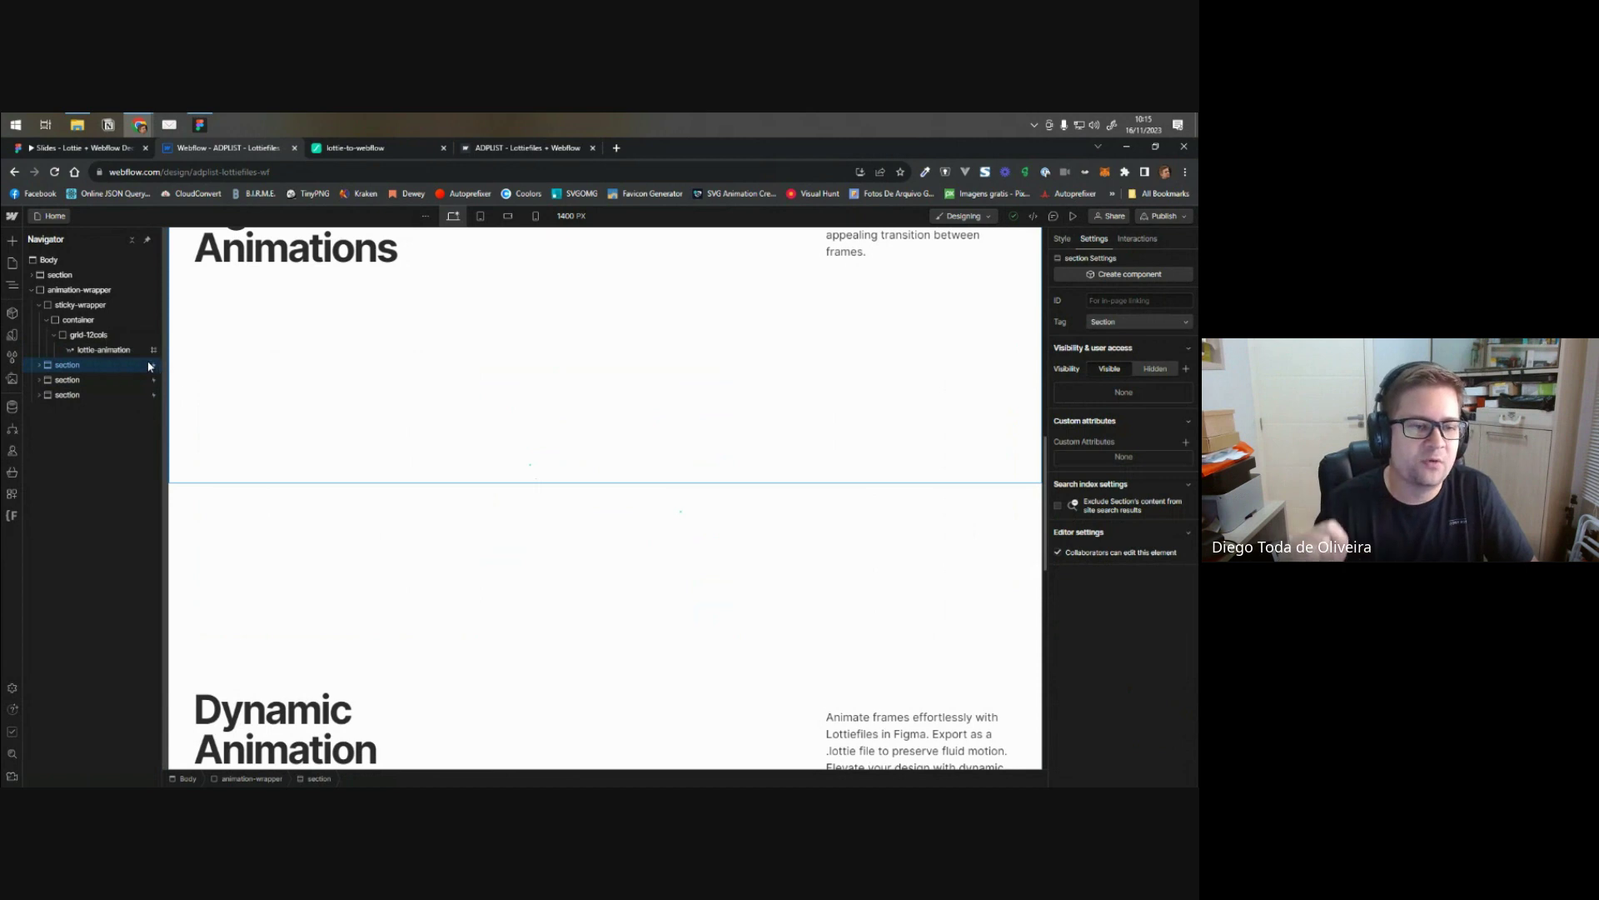
{"action": "left_click", "coordinate": [1138, 240]}
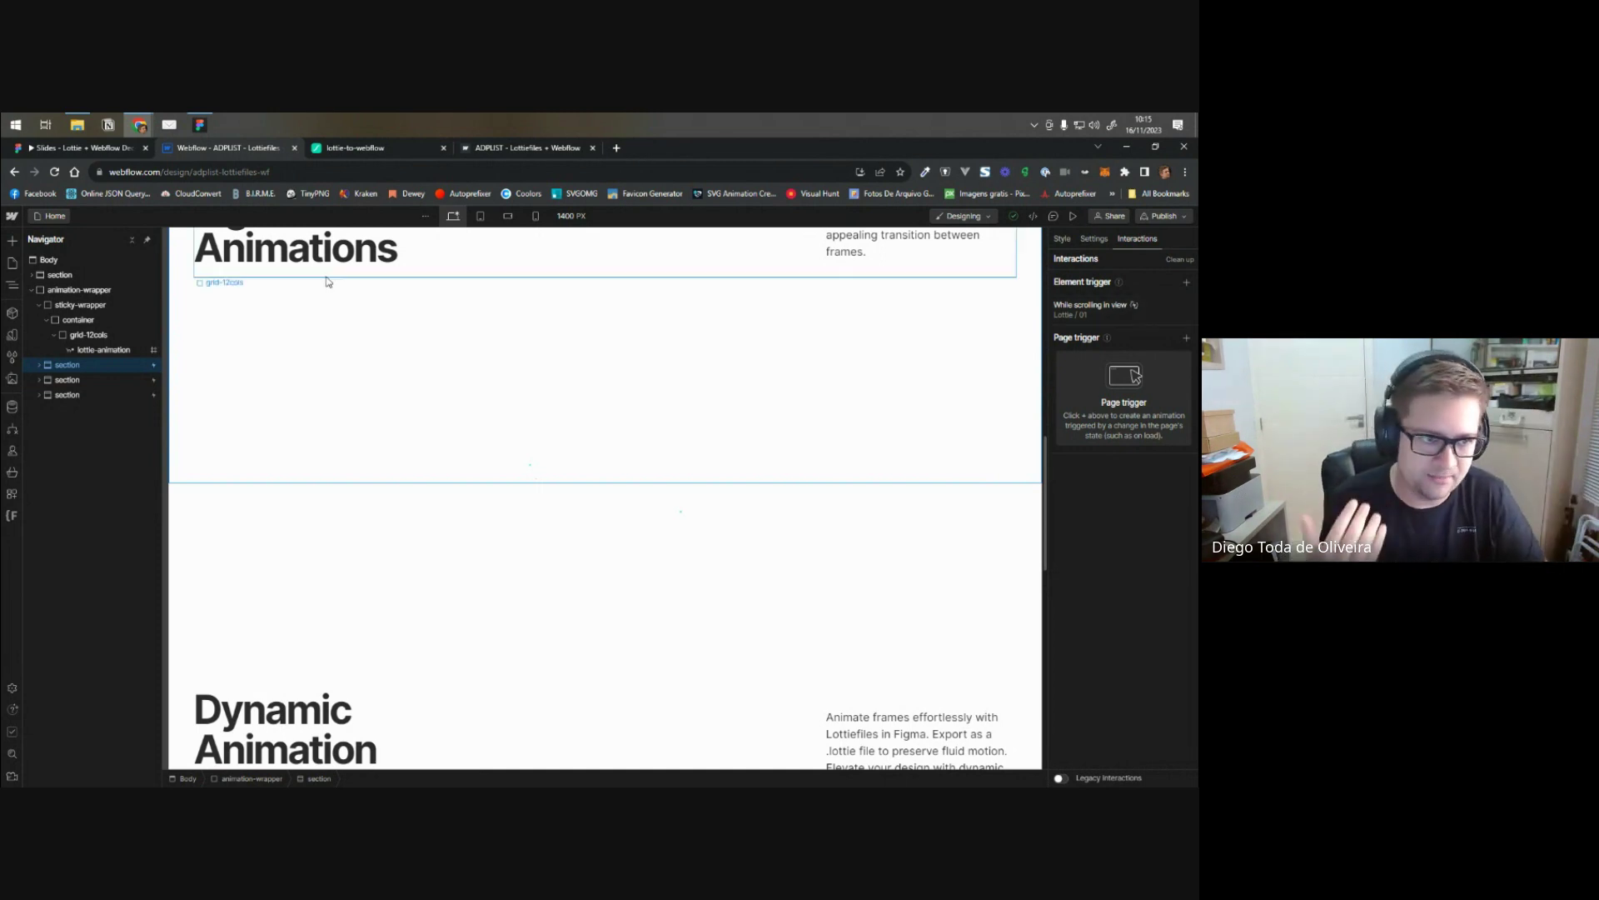
{"action": "left_click", "coordinate": [1079, 317]}
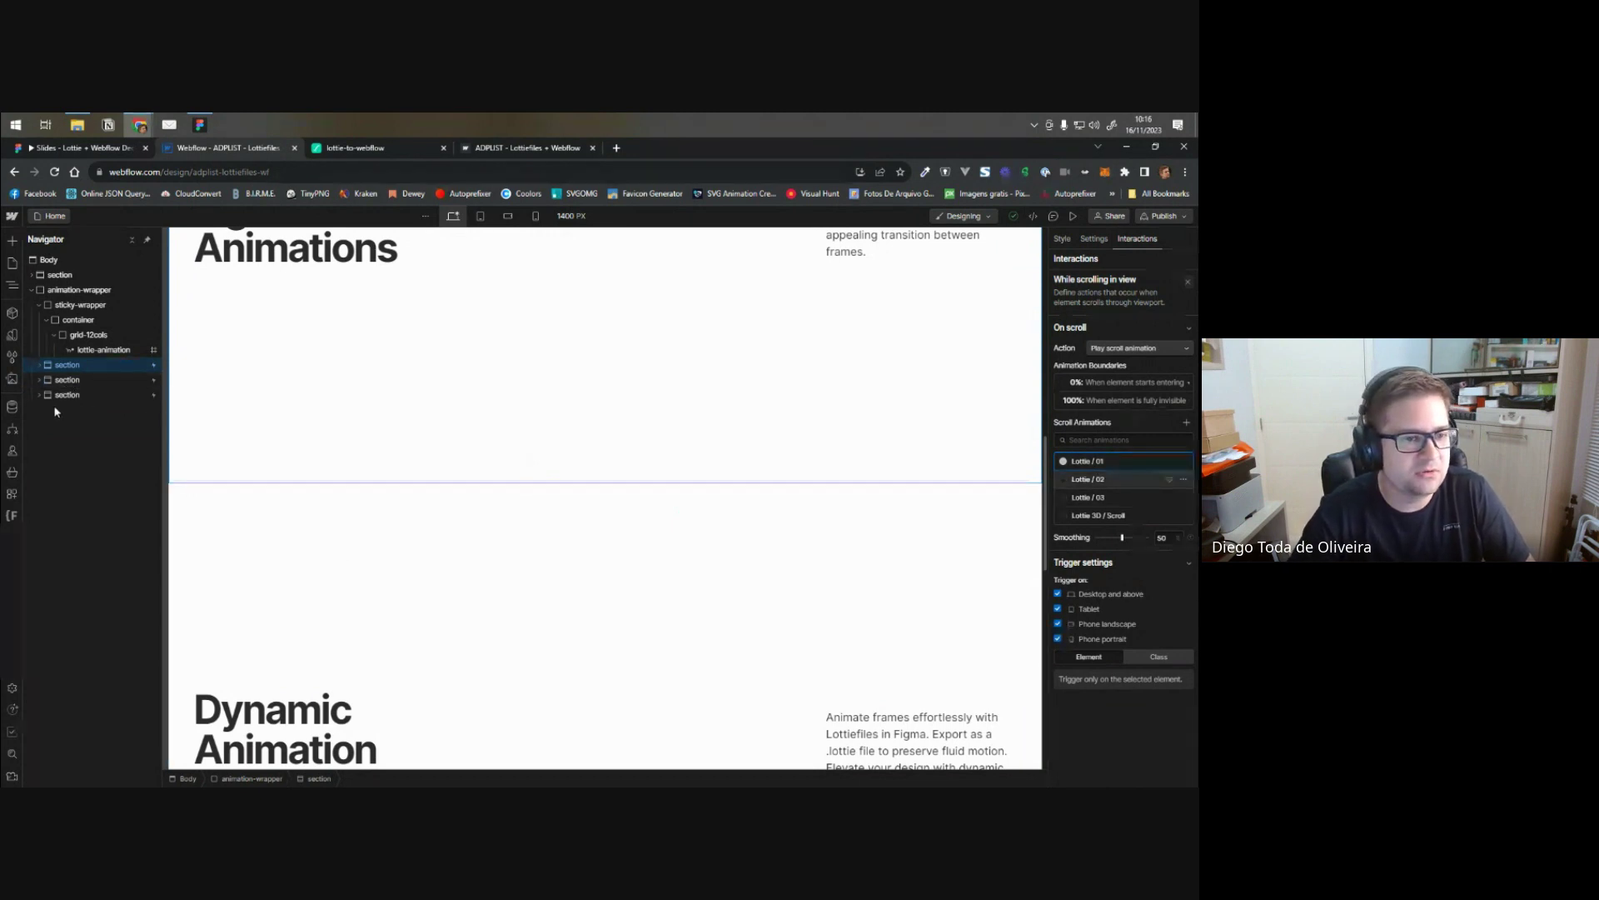
{"action": "left_click", "coordinate": [1094, 461]}
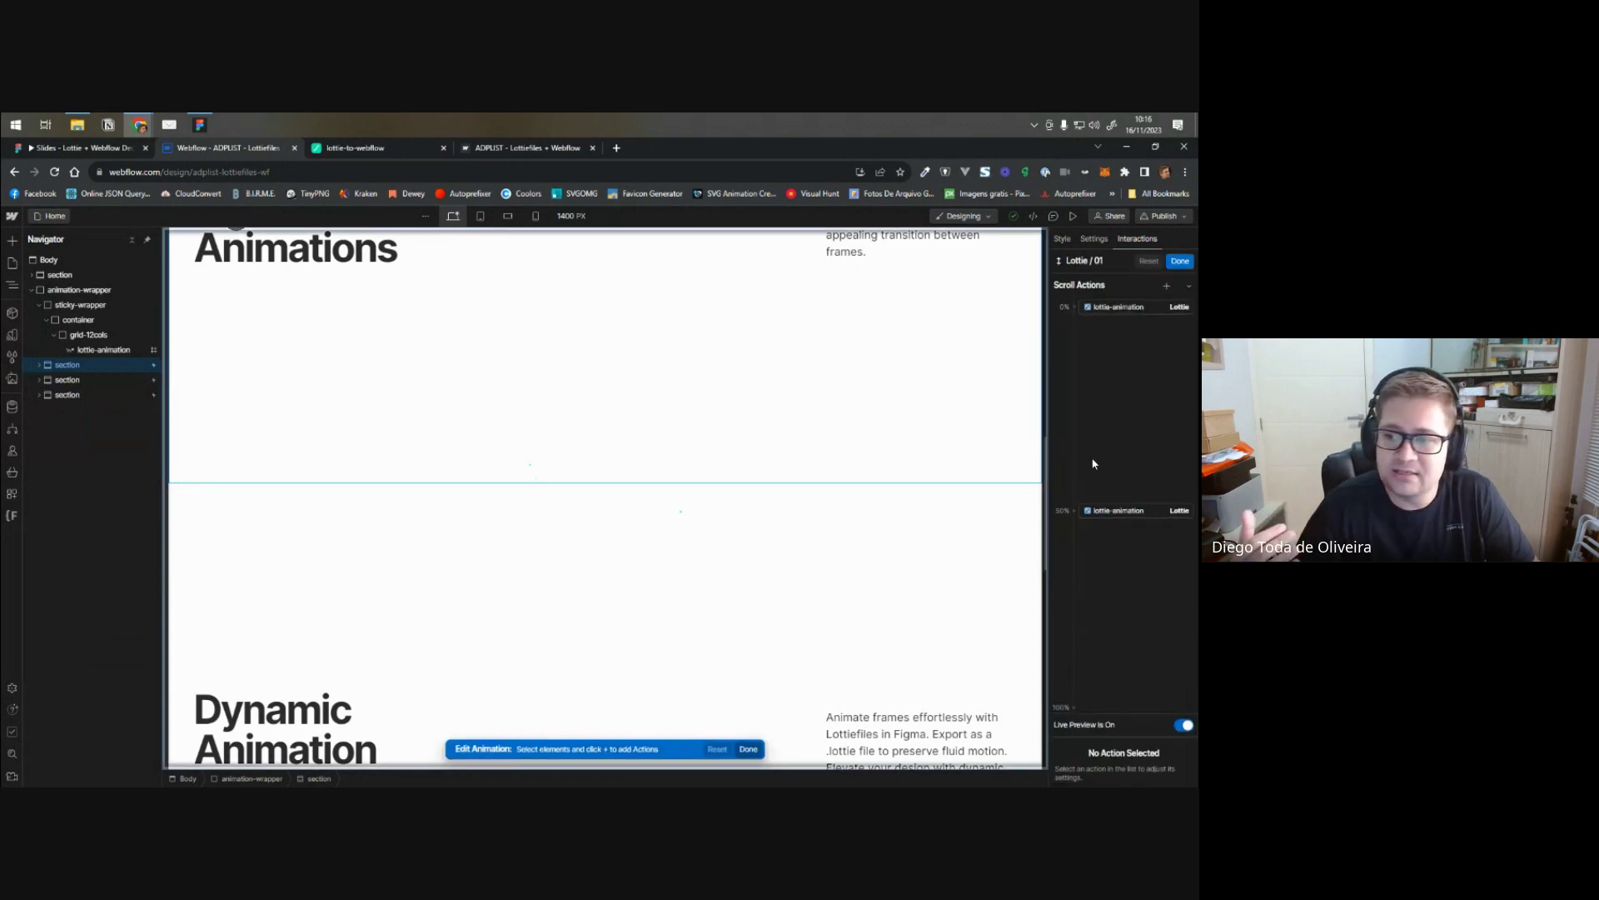
{"action": "left_click", "coordinate": [1108, 308]}
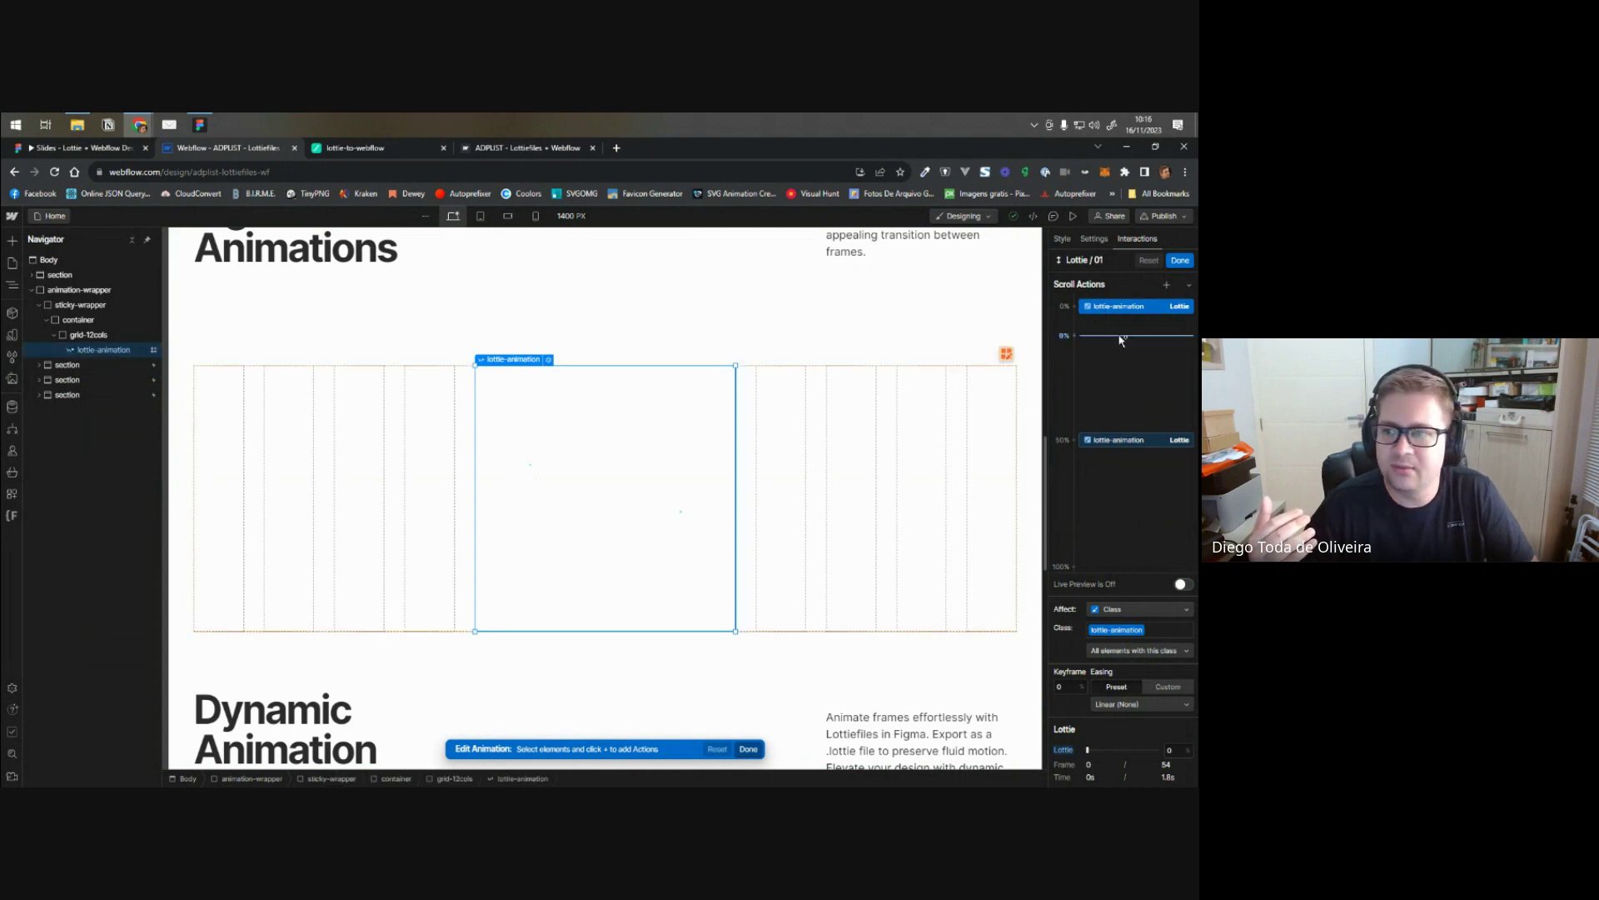
{"action": "left_click", "coordinate": [1166, 286]}
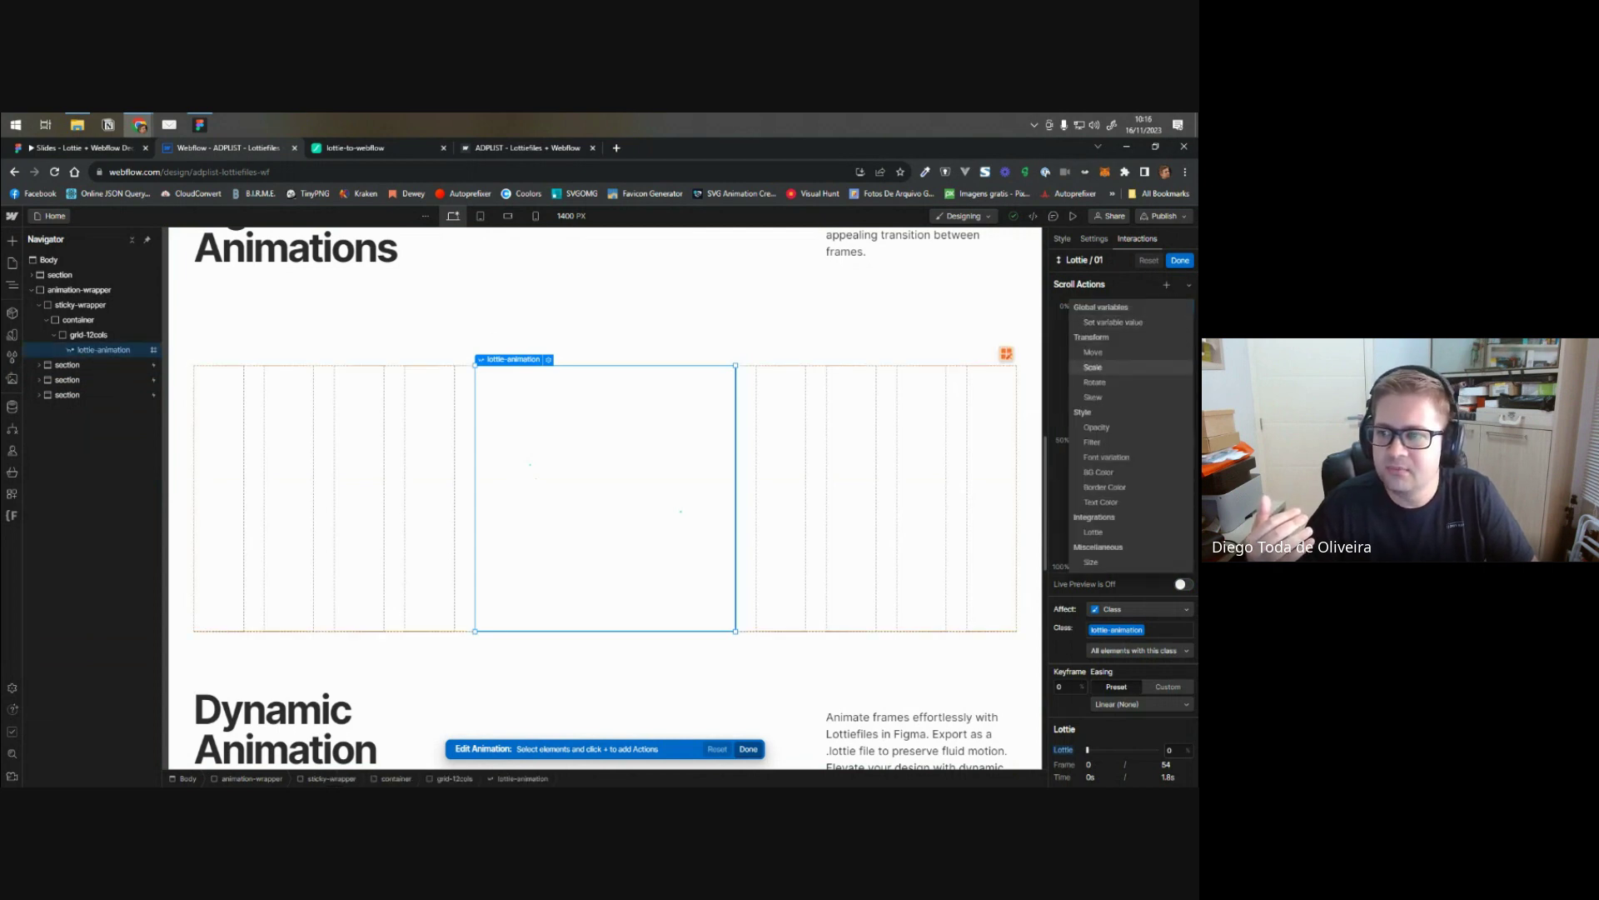
{"action": "left_click", "coordinate": [1104, 534]}
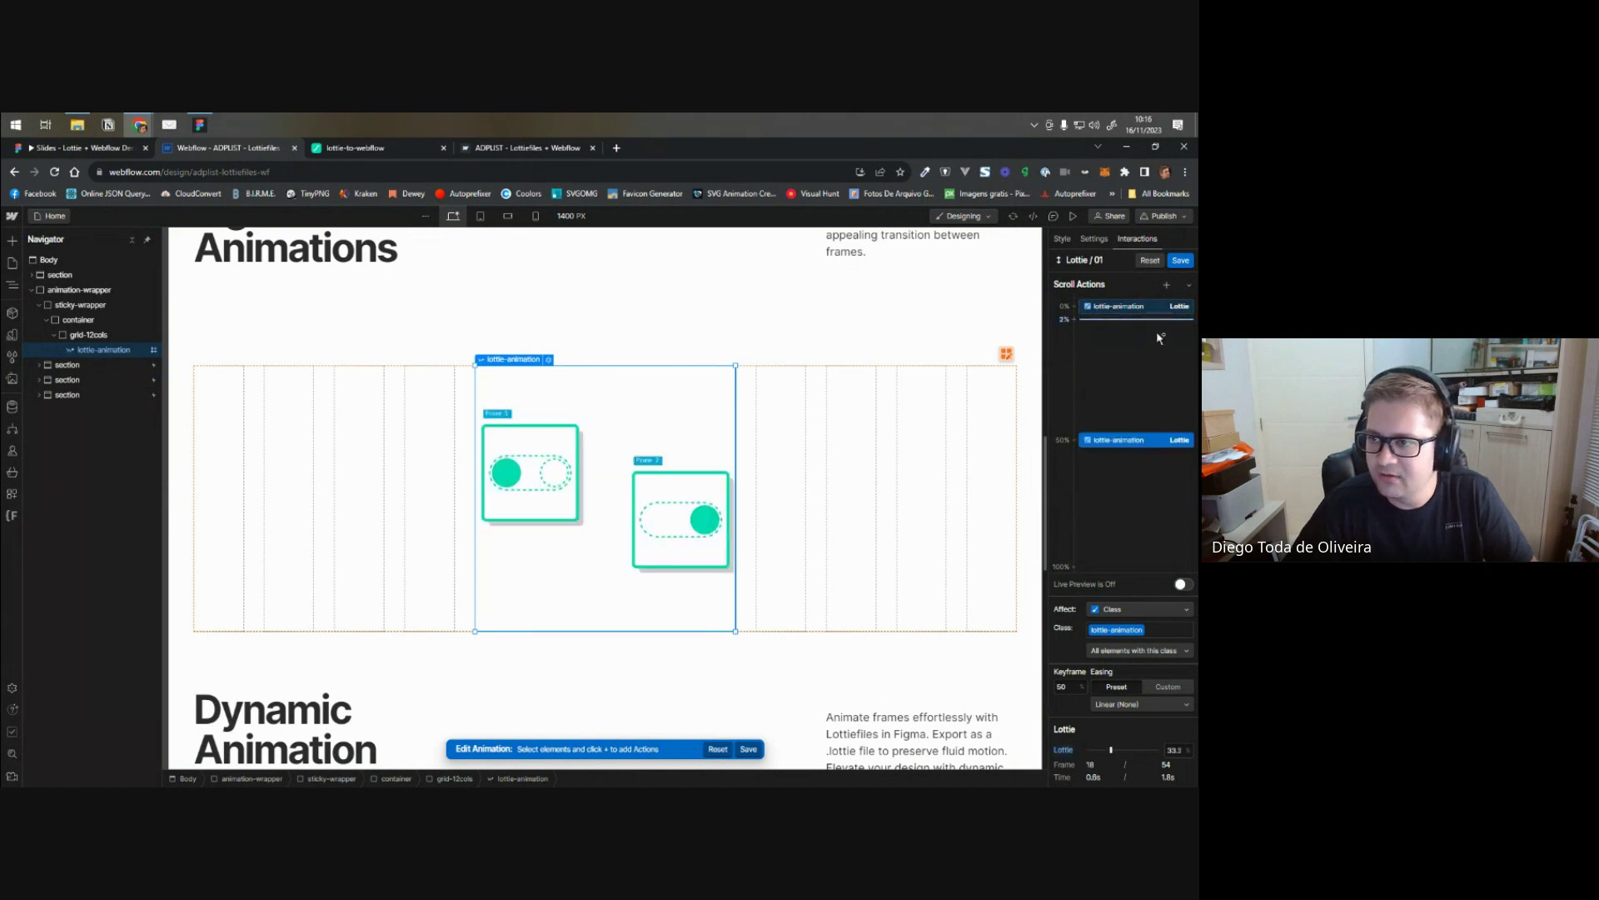
{"action": "key", "text": "Delete"}
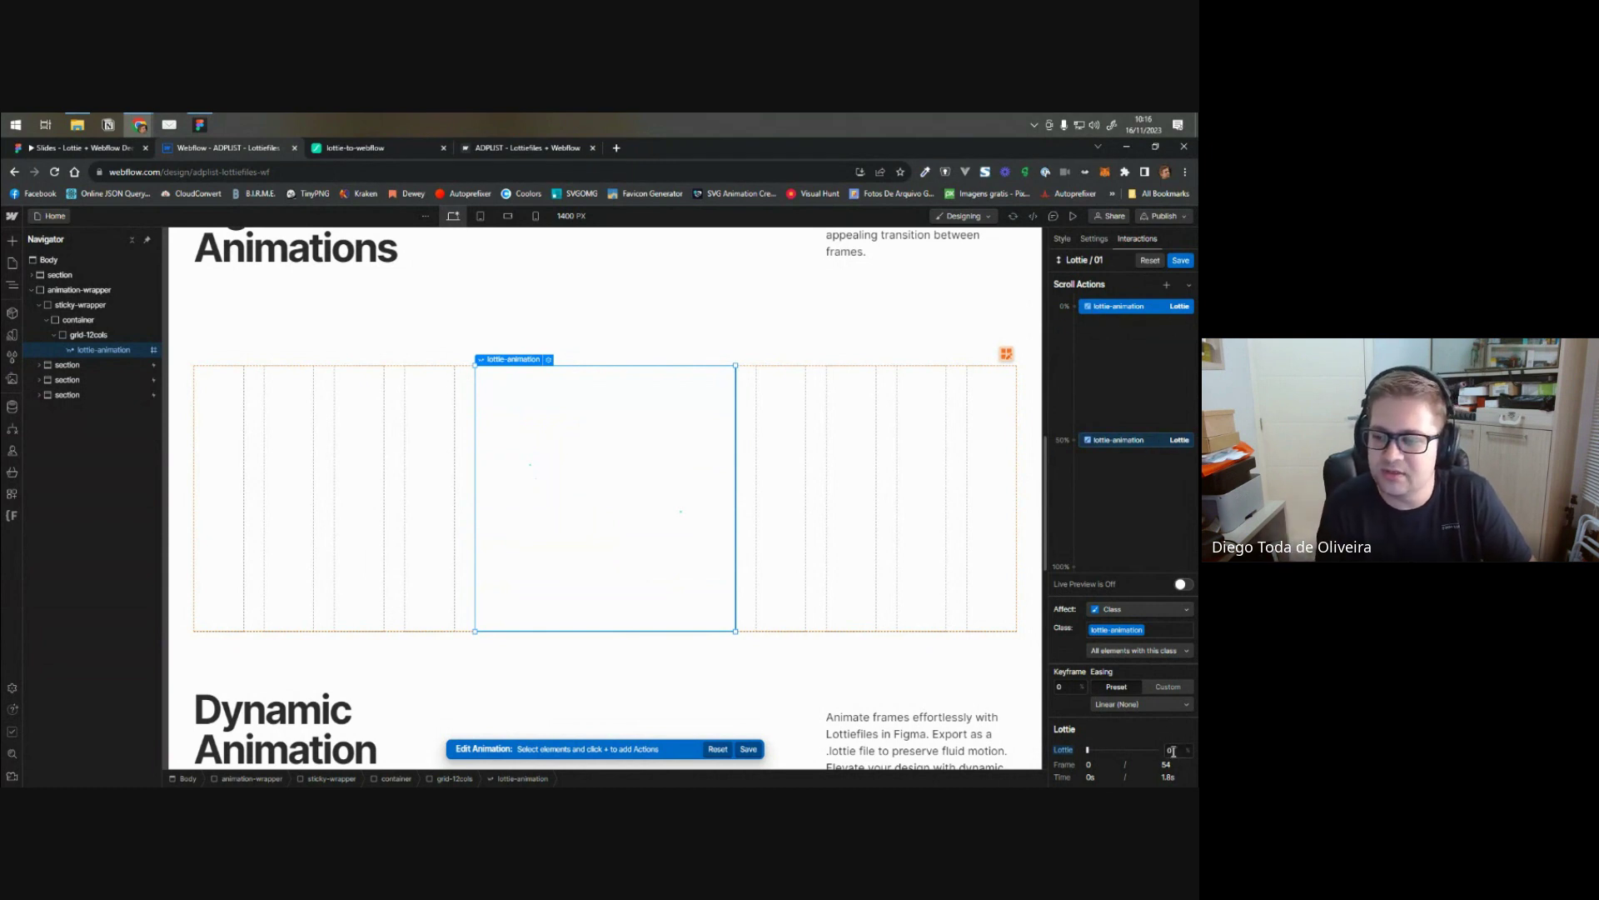
- Check the Lottie values of the 0% and 50% keyframes, and test the scroll animation on the canvas with Live Preview on
{"action": "mouse_move", "coordinate": [1087, 749]}
{"action": "left_mouse_down"}
{"action": "mouse_move", "coordinate": [1158, 756]}
{"action": "mouse_move", "coordinate": [1081, 747]}
{"action": "left_mouse_up"}
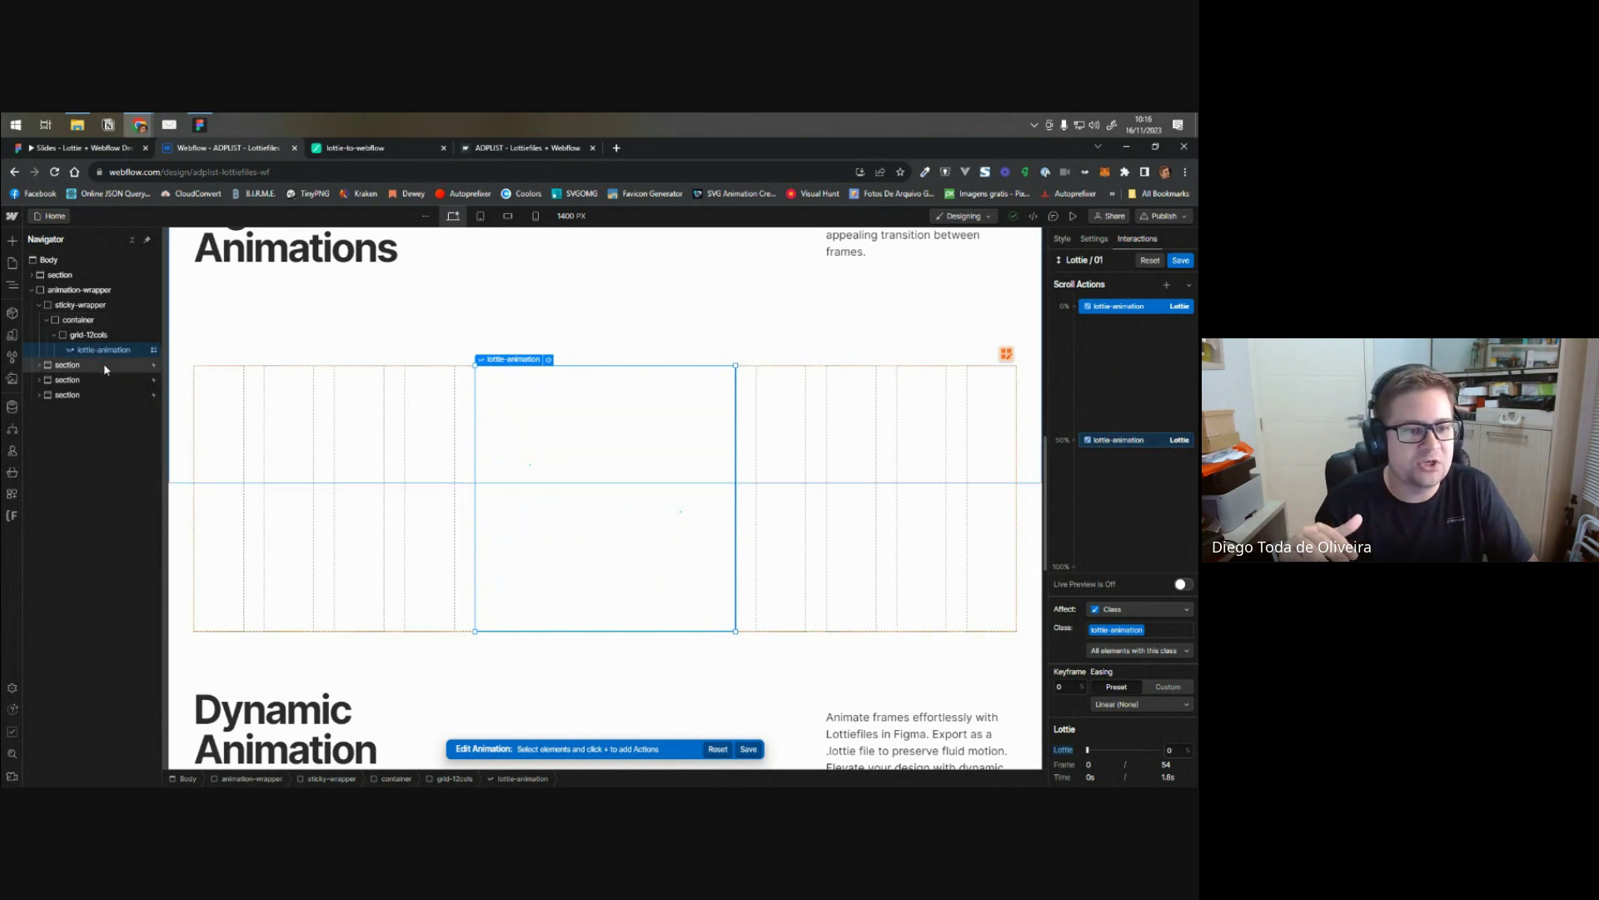
{"action": "left_click", "coordinate": [1114, 442]}
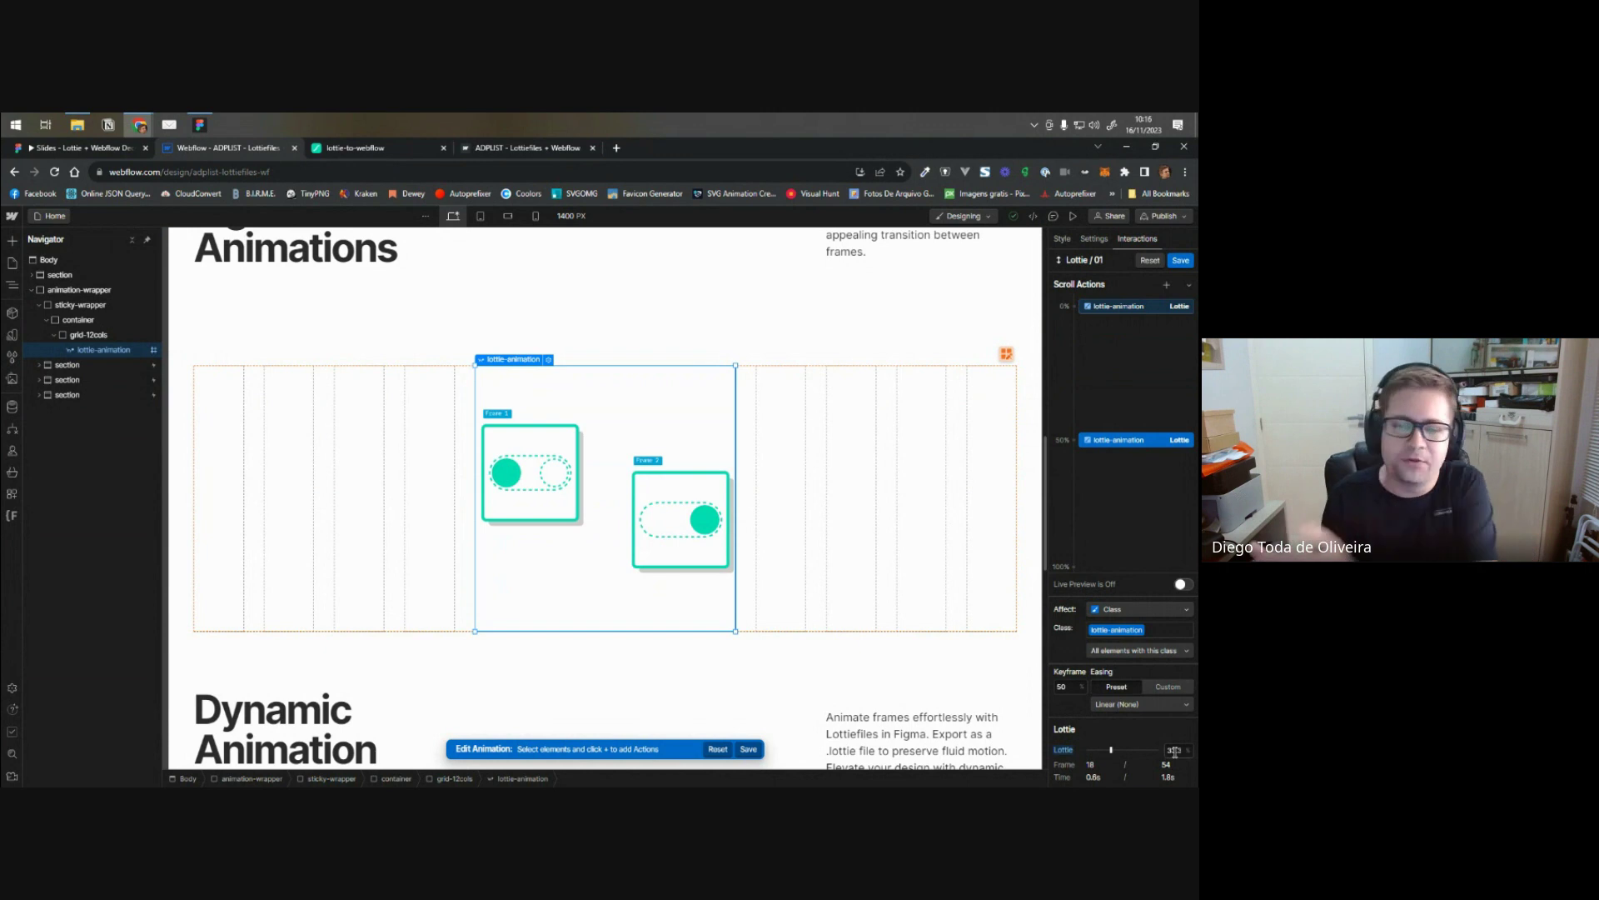
{"action": "left_click", "coordinate": [1183, 584]}
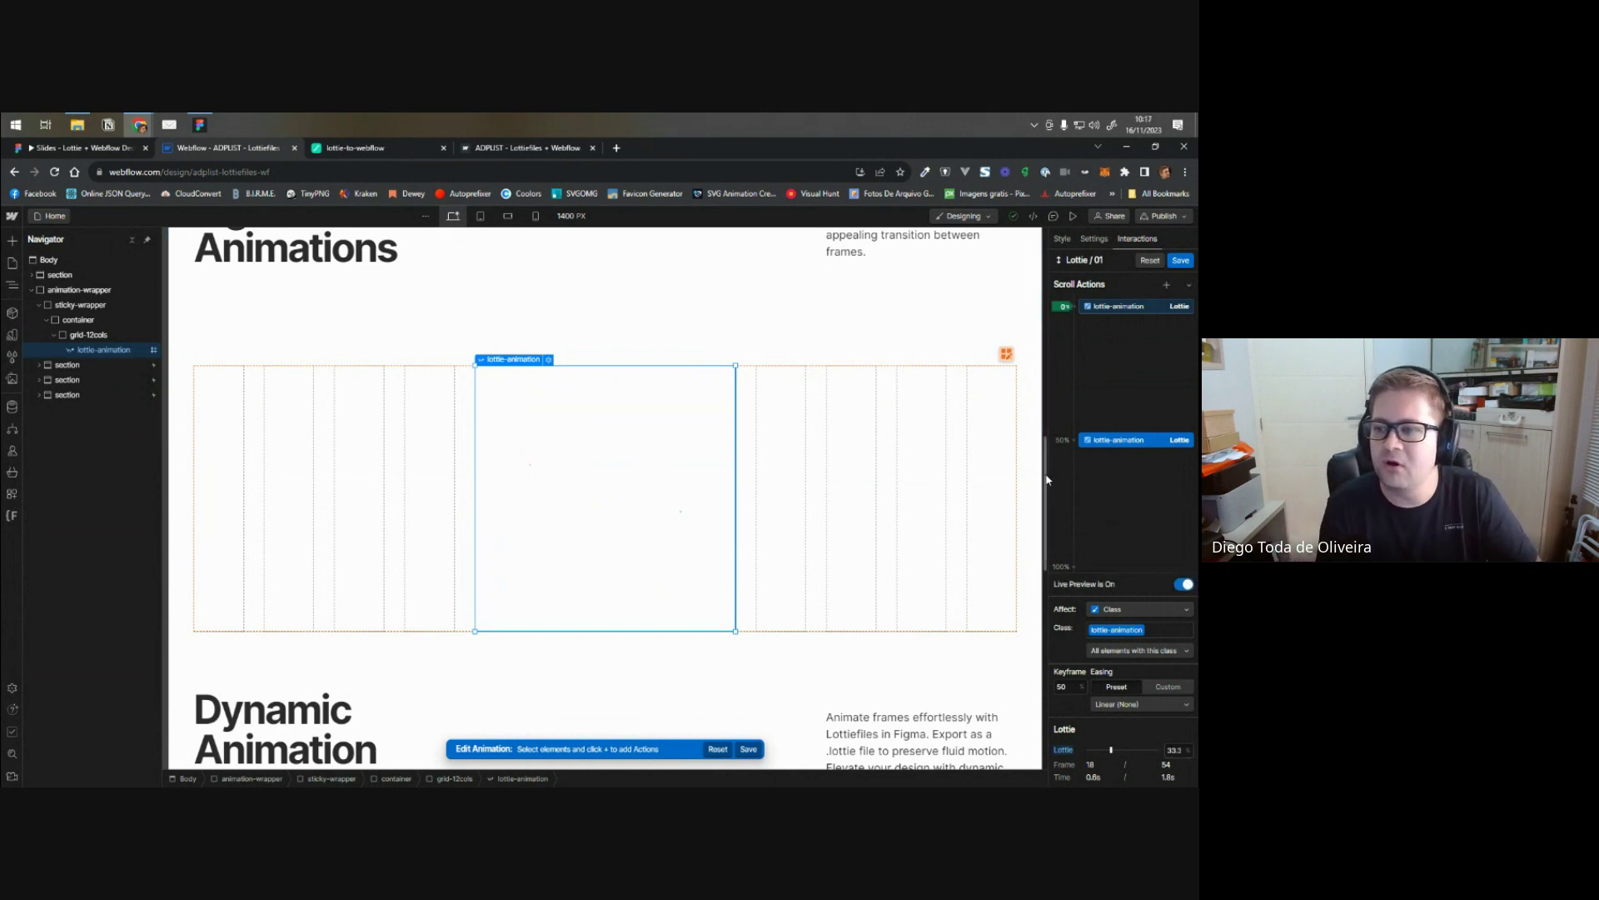
{"action": "left_click_drag", "start_coordinate": [1051, 478], "coordinate": [1037, 414]}
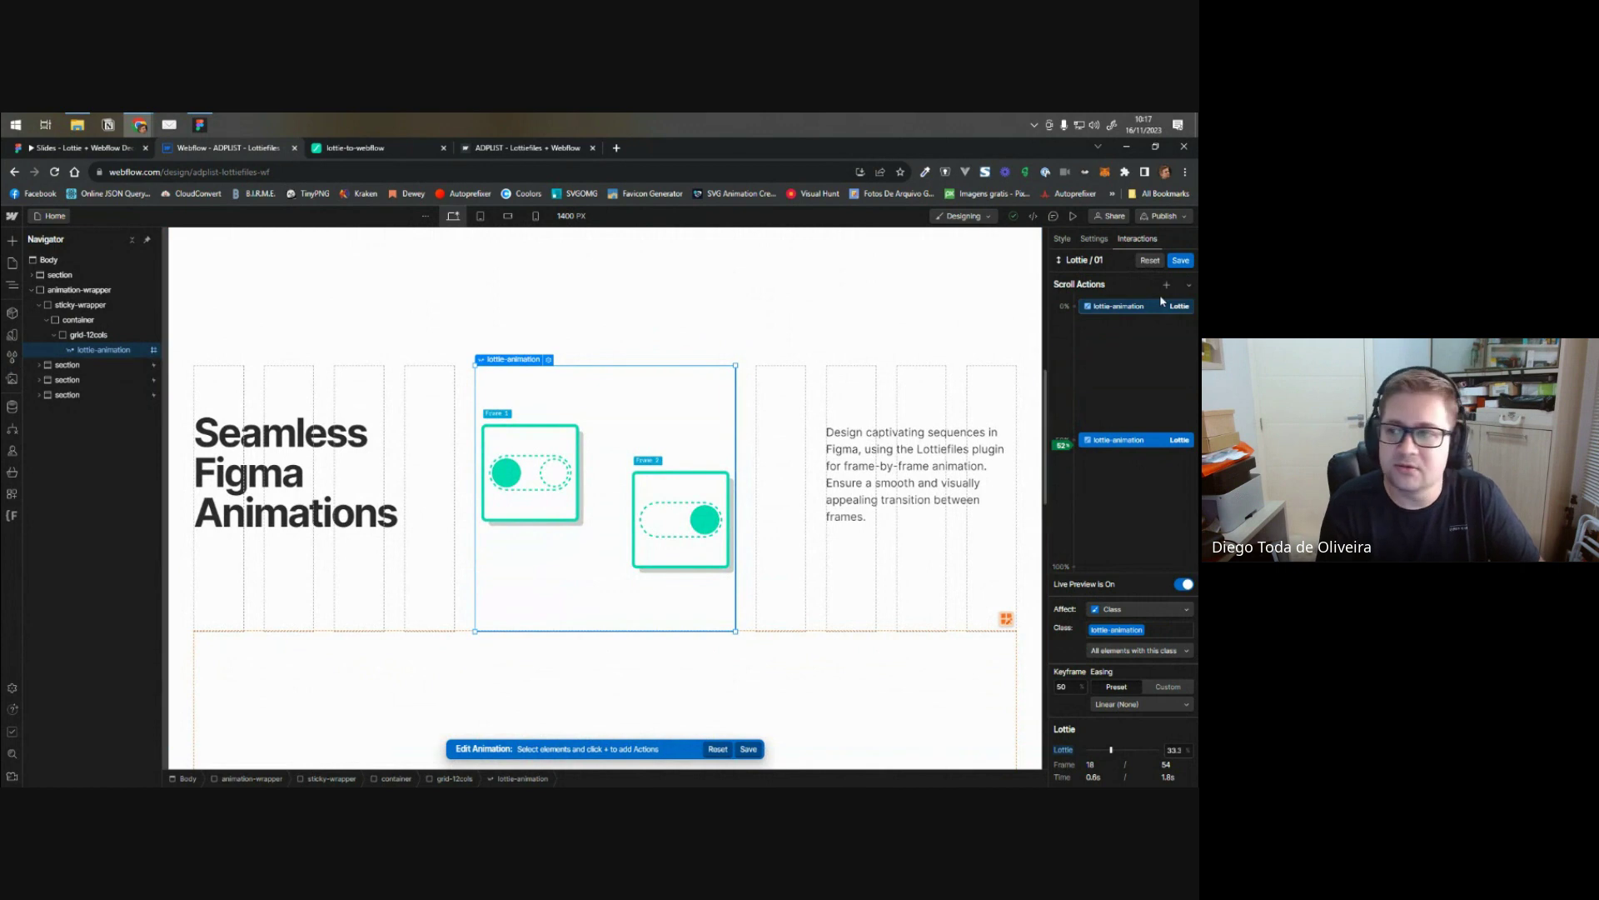
- Save the Lottie / 01 animation and open the Lottie / 02 scroll animation on the second section inside animation-wrapper
{"action": "left_click", "coordinate": [1180, 261]}
{"action": "left_click", "coordinate": [66, 380]}
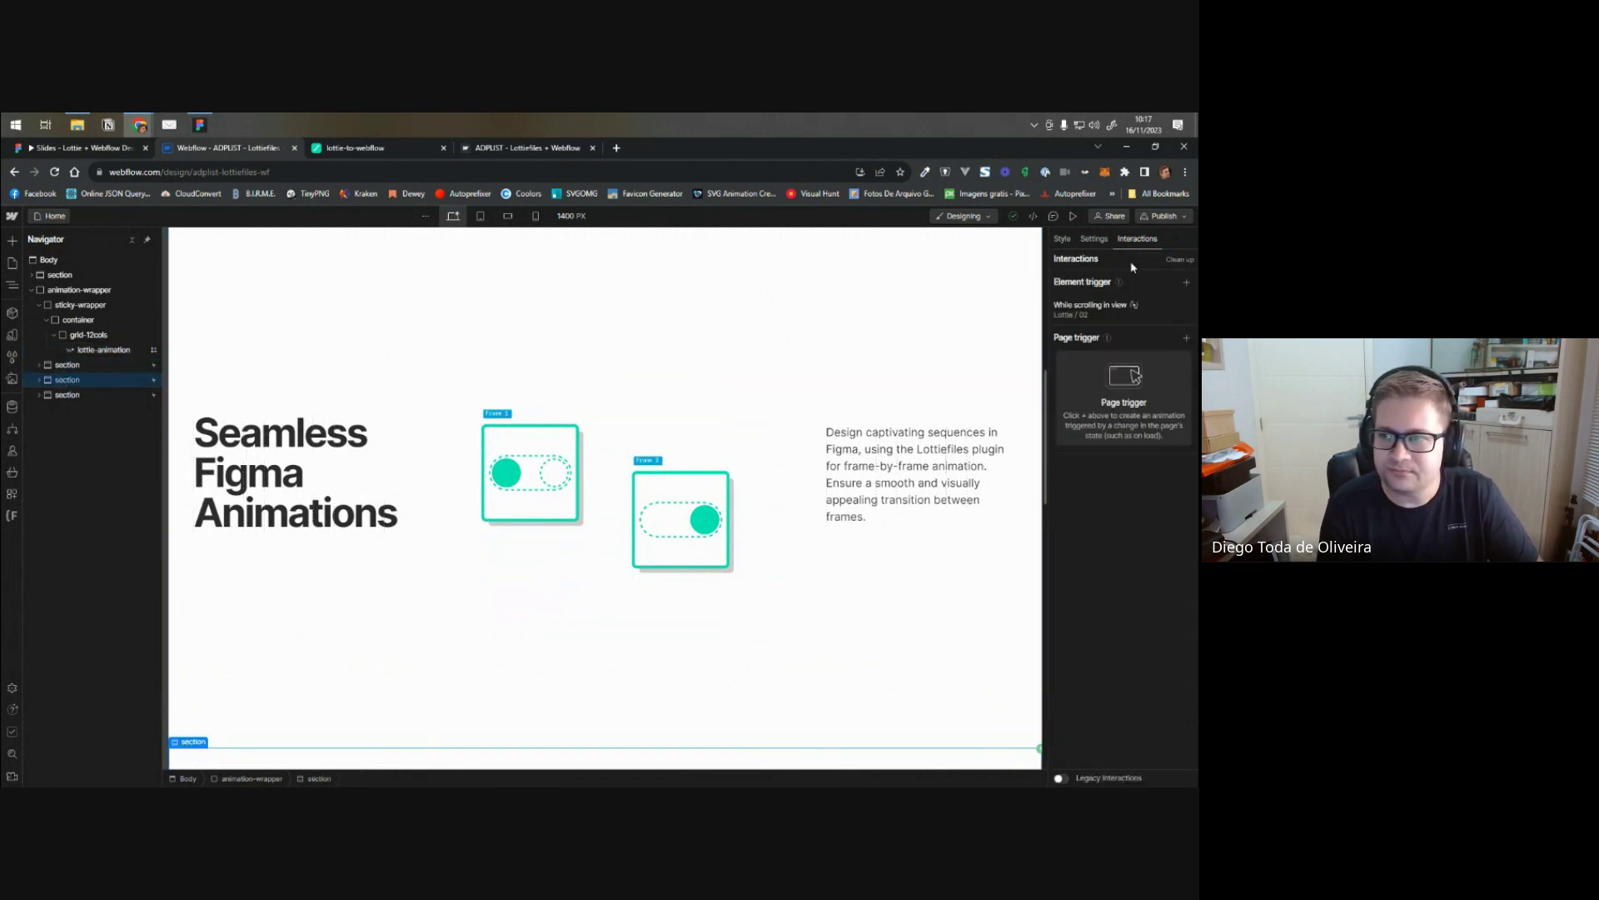
{"action": "left_click", "coordinate": [1091, 305]}
{"action": "left_click", "coordinate": [1088, 483]}
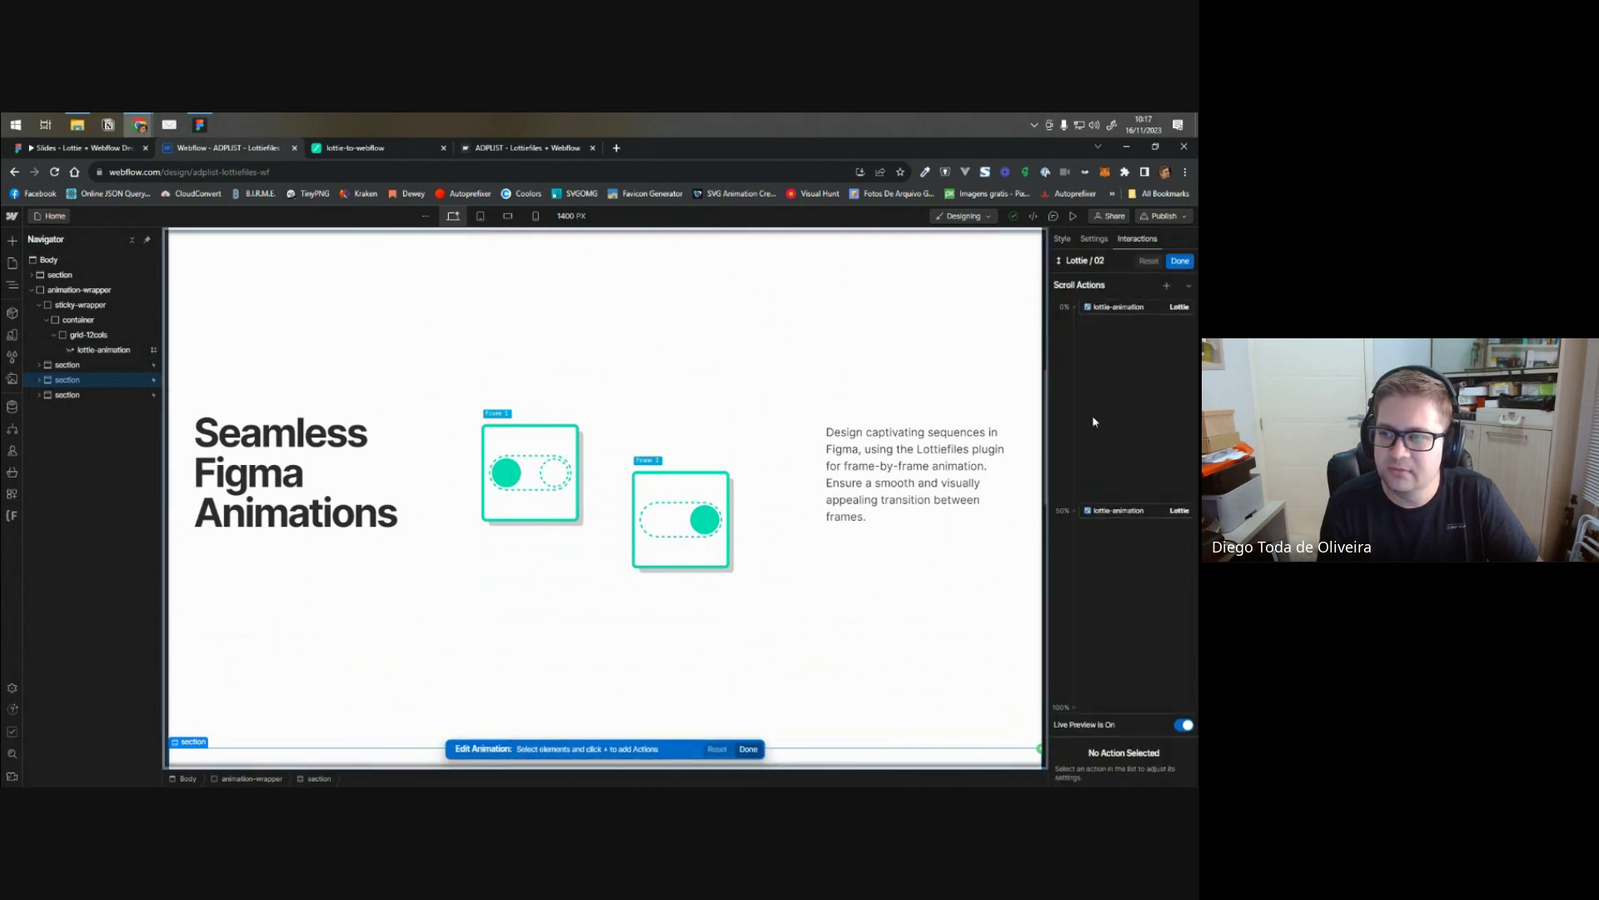
- Inspect the Lottie values of the 0% and 50% actions in Lottie / 02 and view the Dynamic Animation Mastery section
{"action": "left_click", "coordinate": [1116, 307]}
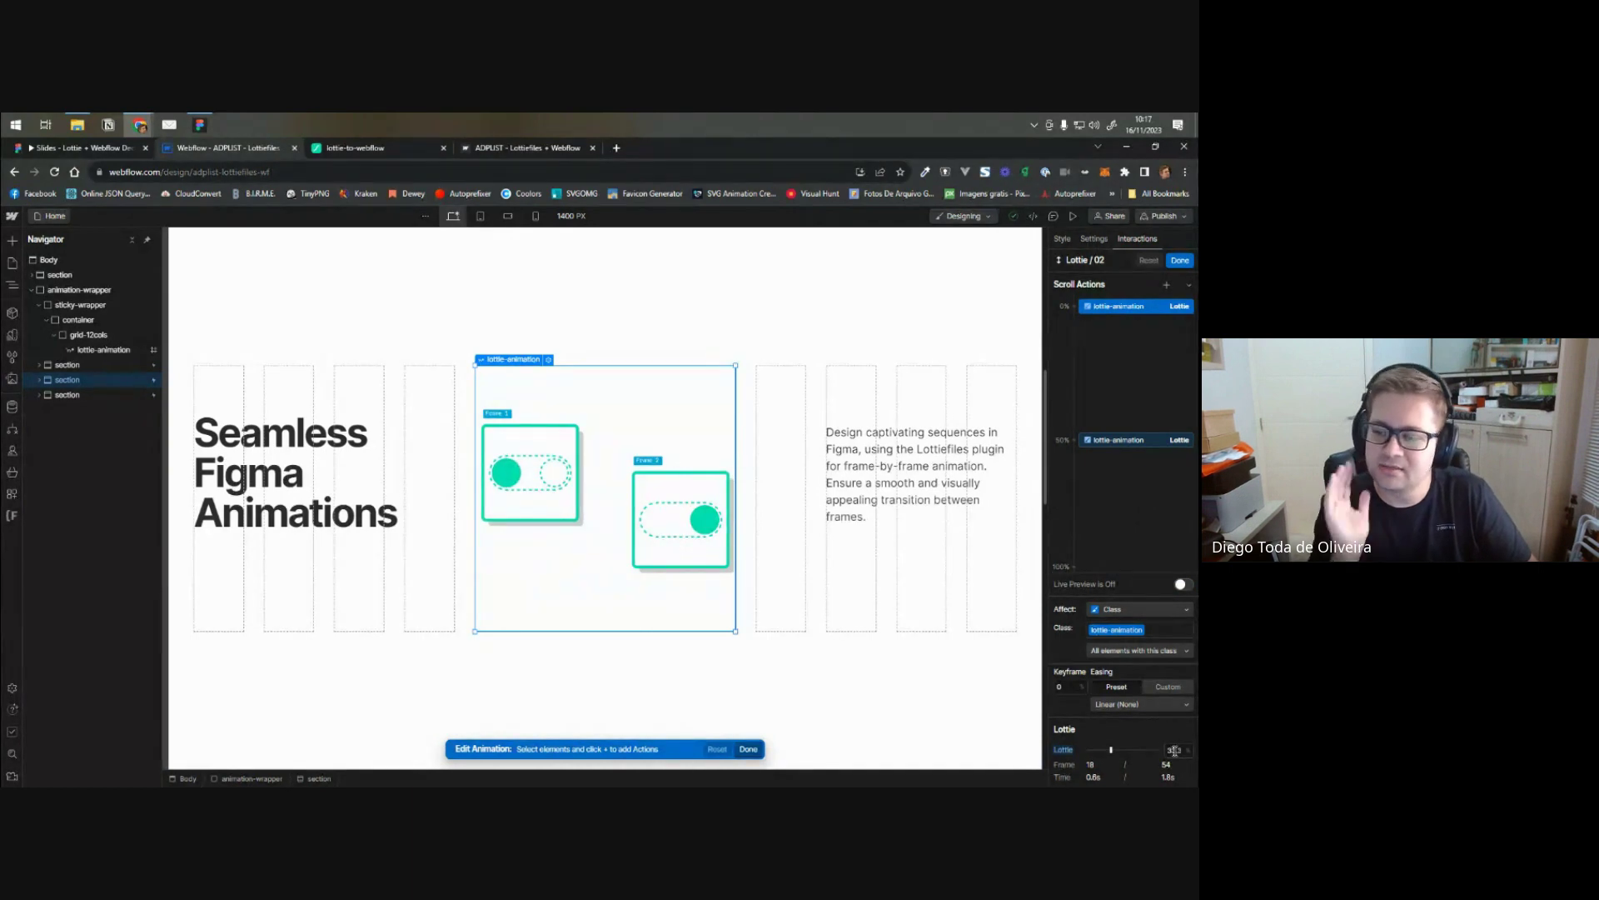
{"action": "left_click", "coordinate": [1118, 442]}
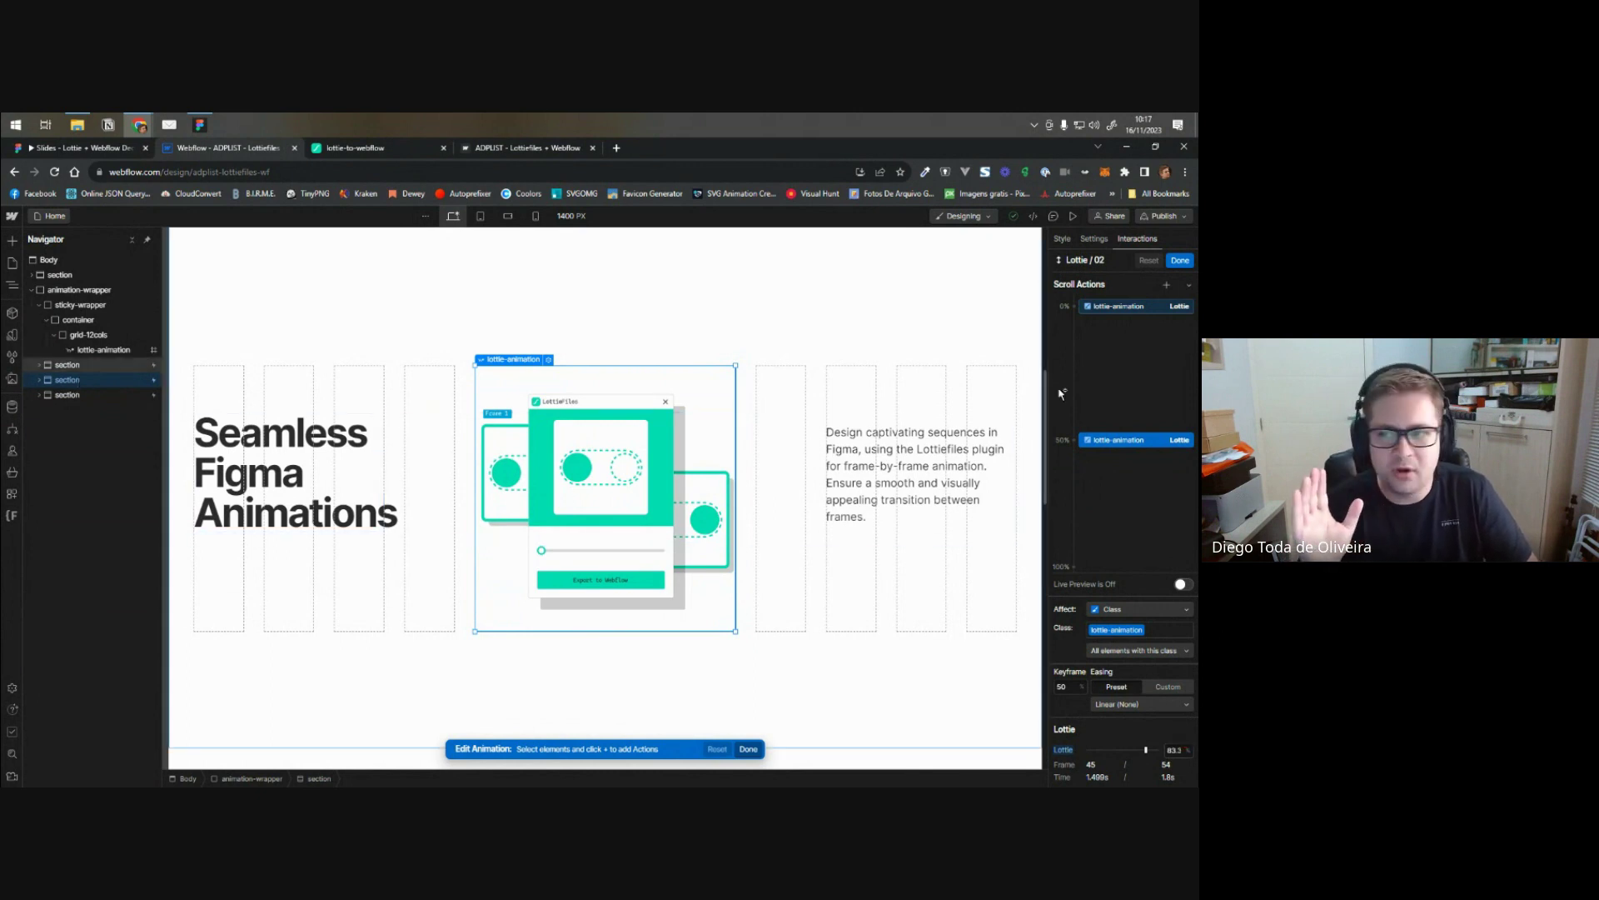
{"action": "left_click_drag", "start_coordinate": [1044, 422], "coordinate": [1046, 552]}
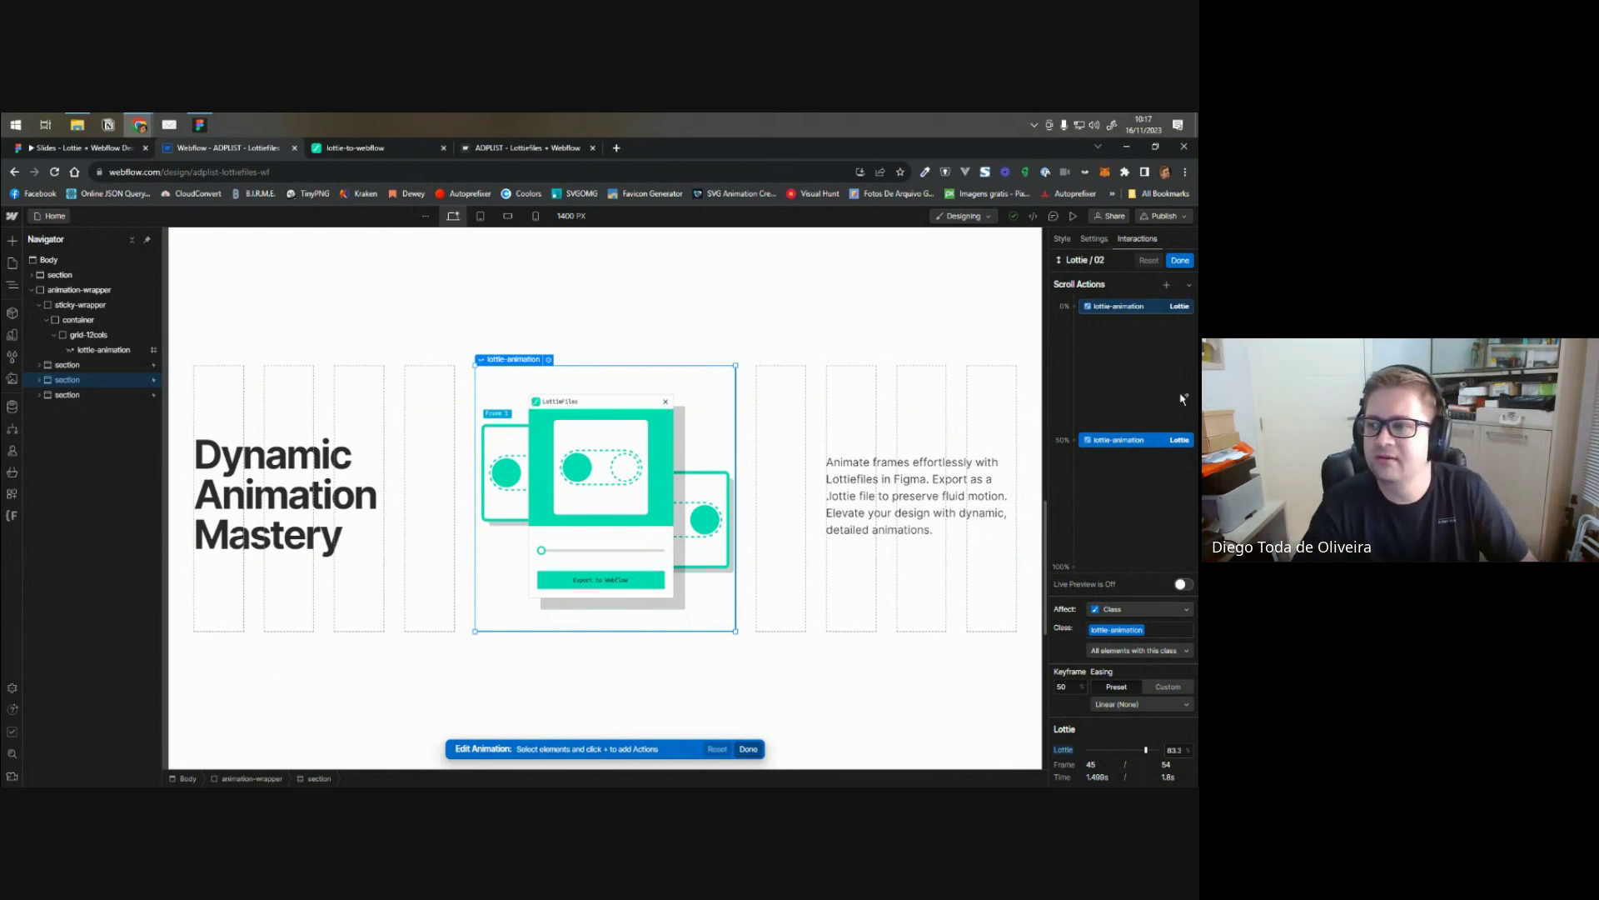
- Turn on Live Preview to test Lottie / 02 between the Seamless Figma Animations and Dynamic Animation Mastery sections, and finish editing the animation
{"action": "left_click", "coordinate": [1183, 584]}
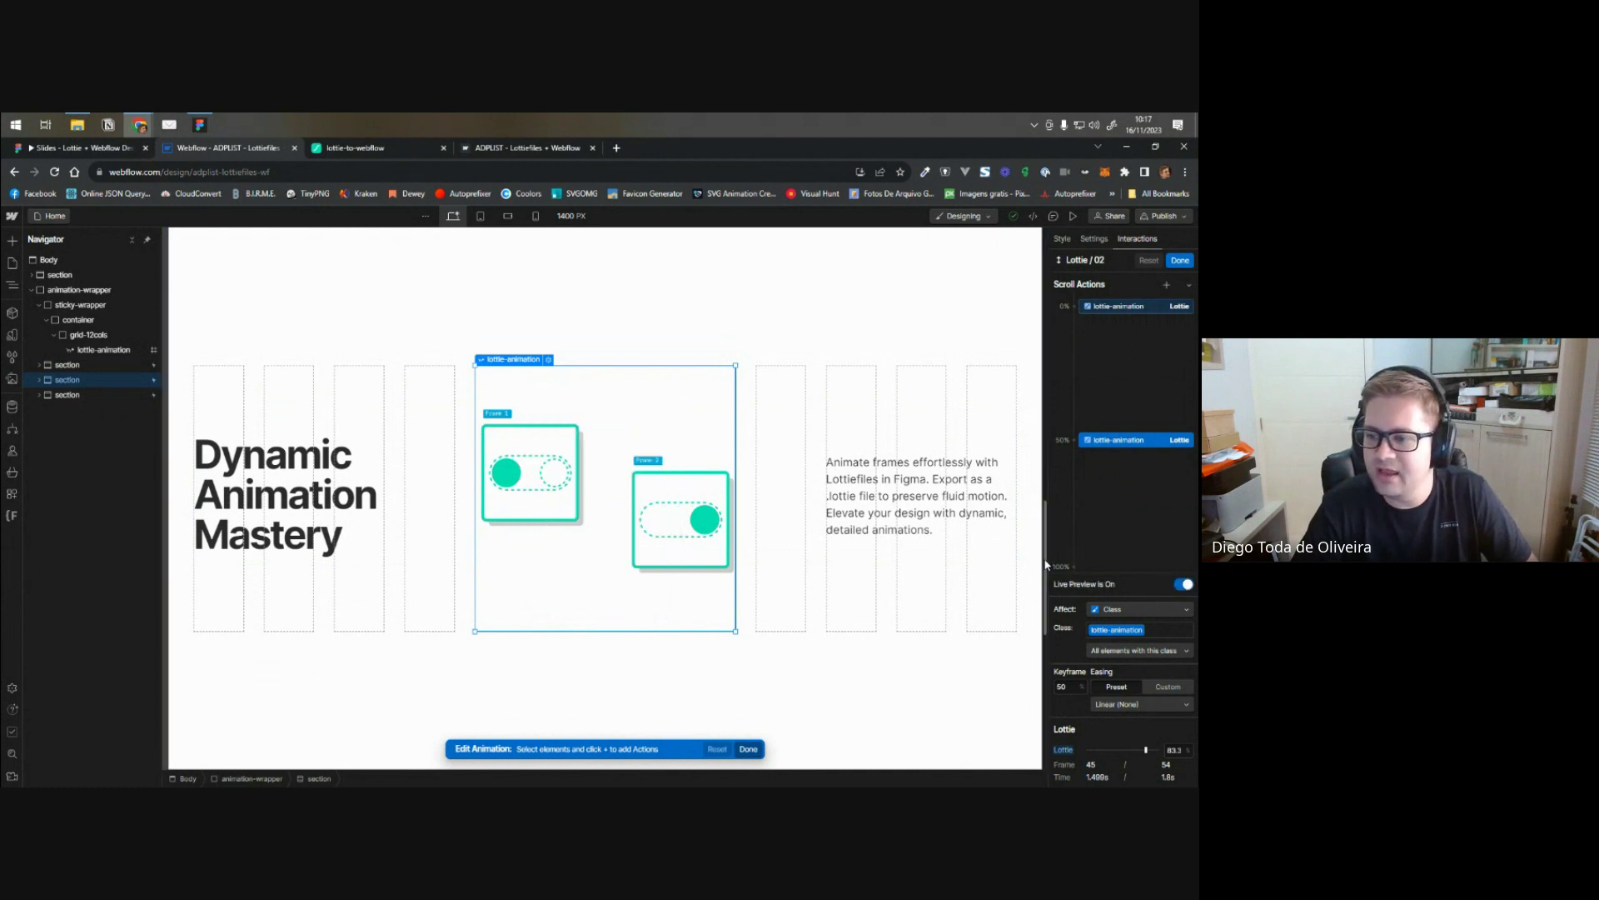
{"action": "scroll", "coordinate": [1047, 469], "scroll_direction": "up", "scroll_amount": 3}
{"action": "scroll", "coordinate": [1047, 469], "scroll_direction": "up", "scroll_amount": 3}
{"action": "scroll", "coordinate": [1047, 468], "scroll_direction": "down", "scroll_amount": 2}
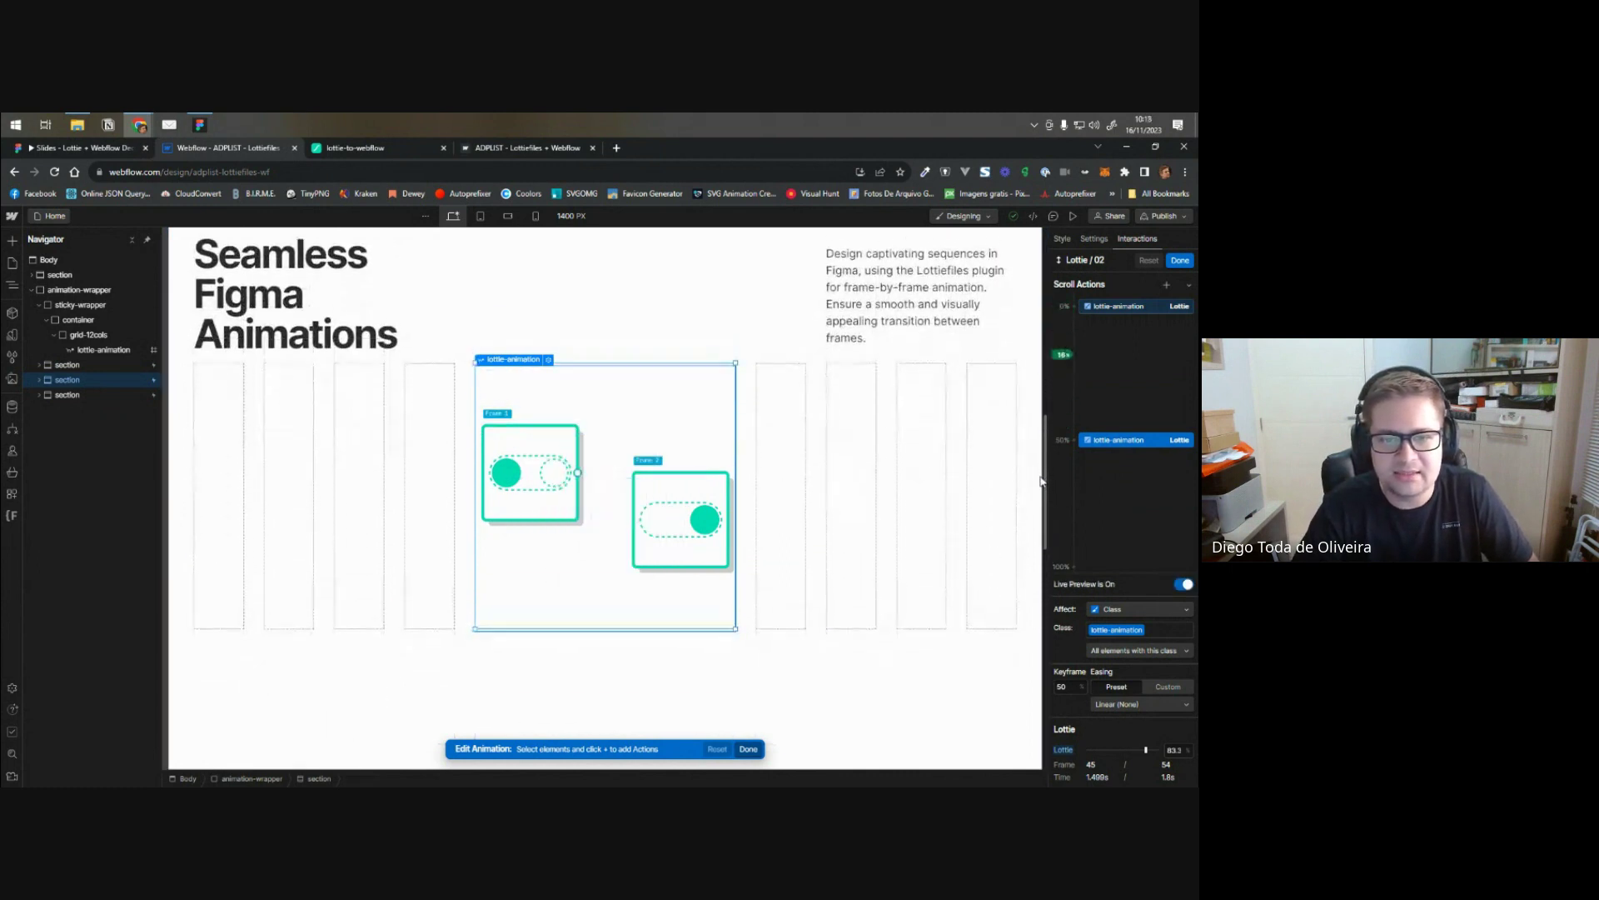
{"action": "scroll", "coordinate": [1047, 468], "scroll_direction": "up", "scroll_amount": 2}
{"action": "scroll", "coordinate": [1039, 435], "scroll_direction": "down", "scroll_amount": 3}
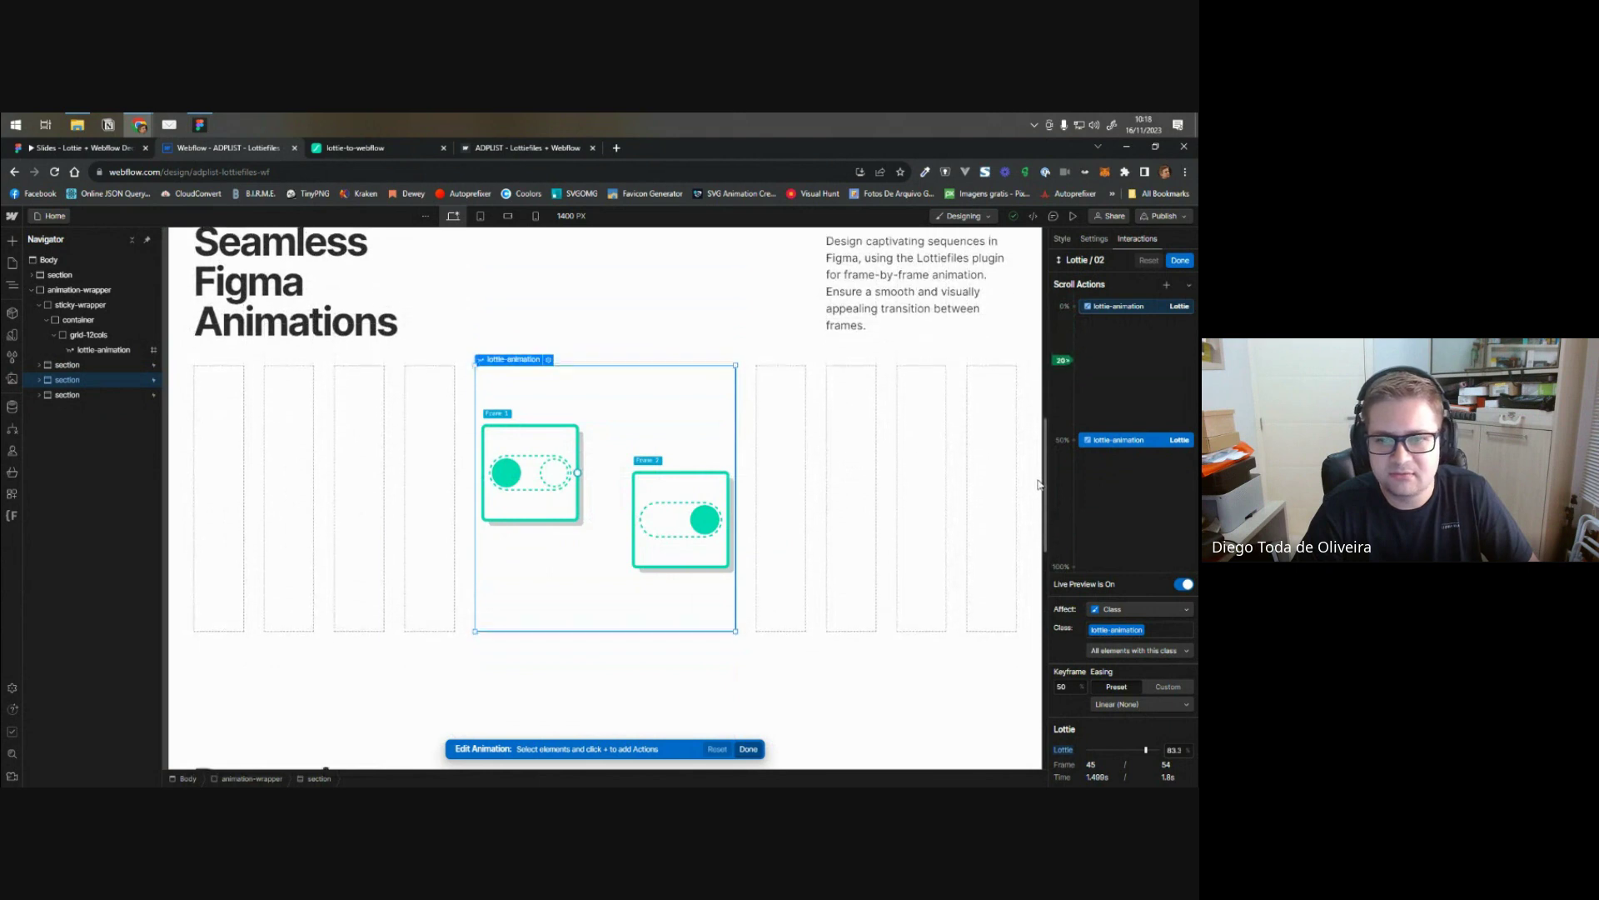
{"action": "scroll", "coordinate": [1039, 522], "scroll_direction": "down", "scroll_amount": 5}
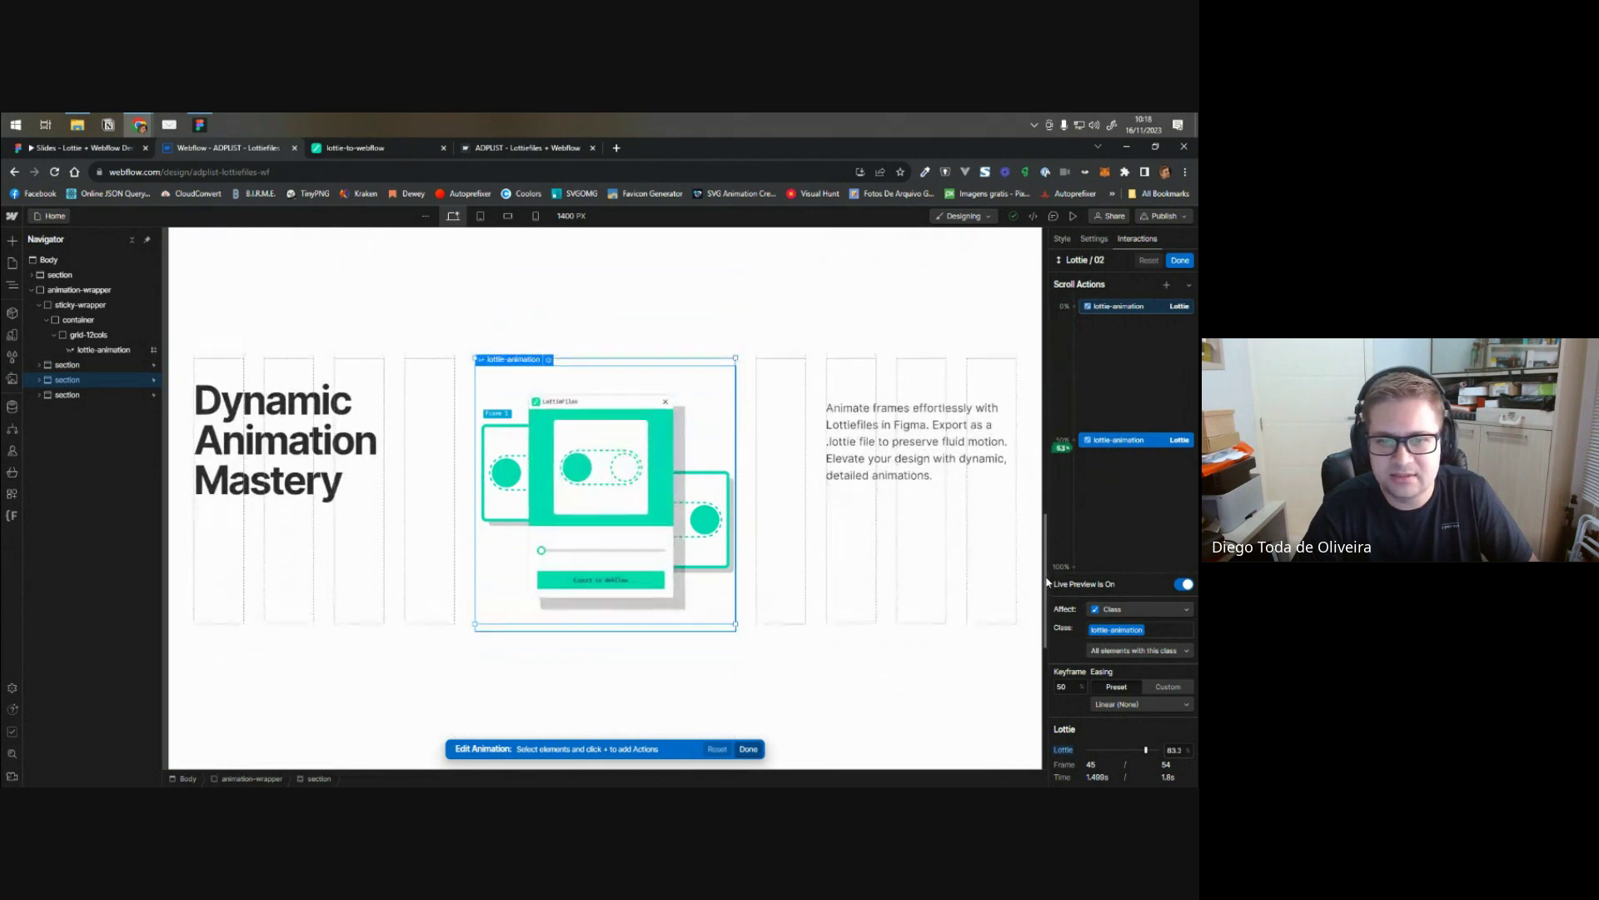
{"action": "left_click", "coordinate": [1180, 261]}
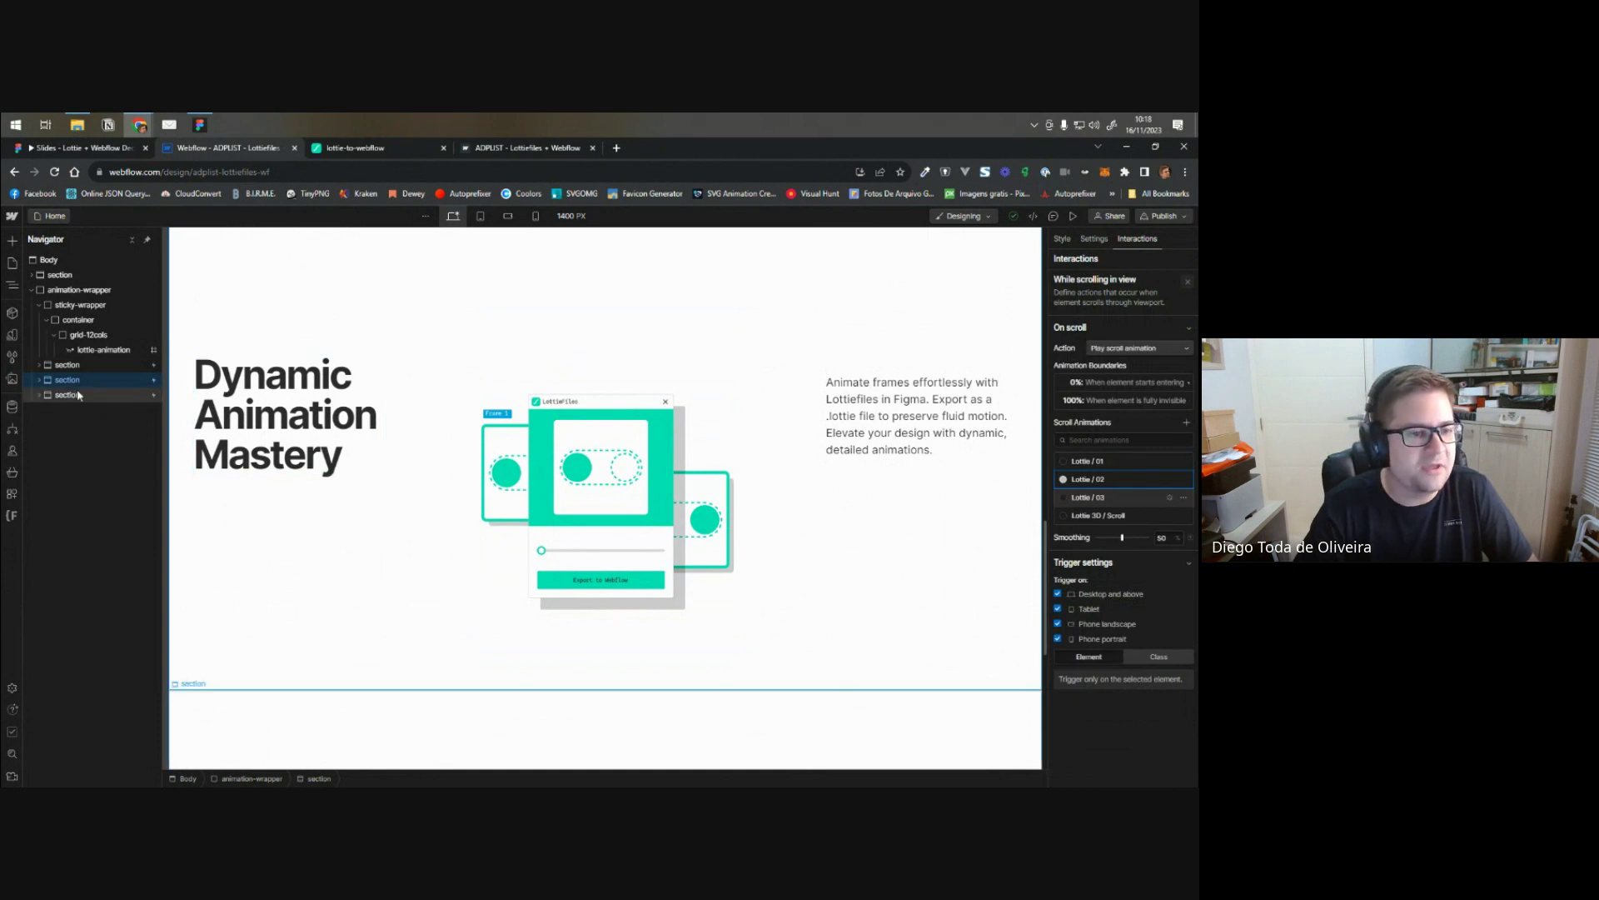
- Open Lottie / 03 on the last section inside animation-wrapper, inspect its 0% and 50% Lottie actions, and close the animation
{"action": "left_click", "coordinate": [1108, 309]}
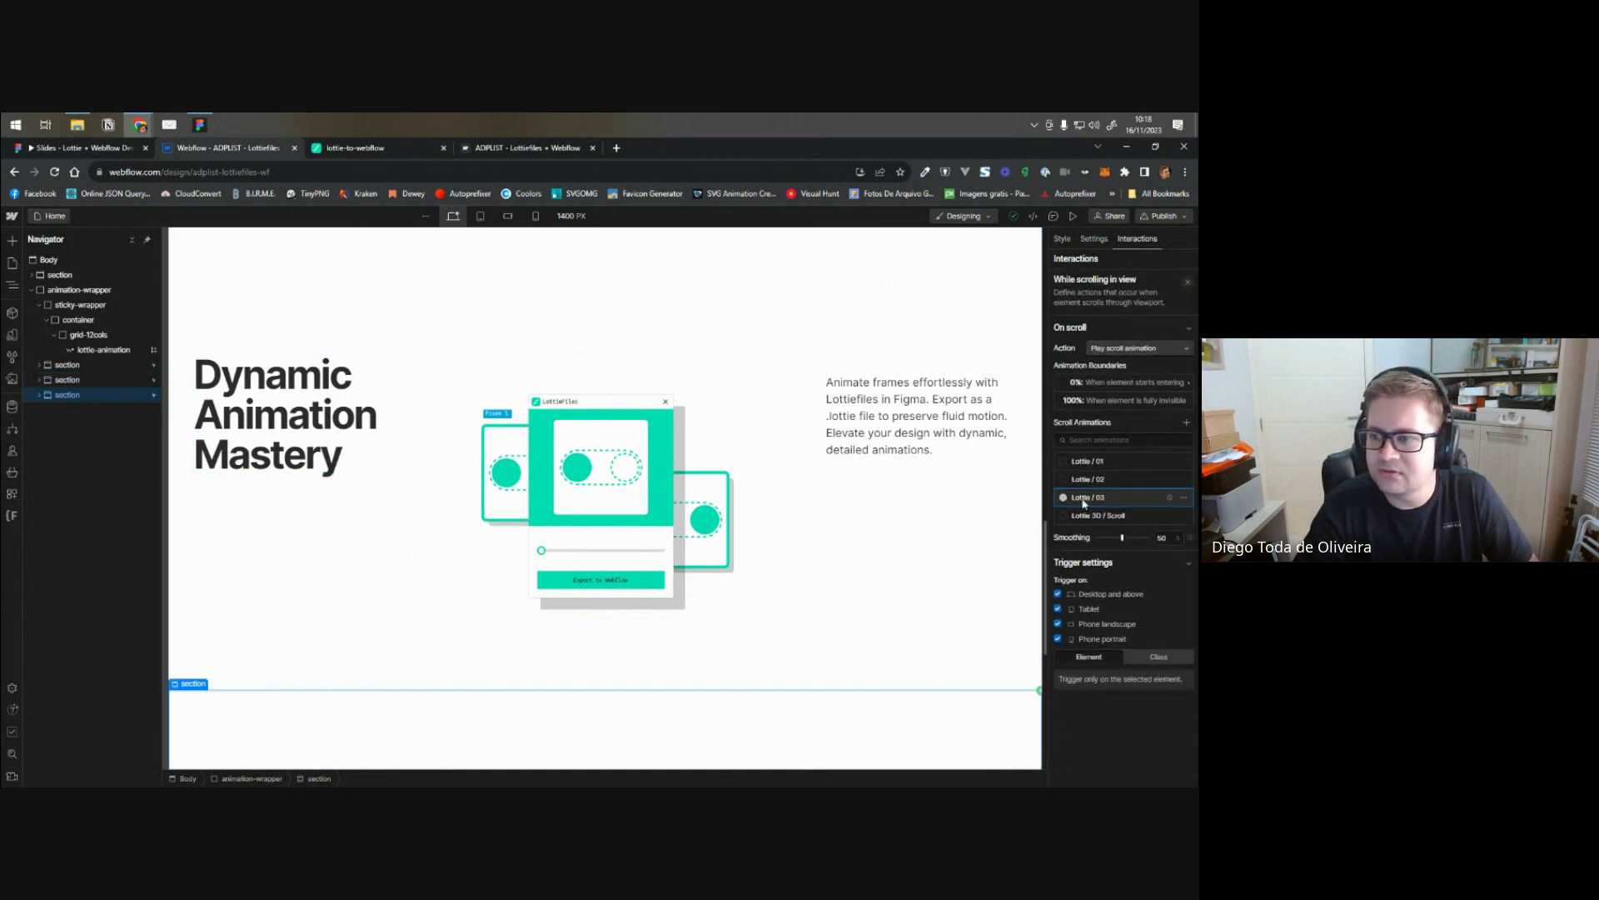
{"action": "left_click", "coordinate": [1119, 306]}
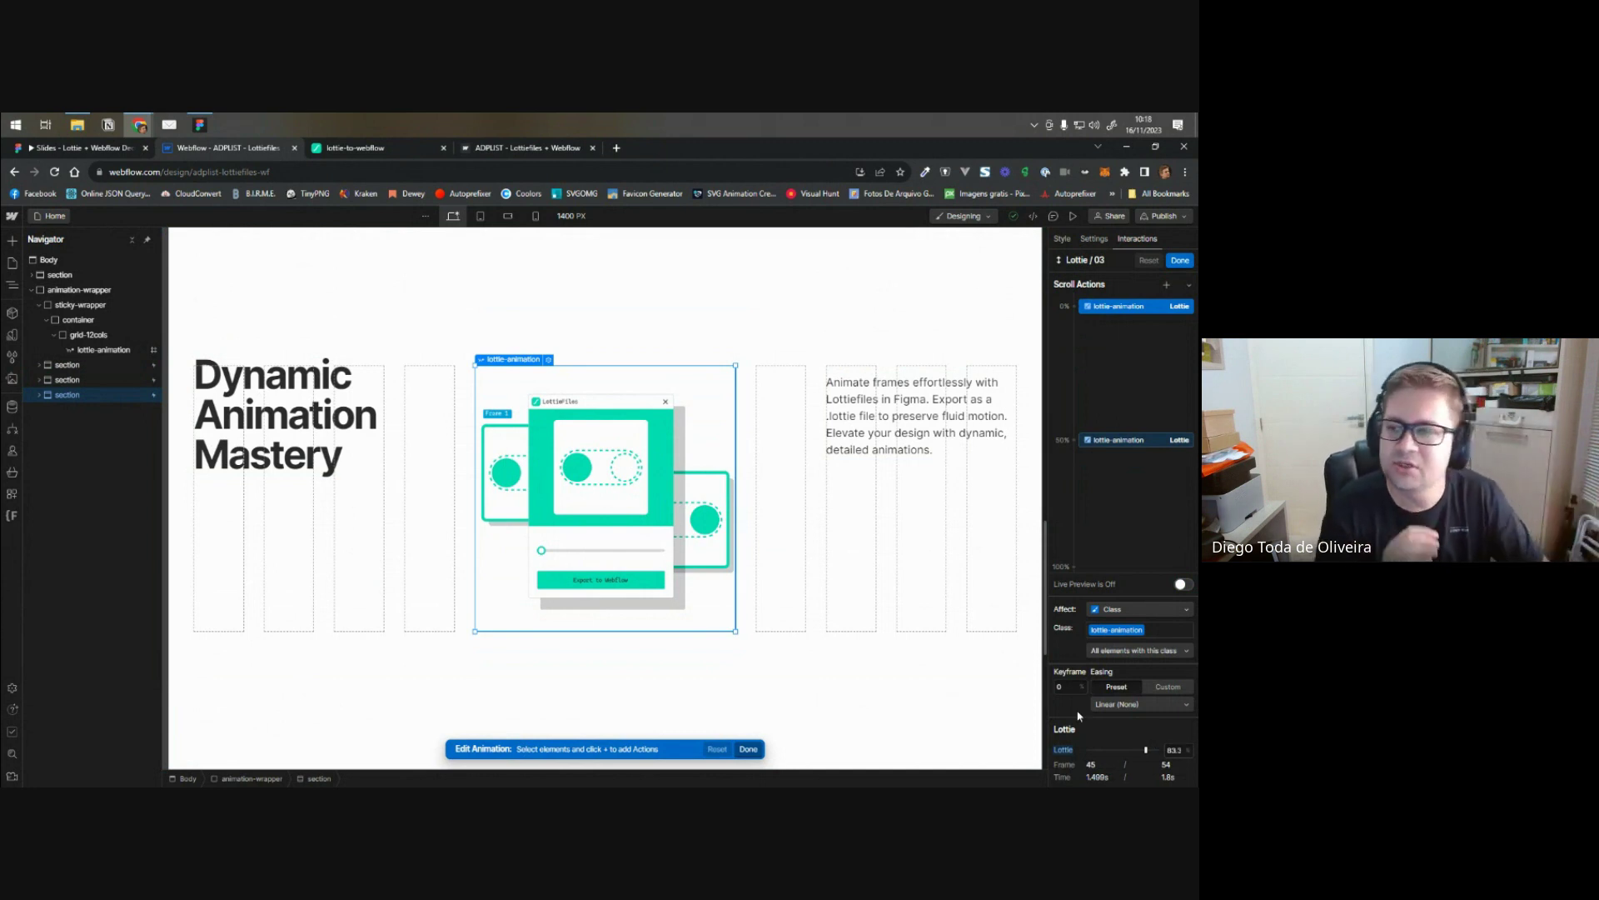
{"action": "left_click", "coordinate": [1125, 439]}
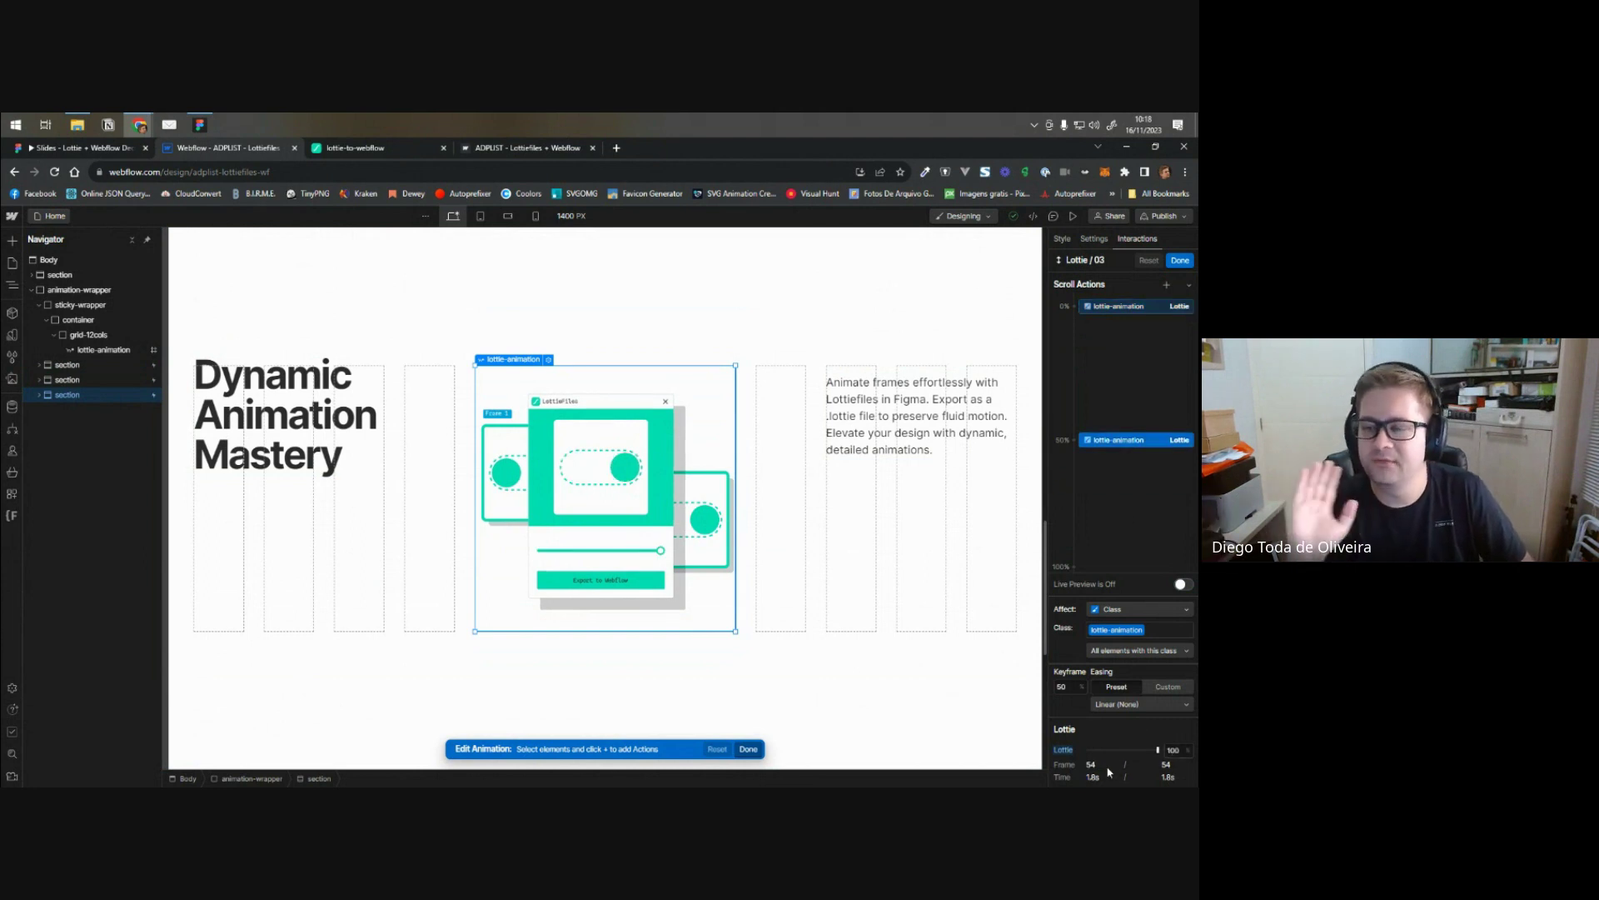
{"action": "left_click", "coordinate": [1181, 260]}
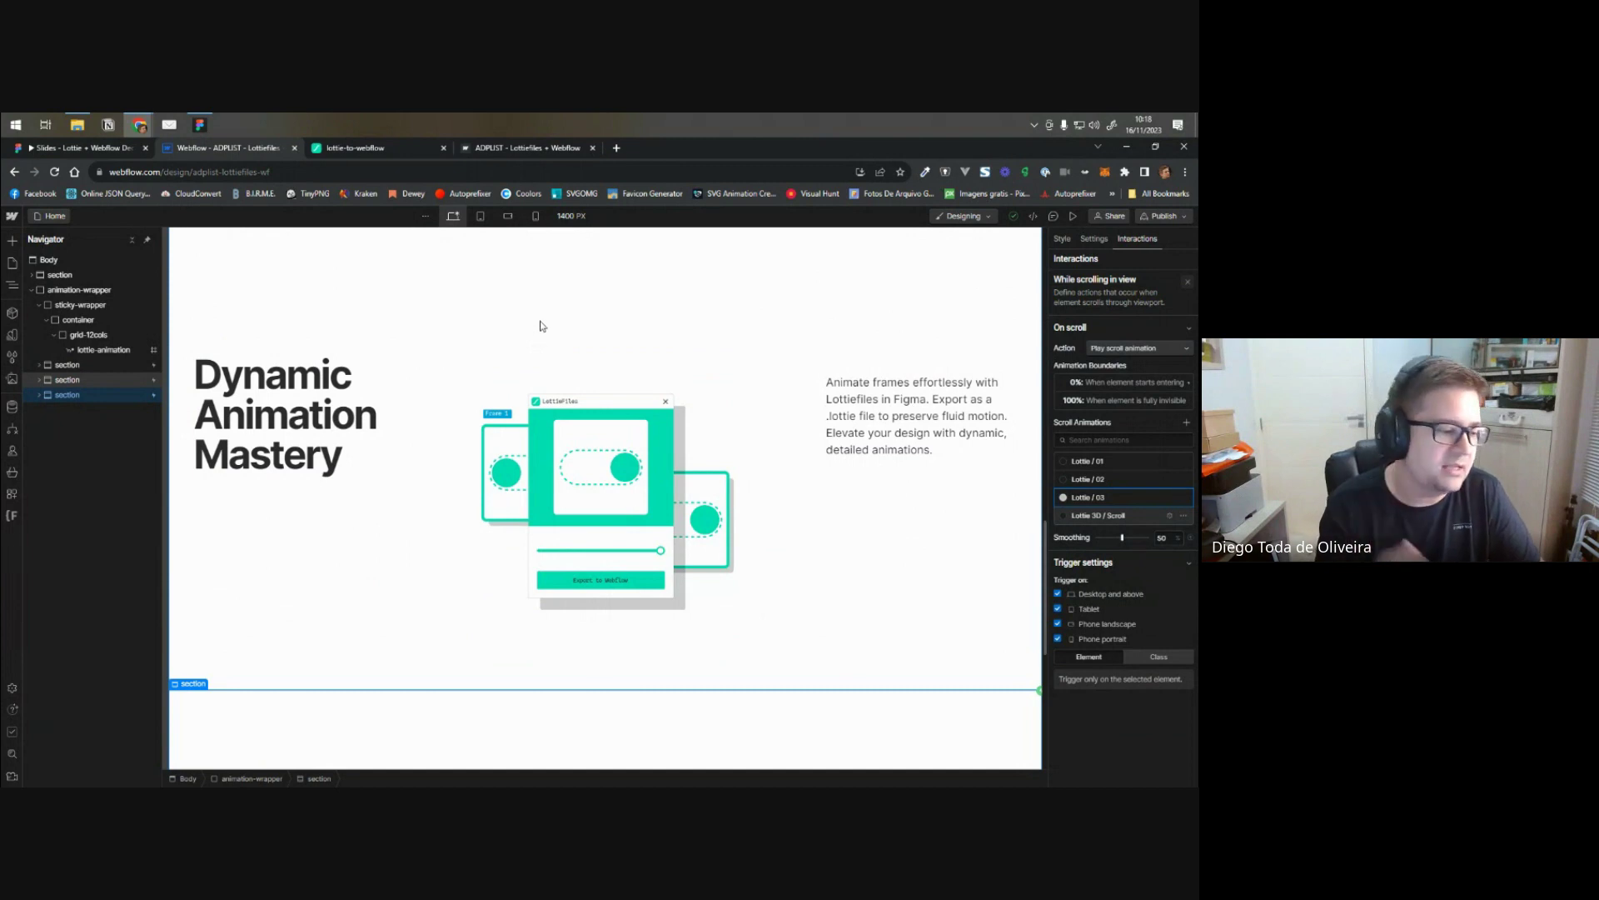
- Switch to the published page and go through all its sections in both directions to examine how the Lottie animation follows the scroll
{"action": "left_click", "coordinate": [501, 145]}
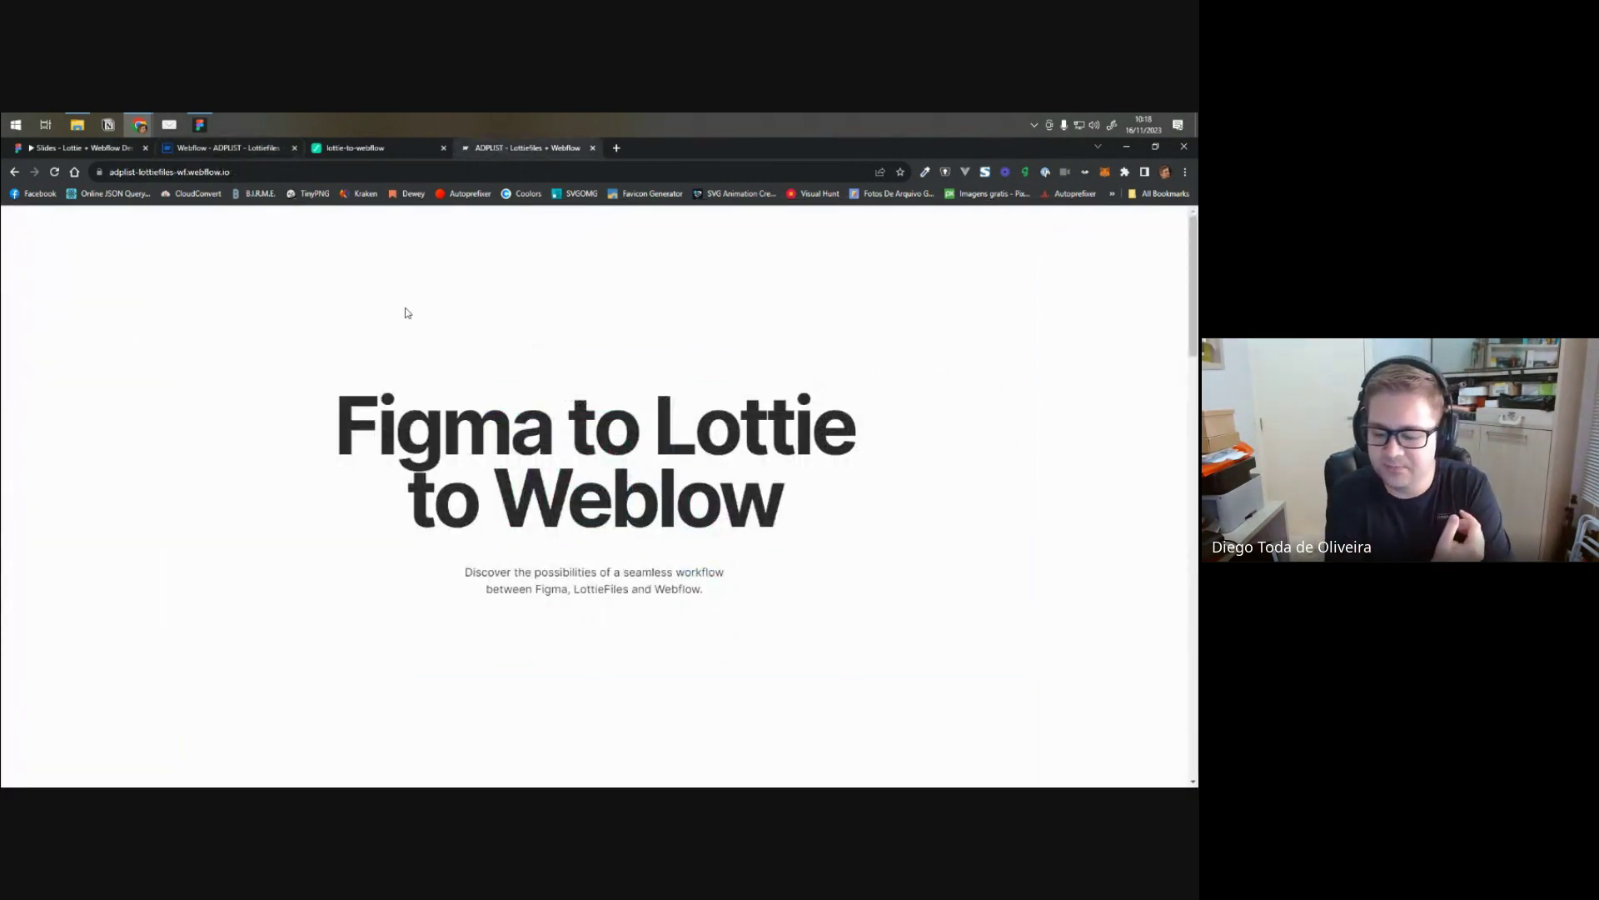
{"action": "scroll", "coordinate": [561, 336], "scroll_direction": "down", "scroll_amount": 5}
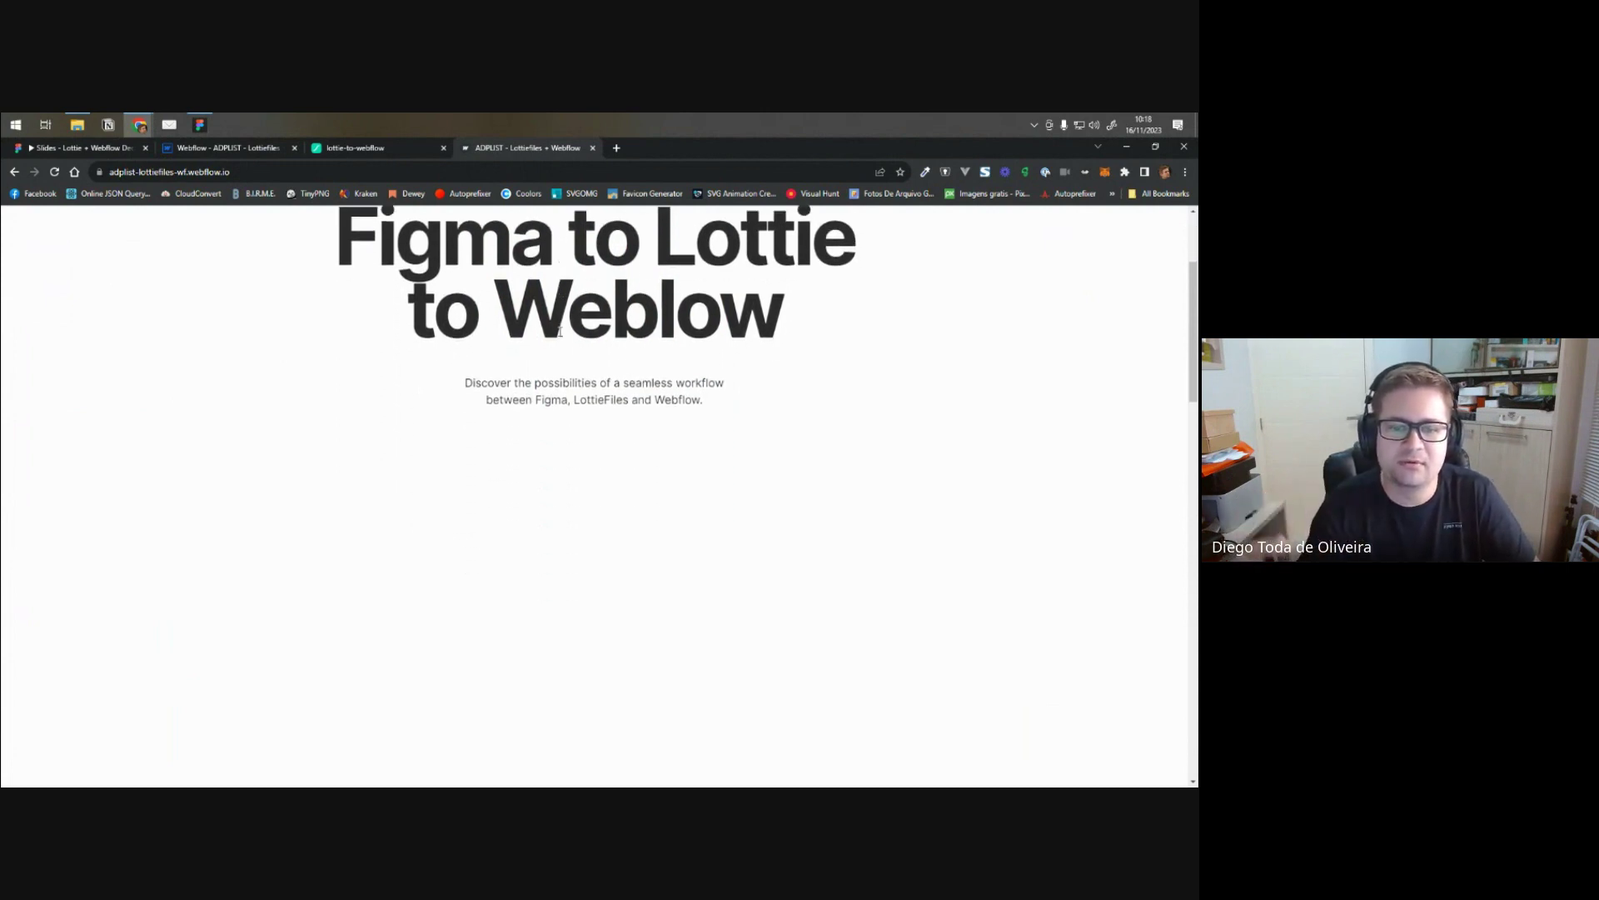
{"action": "scroll", "coordinate": [517, 625], "scroll_direction": "up", "scroll_amount": 2}
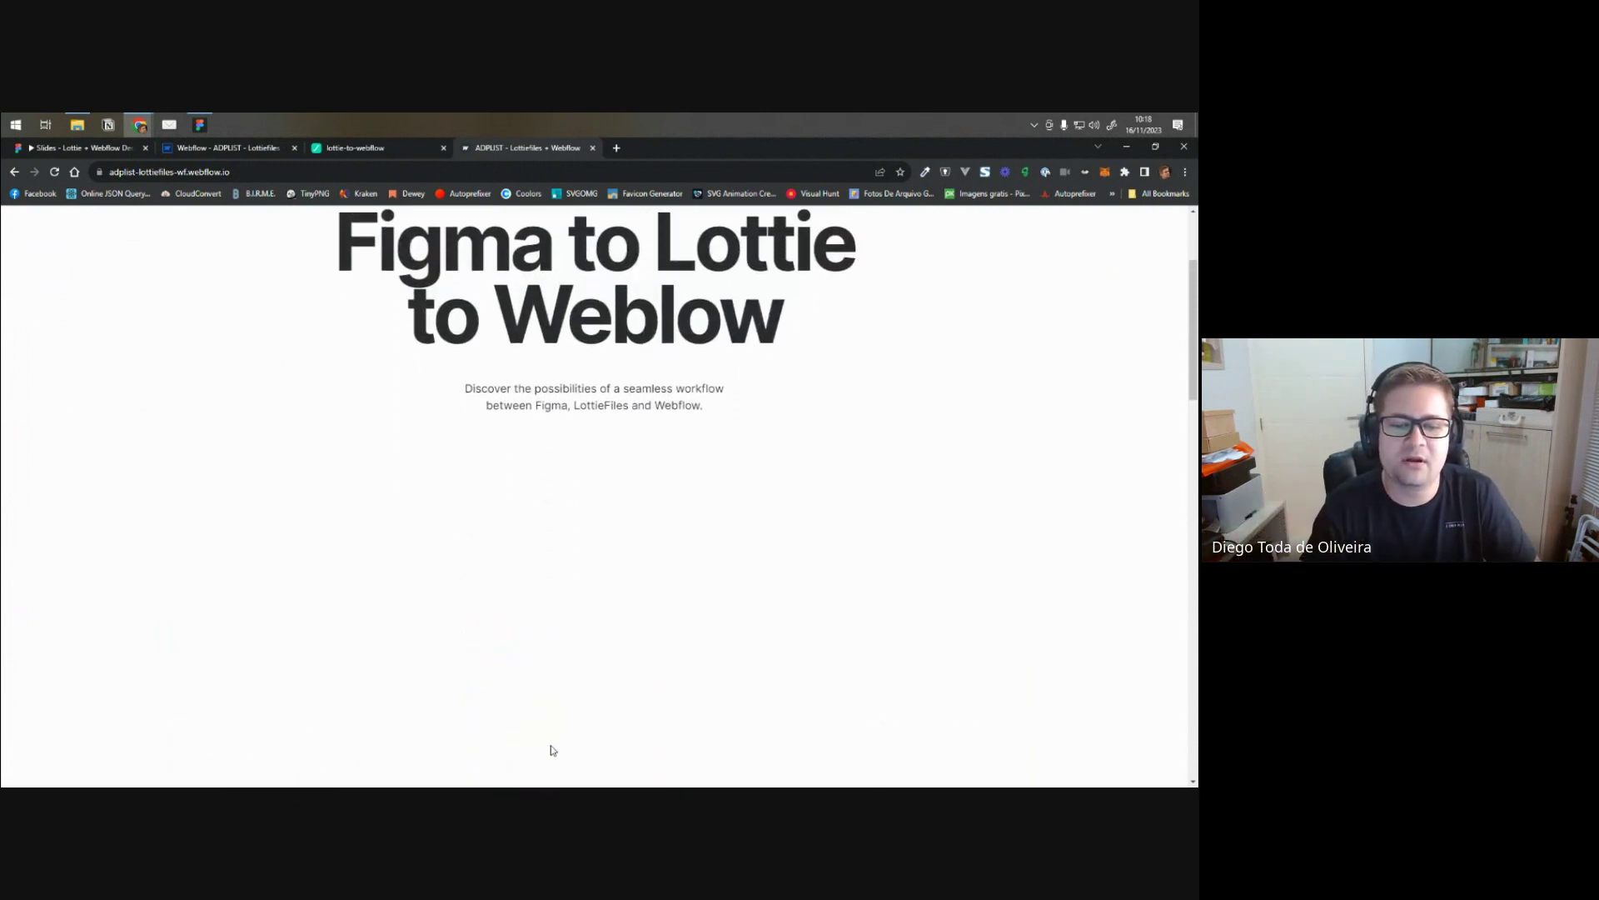
{"action": "scroll", "coordinate": [553, 750], "scroll_direction": "down", "scroll_amount": 3}
{"action": "scroll", "coordinate": [583, 683], "scroll_direction": "down", "scroll_amount": 1}
{"action": "scroll", "coordinate": [621, 582], "scroll_direction": "up", "scroll_amount": 2}
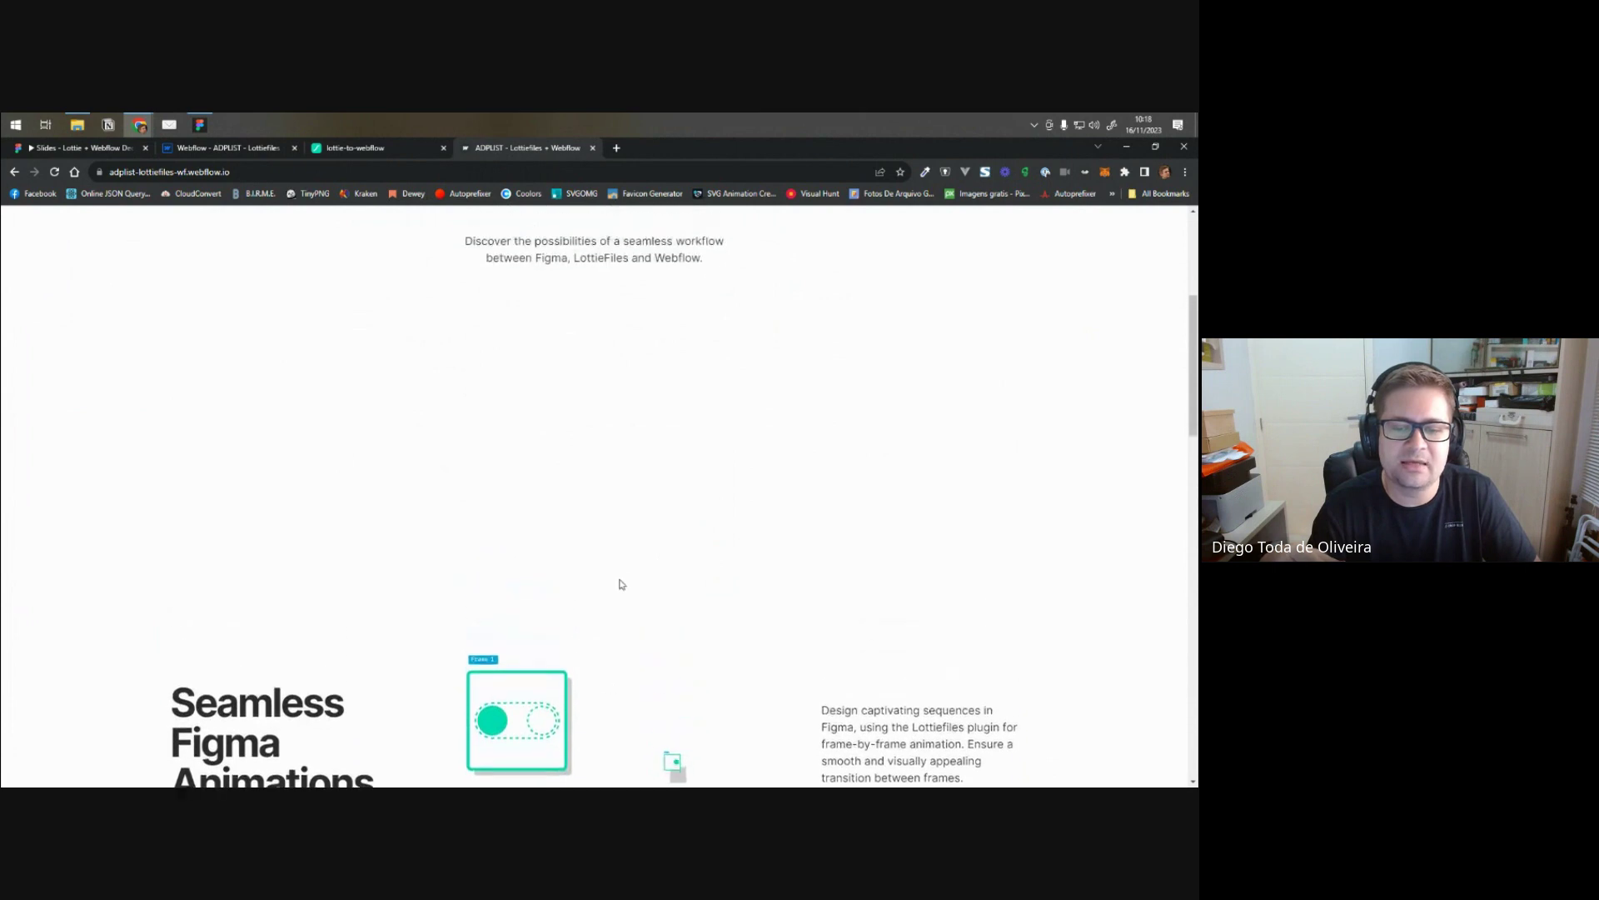
{"action": "scroll", "coordinate": [621, 575], "scroll_direction": "down", "scroll_amount": 2}
{"action": "scroll", "coordinate": [620, 571], "scroll_direction": "down", "scroll_amount": 4}
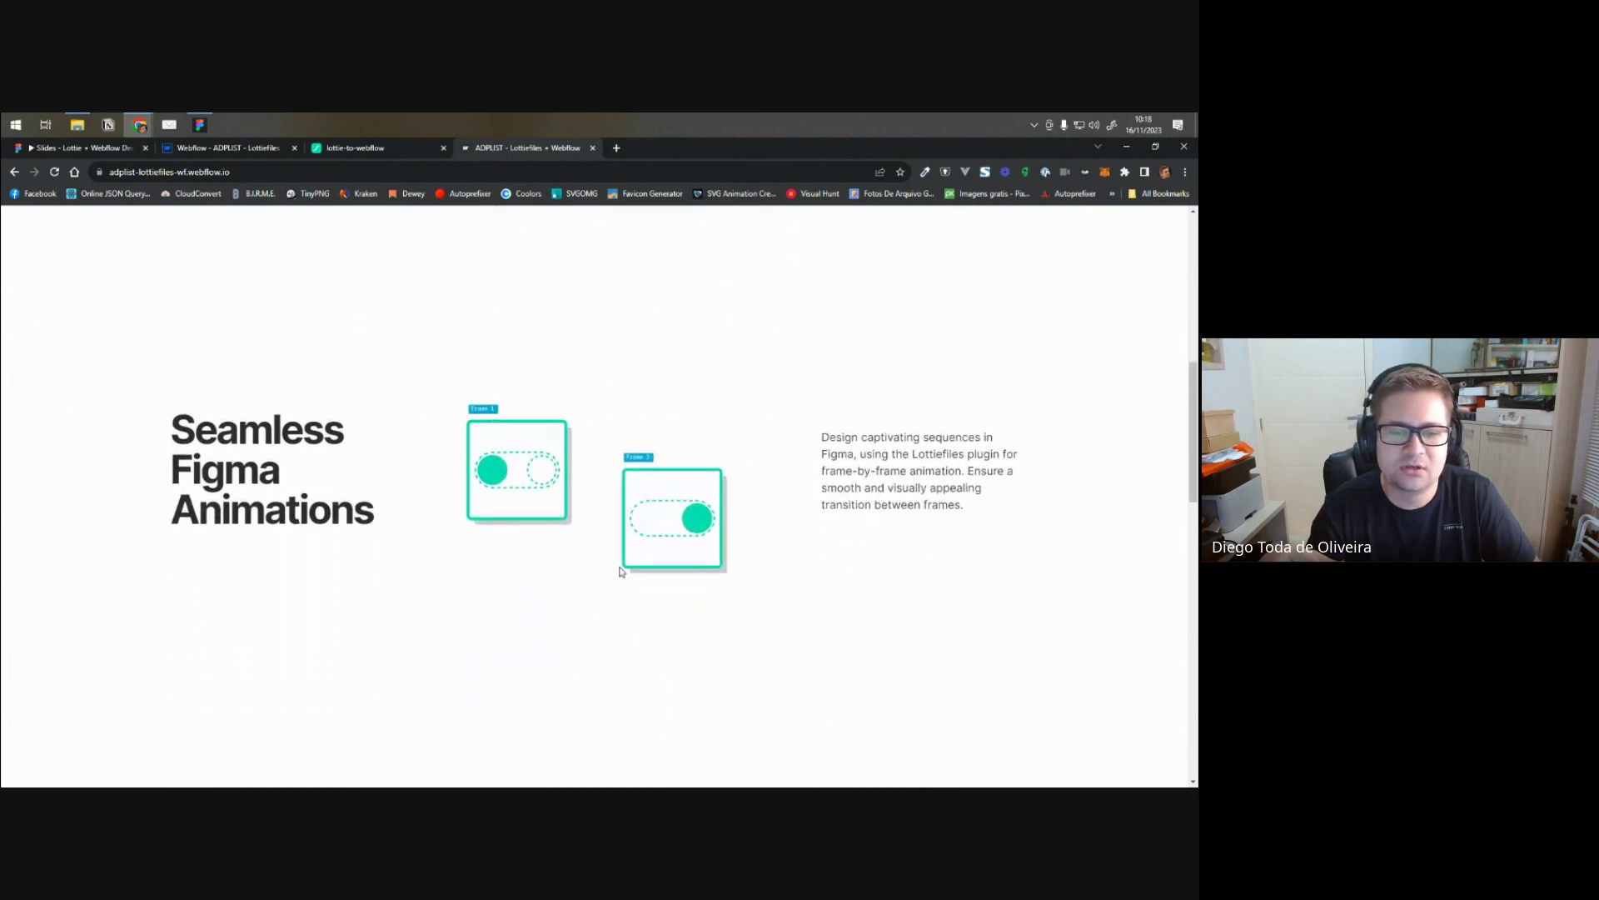
{"action": "scroll", "coordinate": [620, 572], "scroll_direction": "down", "scroll_amount": 3}
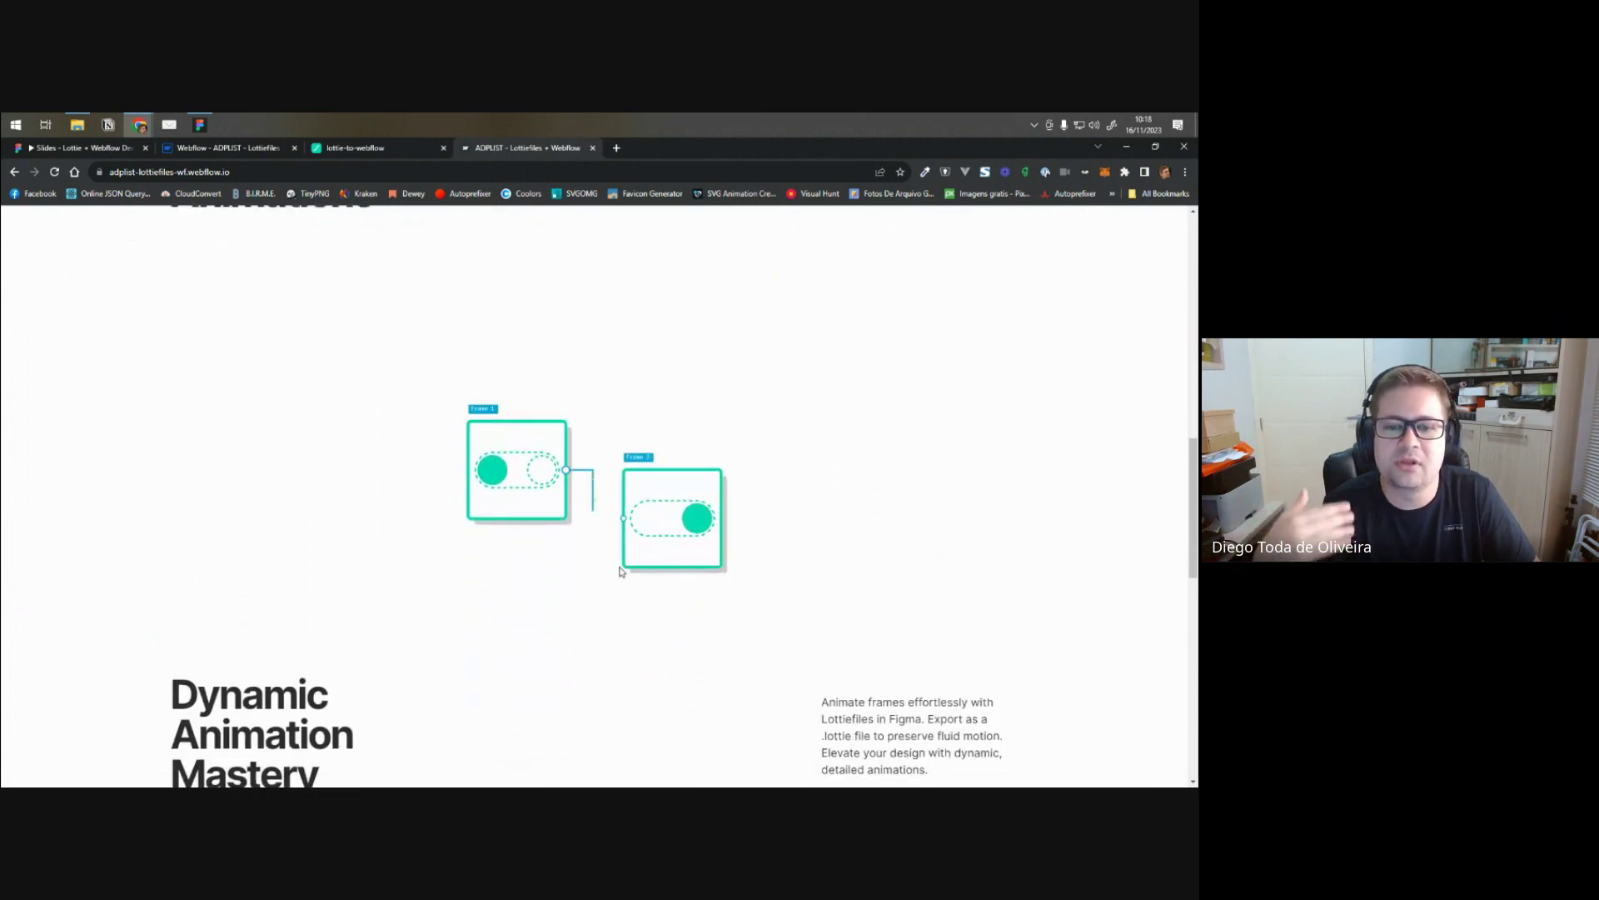
{"action": "scroll", "coordinate": [620, 572], "scroll_direction": "down", "scroll_amount": 3}
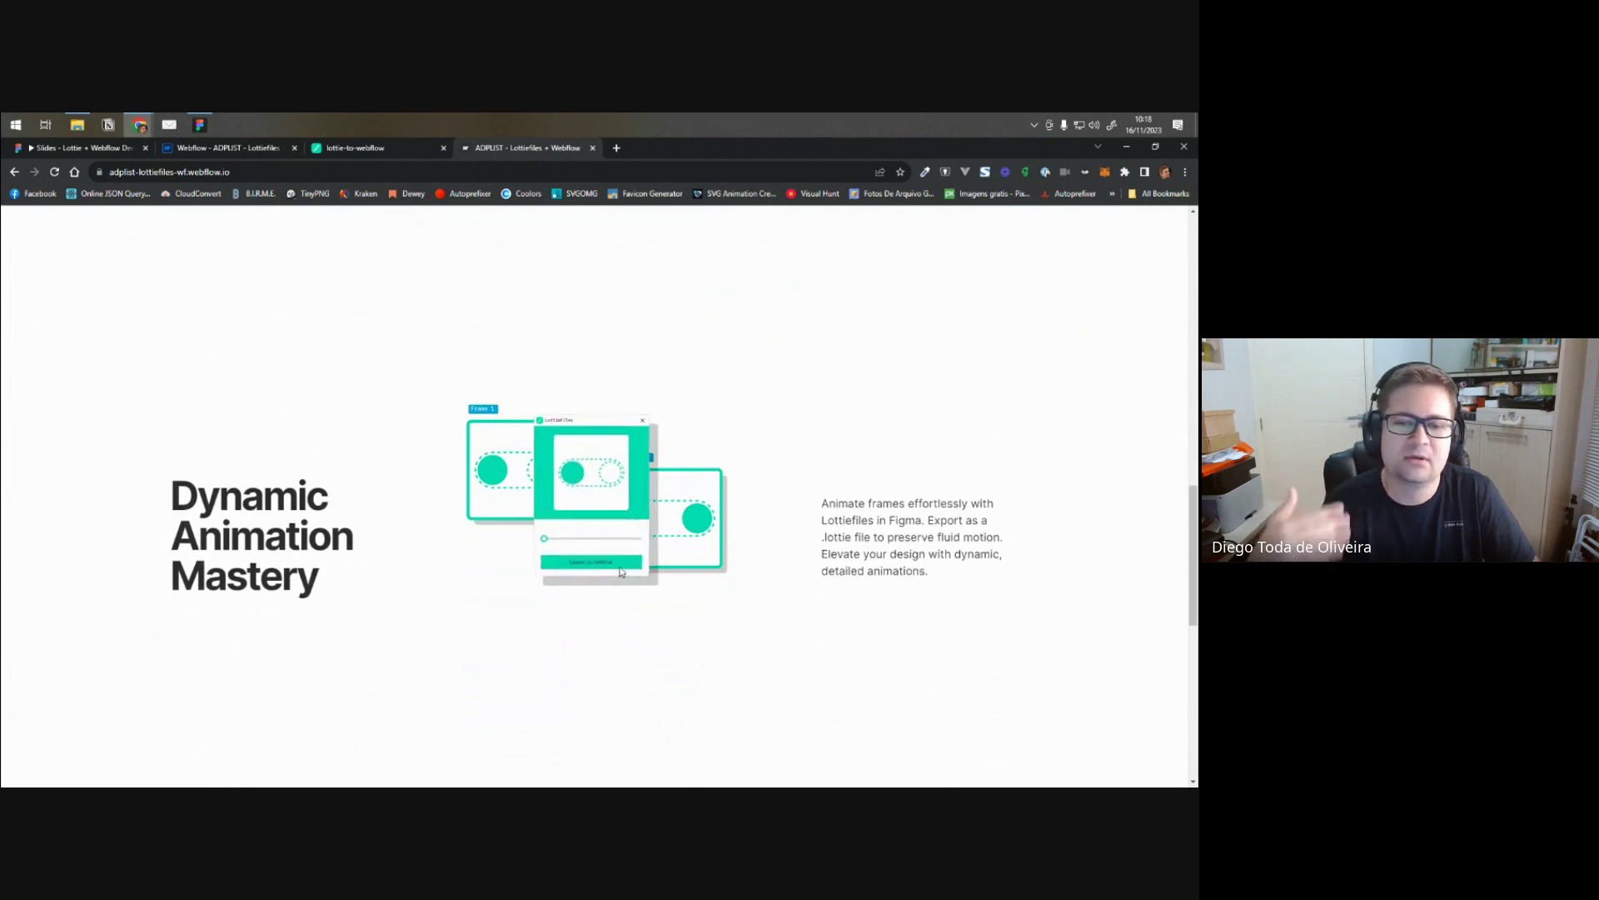
{"action": "scroll", "coordinate": [619, 572], "scroll_direction": "up", "scroll_amount": 2}
{"action": "scroll", "coordinate": [619, 571], "scroll_direction": "down", "scroll_amount": 5}
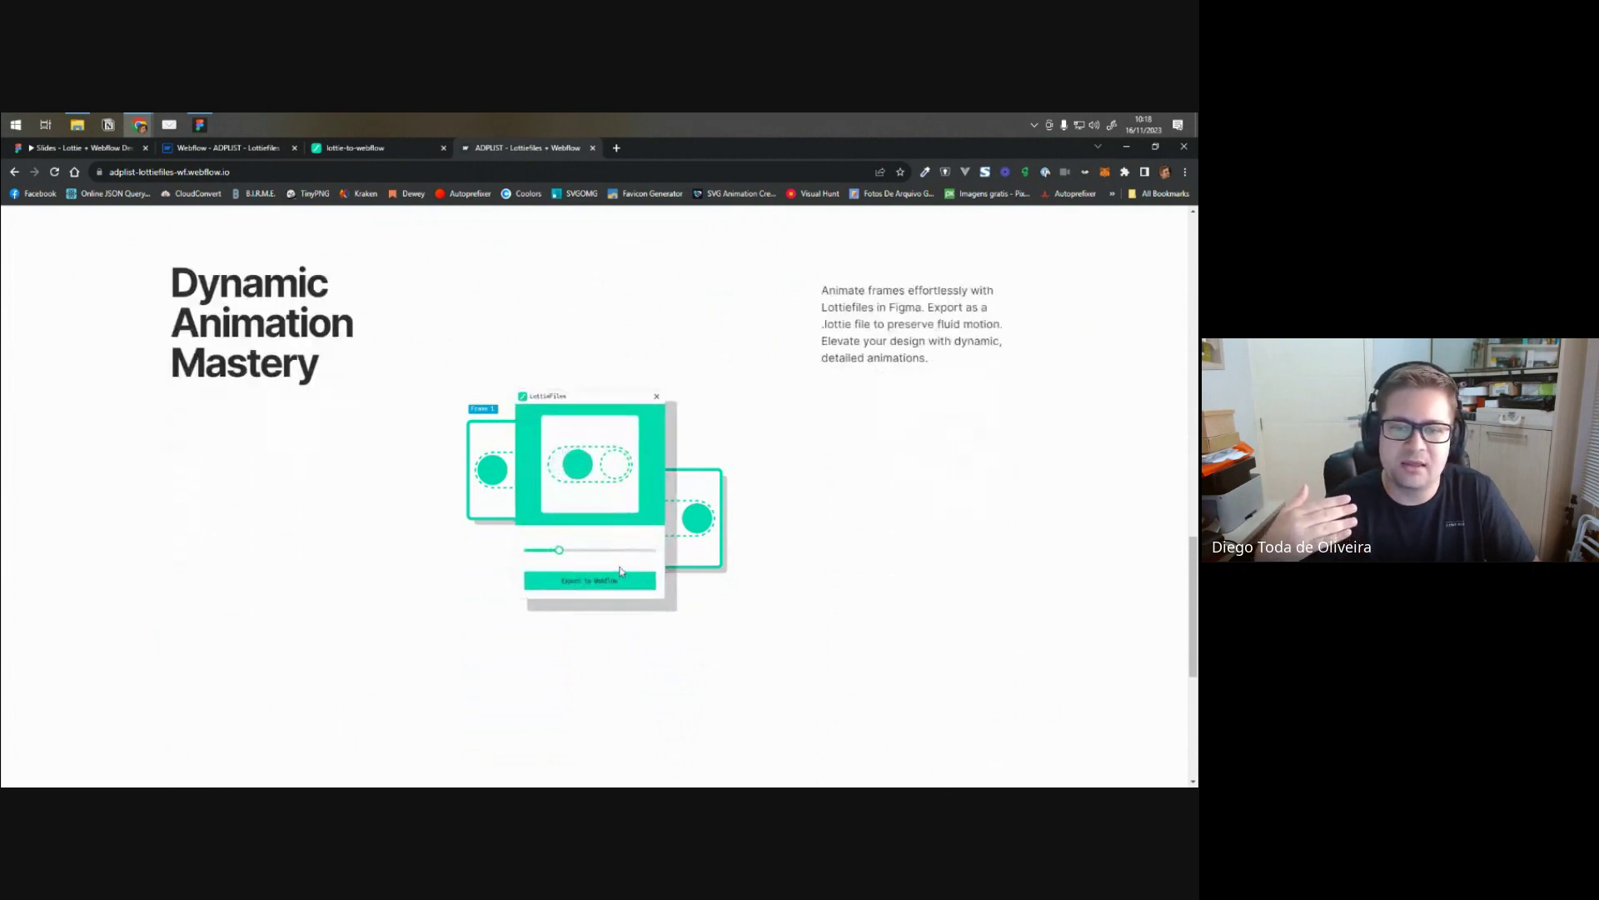
{"action": "scroll", "coordinate": [597, 721], "scroll_direction": "up", "scroll_amount": 7}
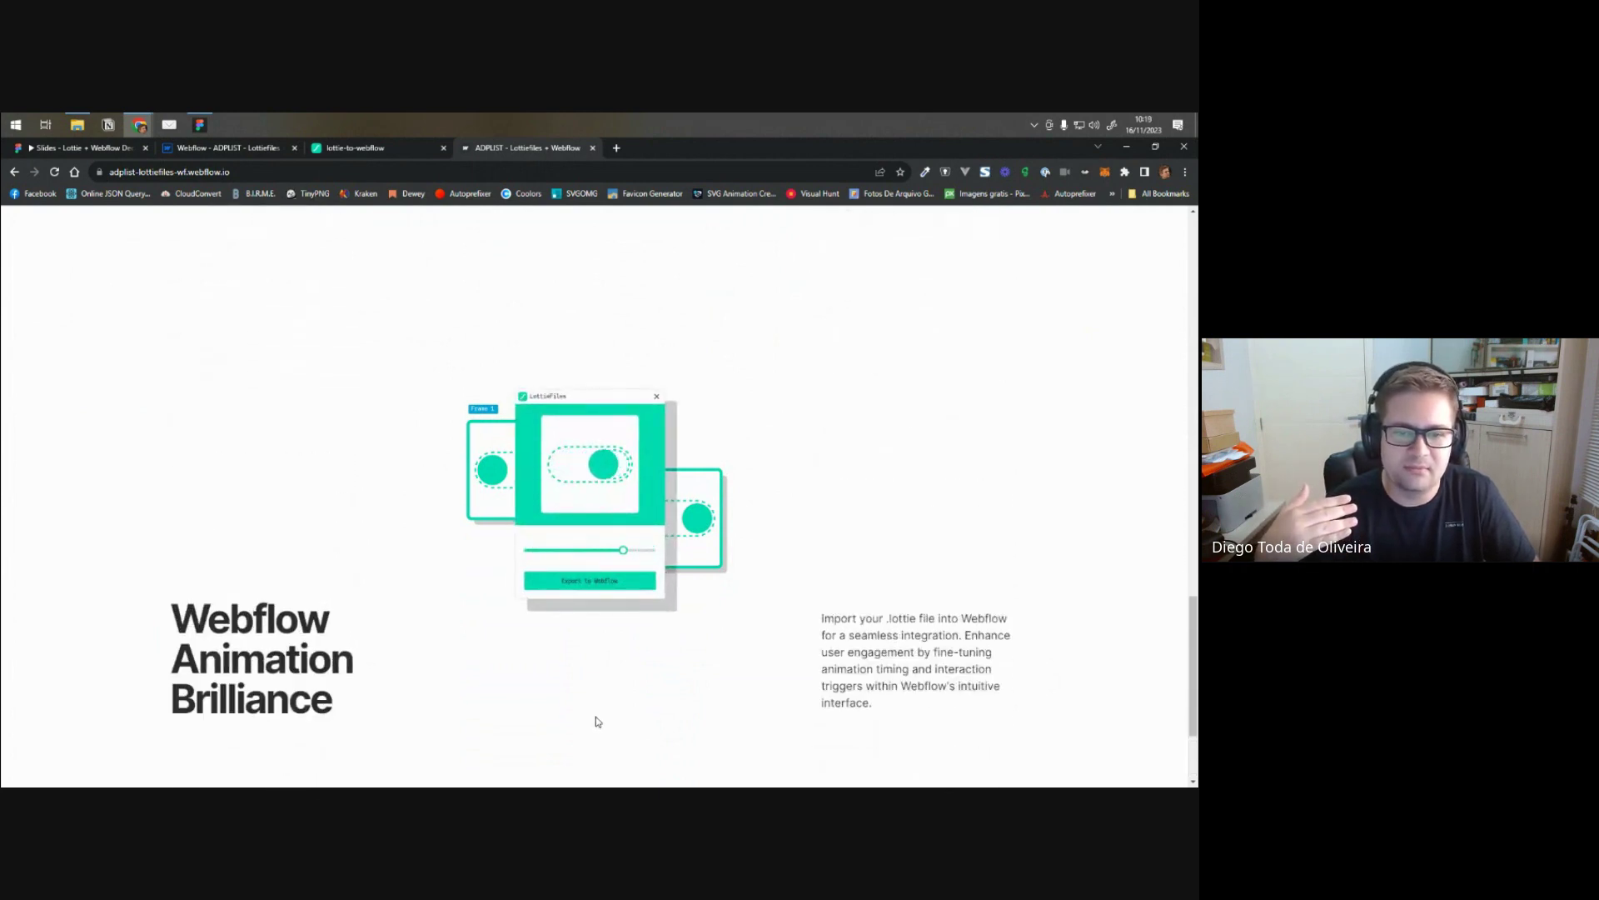
{"action": "scroll", "coordinate": [597, 721], "scroll_direction": "up", "scroll_amount": 6}
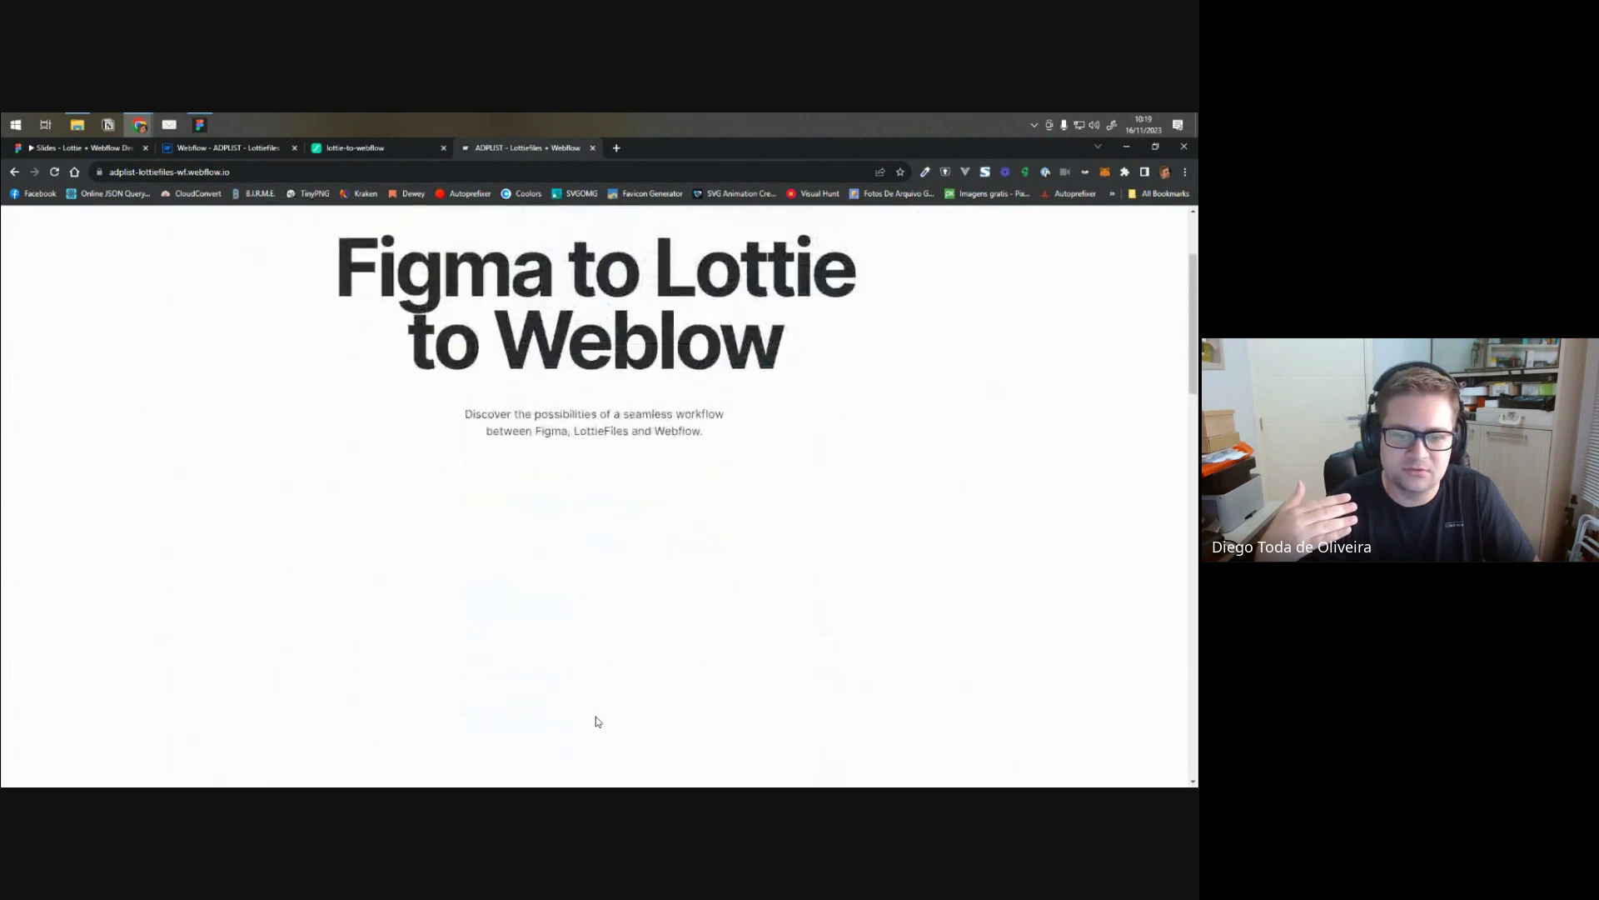
{"action": "scroll", "coordinate": [596, 722], "scroll_direction": "down", "scroll_amount": 5}
{"action": "scroll", "coordinate": [597, 721], "scroll_direction": "down", "scroll_amount": 5}
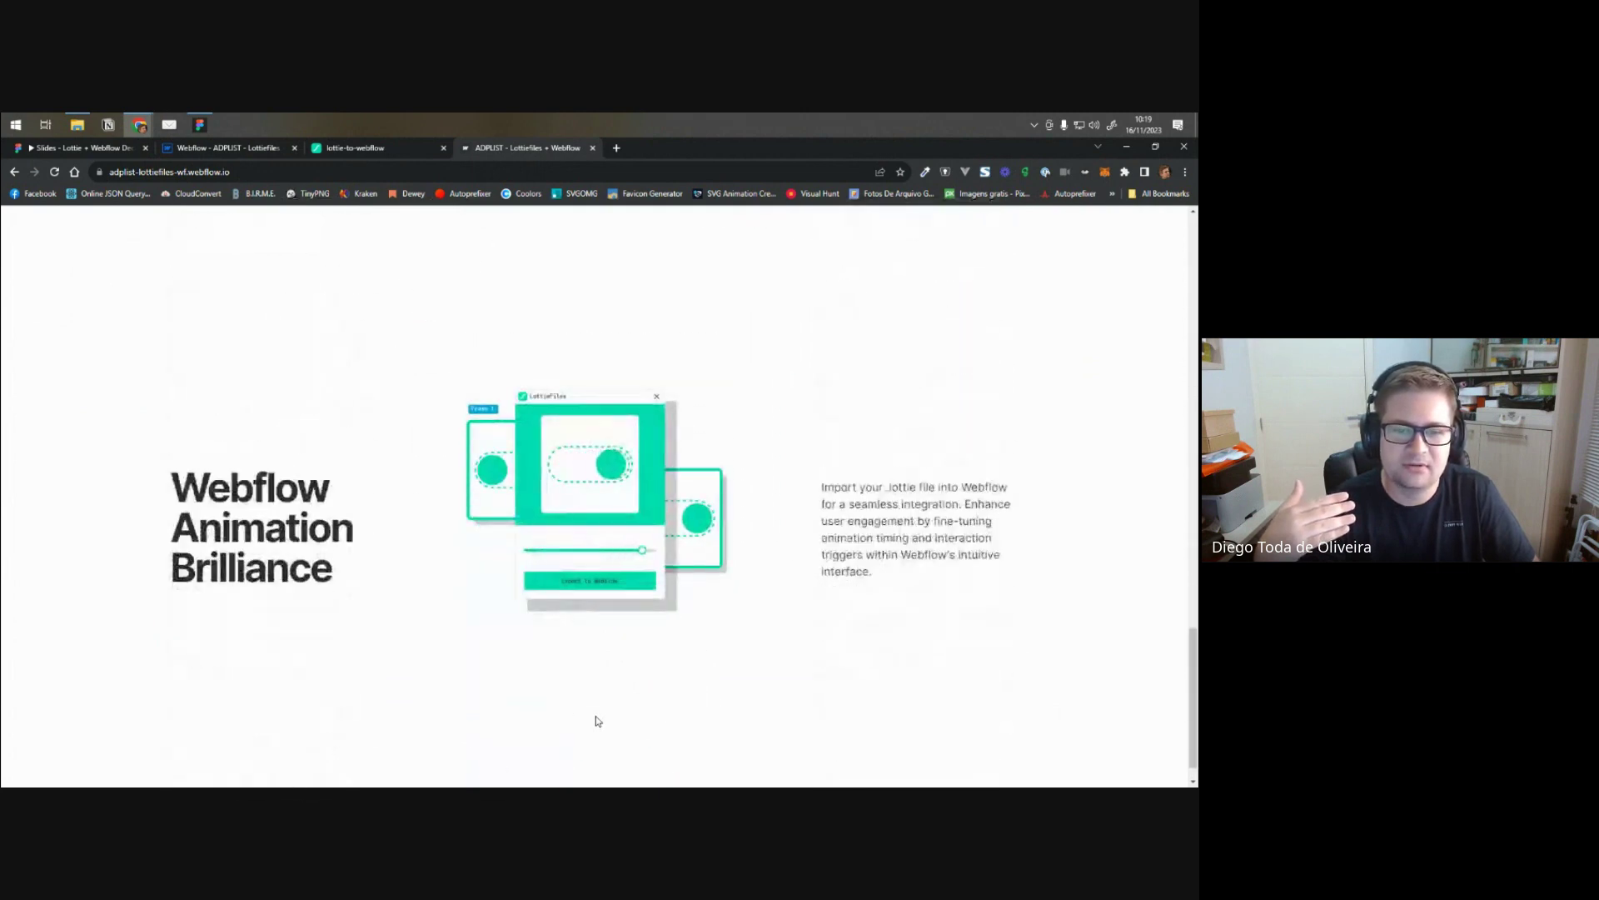
{"action": "scroll", "coordinate": [601, 581], "scroll_direction": "up", "scroll_amount": 15}
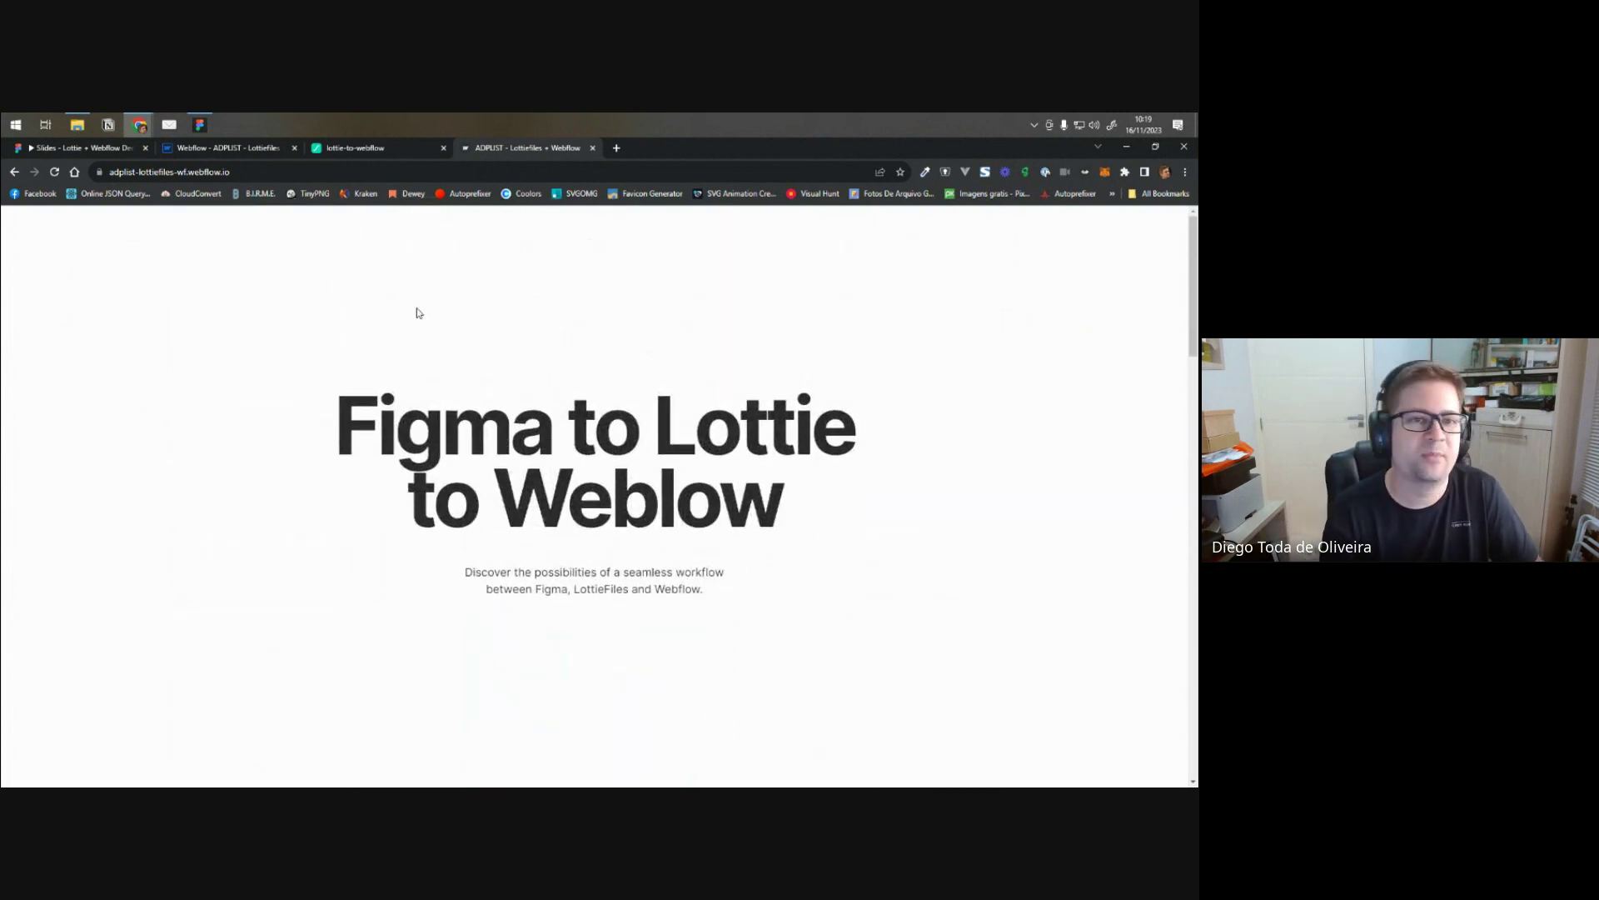
- Return to the Webflow Designer and open the 3d static page
{"action": "left_click", "coordinate": [242, 147]}
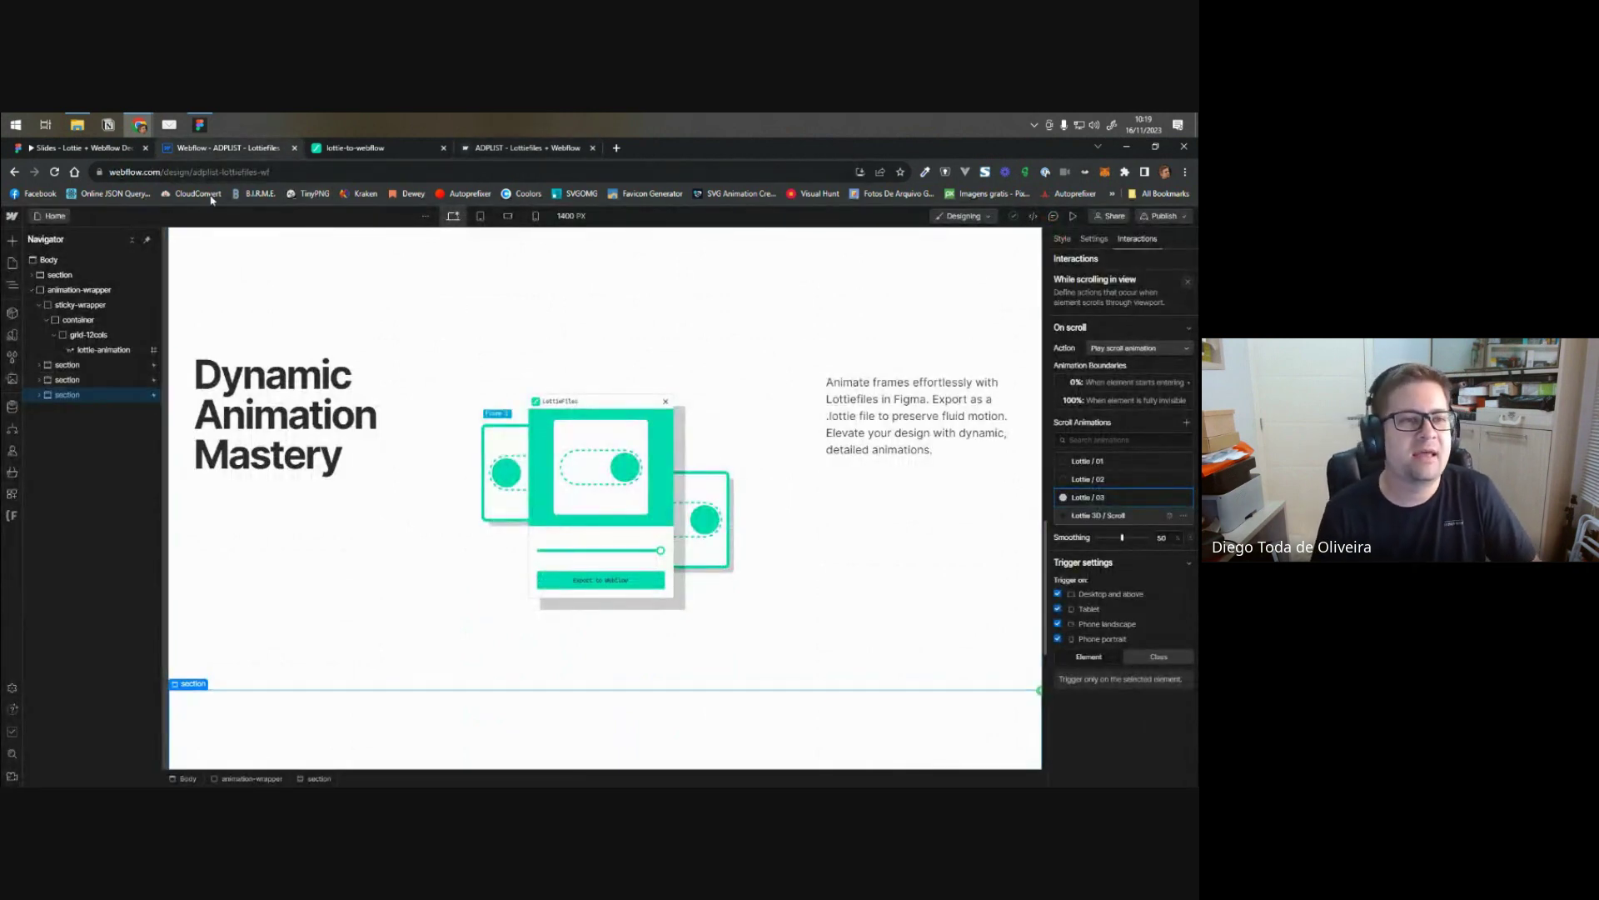
{"action": "mouse_move", "coordinate": [87, 156]}
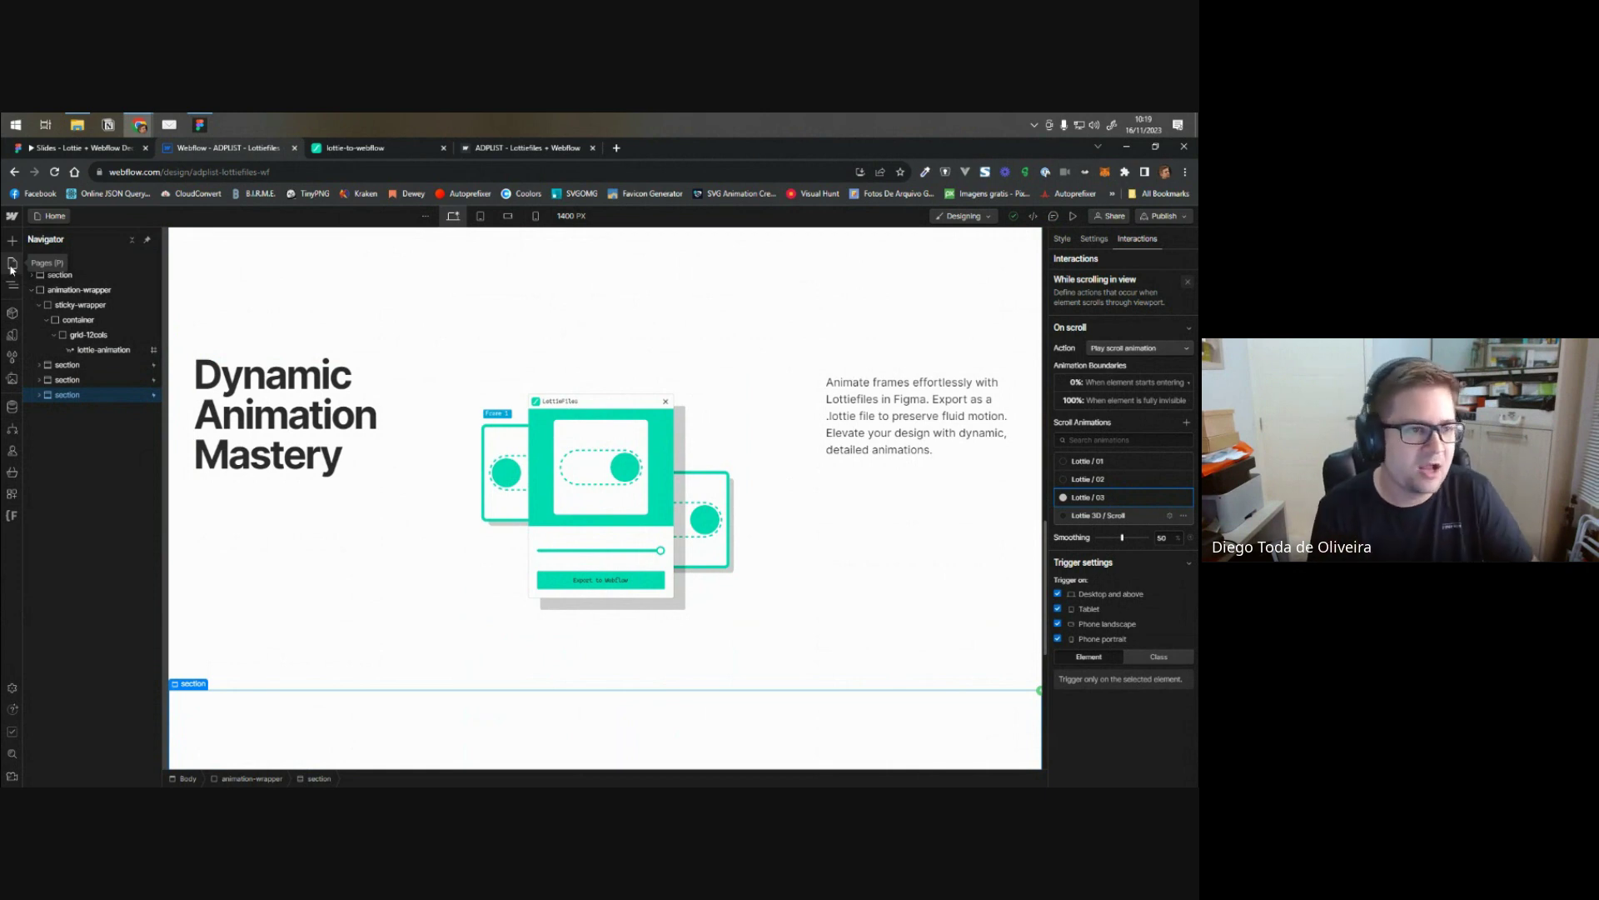
{"action": "left_click", "coordinate": [11, 267]}
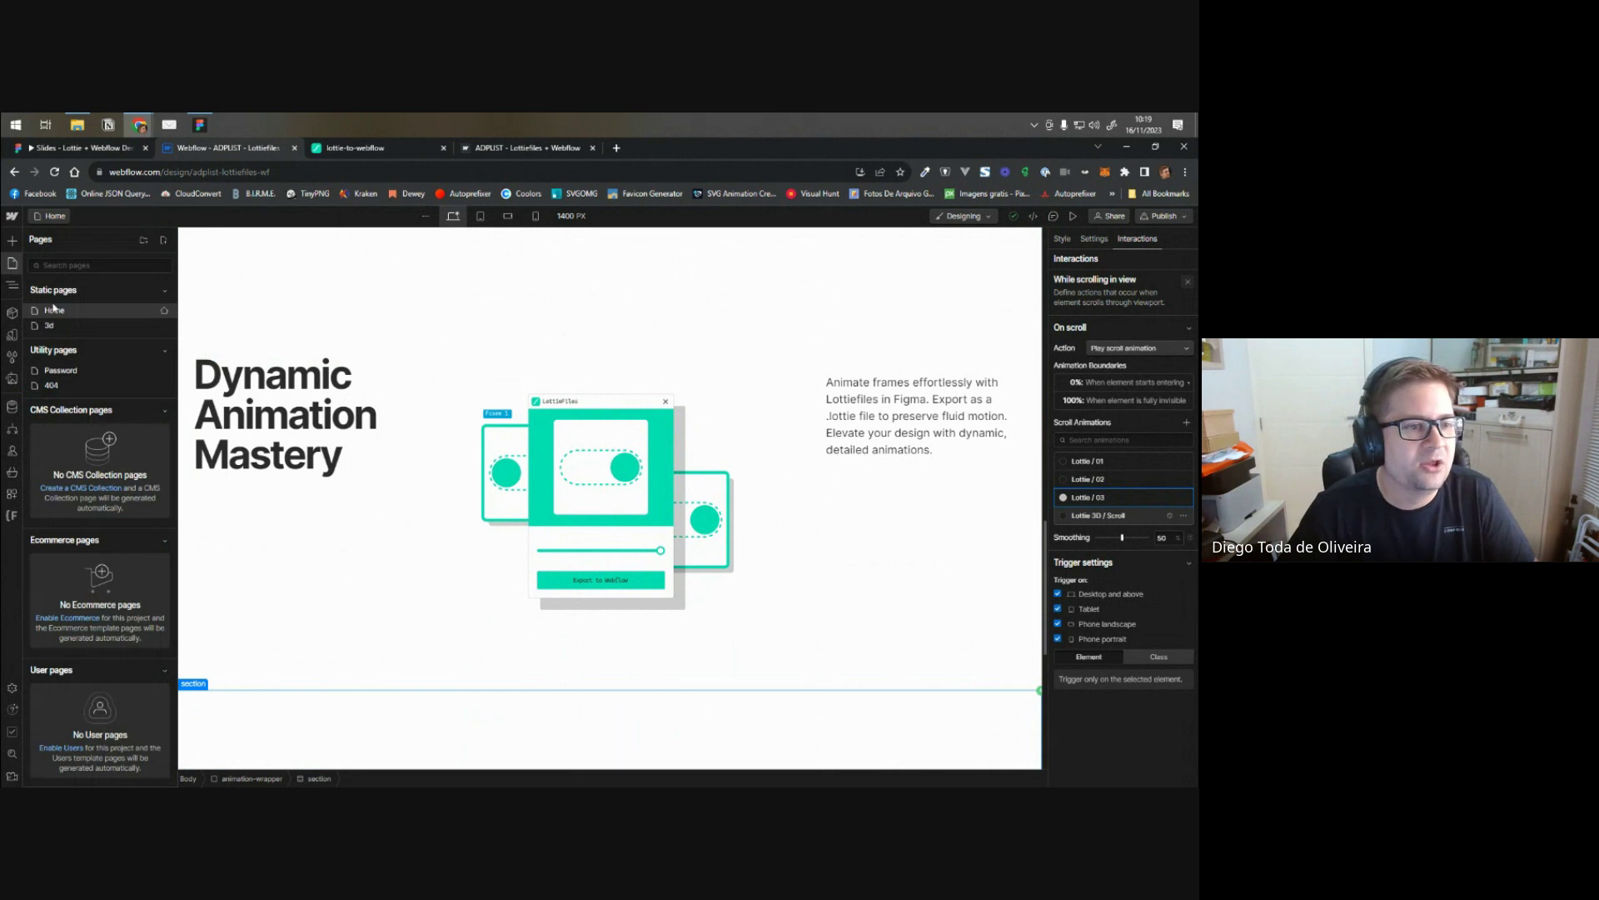
{"action": "left_click", "coordinate": [58, 330]}
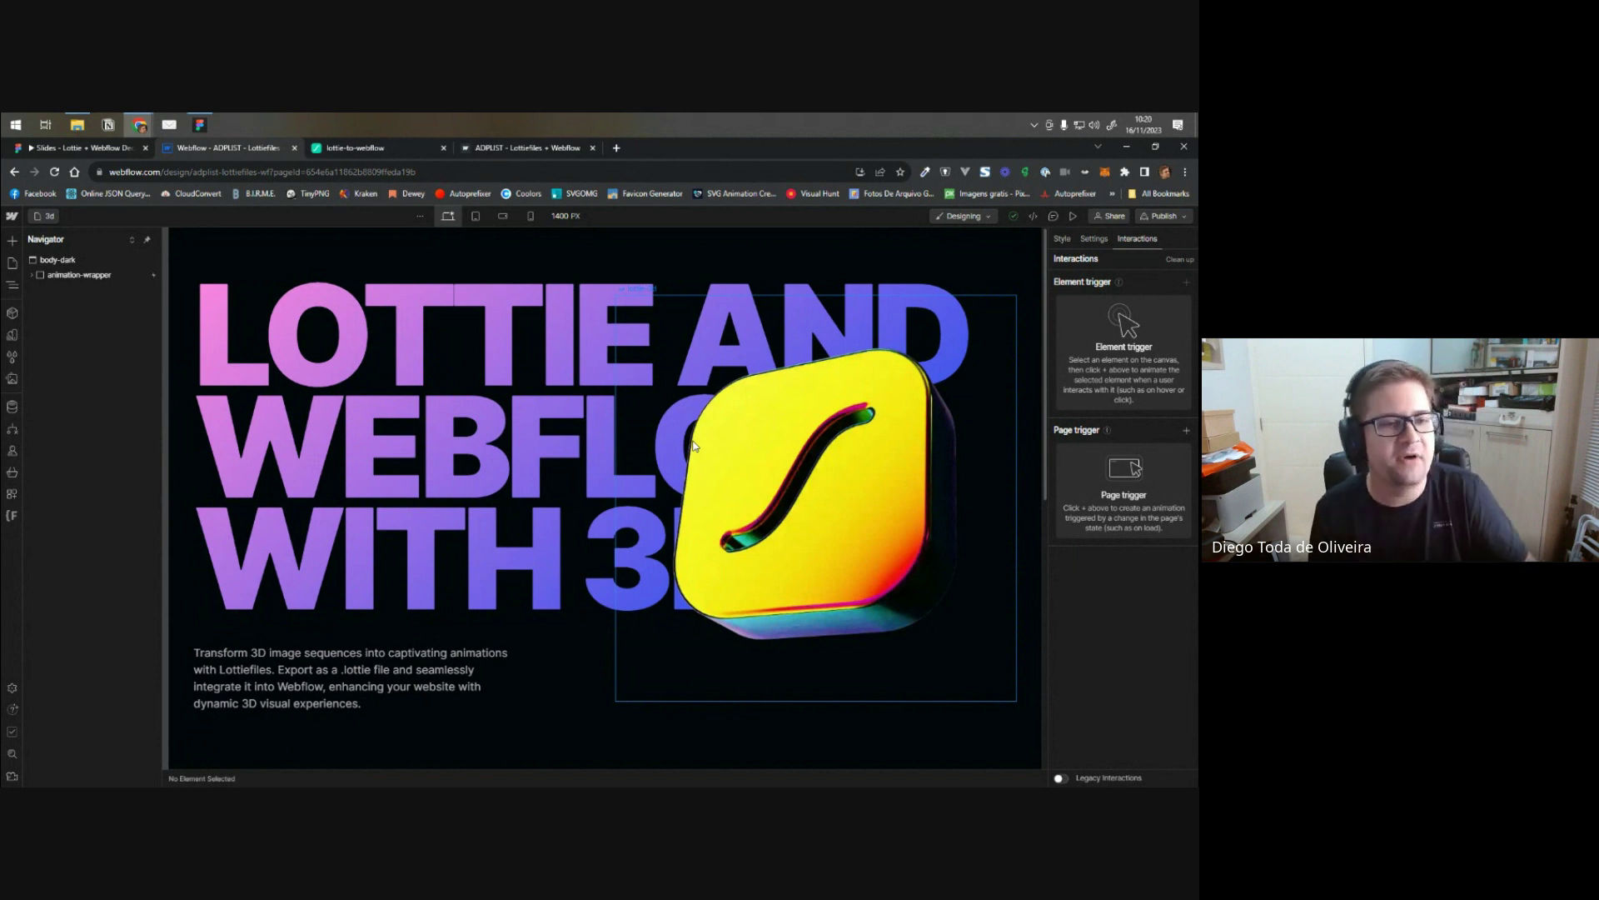
- Switch to File Explorer and browse the lottie-3d image sequence, stepping through the frames from 01 to 13
{"action": "left_click", "coordinate": [76, 124]}
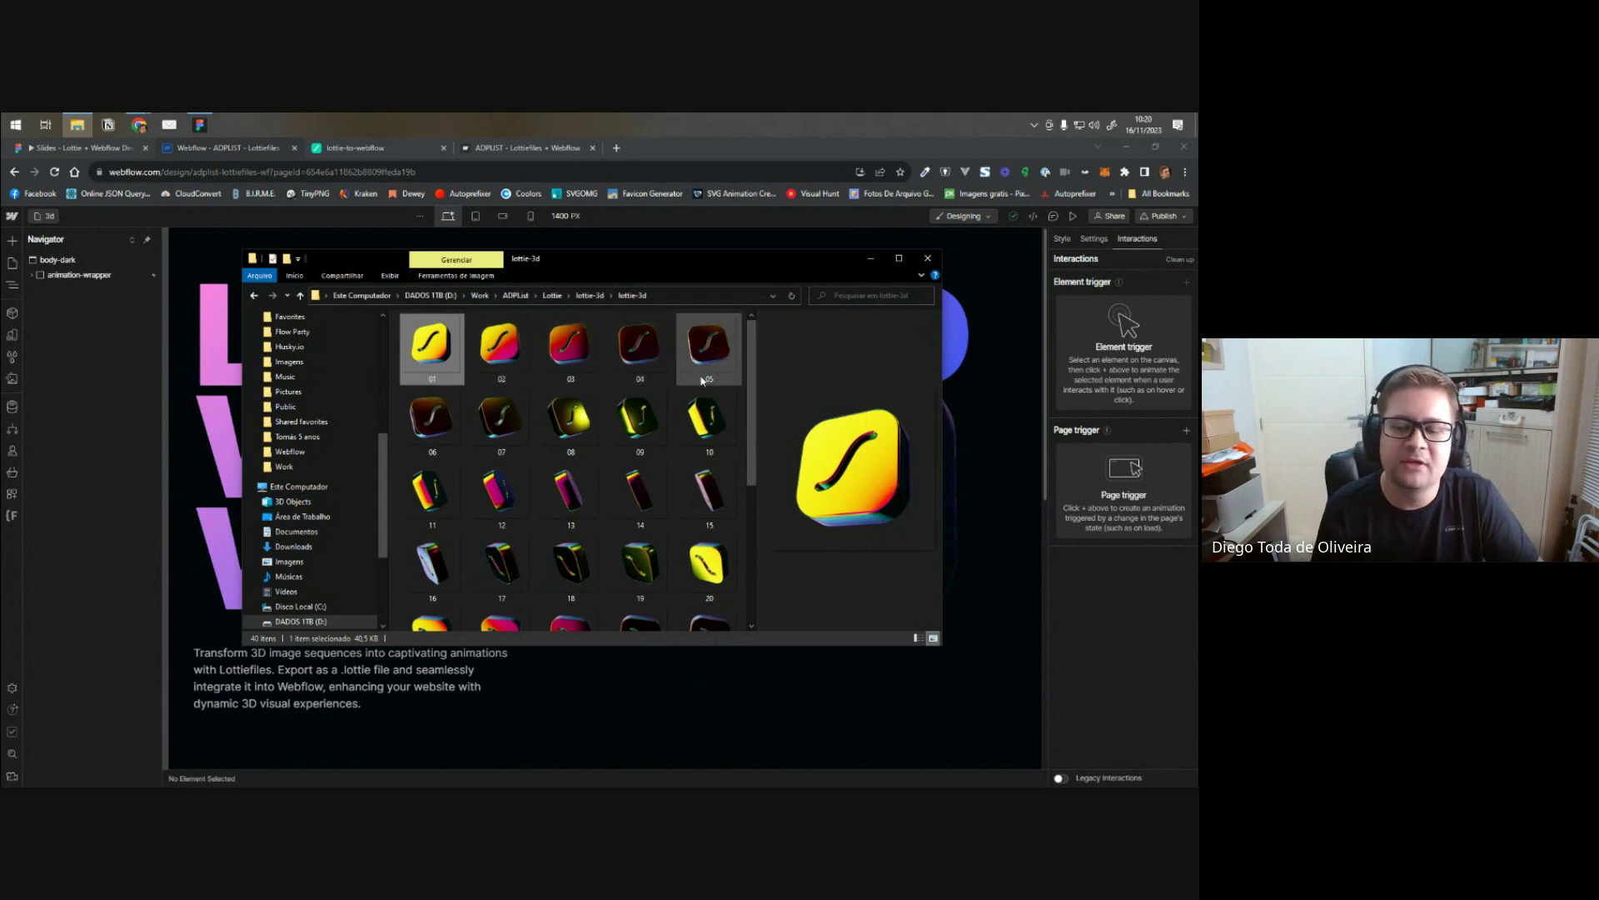
{"action": "scroll", "coordinate": [509, 416], "scroll_direction": "down", "scroll_amount": 4}
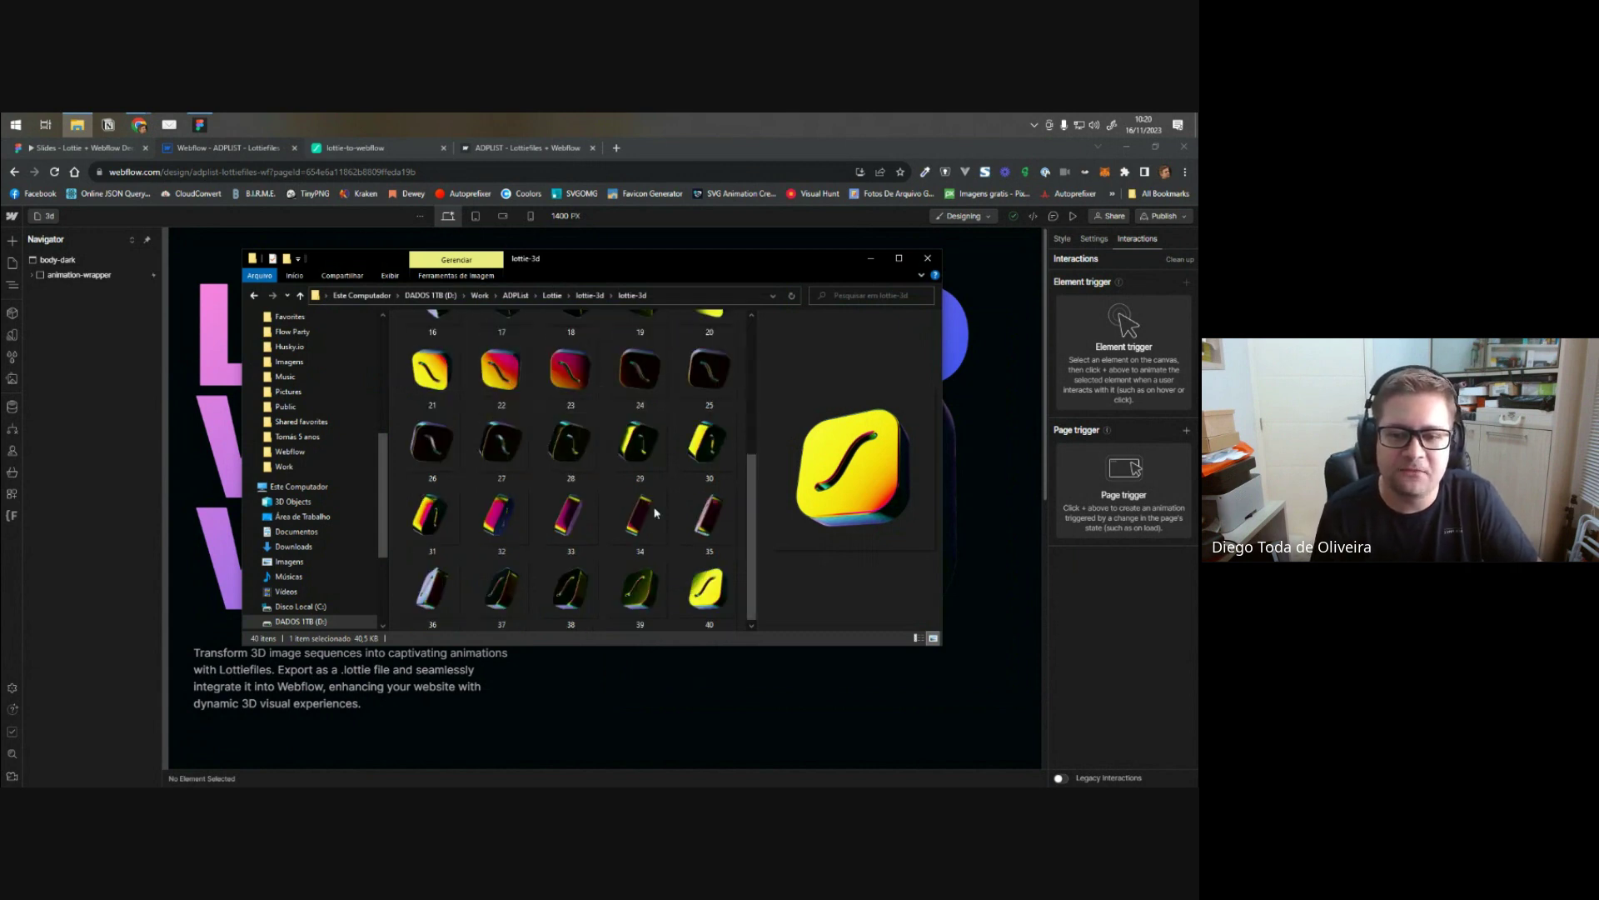
{"action": "left_click", "coordinate": [709, 587]}
{"action": "key", "text": "Home"}
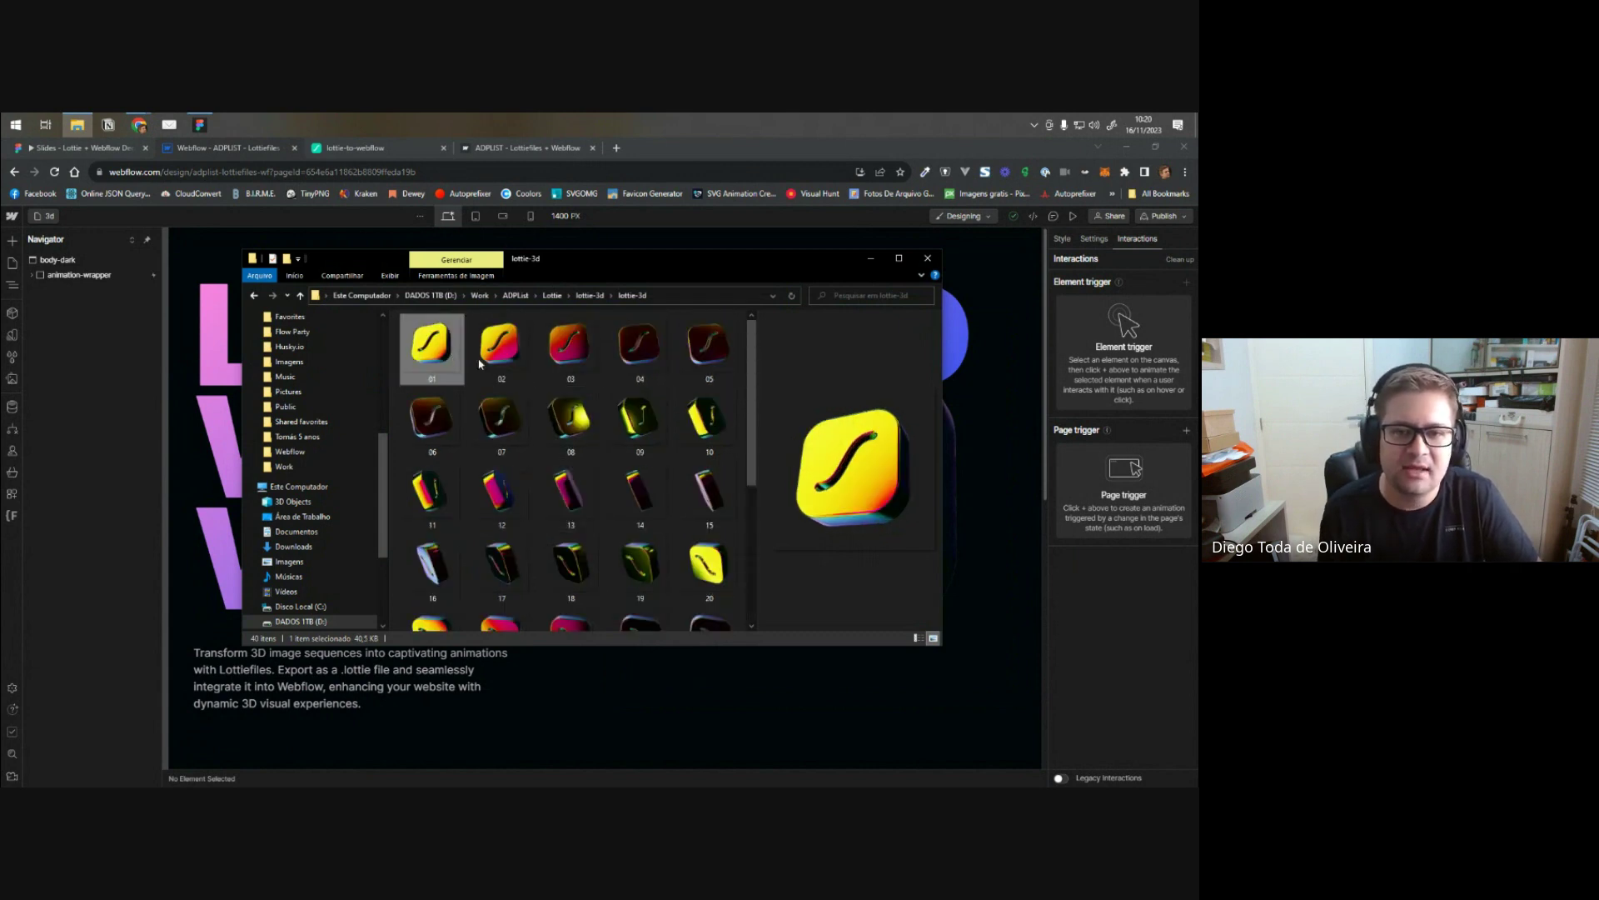
{"action": "key", "text": "Right"}
{"action": "key", "text": "Right"}
{"action": "key", "text": "Right"}
{"action": "key", "text": "Right"}
{"action": "key", "text": "Right"}
{"action": "key", "text": "Right"}
{"action": "key", "text": "Right"}
{"action": "key", "text": "Right"}
{"action": "key", "text": "Right"}
{"action": "key", "text": "Right"}
{"action": "key", "text": "Right"}
{"action": "key", "text": "Right"}
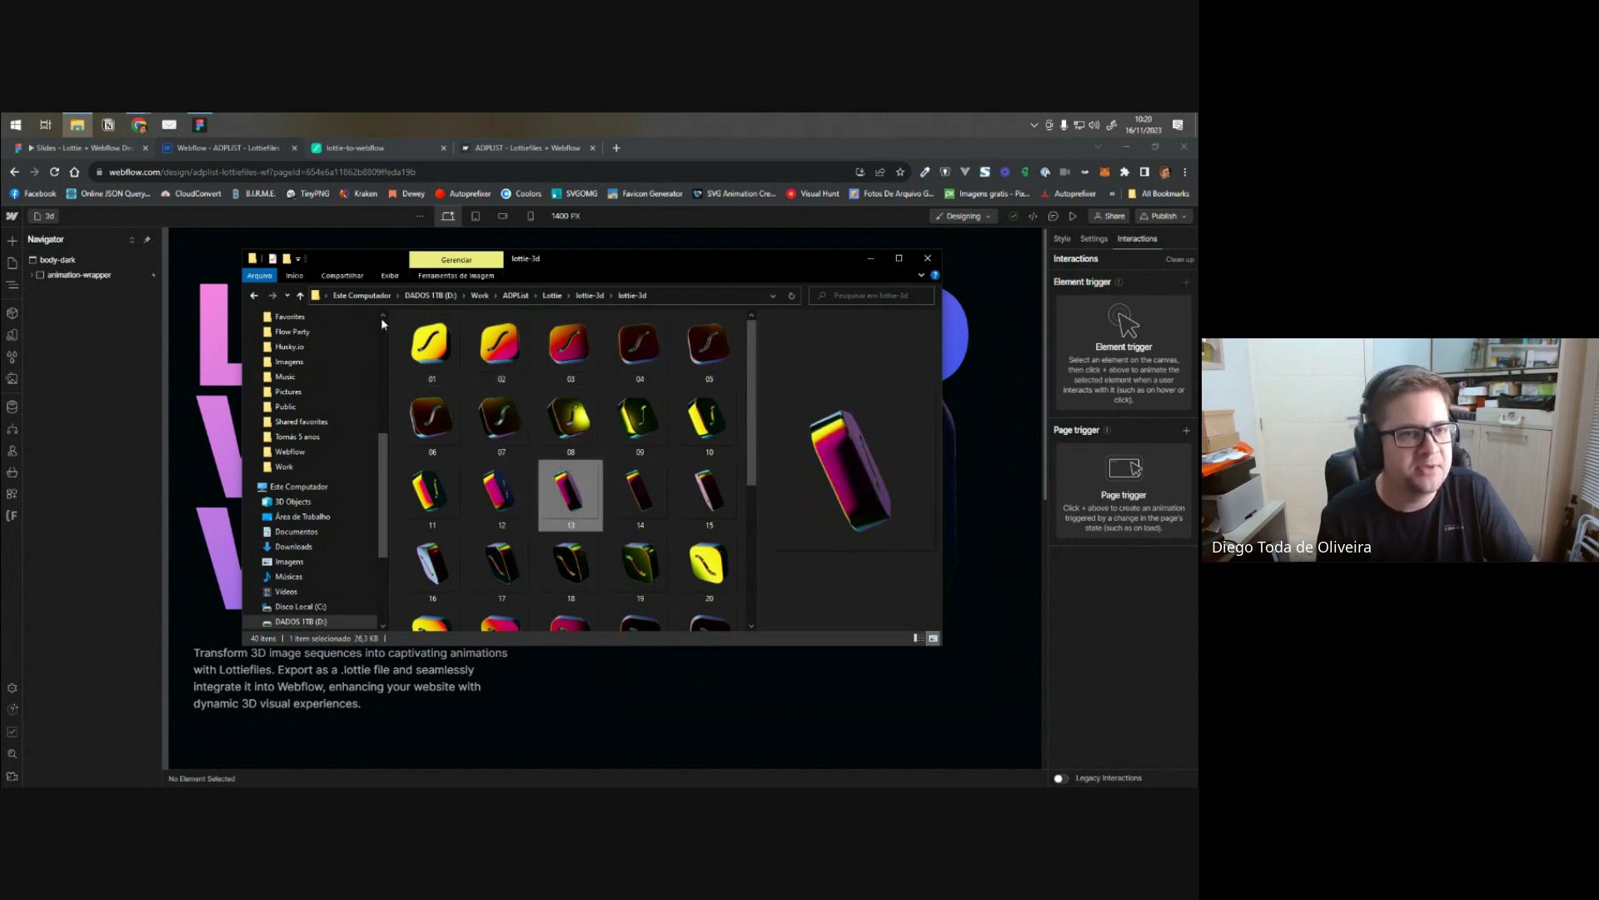
- Switch to Figma, close the LottieFiles plugin, and open the Example 02 page to examine the frames holding the 3D image sequence
{"action": "left_click", "coordinate": [201, 125]}
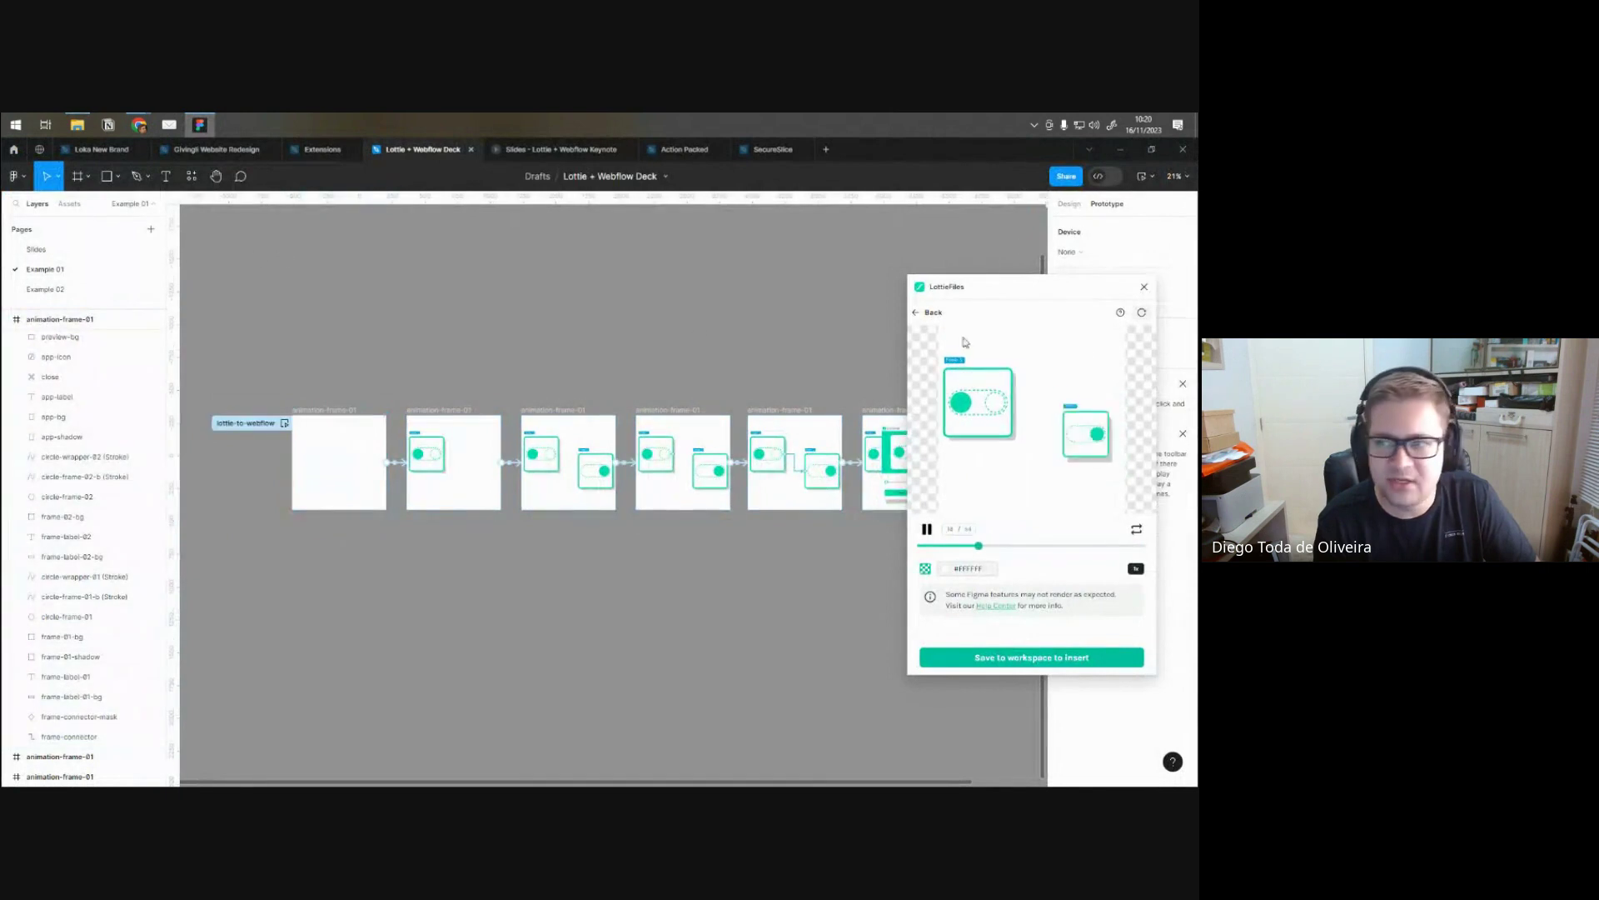
{"action": "left_click", "coordinate": [1144, 287]}
{"action": "left_click", "coordinate": [93, 290]}
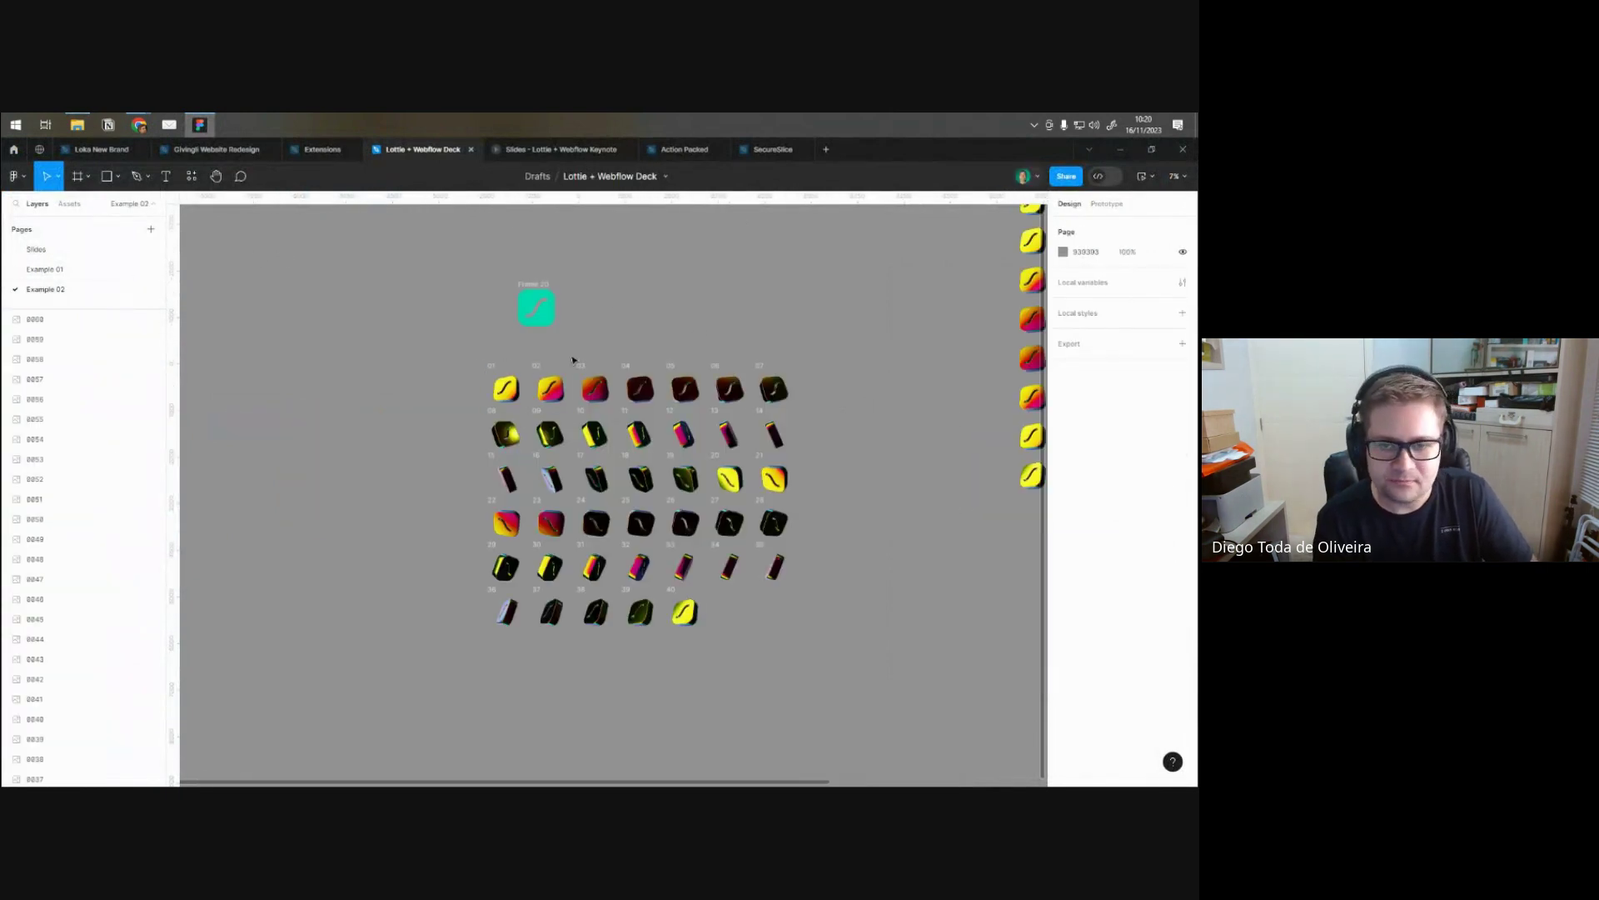
{"action": "left_click", "coordinate": [193, 176]}
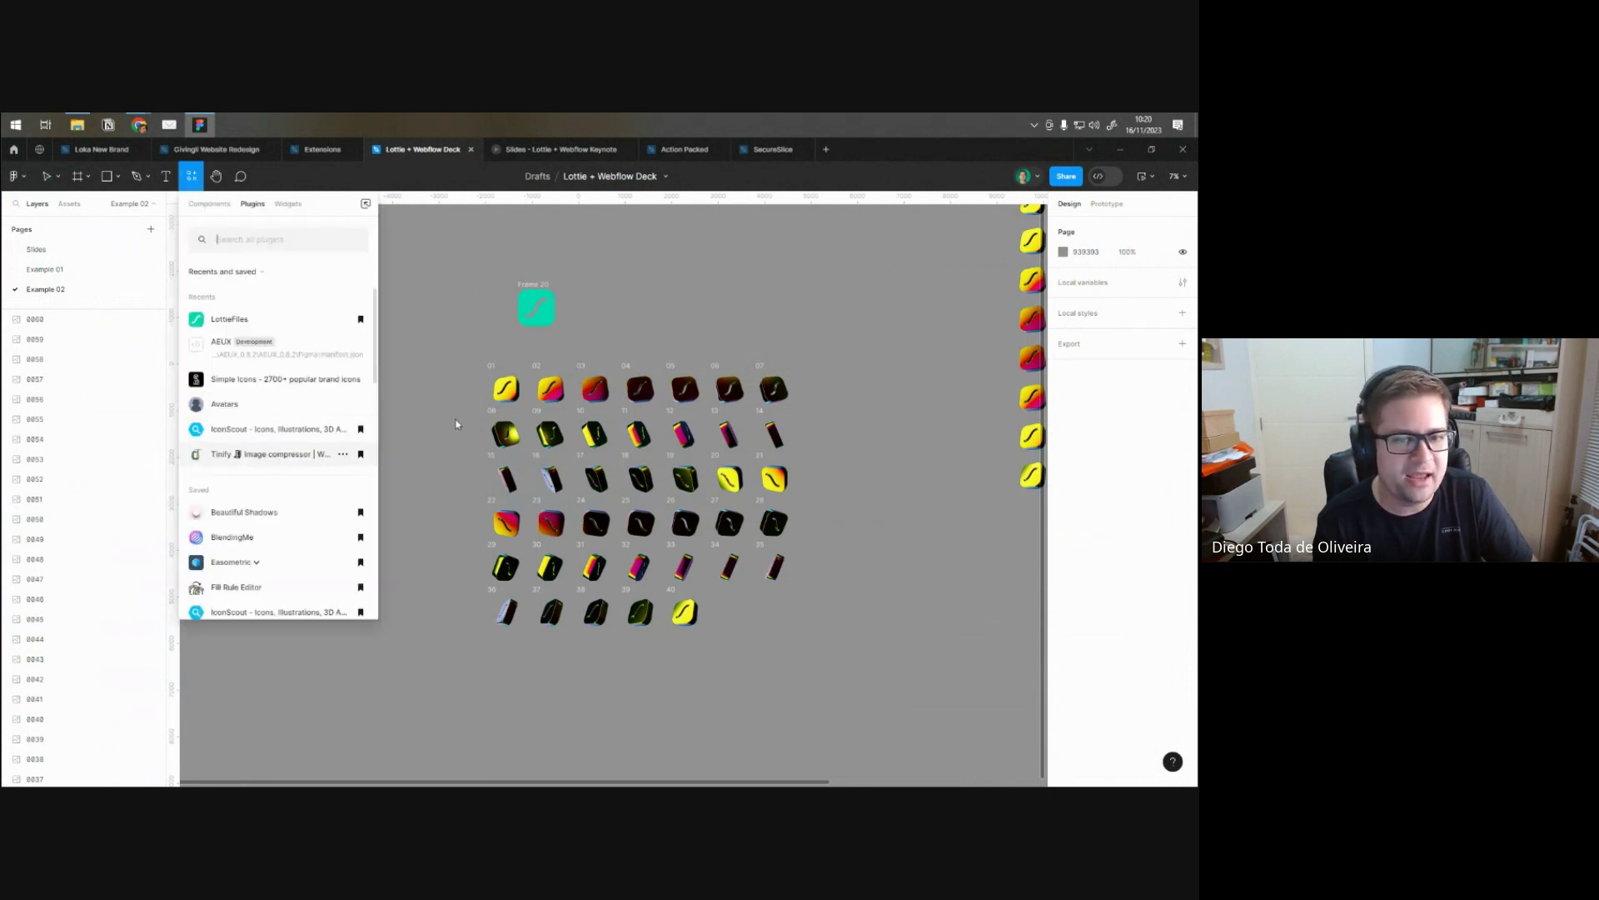
{"action": "left_click", "coordinate": [486, 361]}
{"action": "left_click_drag", "start_coordinate": [486, 360], "coordinate": [842, 678]}
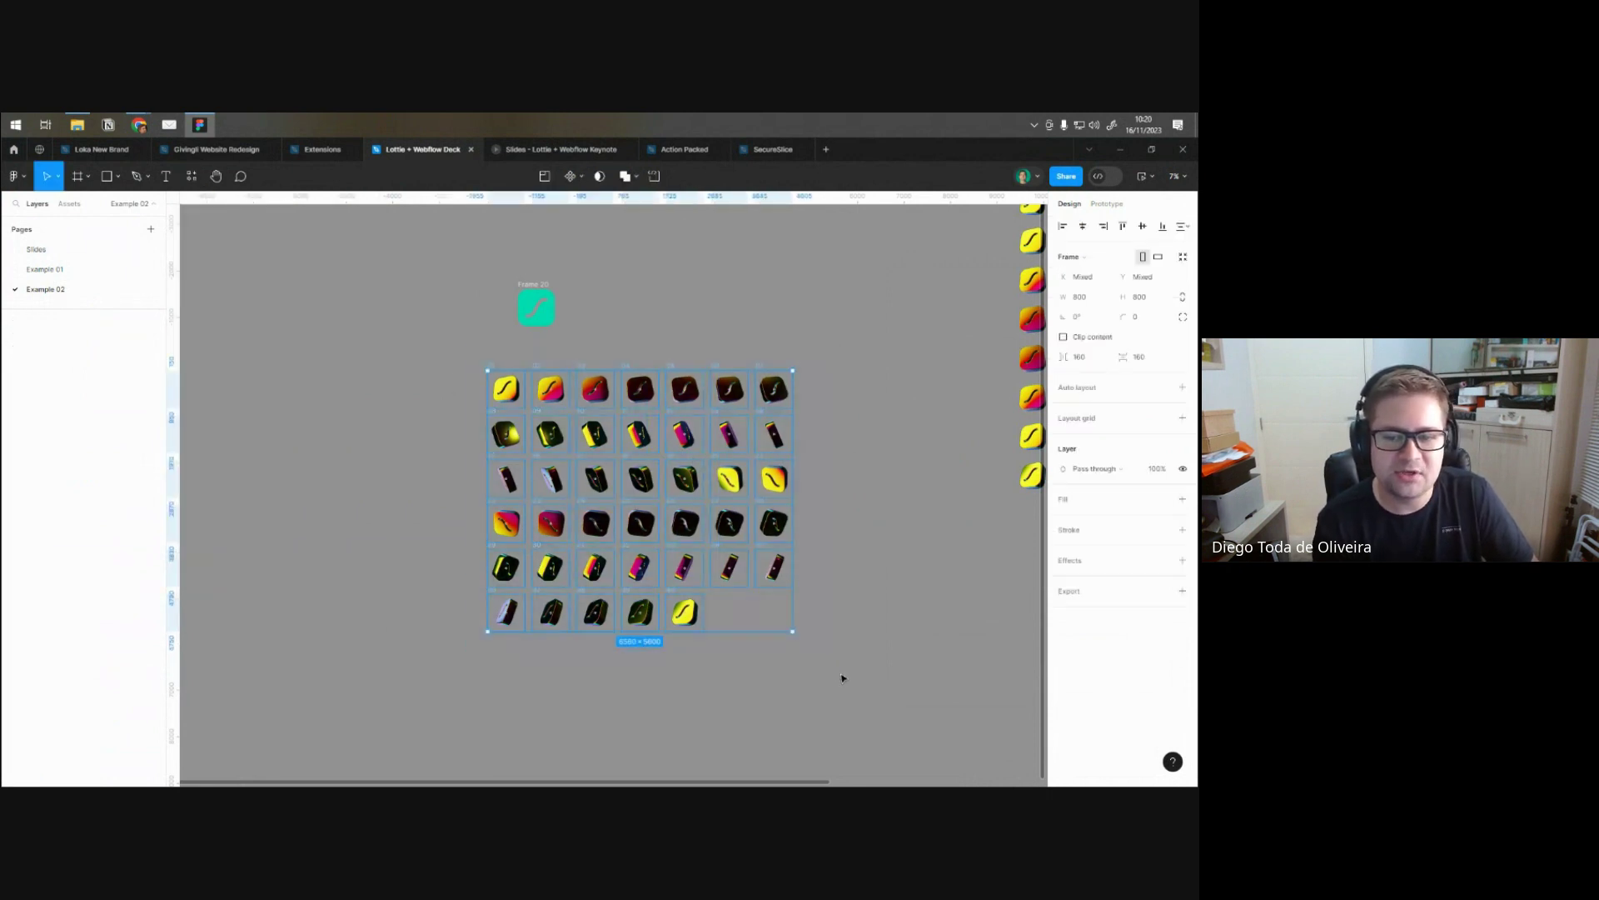
{"action": "key", "text": "Escape"}
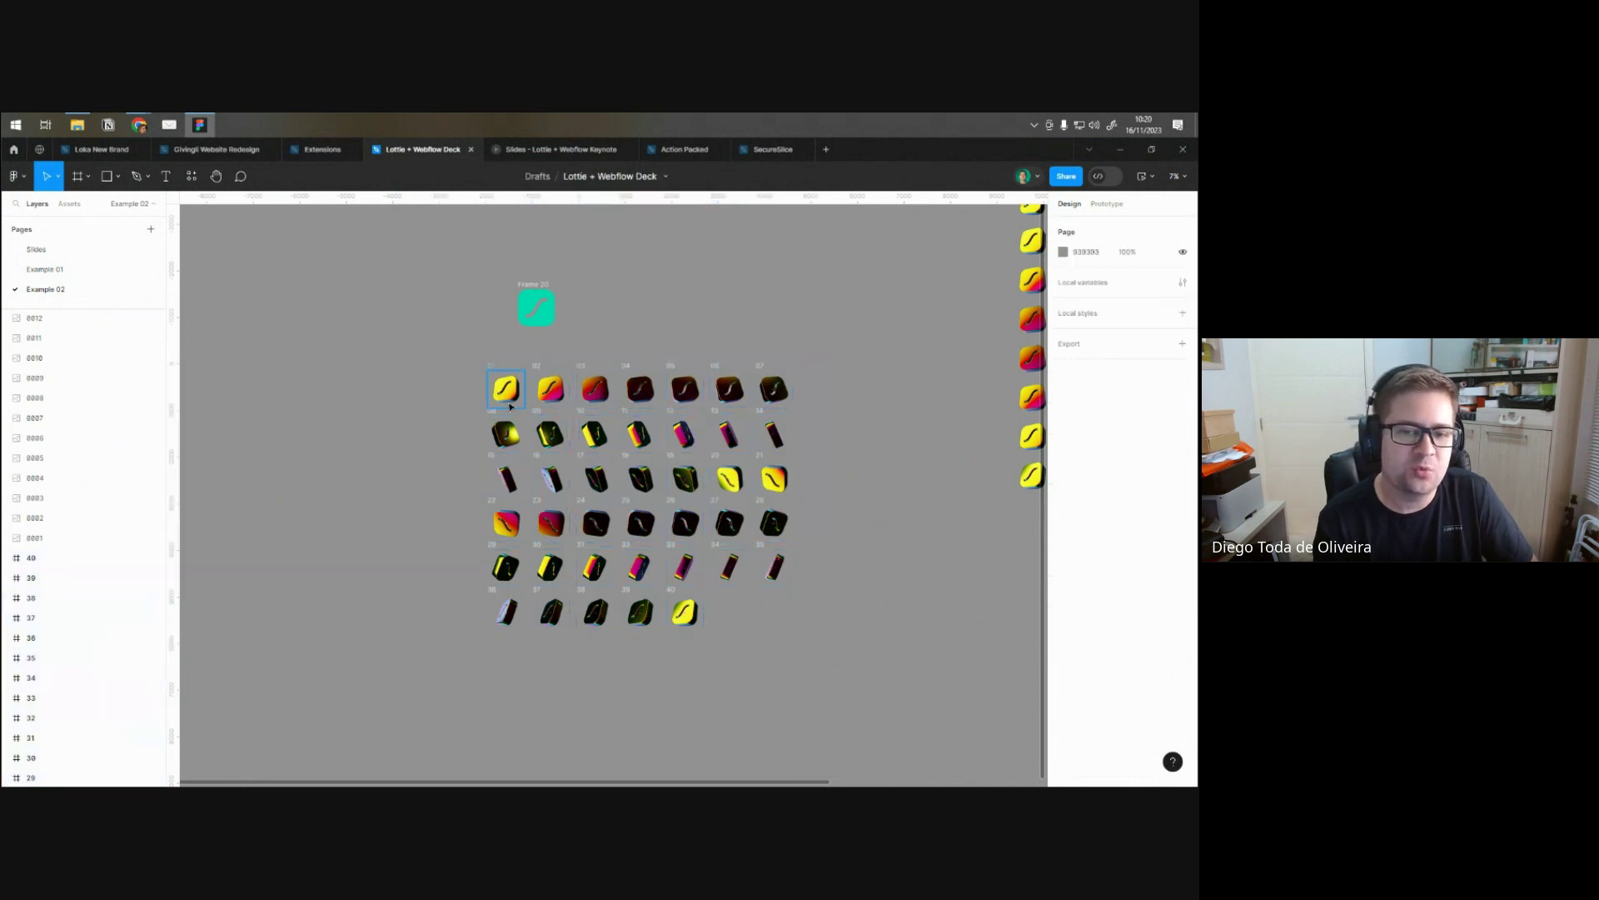
{"action": "left_click", "coordinate": [509, 404]}
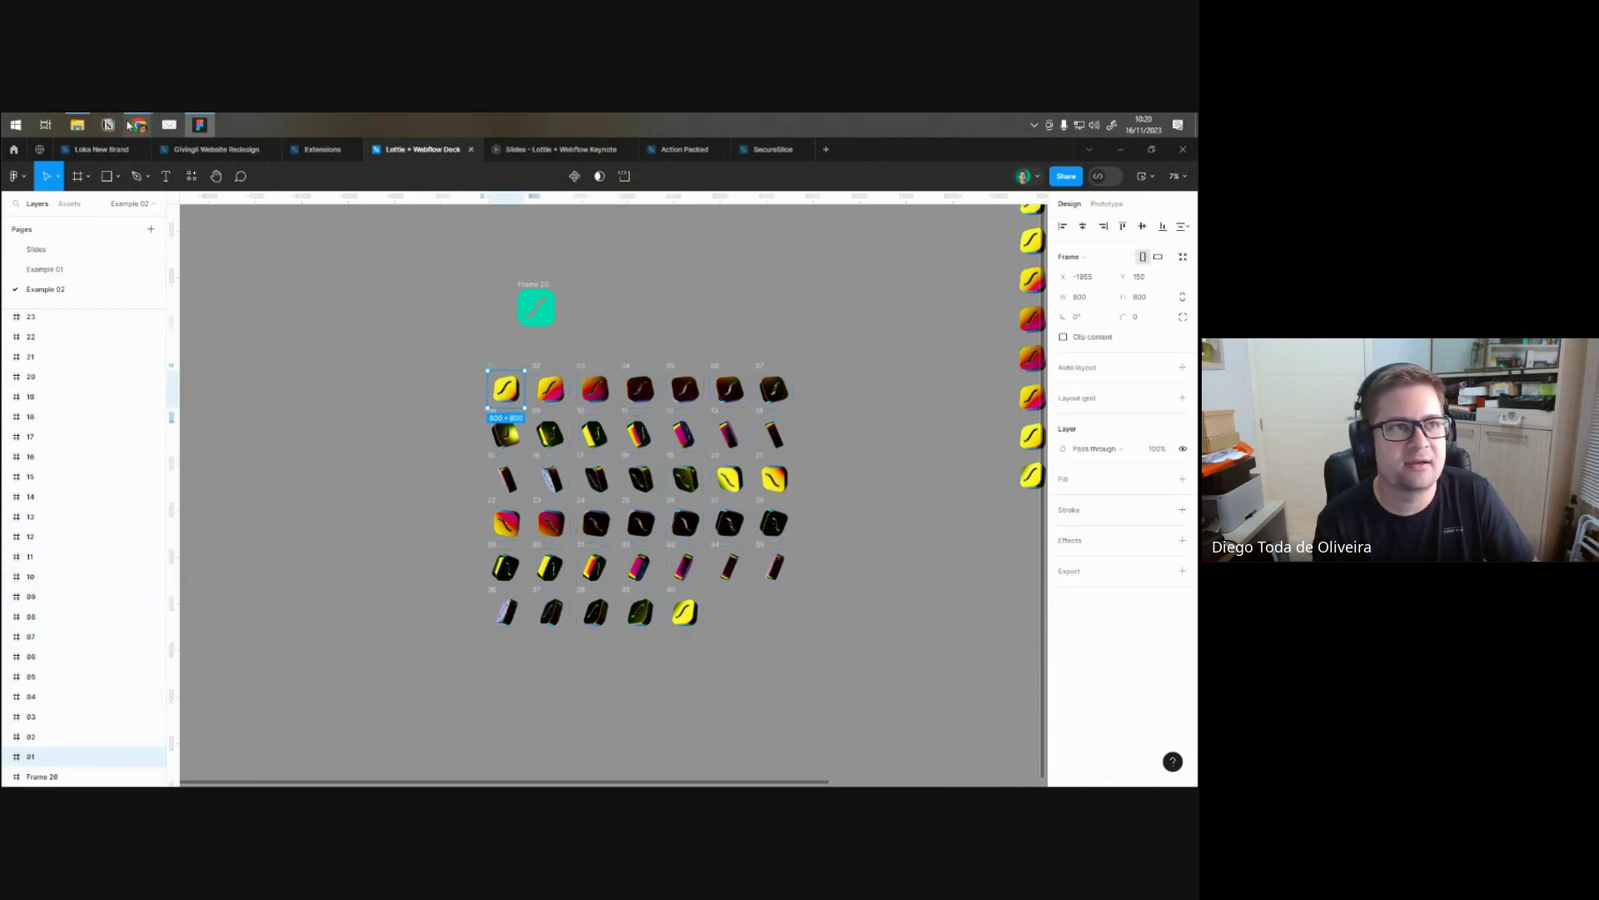
- Switch to File Explorer, select images 01 through 40 in the lottie-3d folder, and return to the Figma canvas
{"action": "mouse_move", "coordinate": [133, 125]}
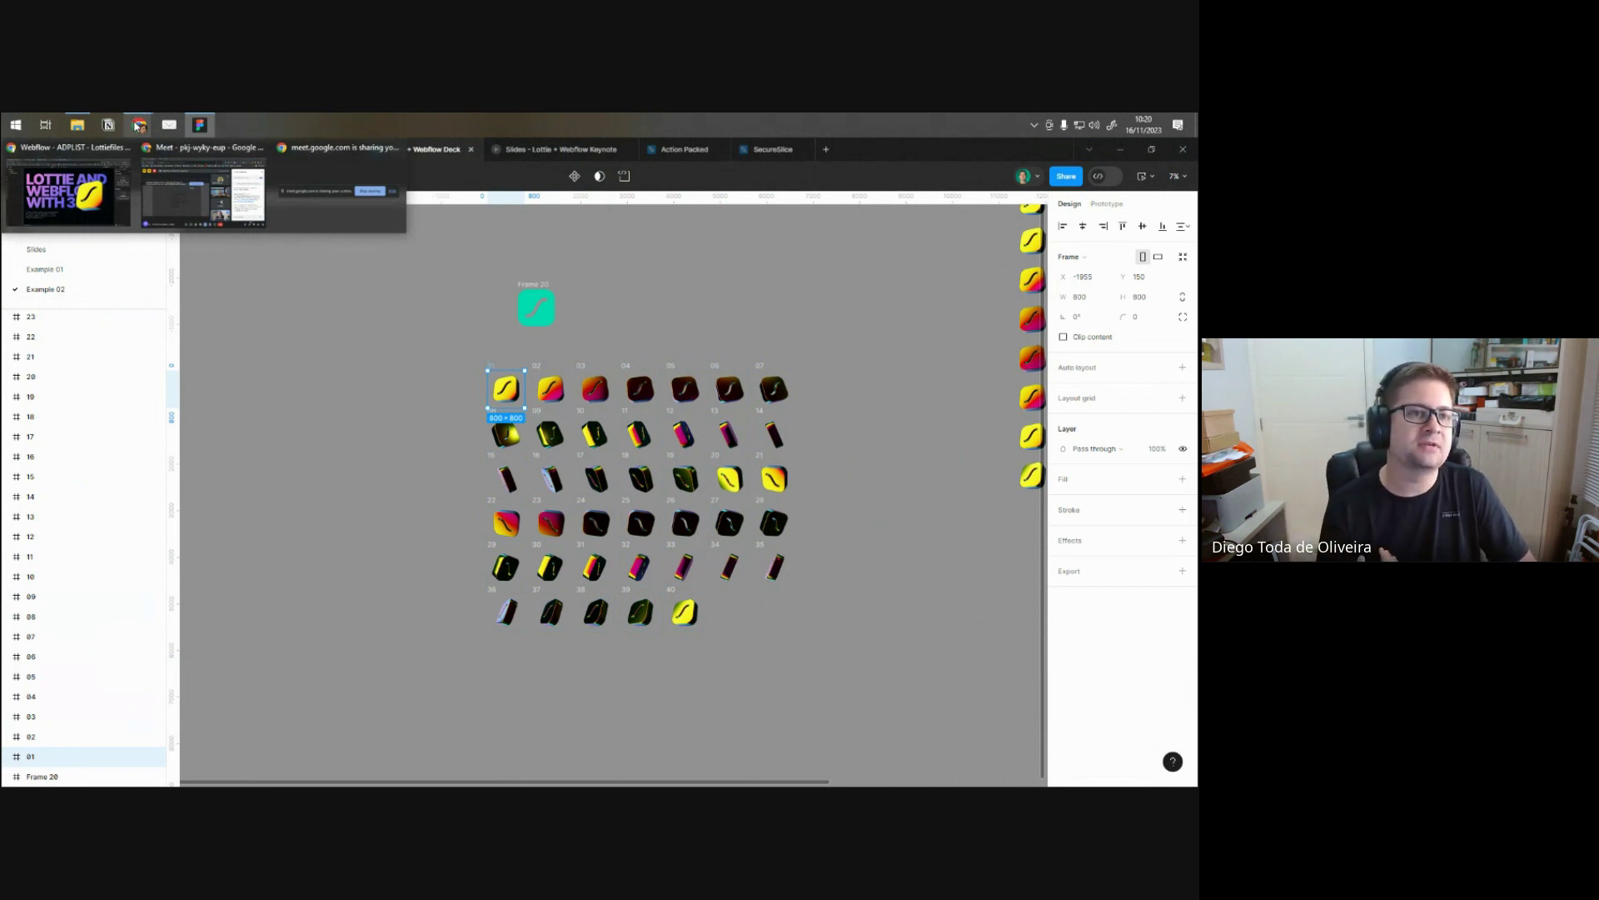
{"action": "left_click", "coordinate": [77, 125]}
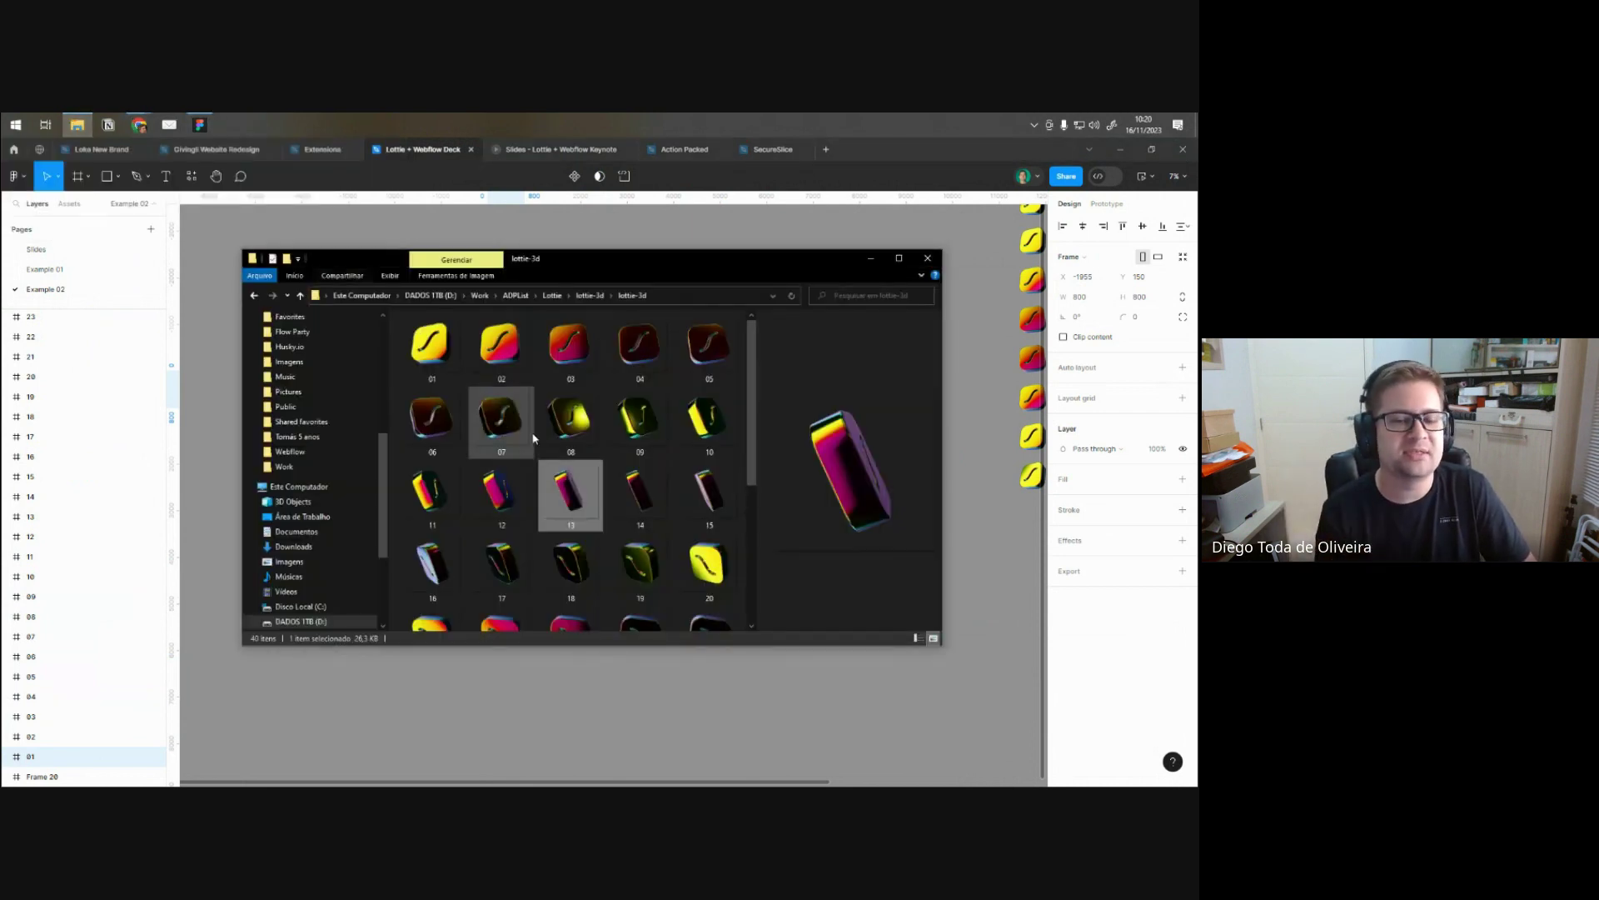
{"action": "left_click", "coordinate": [432, 342]}
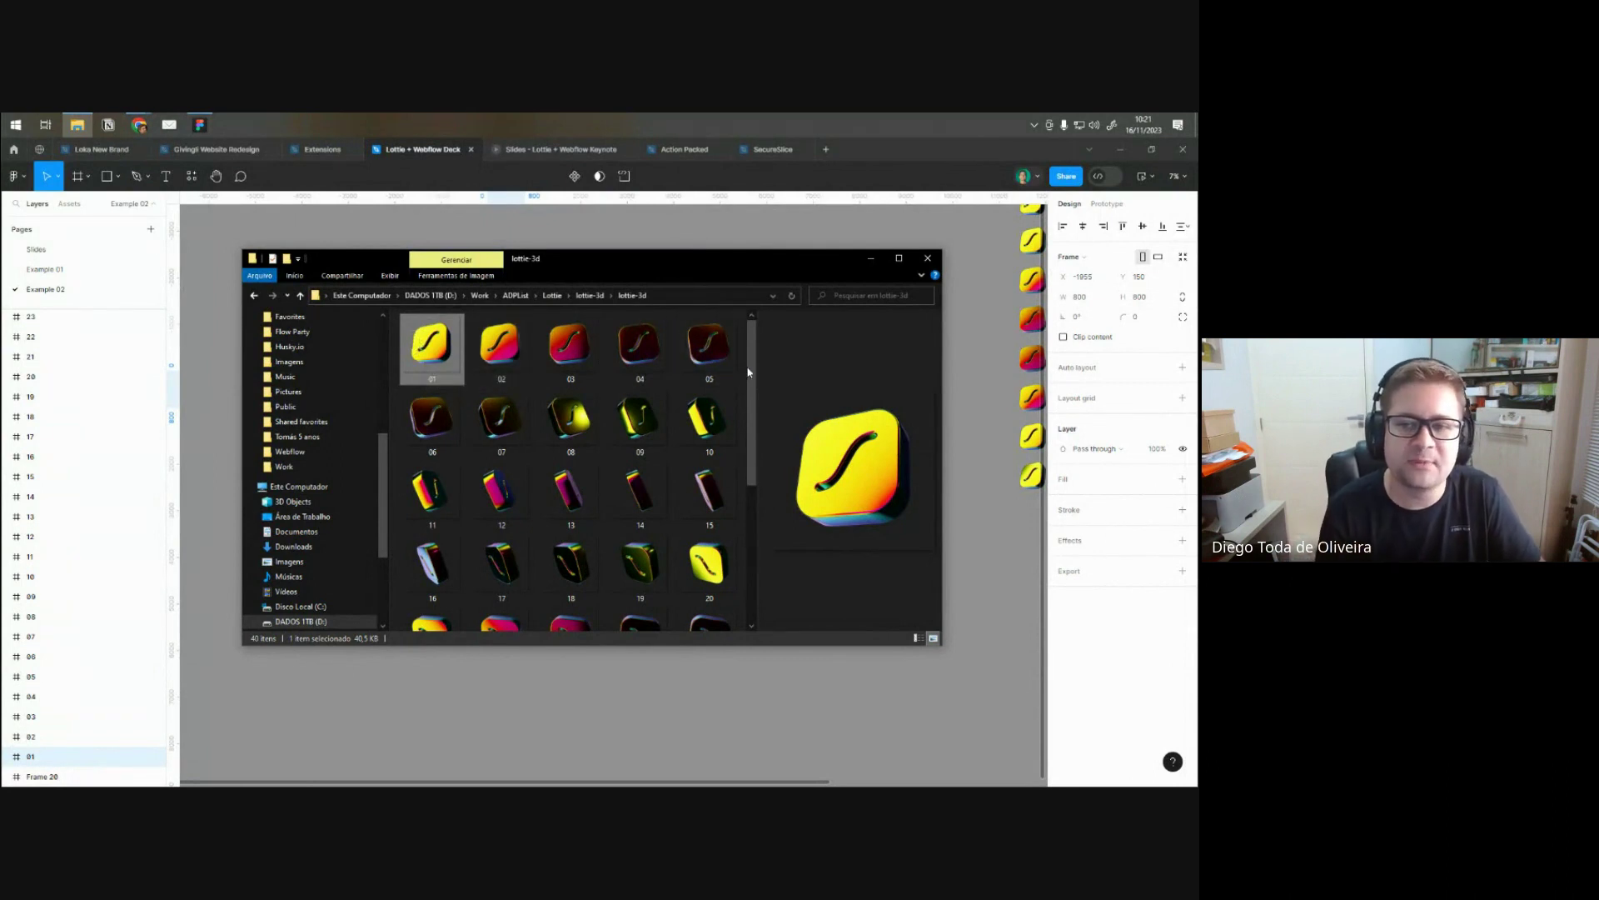
{"action": "scroll", "coordinate": [500, 366], "scroll_direction": "down", "scroll_amount": 3}
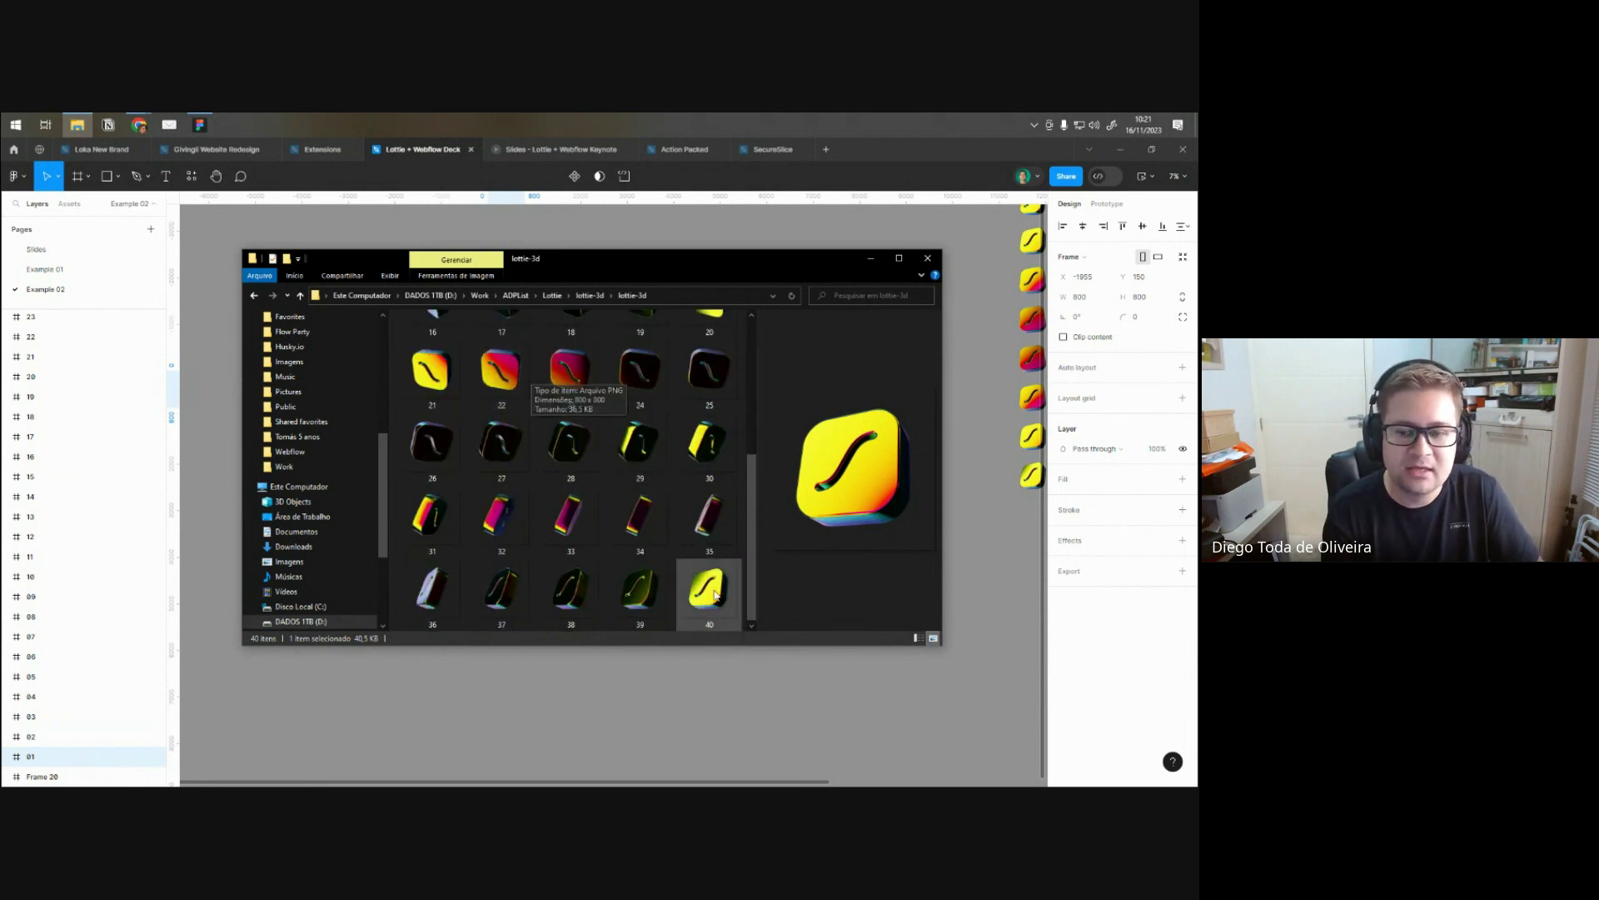
{"action": "left_click", "coordinate": [733, 618], "text": "shift"}
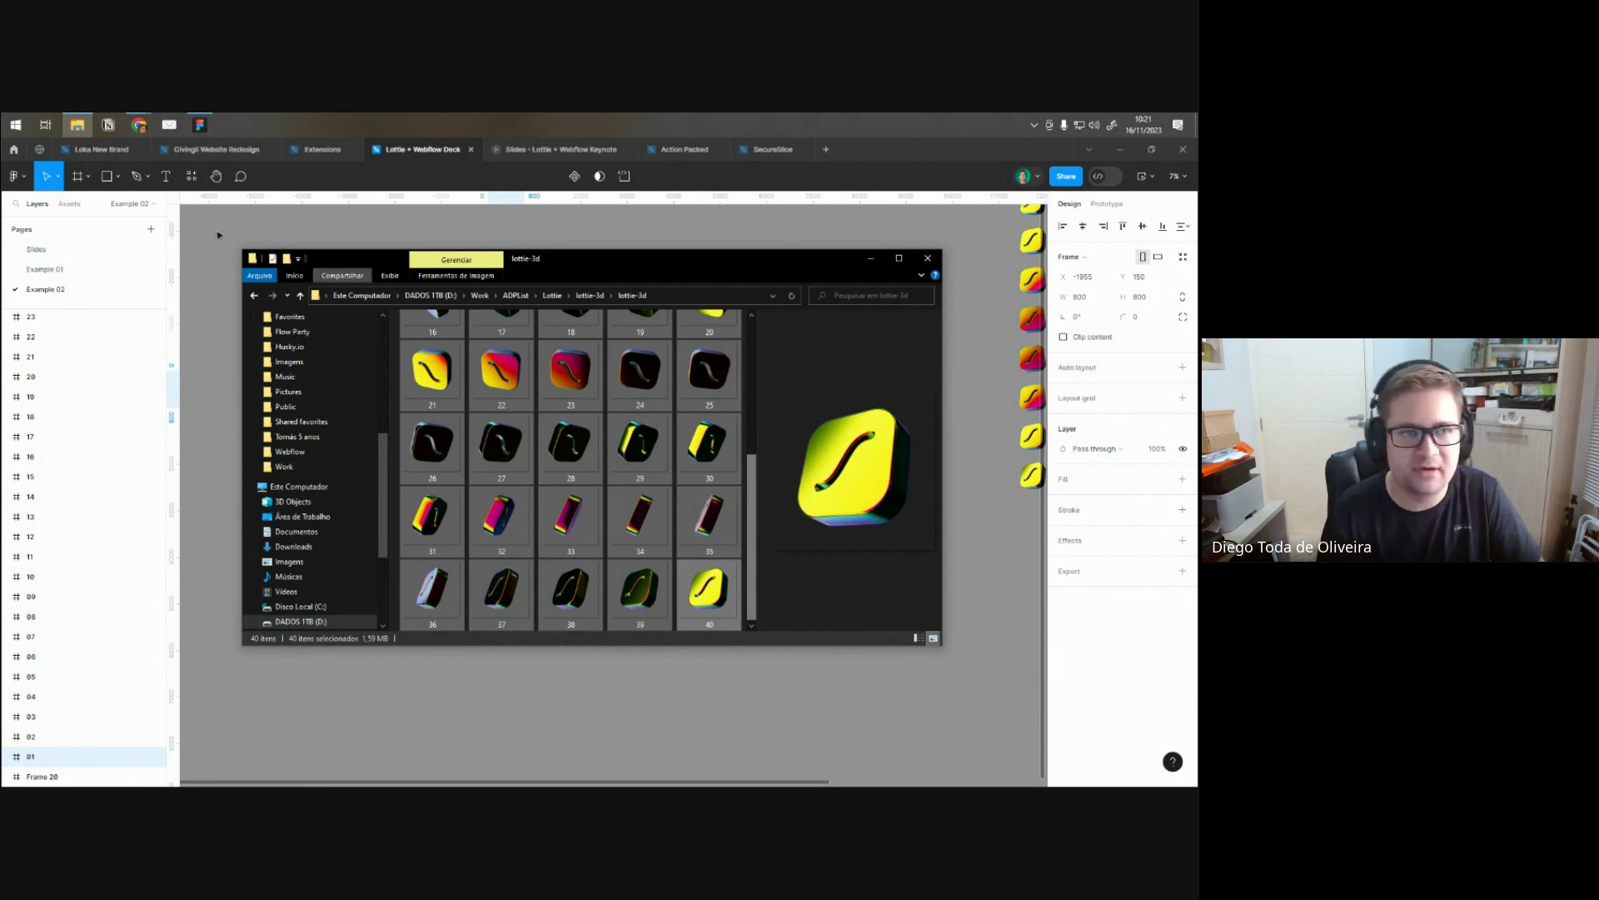
{"action": "left_click_drag", "start_coordinate": [750, 508], "coordinate": [750, 375]}
{"action": "left_click", "coordinate": [651, 228]}
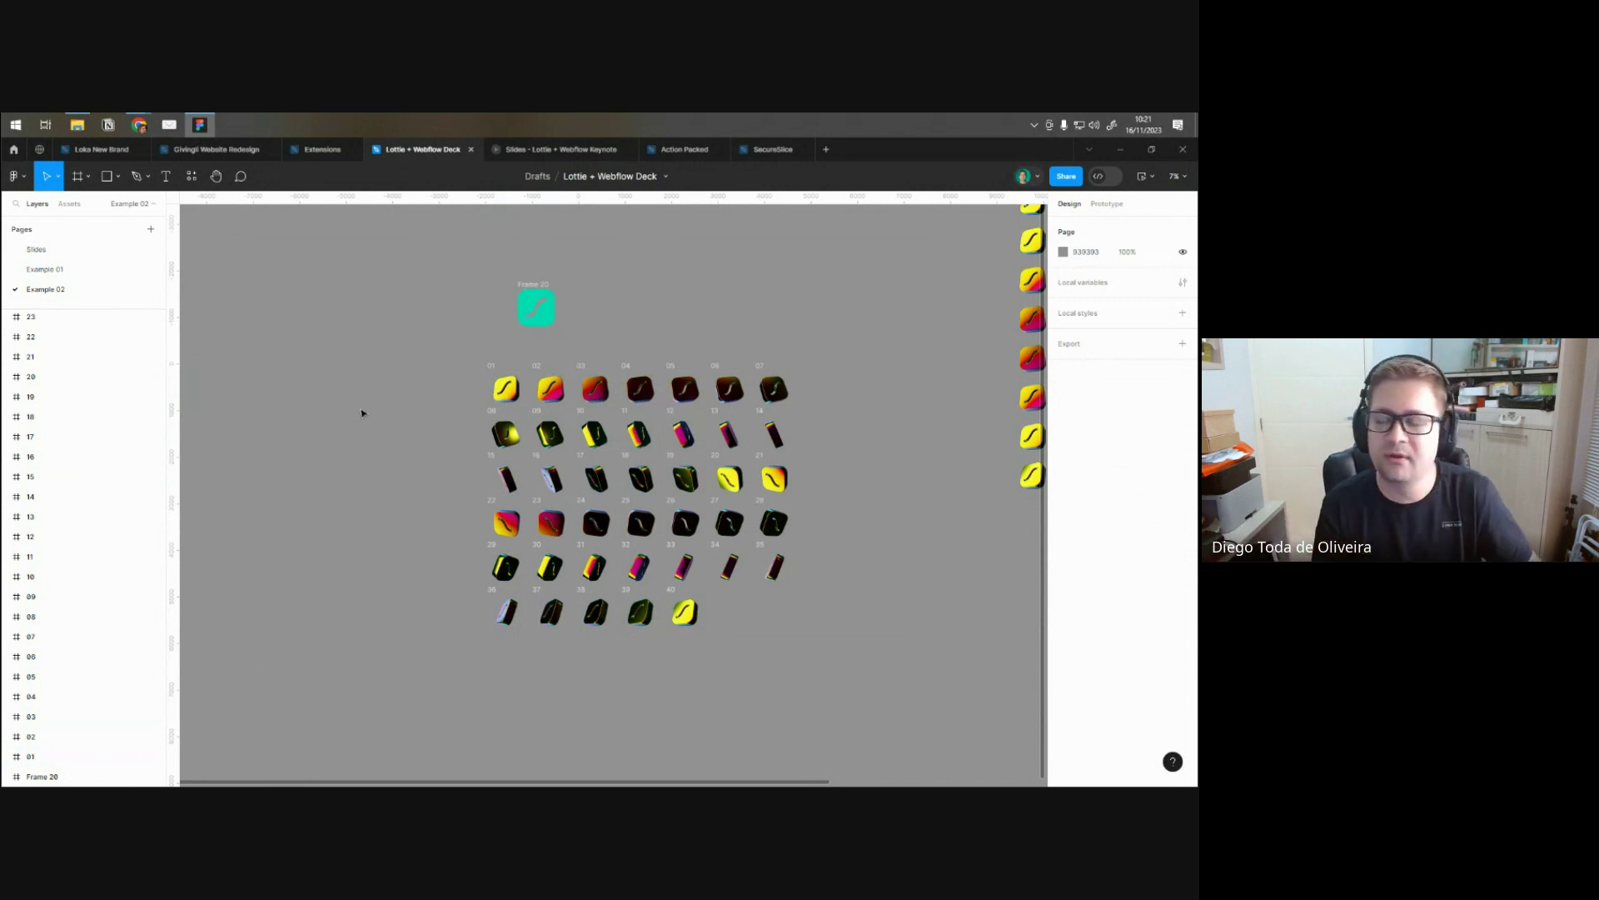
- Set the after-delay prototype interaction from frame 01 to frame 02 to the Instant animation
{"action": "left_click", "coordinate": [492, 371]}
{"action": "key", "text": "shift+e"}
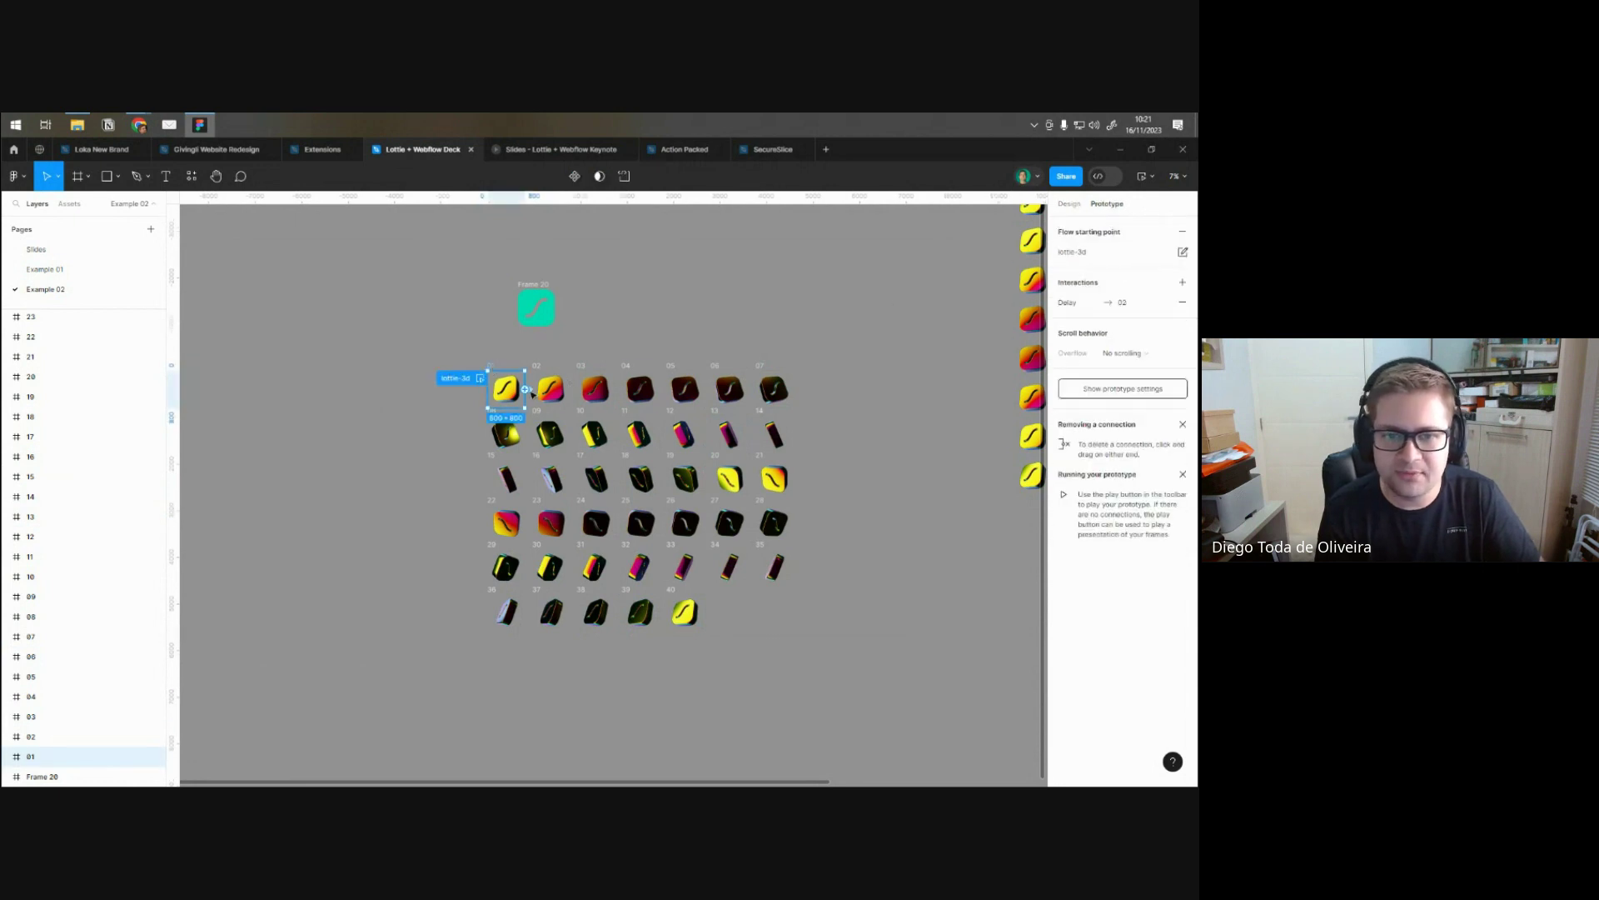
{"action": "left_click", "coordinate": [525, 389]}
{"action": "left_click", "coordinate": [524, 510]}
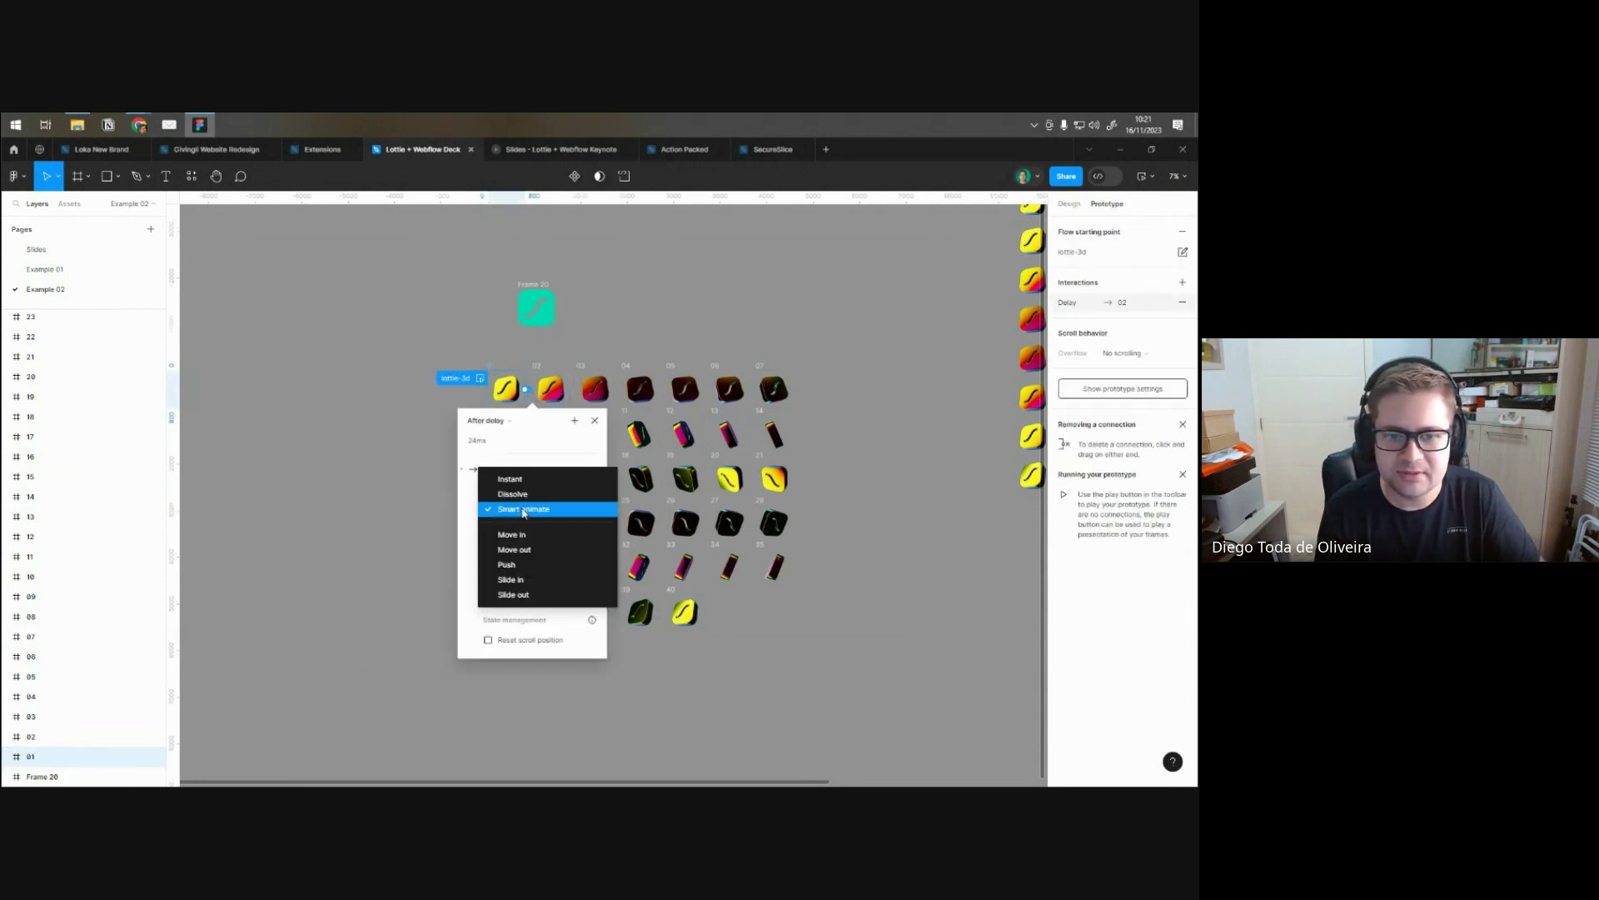
{"action": "left_click", "coordinate": [510, 479]}
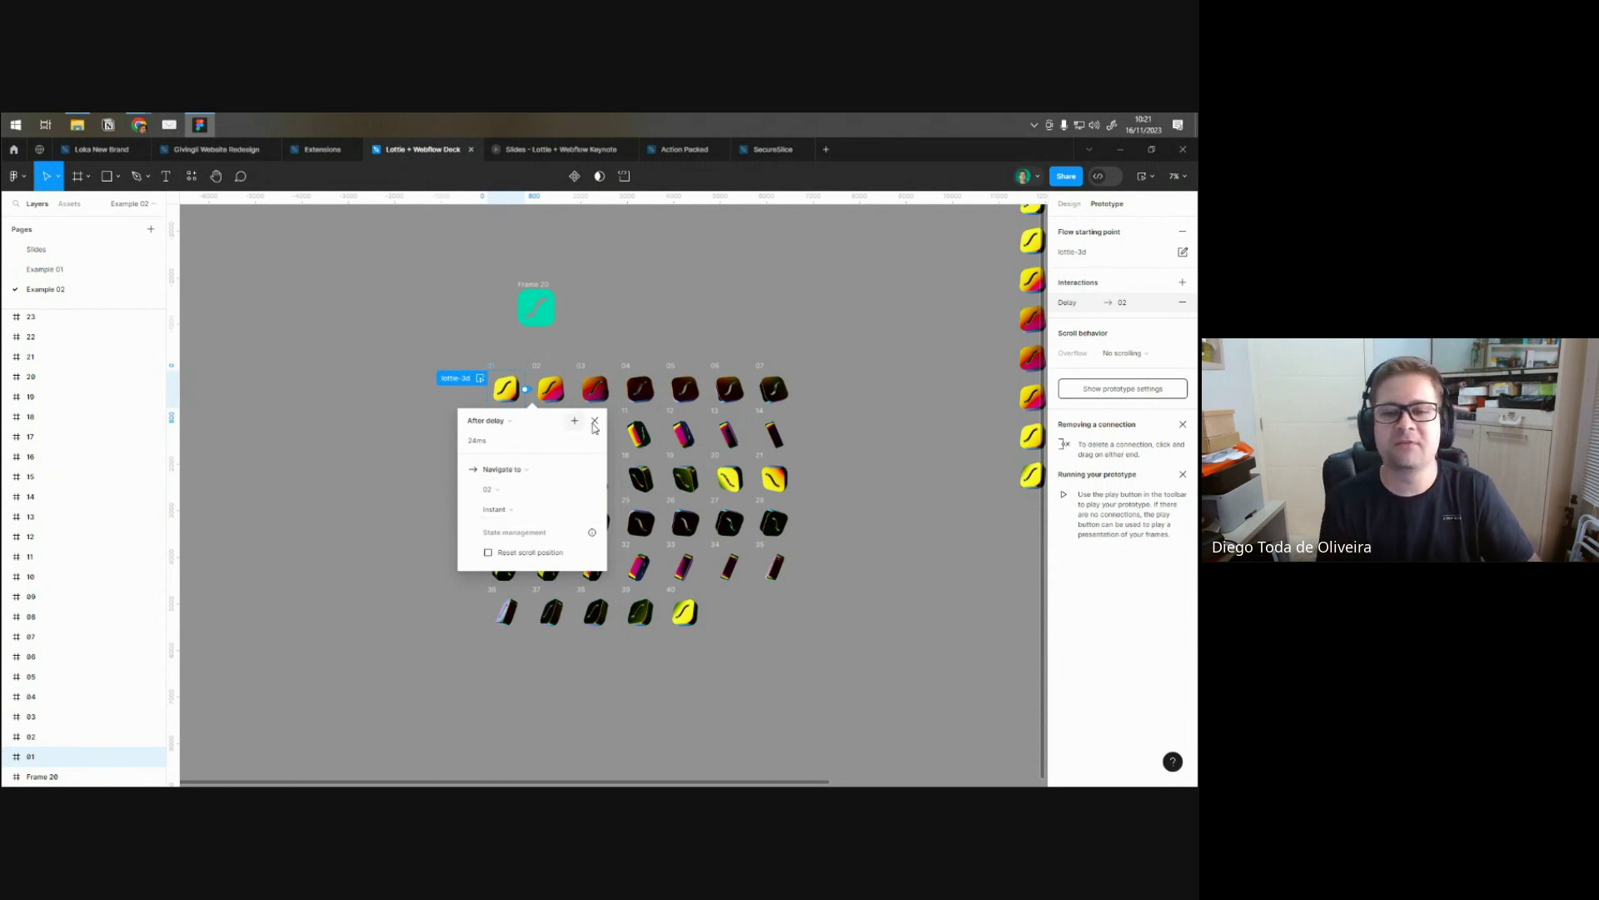
{"action": "left_click", "coordinate": [664, 299]}
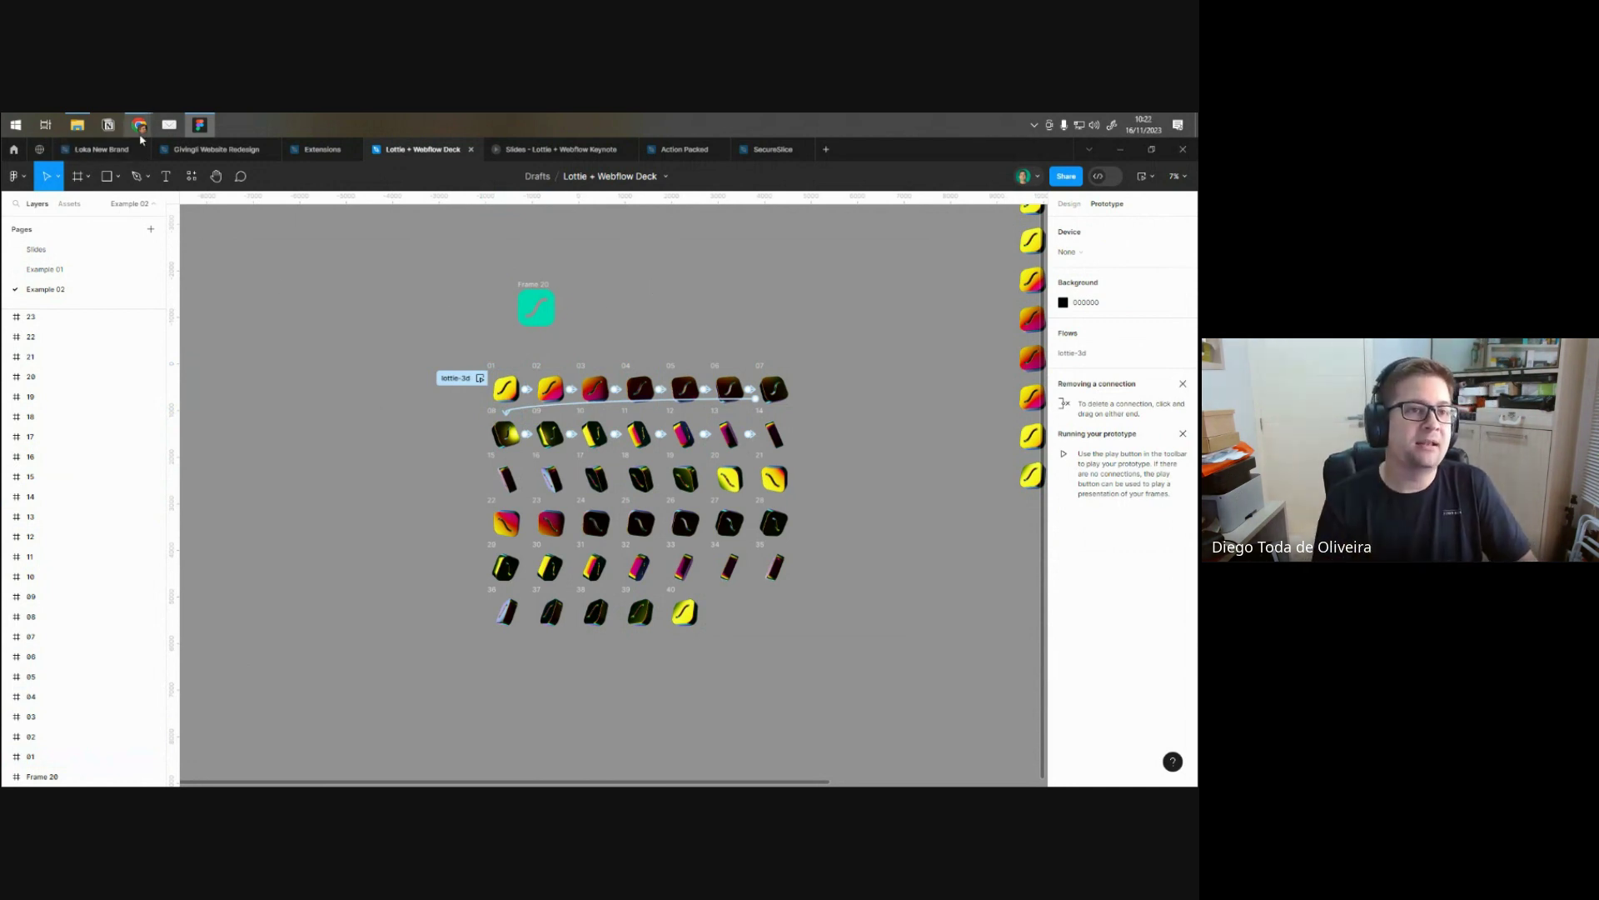
- Switch to LottieFiles in the browser, go to the folder containing lottie-to-webflow, and open the video or image sequence upload
{"action": "mouse_move", "coordinate": [137, 131]}
{"action": "left_click", "coordinate": [71, 196]}
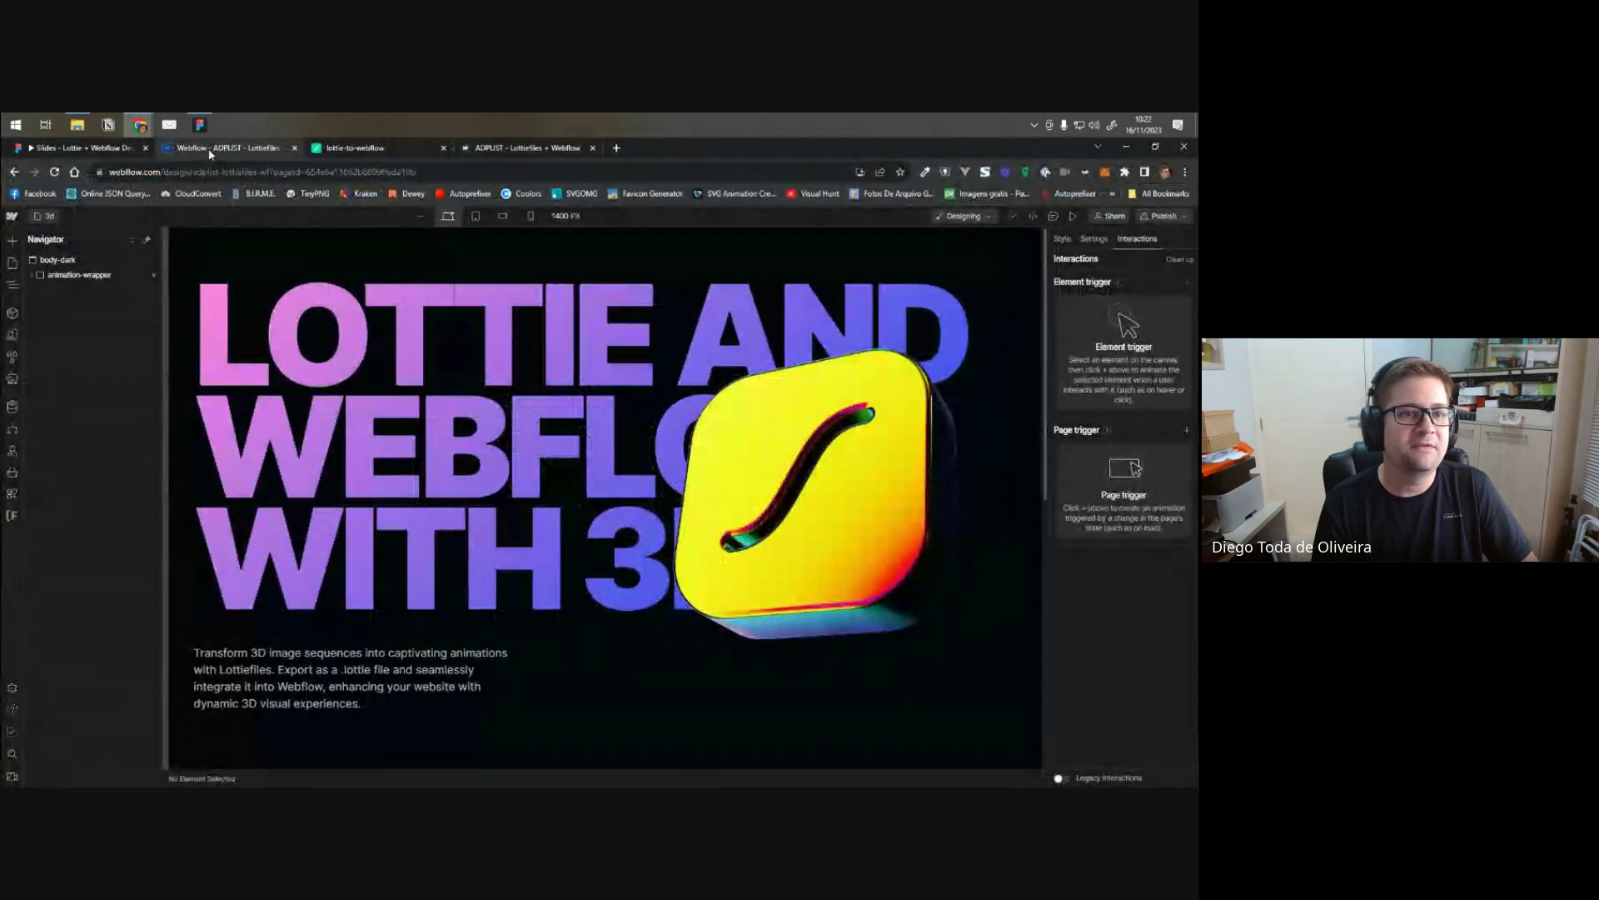
{"action": "left_click", "coordinate": [355, 148]}
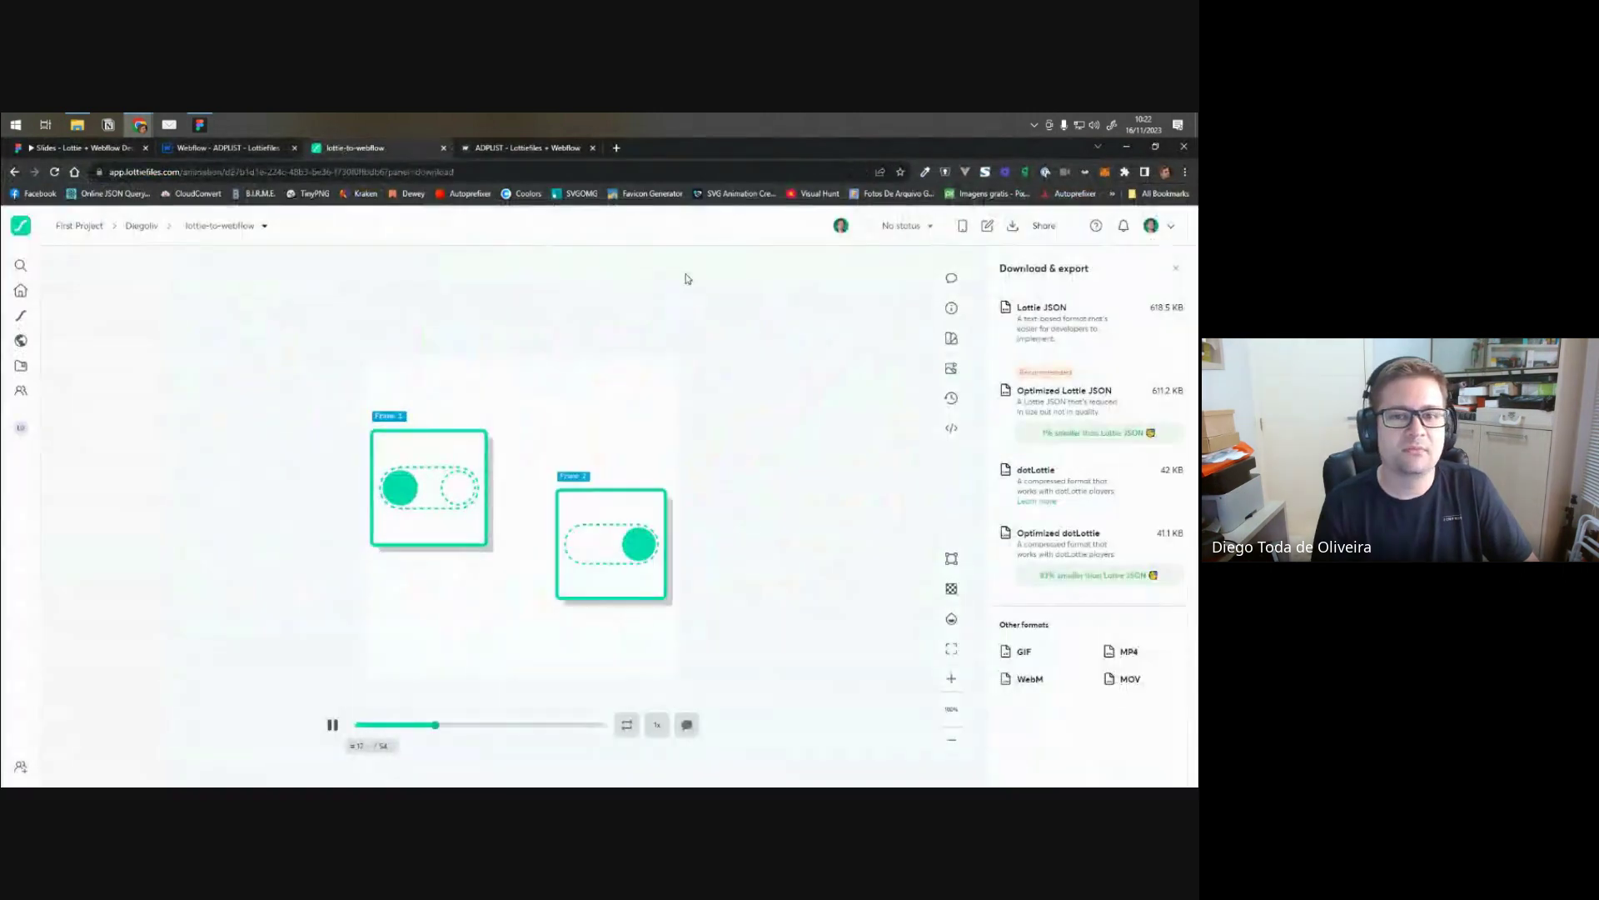
{"action": "left_click", "coordinate": [144, 226]}
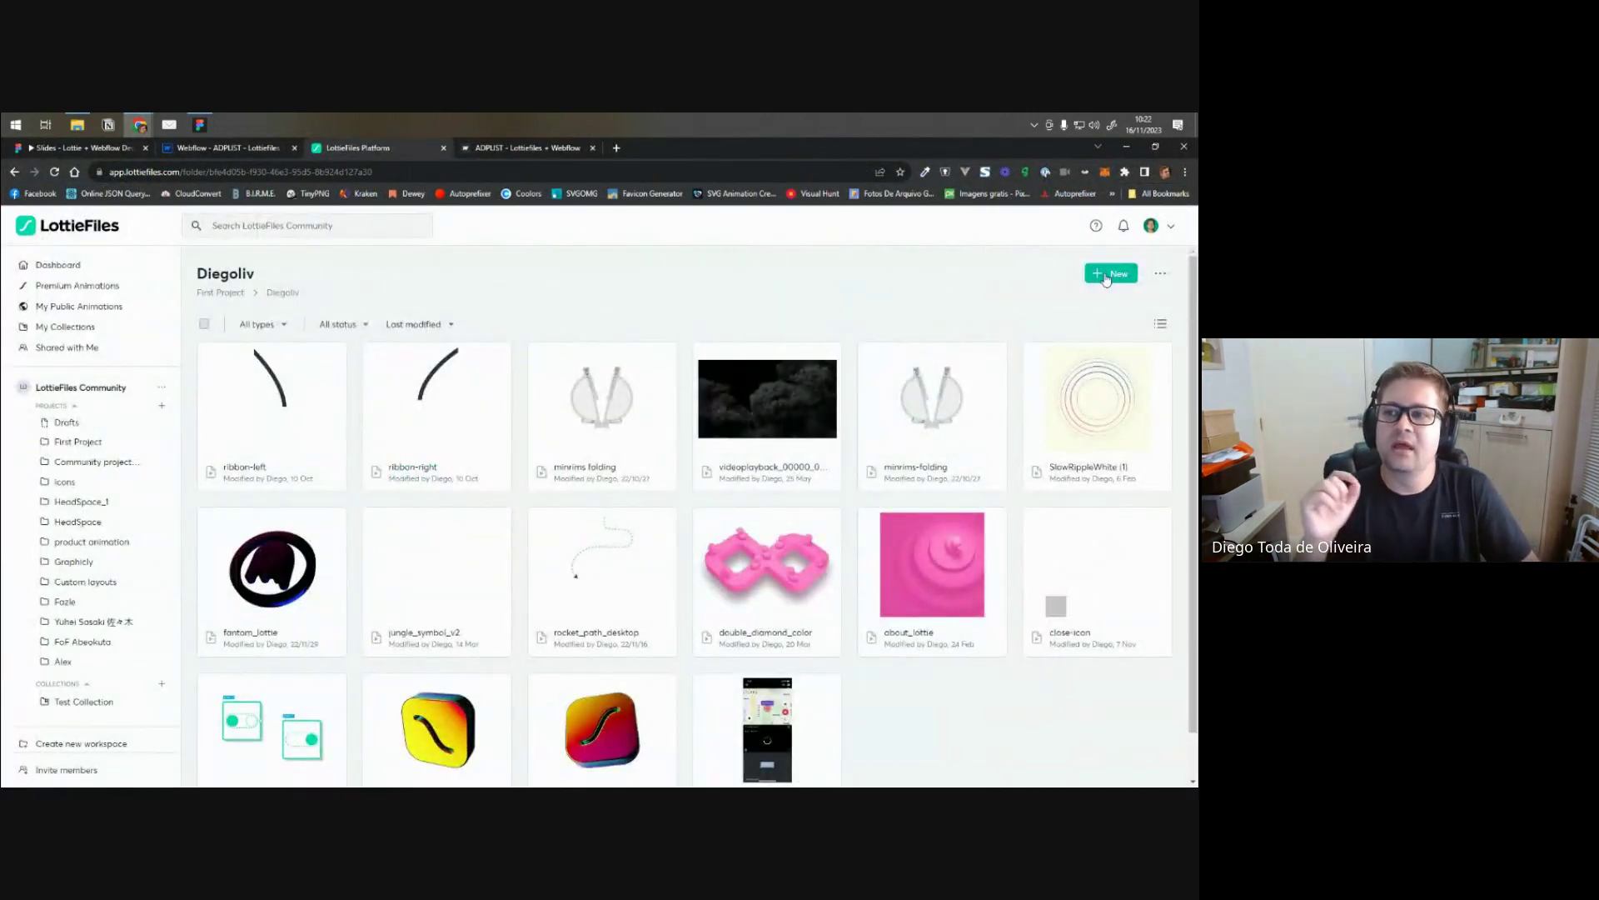
{"action": "left_click", "coordinate": [1105, 276]}
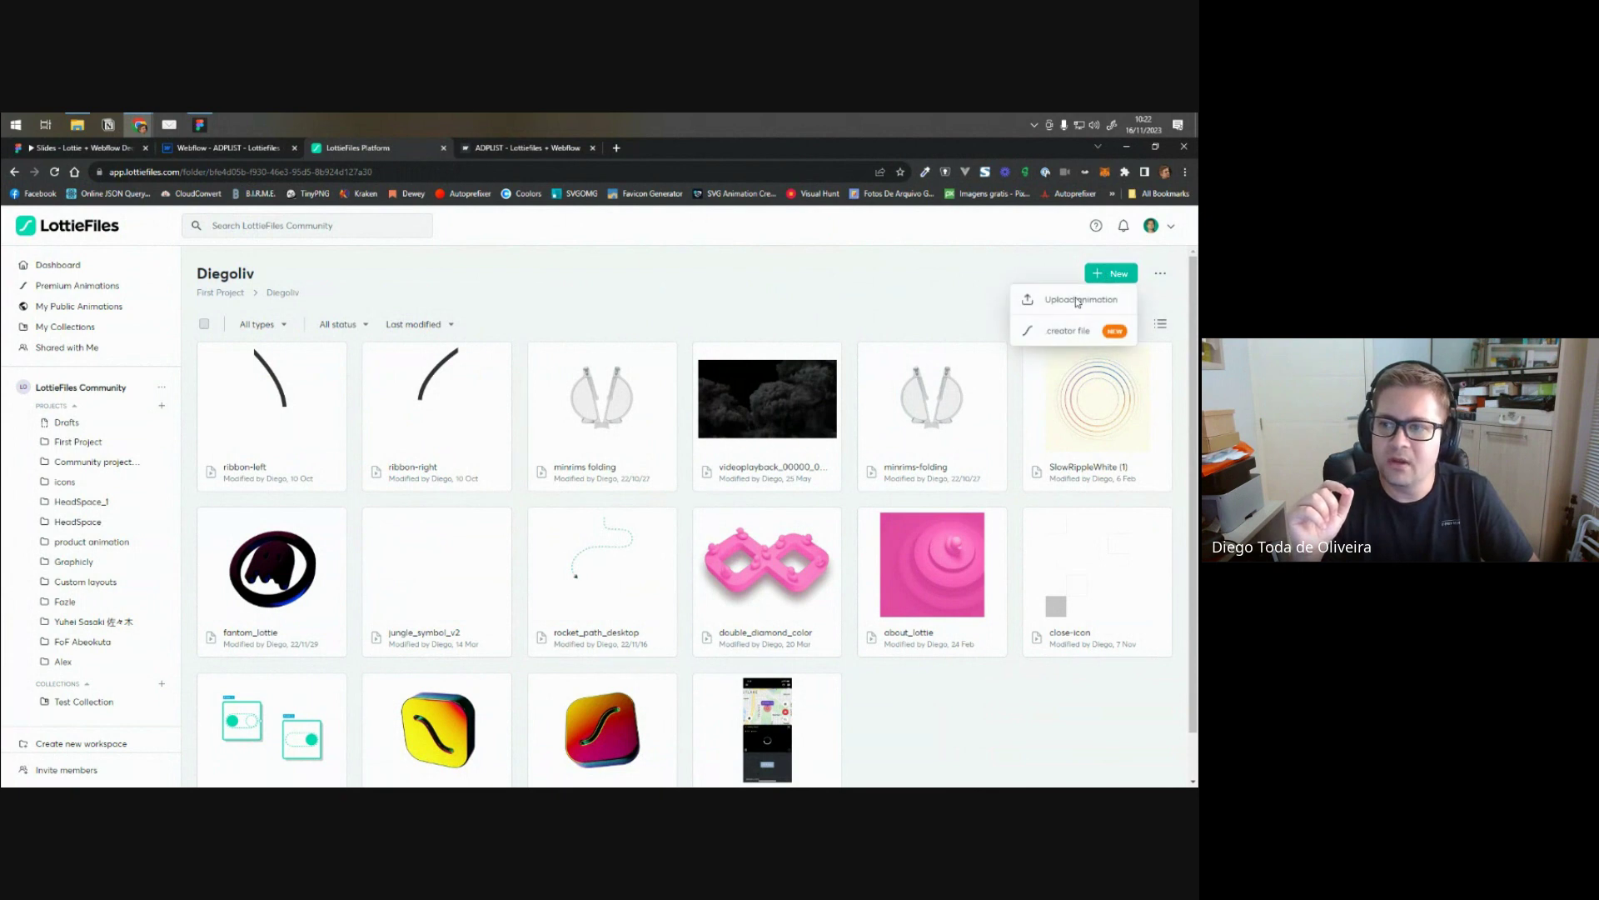
{"action": "left_click", "coordinate": [1077, 302]}
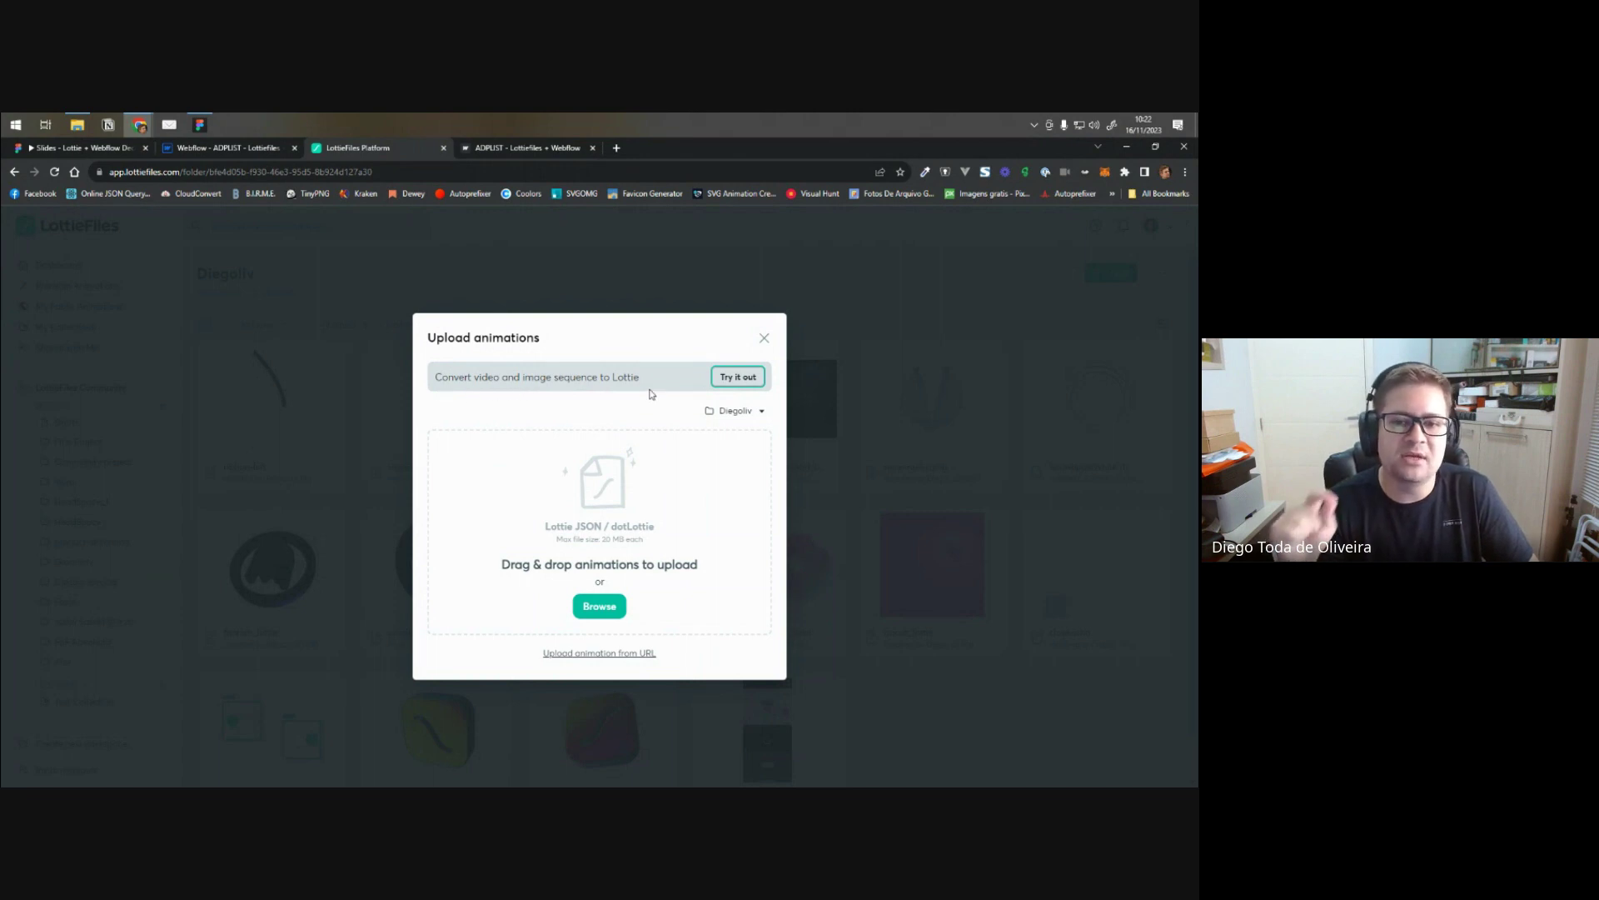
{"action": "left_click", "coordinate": [722, 379]}
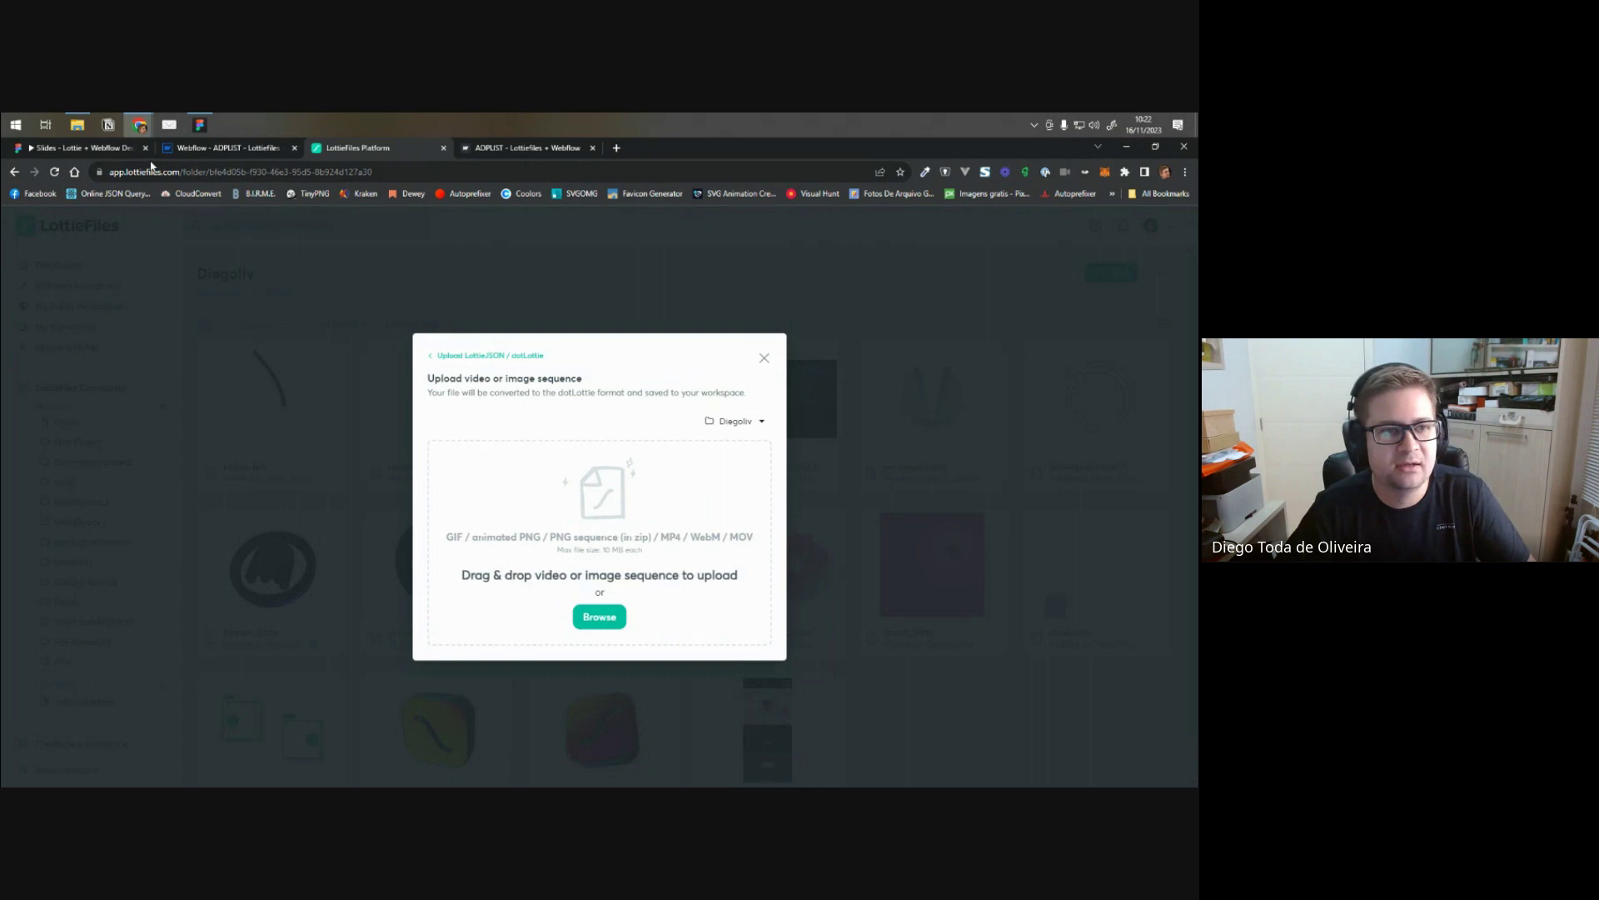
- Locate the lottie-3d archive in File Explorer's parent folder, return to LottieFiles, and close the upload dialog
{"action": "left_click", "coordinate": [76, 124]}
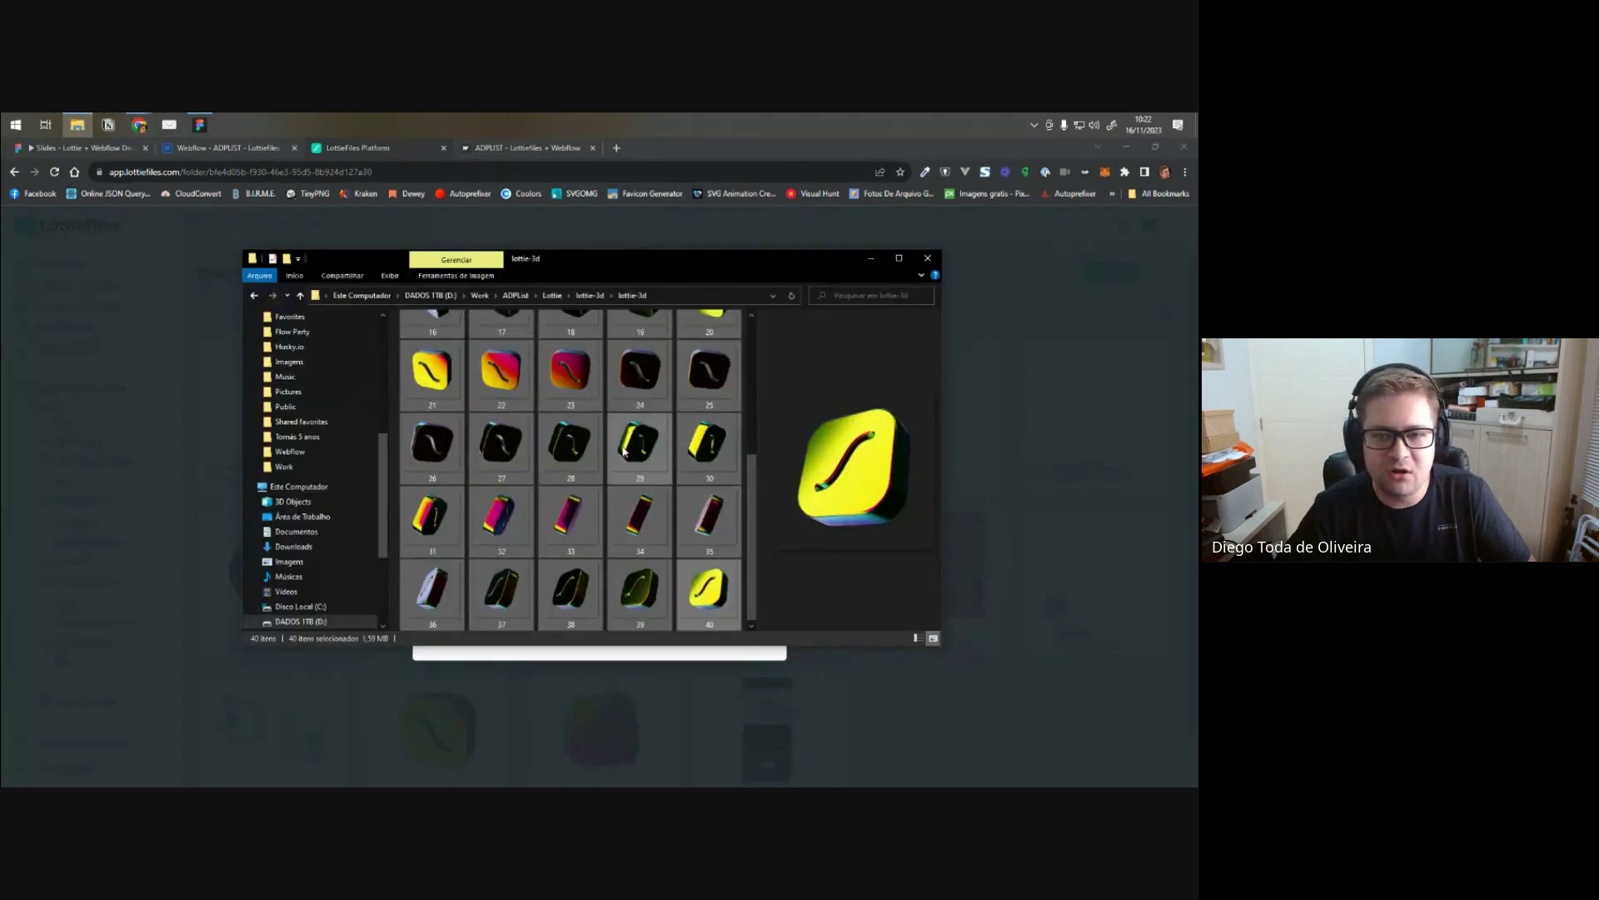
{"action": "key", "text": "BackSpace"}
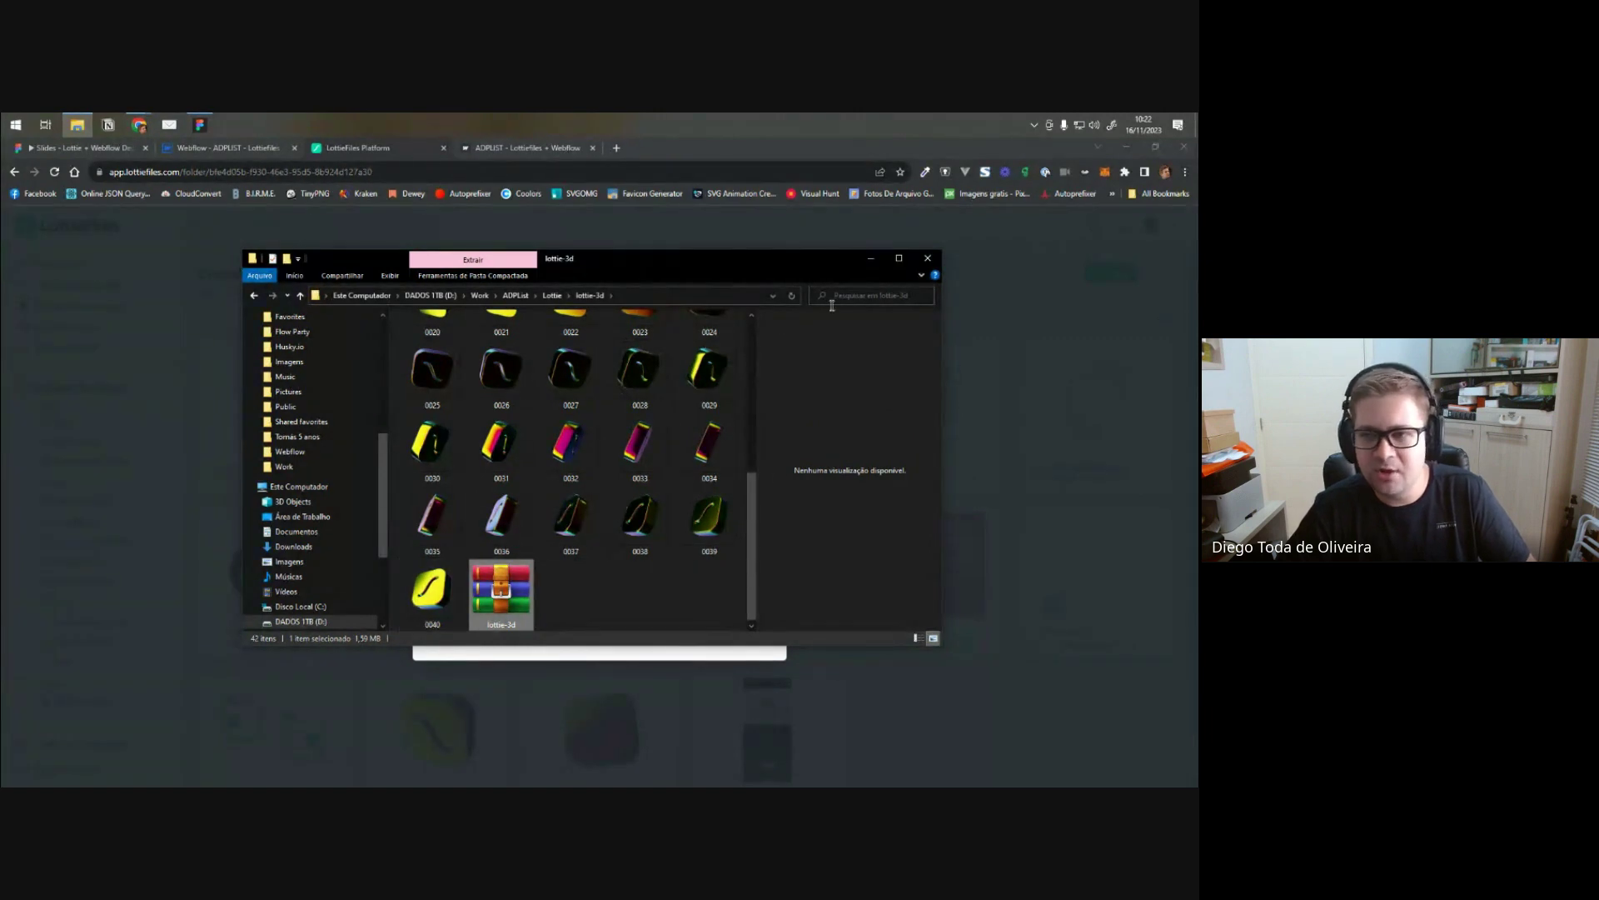
{"action": "left_click", "coordinate": [870, 258]}
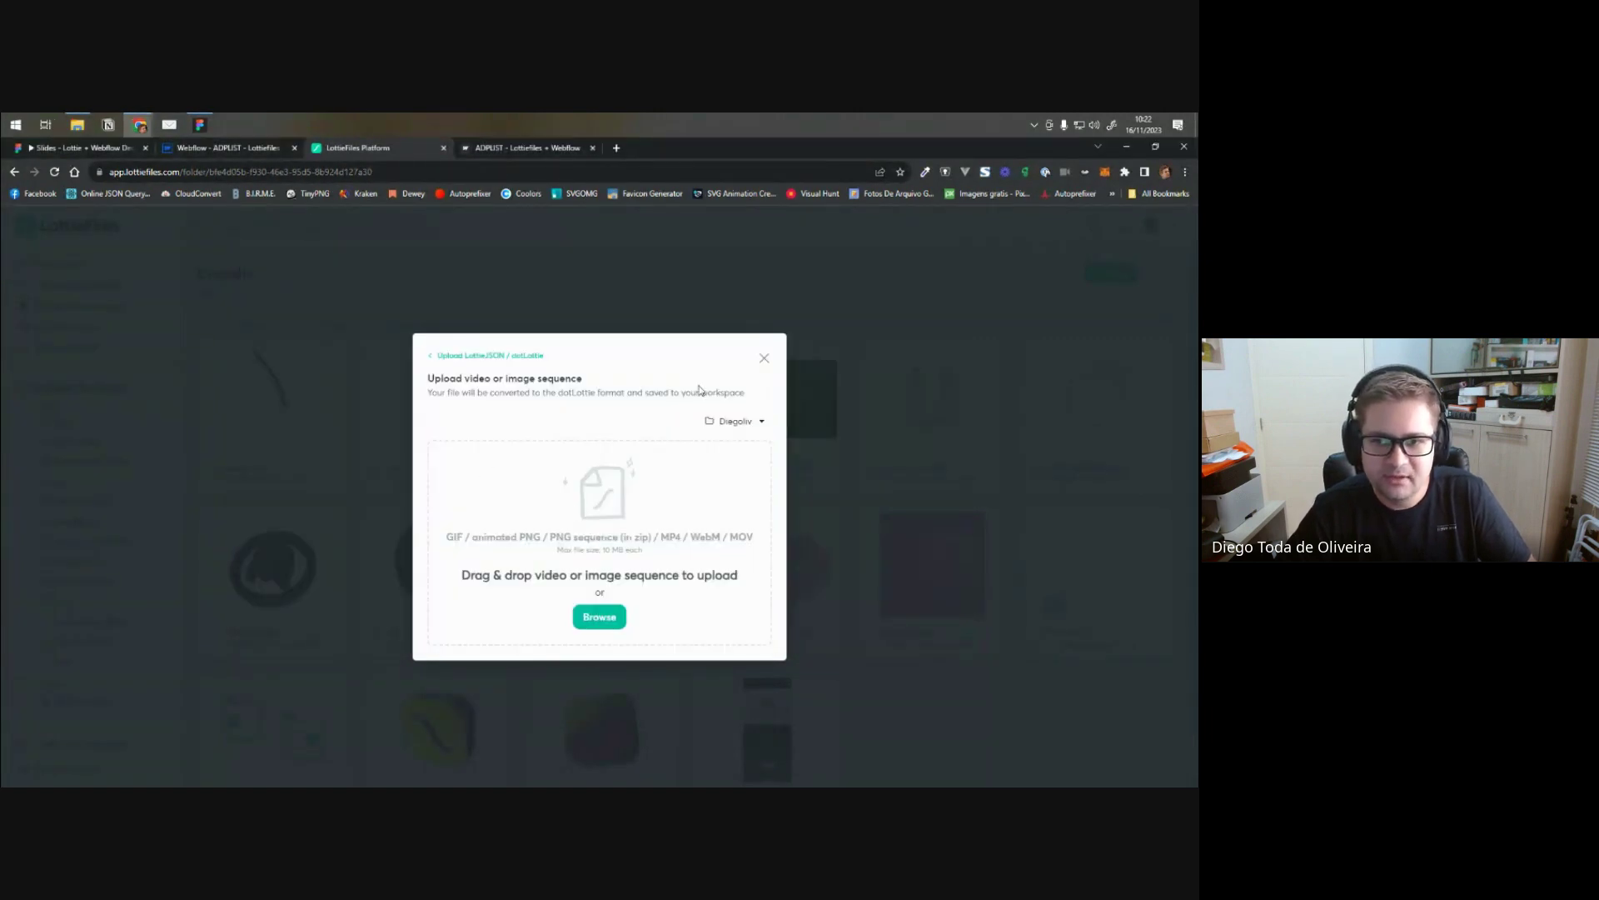
{"action": "left_click", "coordinate": [764, 358]}
- Open the lottie 3d animation from the LottieFiles folder and examine its download and export formats
{"action": "scroll", "coordinate": [521, 280], "scroll_direction": "down", "scroll_amount": 1}
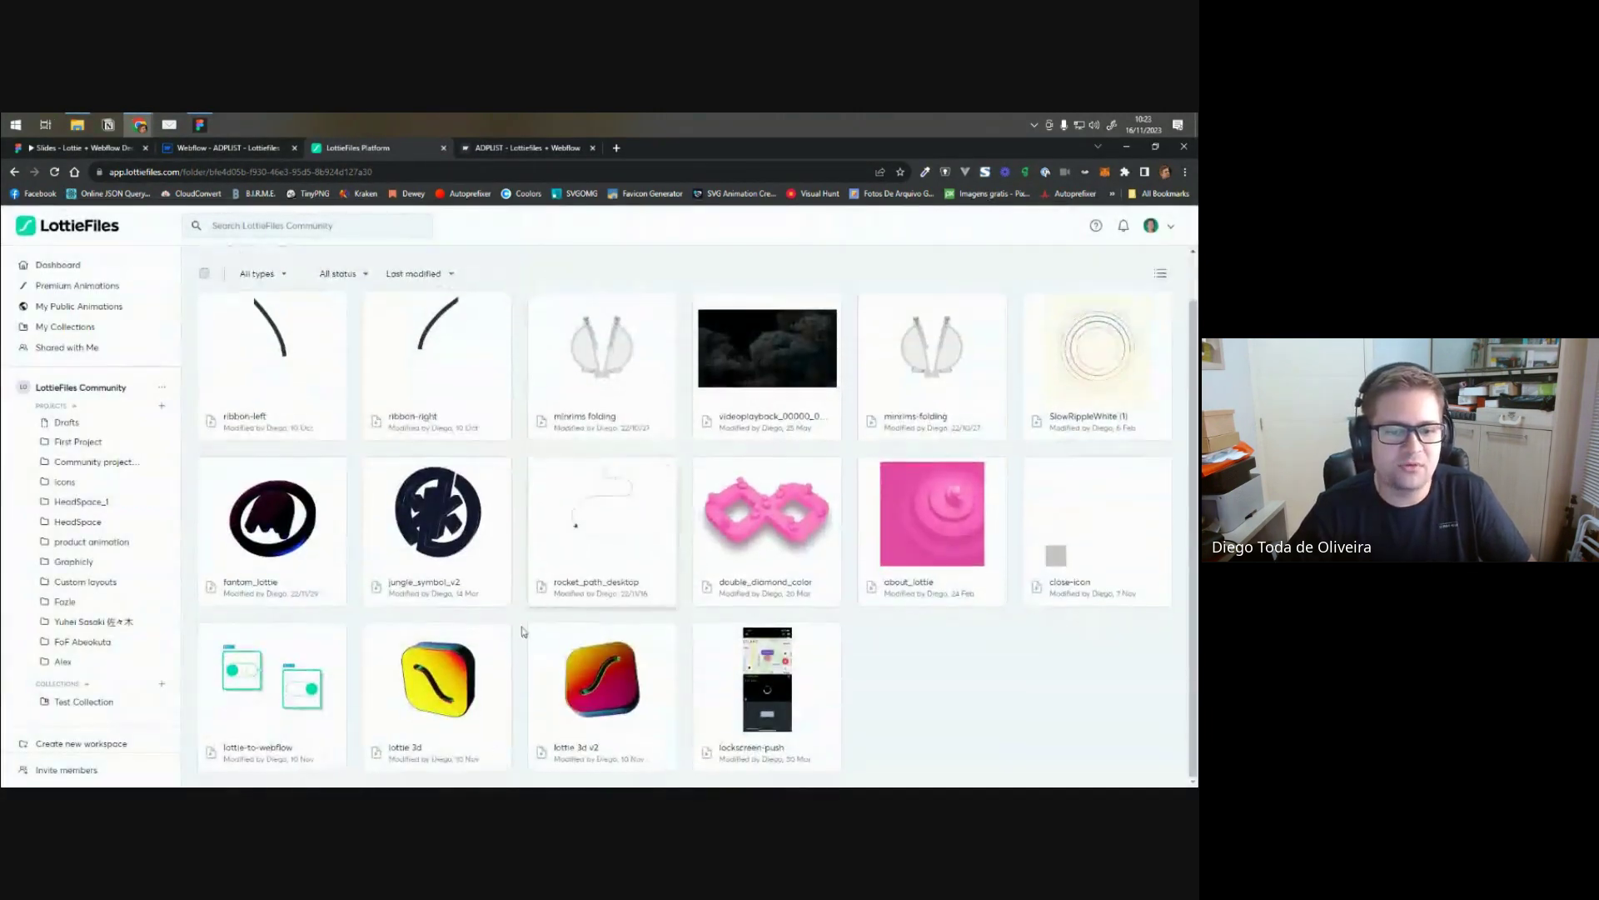
{"action": "left_click", "coordinate": [440, 683]}
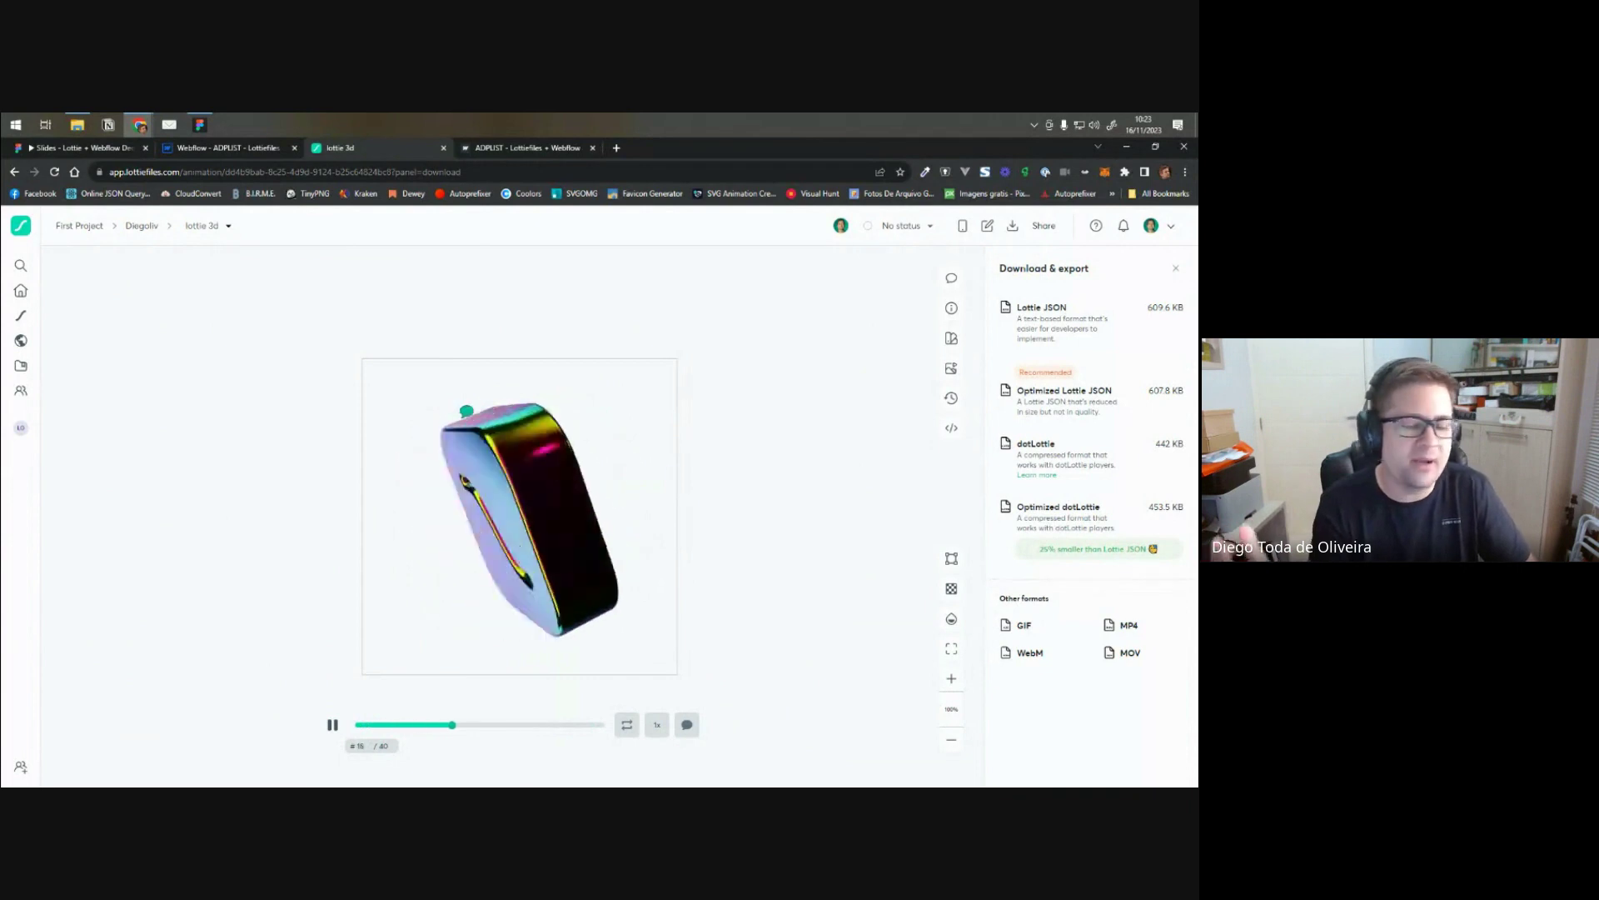
{"action": "mouse_move", "coordinate": [996, 545]}
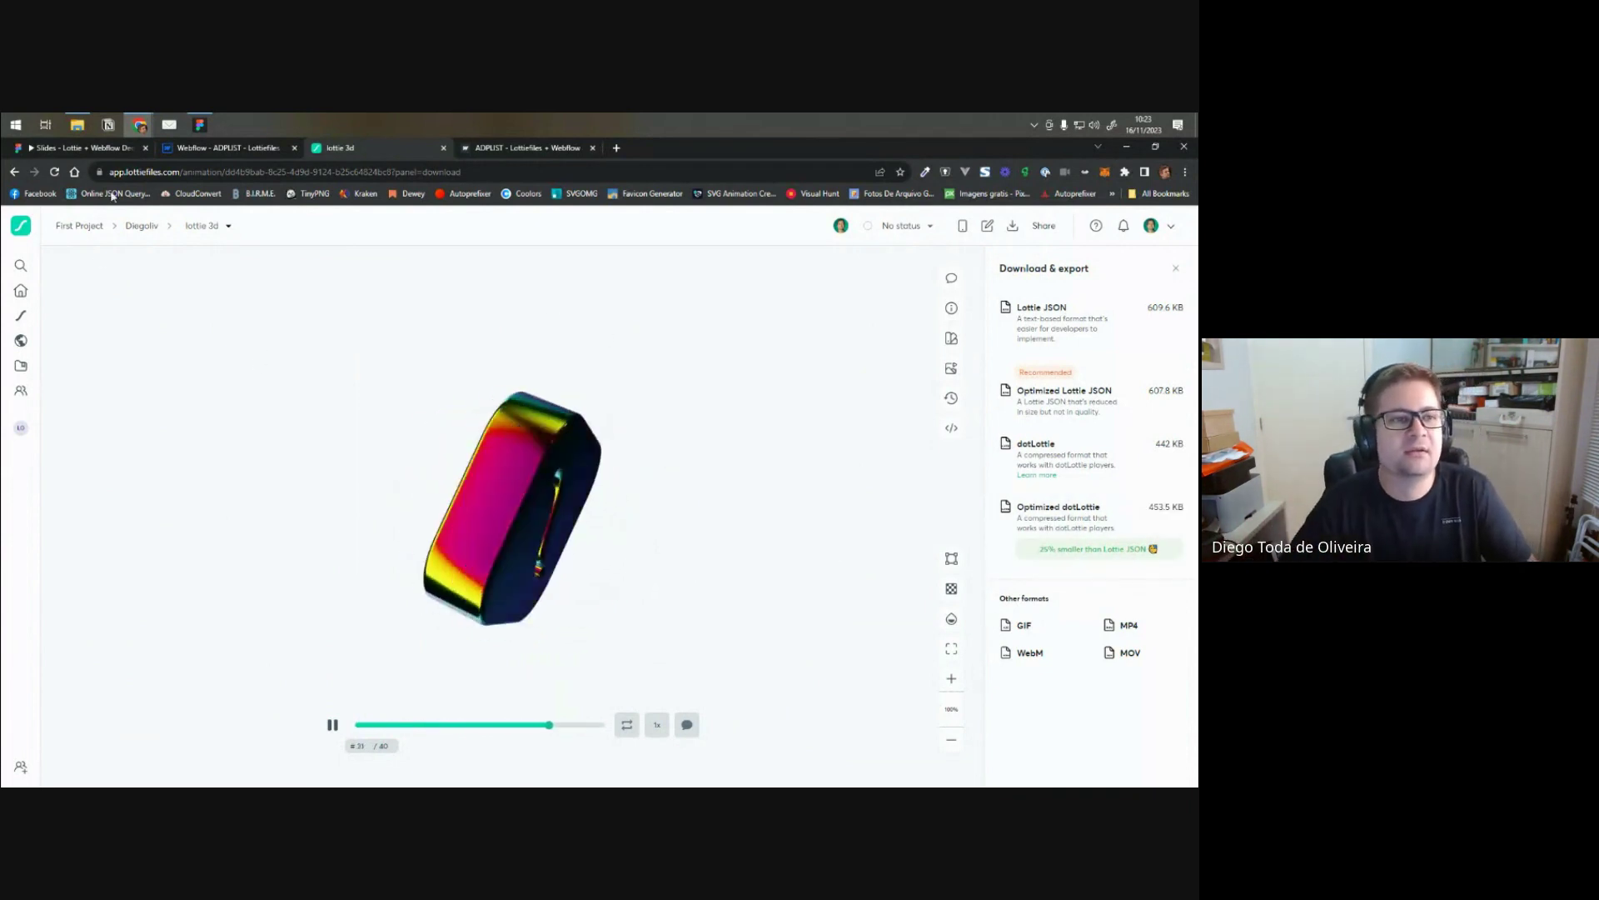
- Return to the Webflow Designer, expand animation-wrapper, and inspect the styles of sticky-wrapper
{"action": "left_click", "coordinate": [192, 149]}
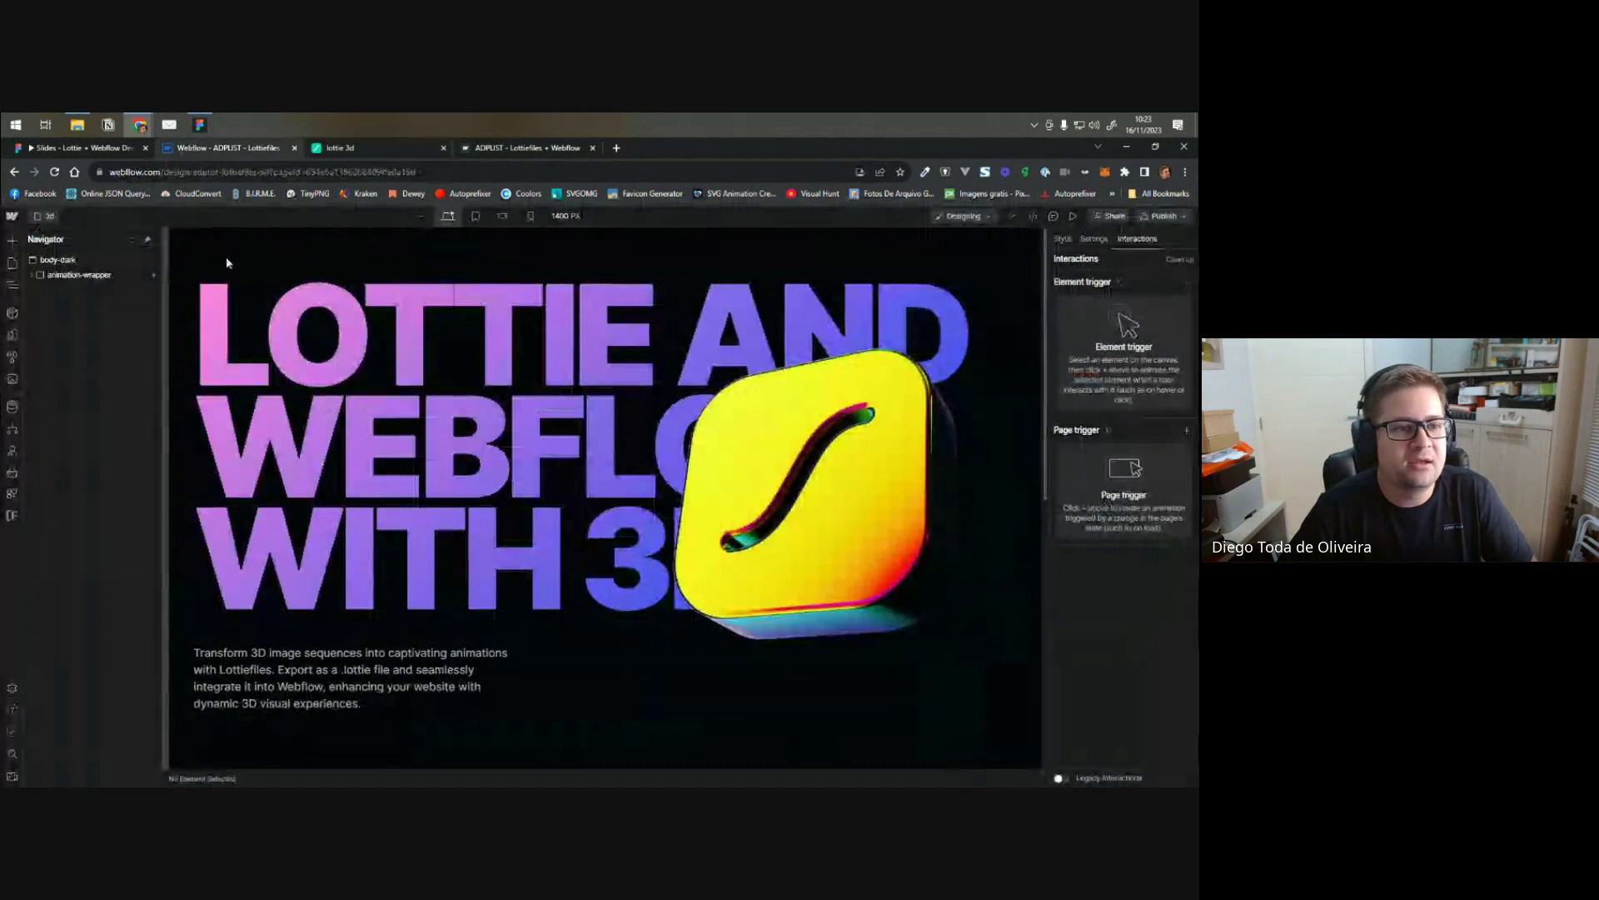
{"action": "left_click", "coordinate": [32, 274]}
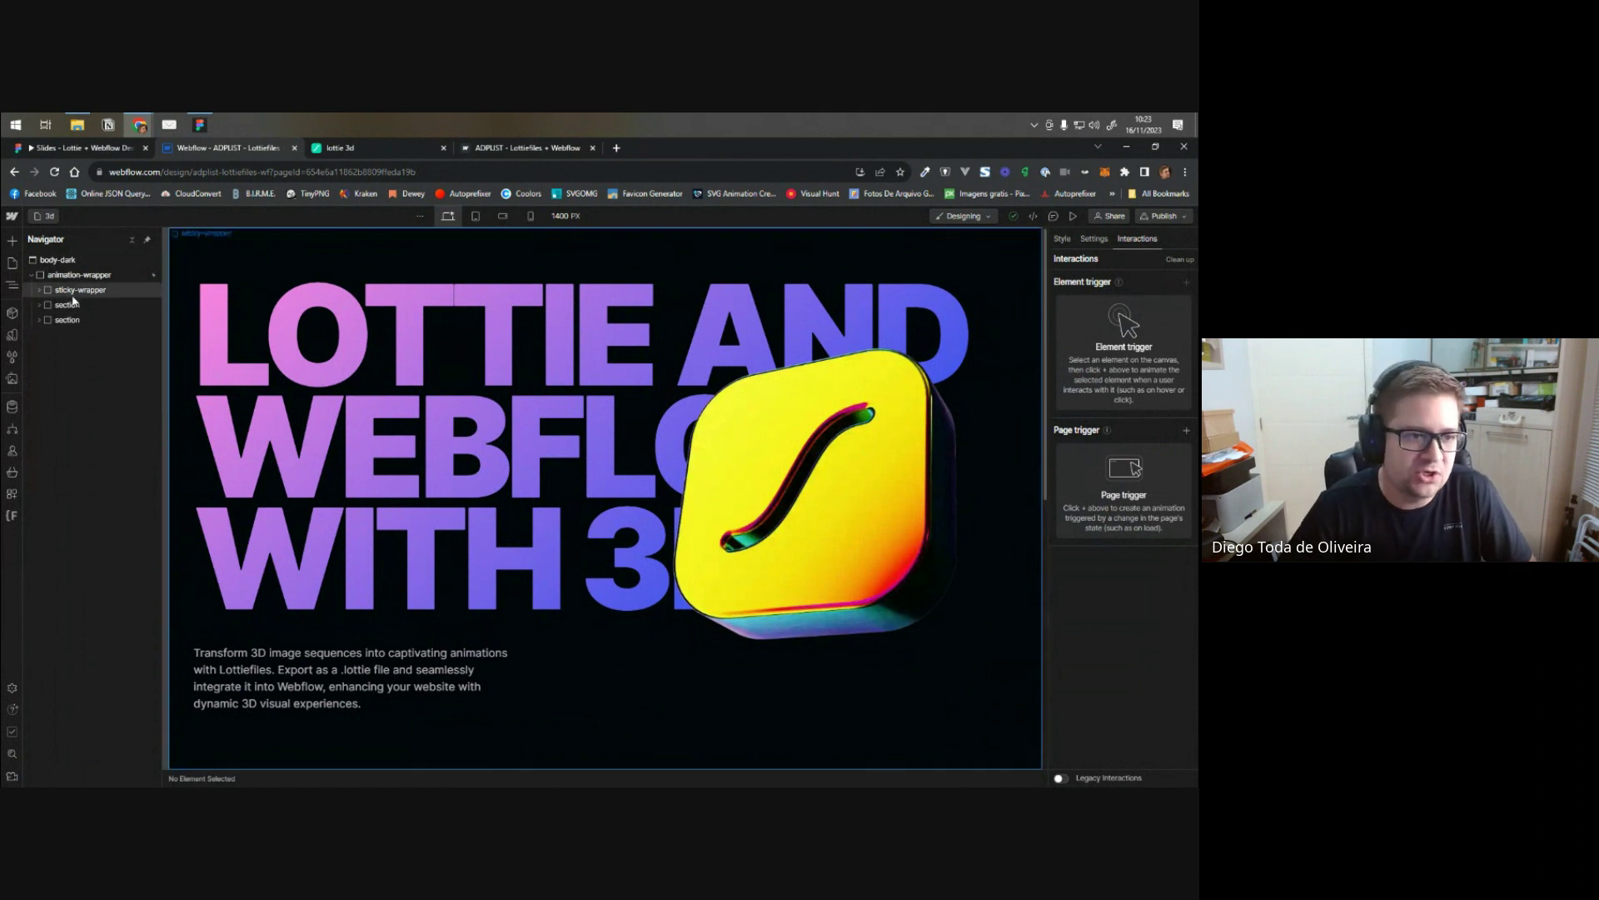
{"action": "left_click", "coordinate": [74, 291]}
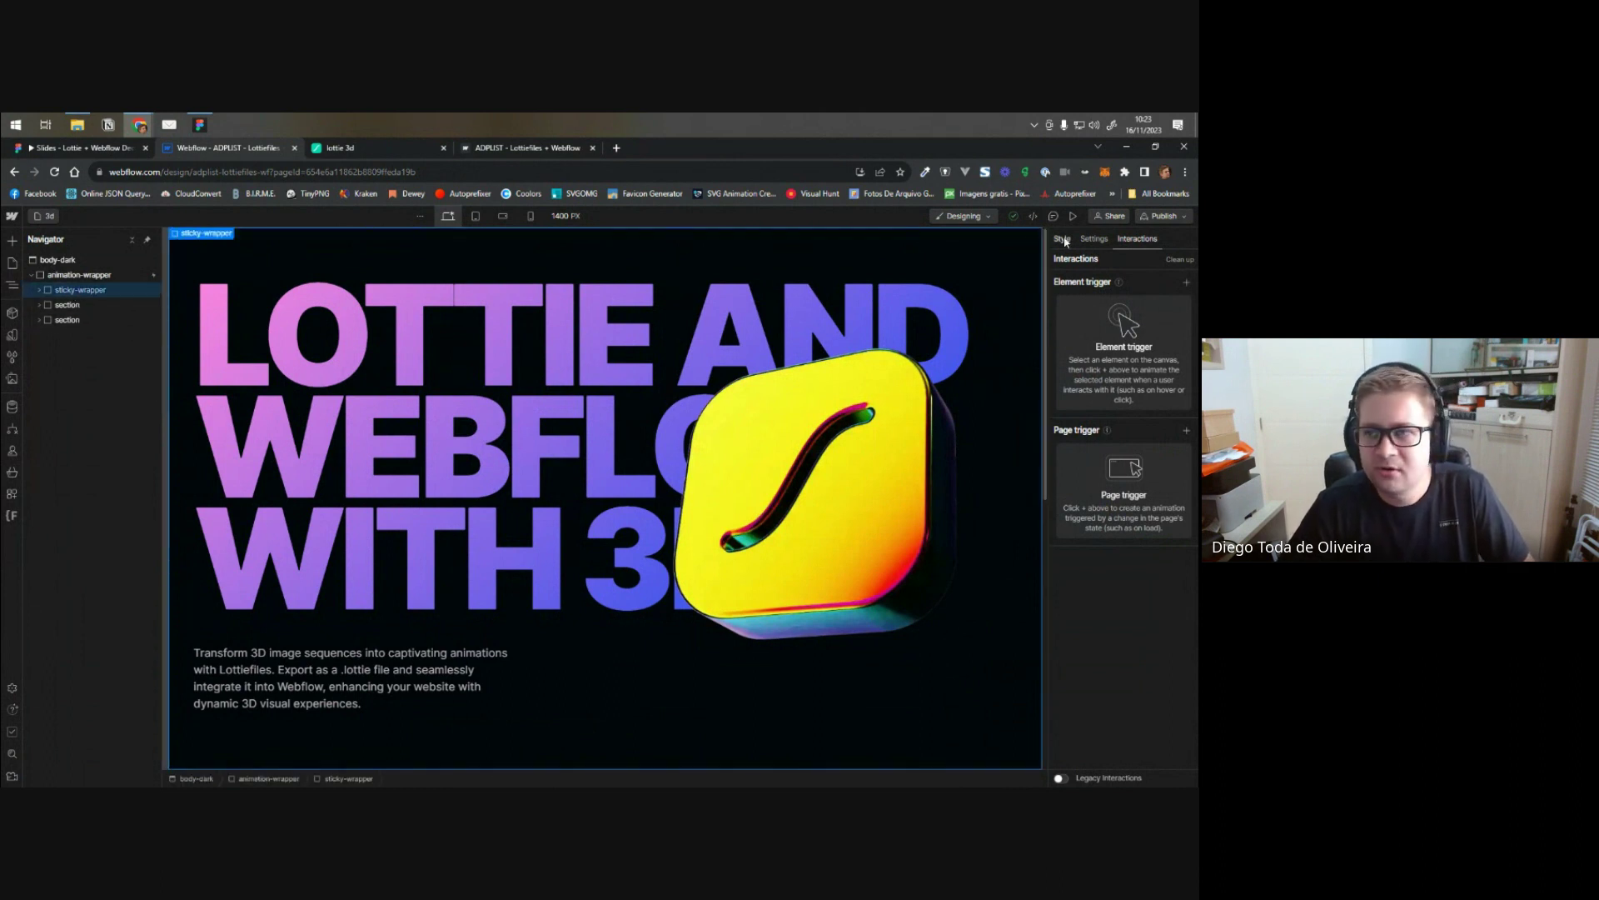
{"action": "key", "text": "s"}
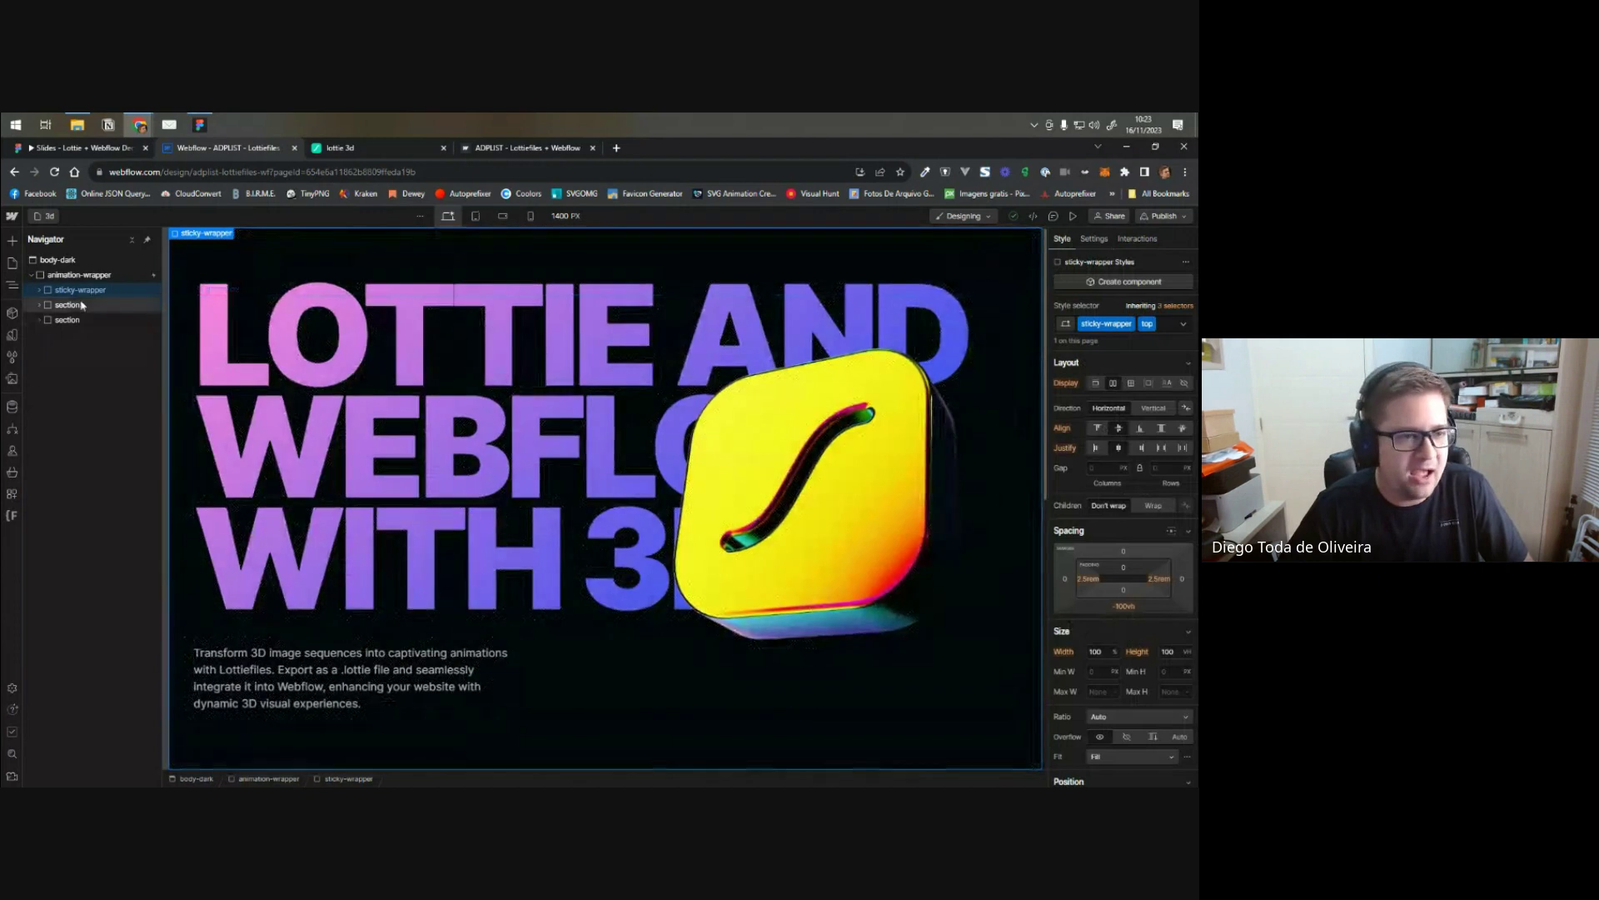
- Expand sticky-wrapper down to grid-12cols, select the lottie-3d element, and check how it stays in place across the page sections
{"action": "left_click", "coordinate": [40, 291]}
{"action": "left_click", "coordinate": [47, 306]}
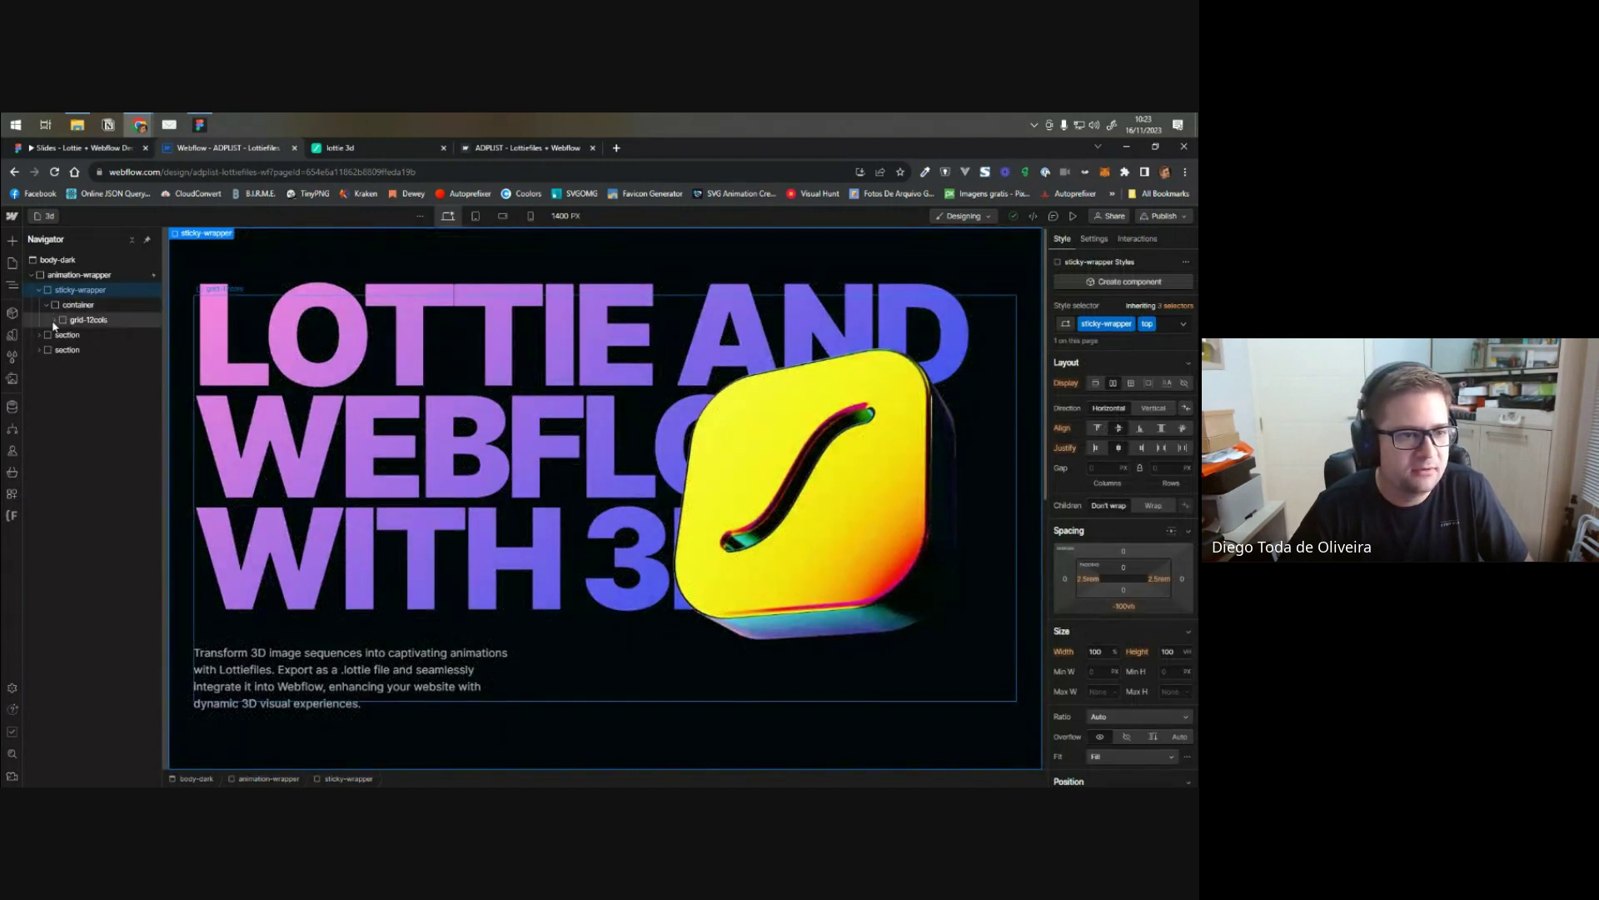
{"action": "left_click", "coordinate": [55, 319]}
{"action": "left_click", "coordinate": [88, 335]}
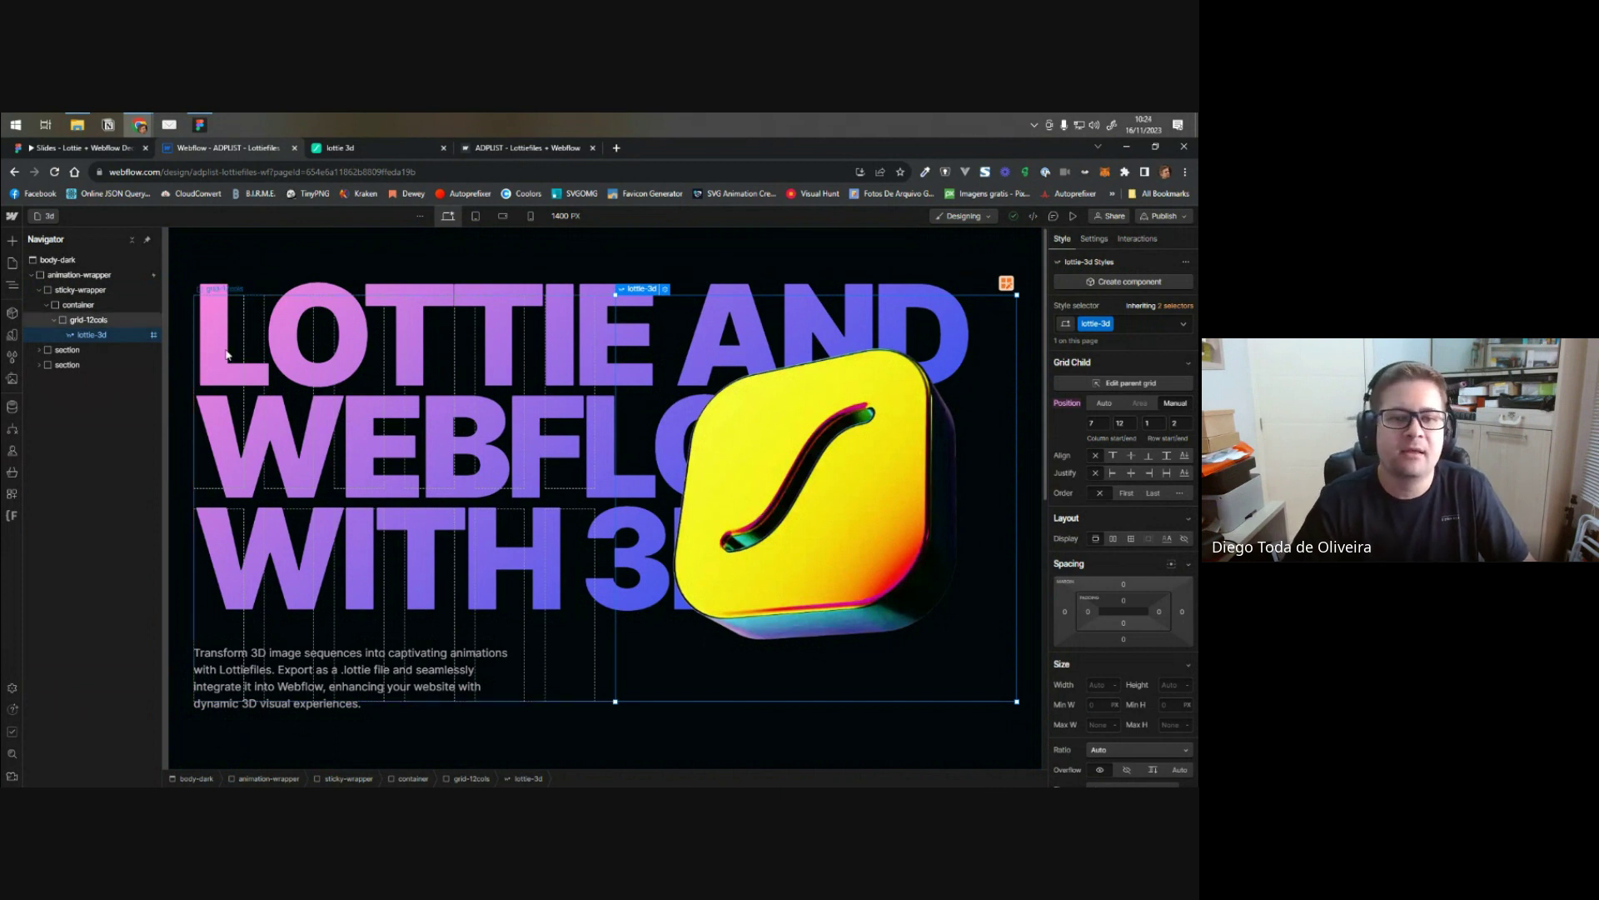
{"action": "scroll", "coordinate": [655, 460], "scroll_direction": "down", "scroll_amount": 5}
{"action": "scroll", "coordinate": [654, 460], "scroll_direction": "up", "scroll_amount": 5}
{"action": "scroll", "coordinate": [655, 460], "scroll_direction": "down", "scroll_amount": 5}
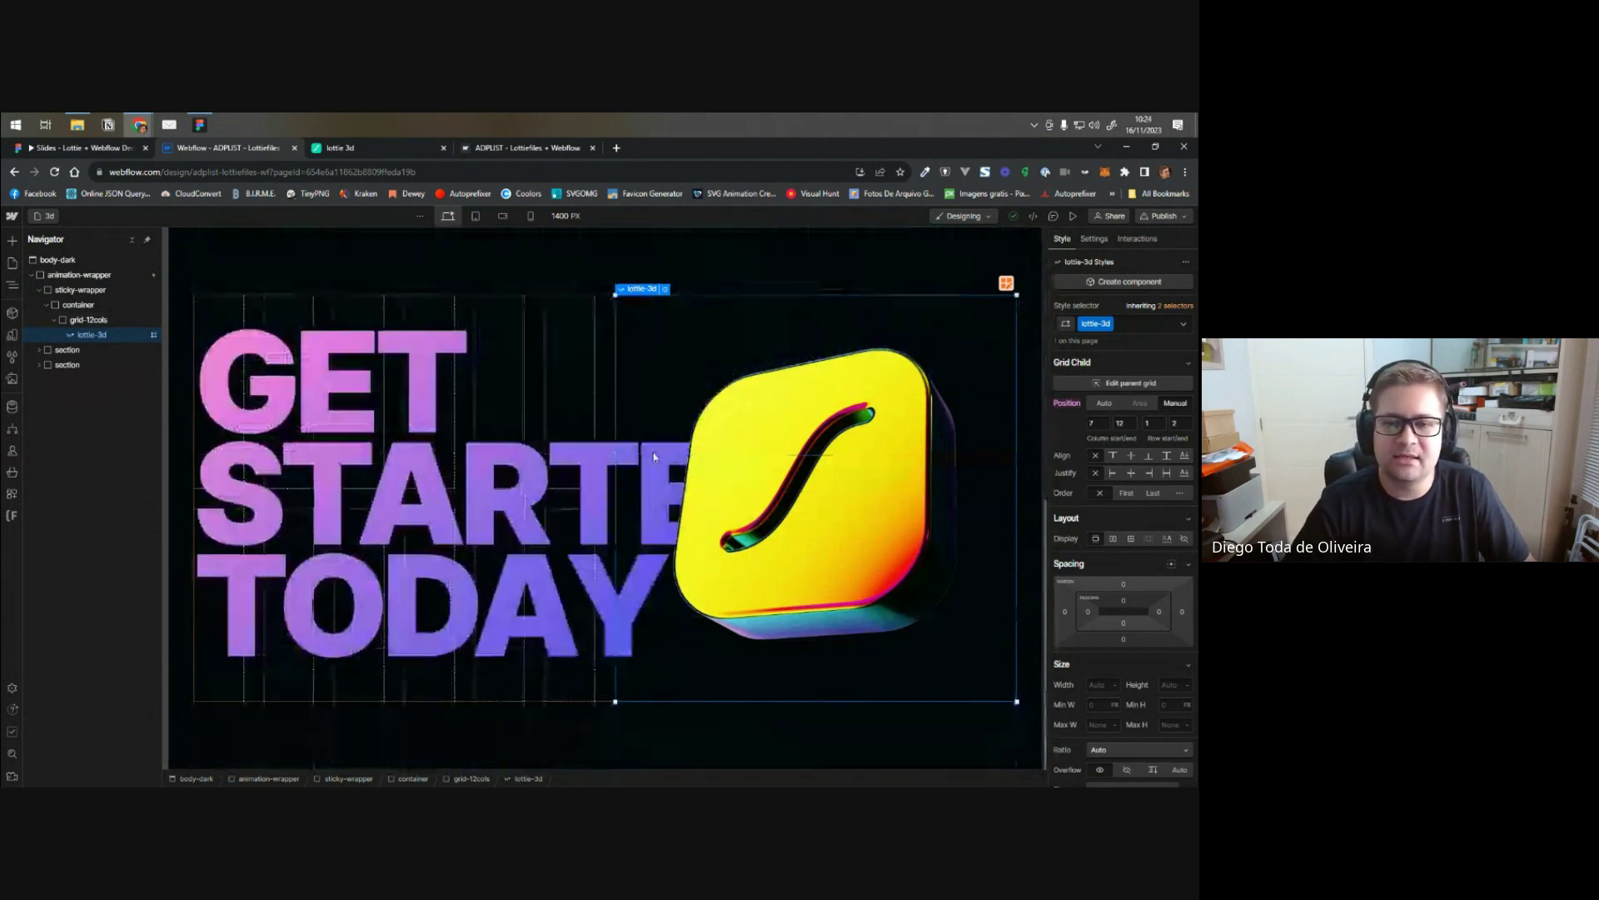
- Open the Lottie 3D / Scroll animation in animation-wrapper's while-scrolling-in-view interaction and inspect the lottie-3d action at 0%
{"action": "scroll", "coordinate": [655, 458], "scroll_direction": "up", "scroll_amount": 3}
{"action": "scroll", "coordinate": [654, 456], "scroll_direction": "up", "scroll_amount": 1}
{"action": "left_click", "coordinate": [77, 275]}
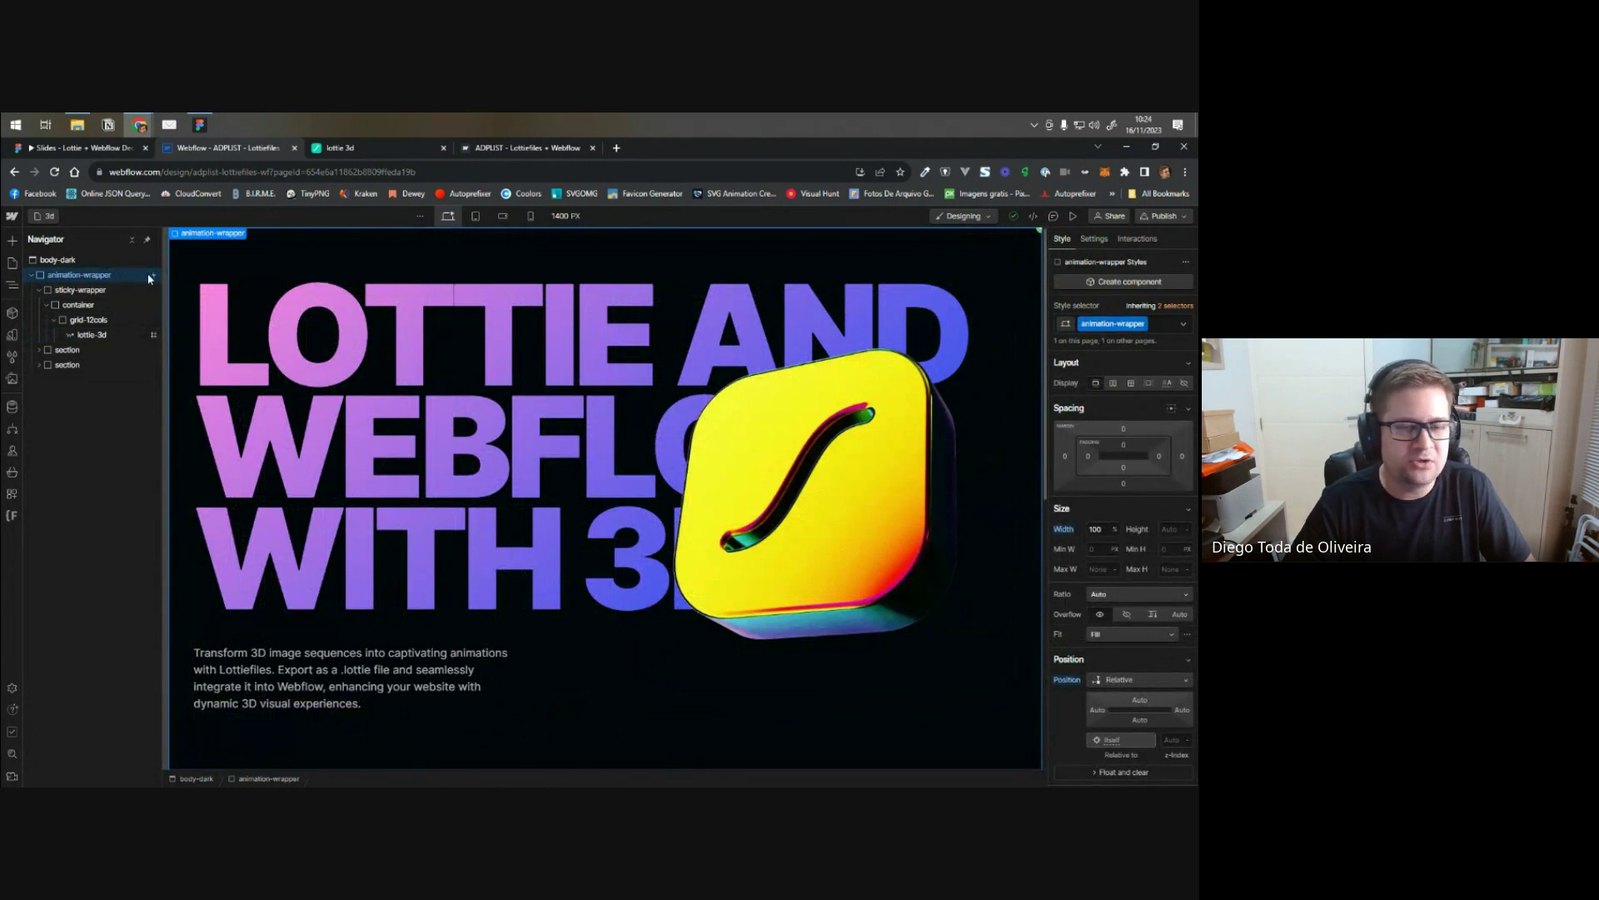
{"action": "left_click", "coordinate": [1137, 238]}
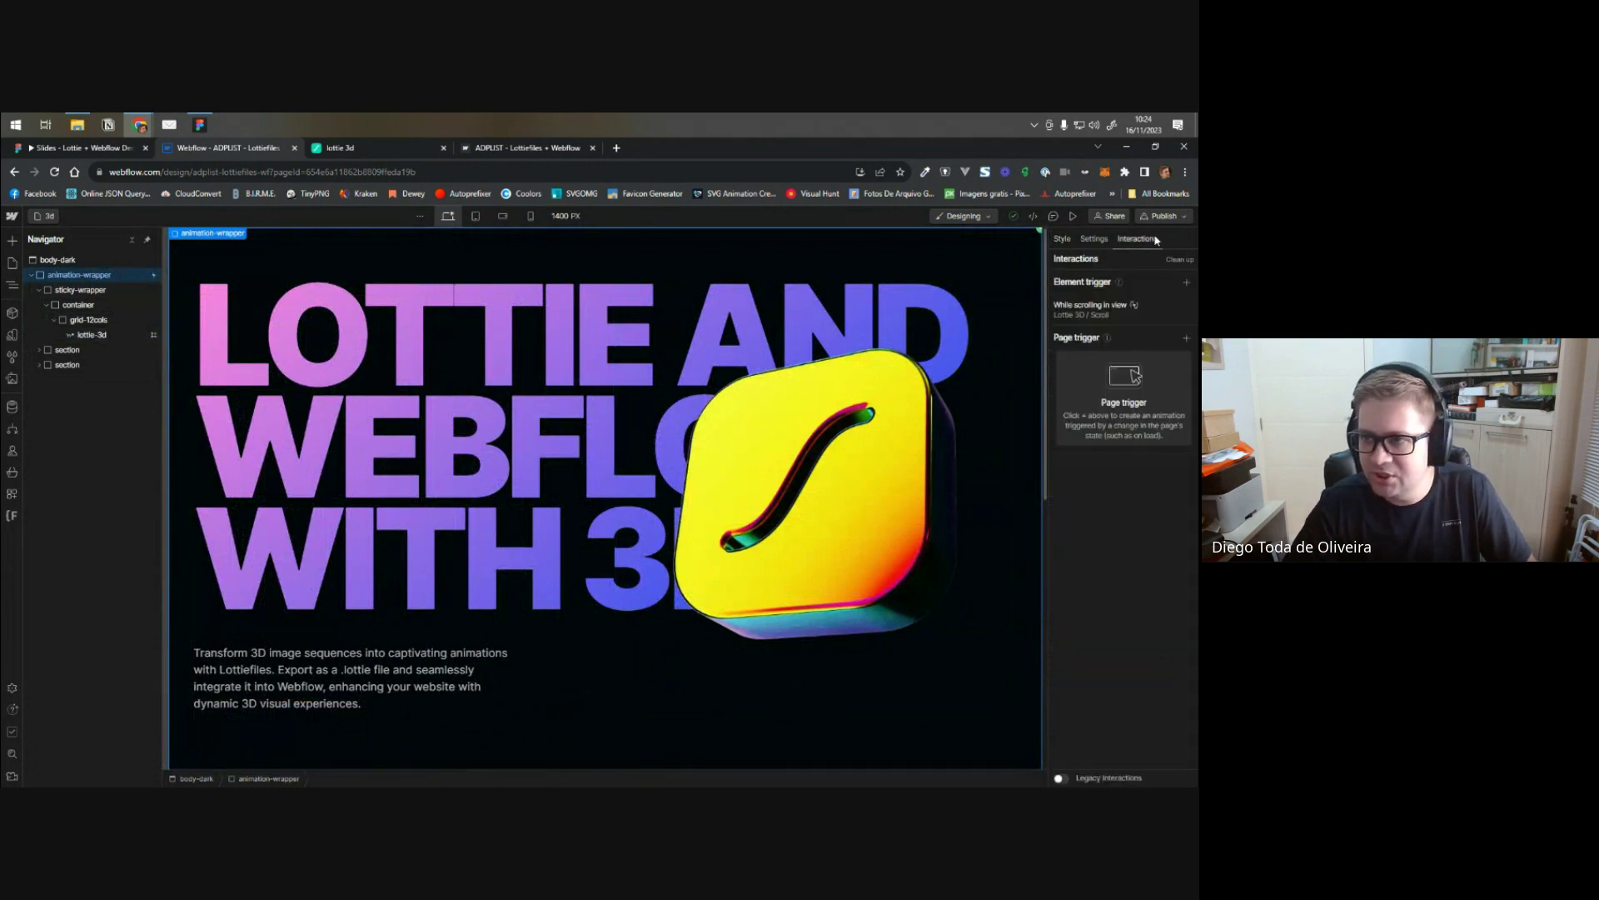
{"action": "left_click", "coordinate": [1090, 308]}
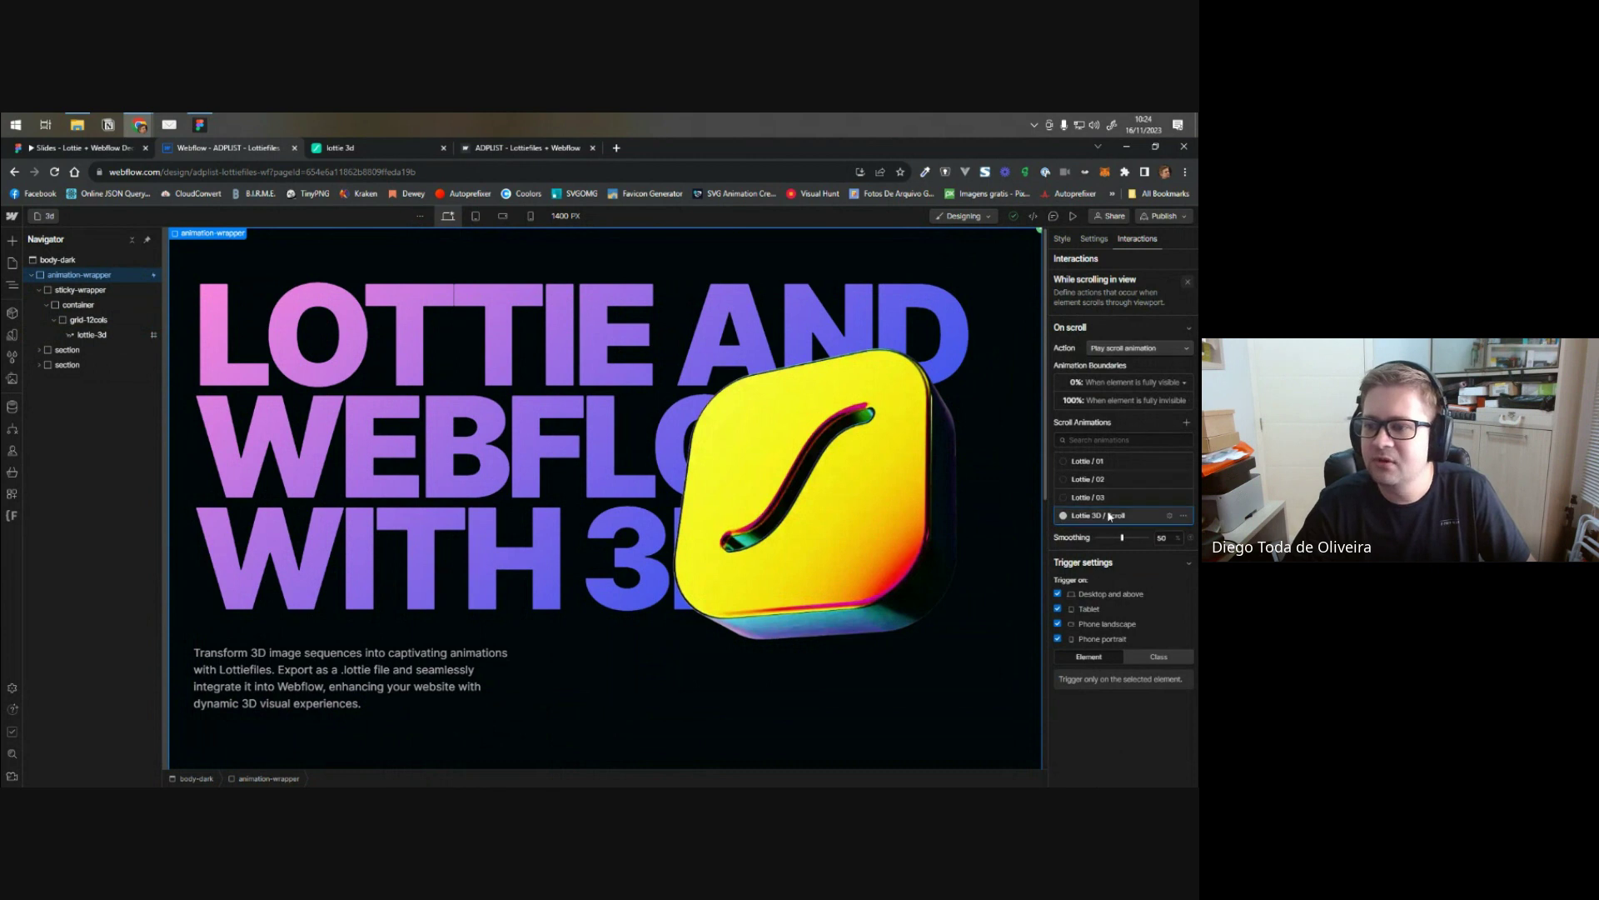
{"action": "left_click", "coordinate": [1105, 518]}
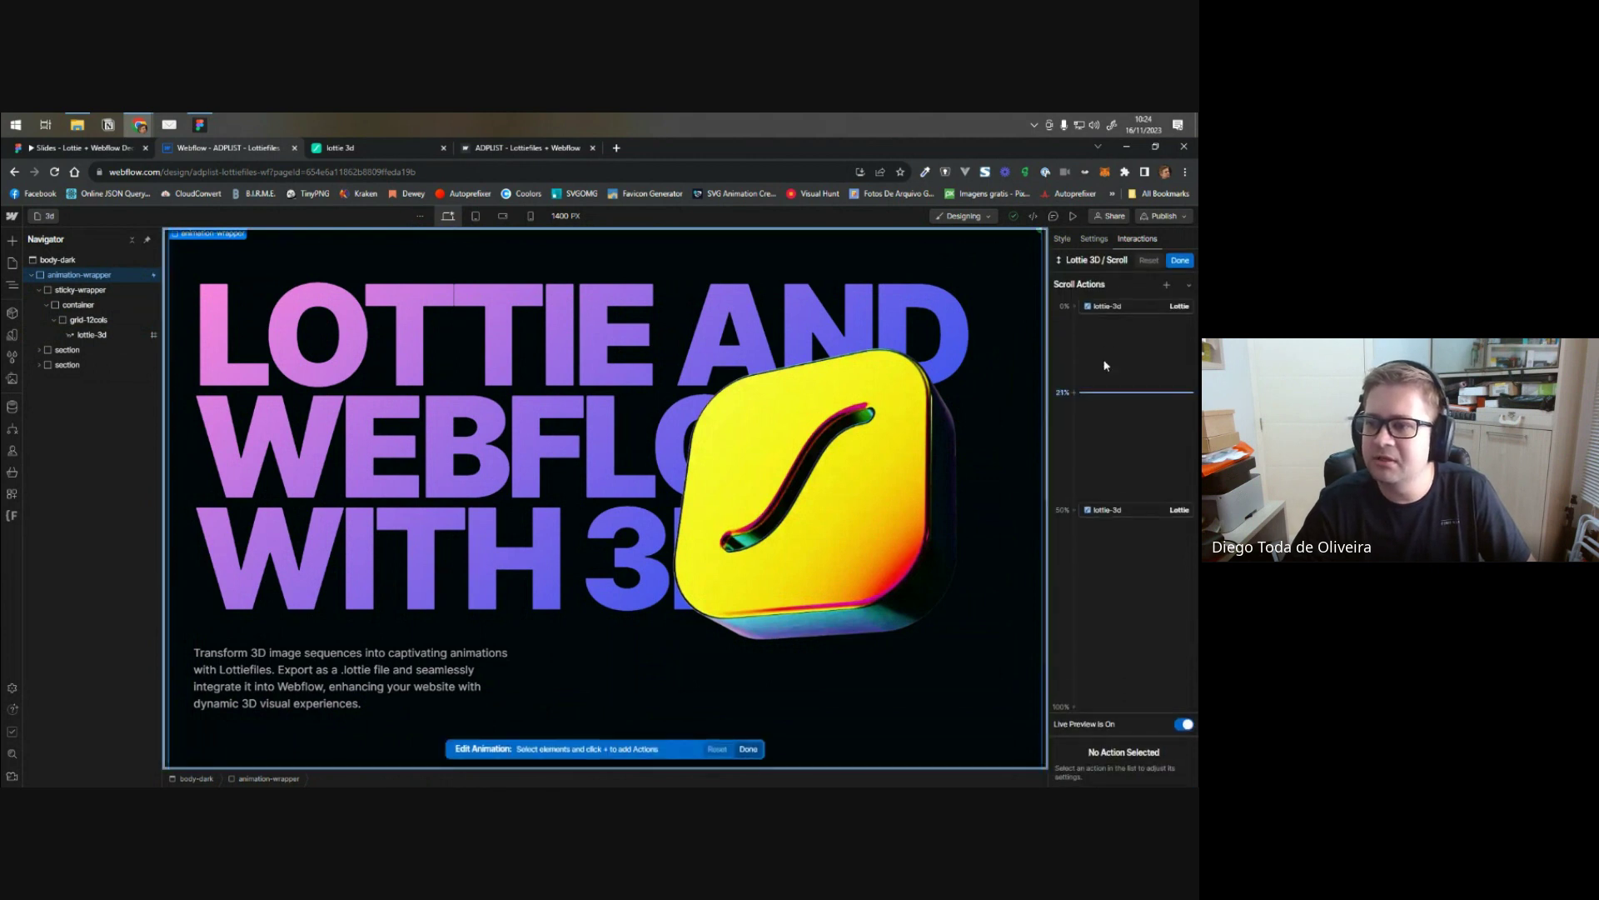
{"action": "left_click", "coordinate": [1141, 306]}
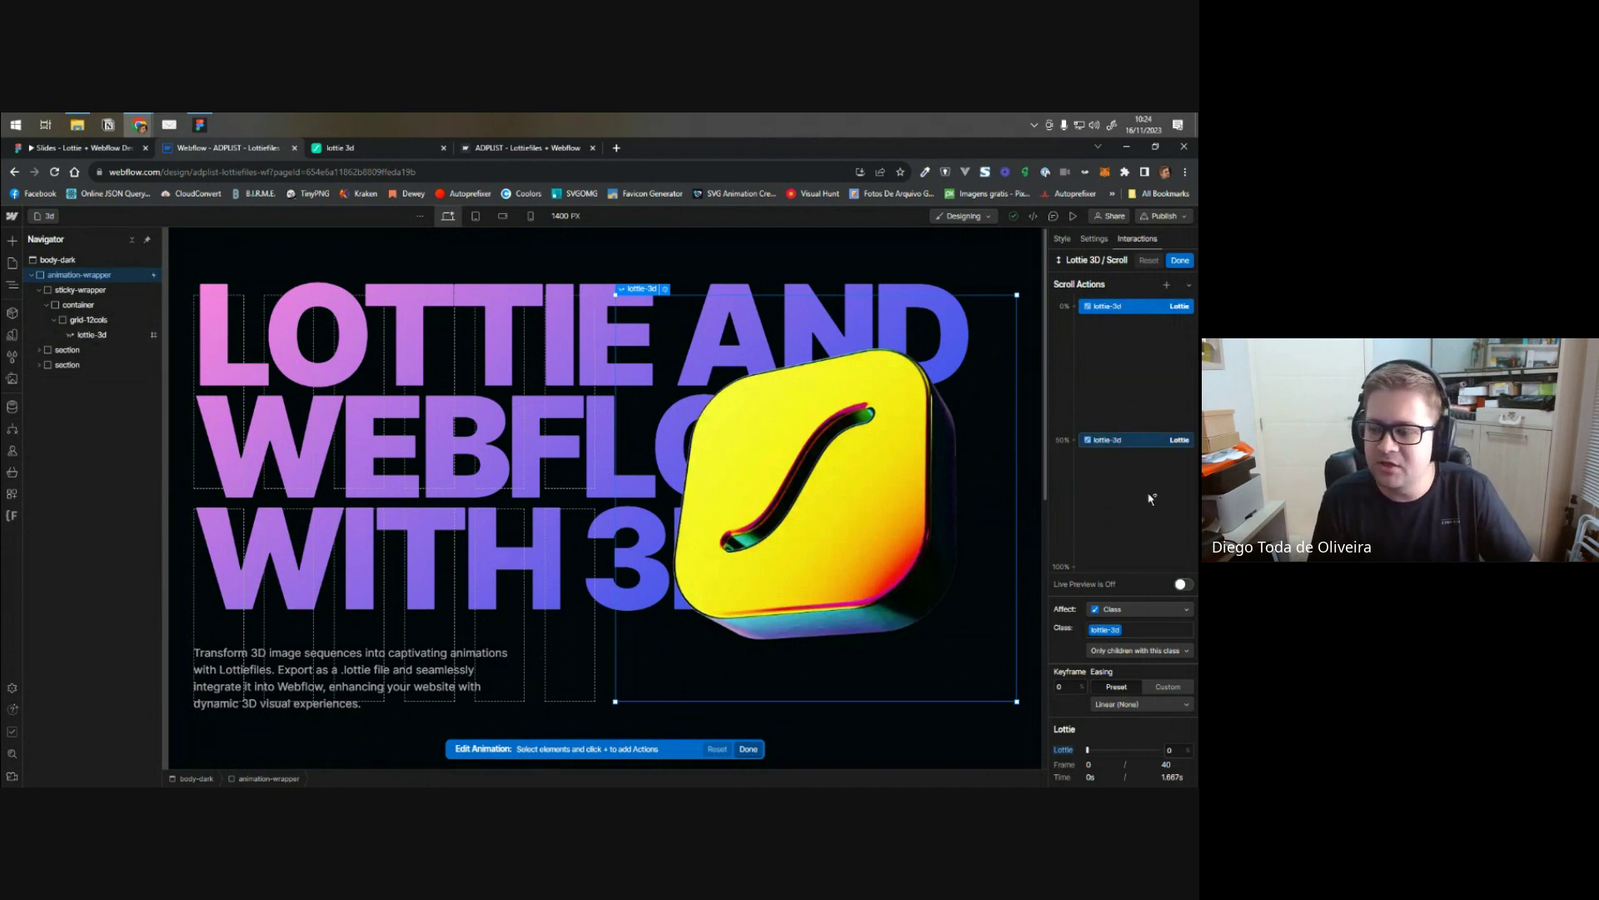
- Set the Lottie value of the lottie-3d action at the 50% keyframe to 99.99% and save the scroll animation
{"action": "left_click", "coordinate": [1122, 443]}
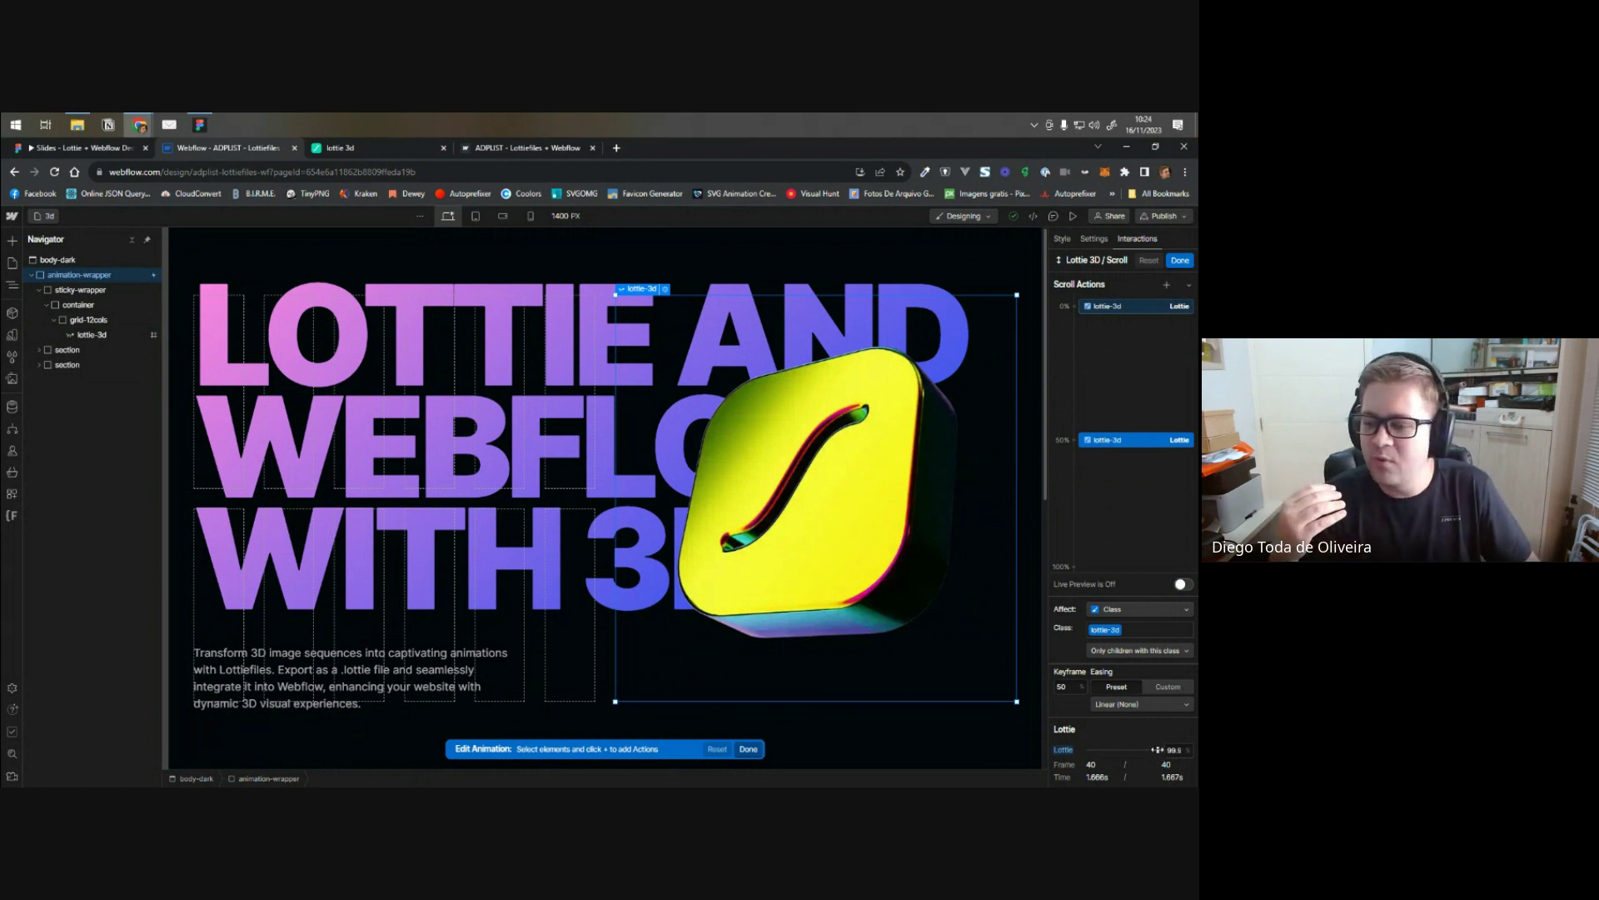
{"action": "left_click_drag", "start_coordinate": [1159, 749], "coordinate": [1174, 750]}
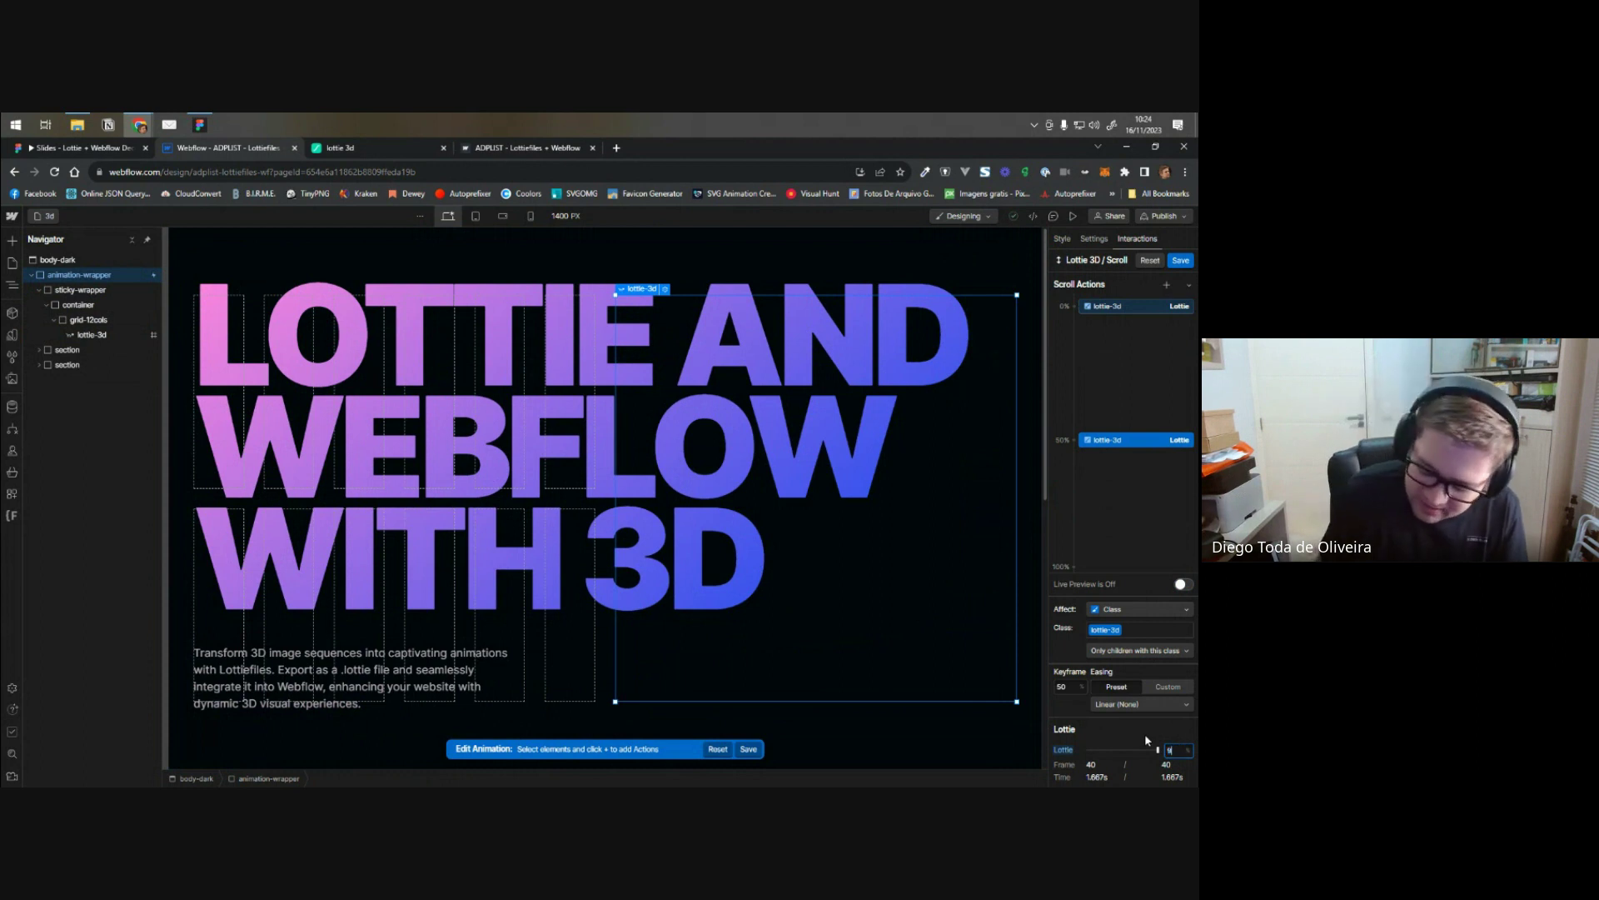
{"action": "key", "text": "Return"}
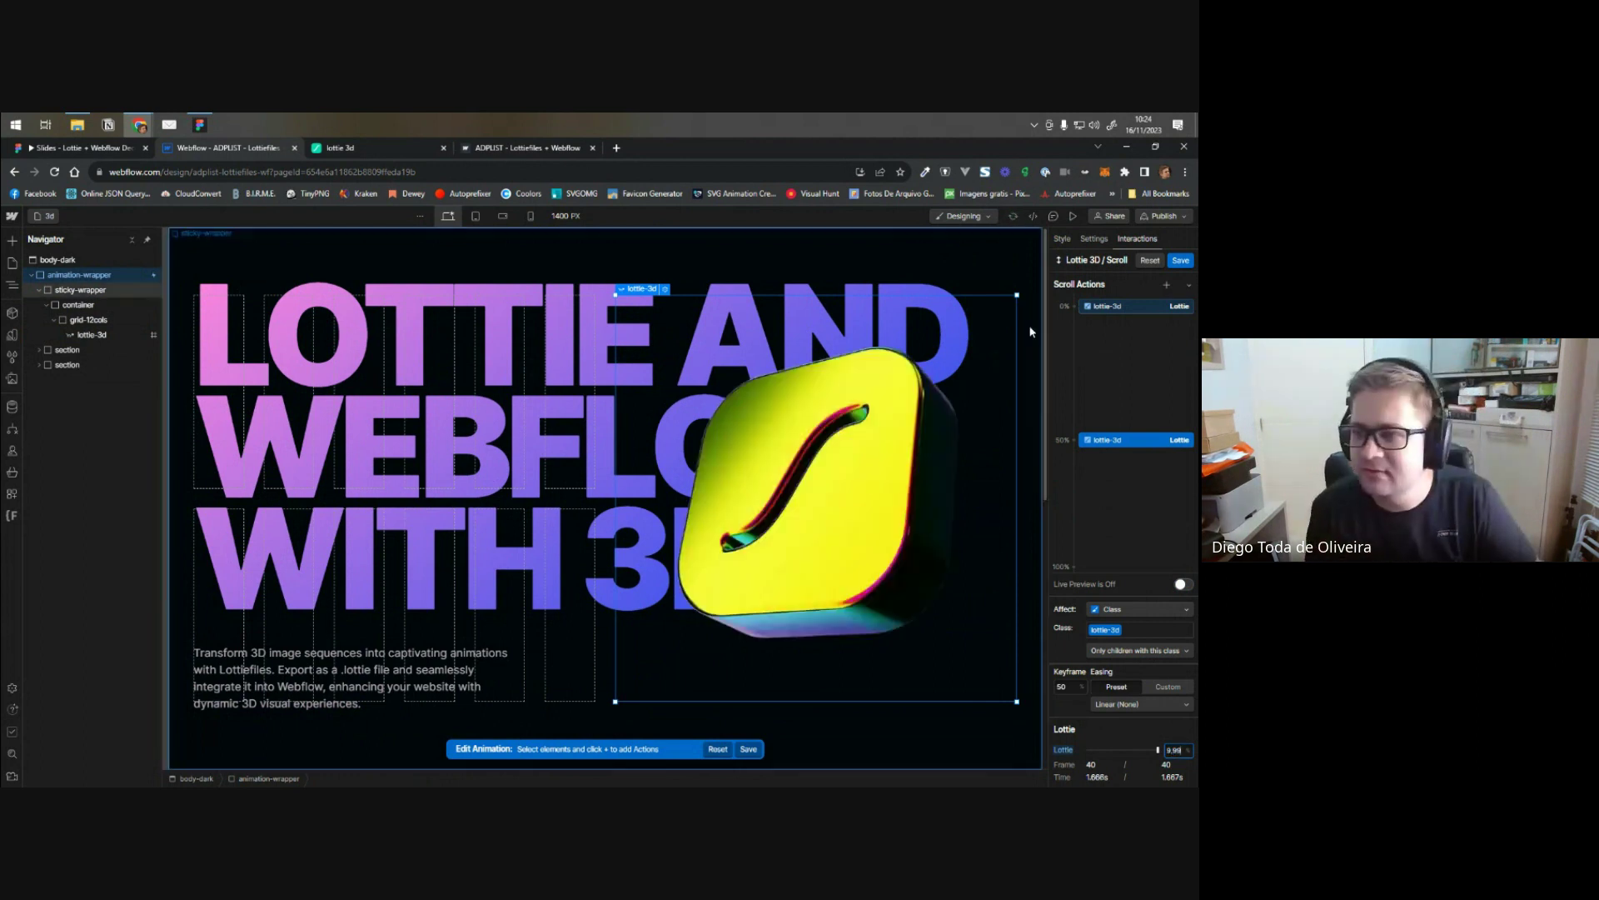
{"action": "left_click", "coordinate": [1181, 261]}
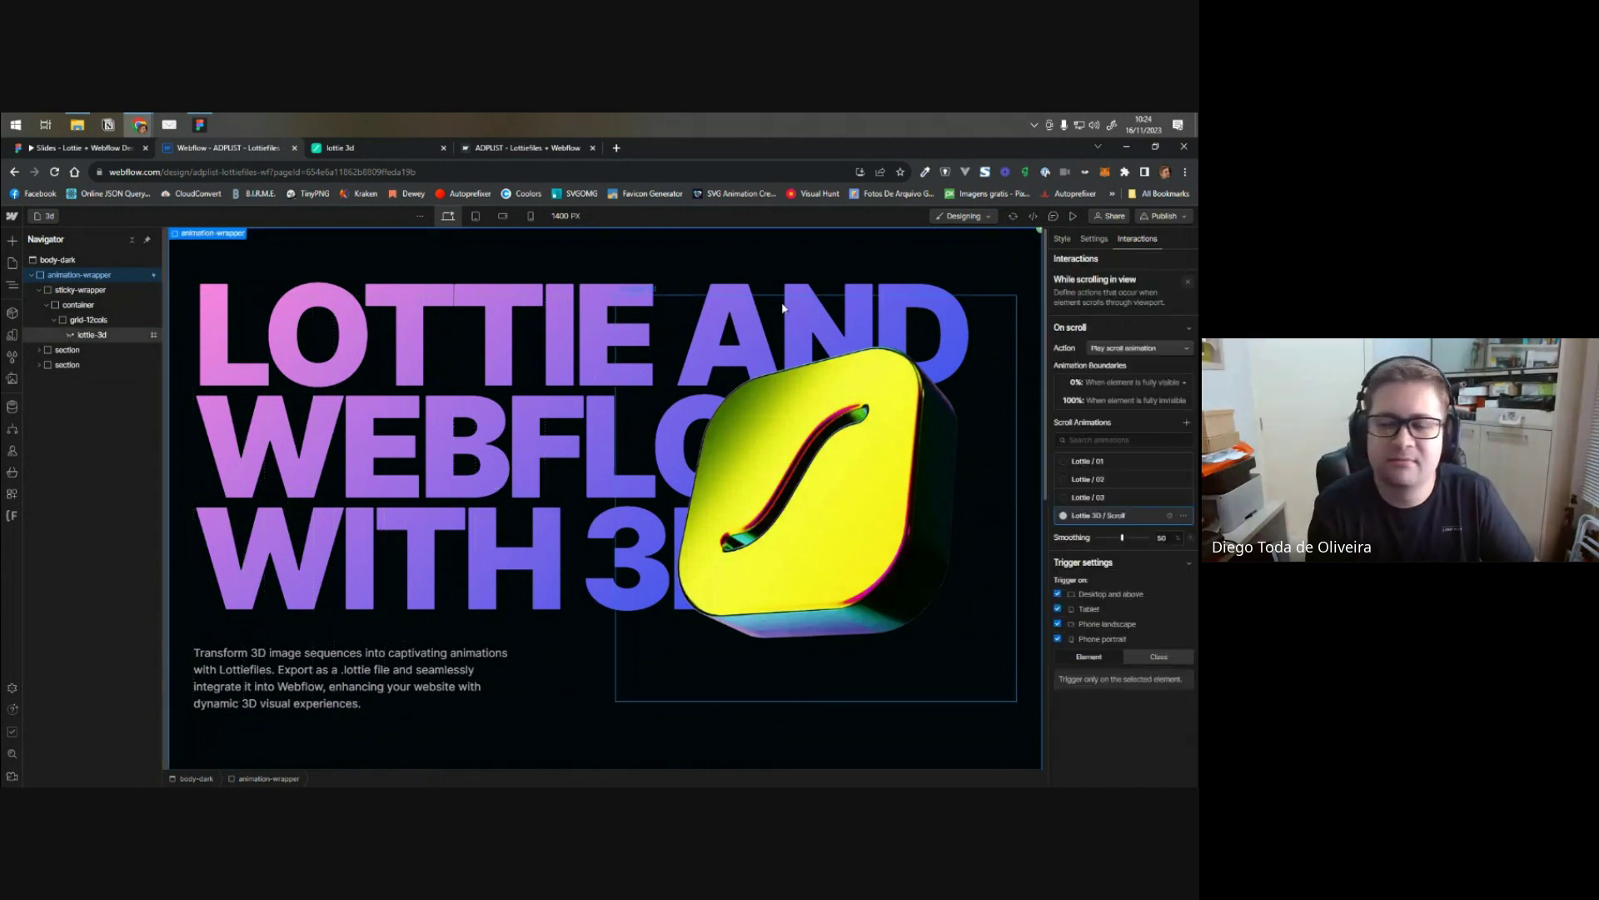
- Switch to the published adplist-lottiefiles-wf site and load its /3d page
{"action": "left_click", "coordinate": [520, 148]}
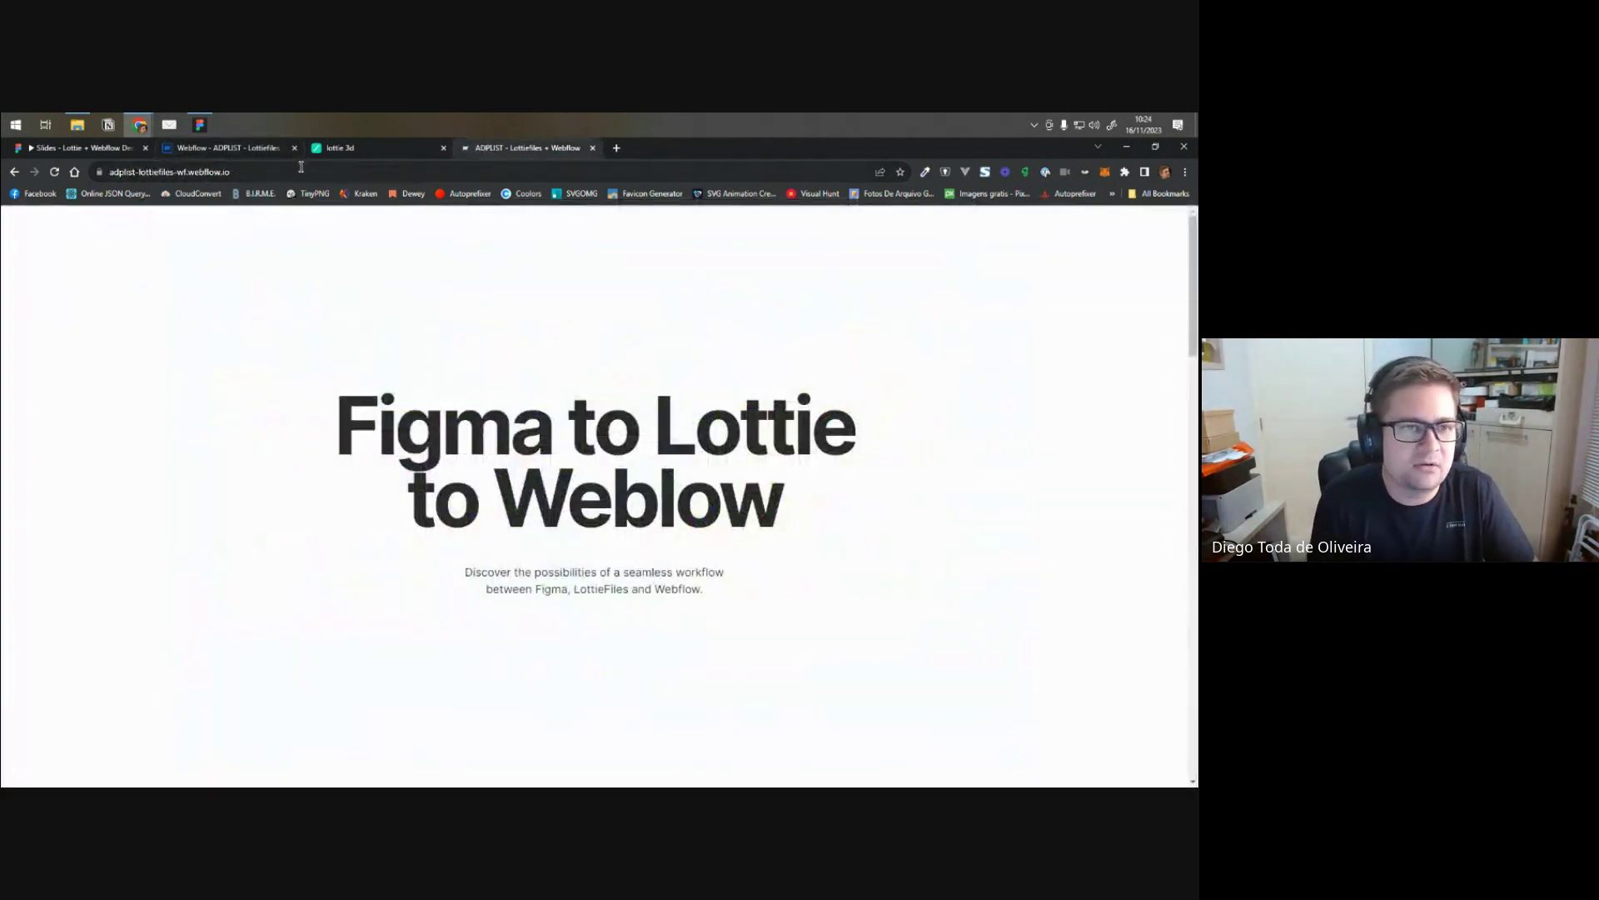
{"action": "left_click", "coordinate": [300, 171]}
{"action": "left_click", "coordinate": [301, 171]}
{"action": "type", "text": "/3d"}
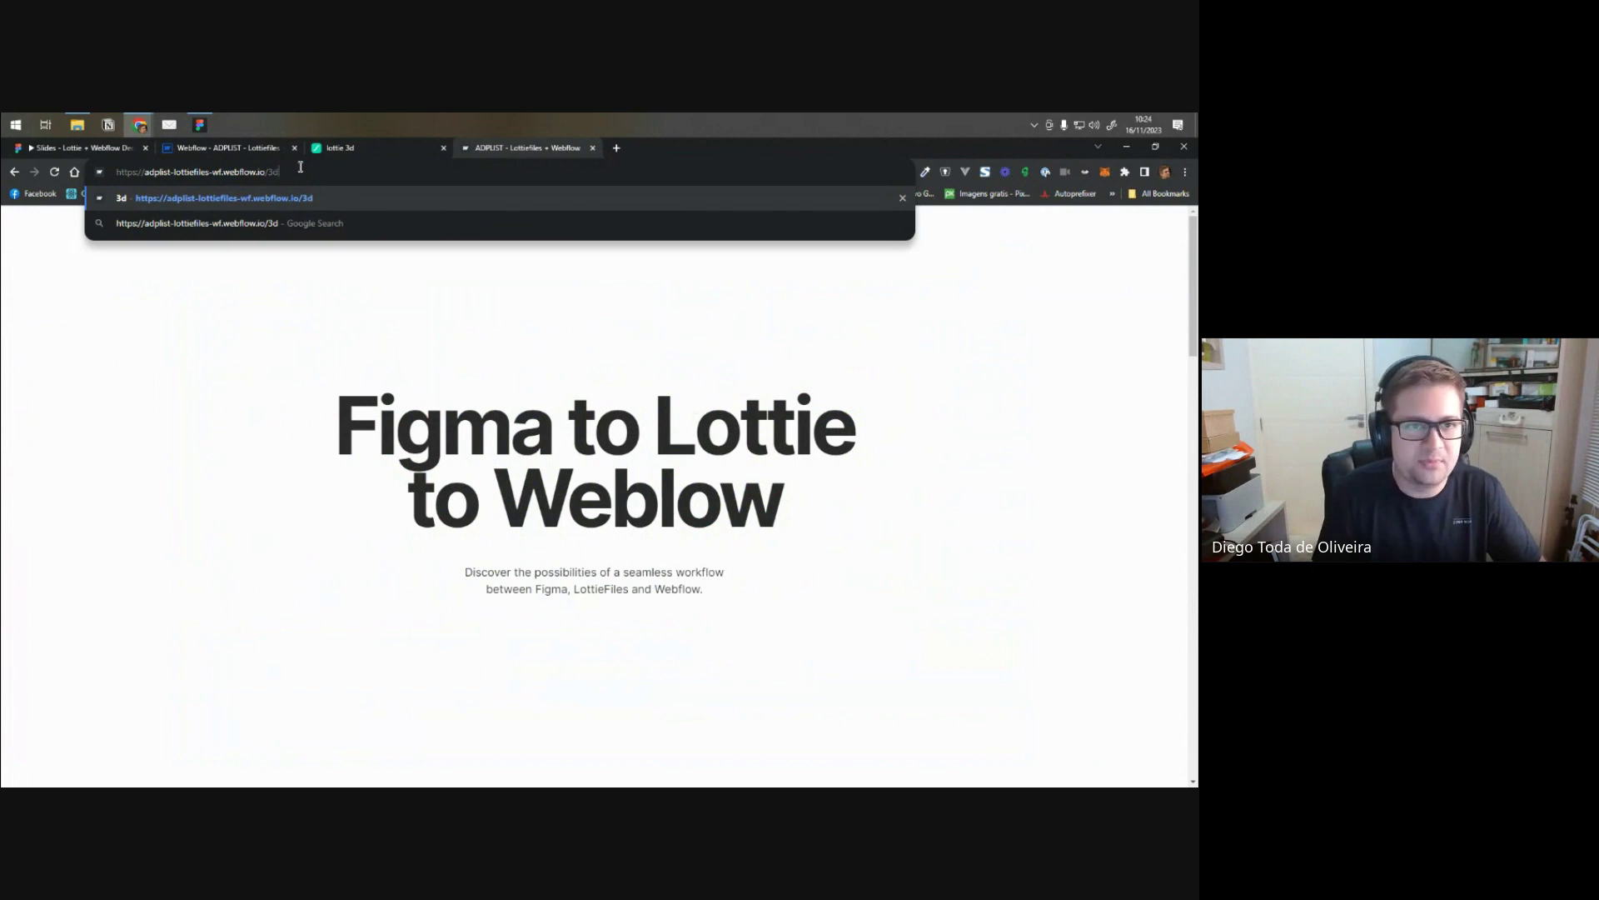
{"action": "key", "text": "Return"}
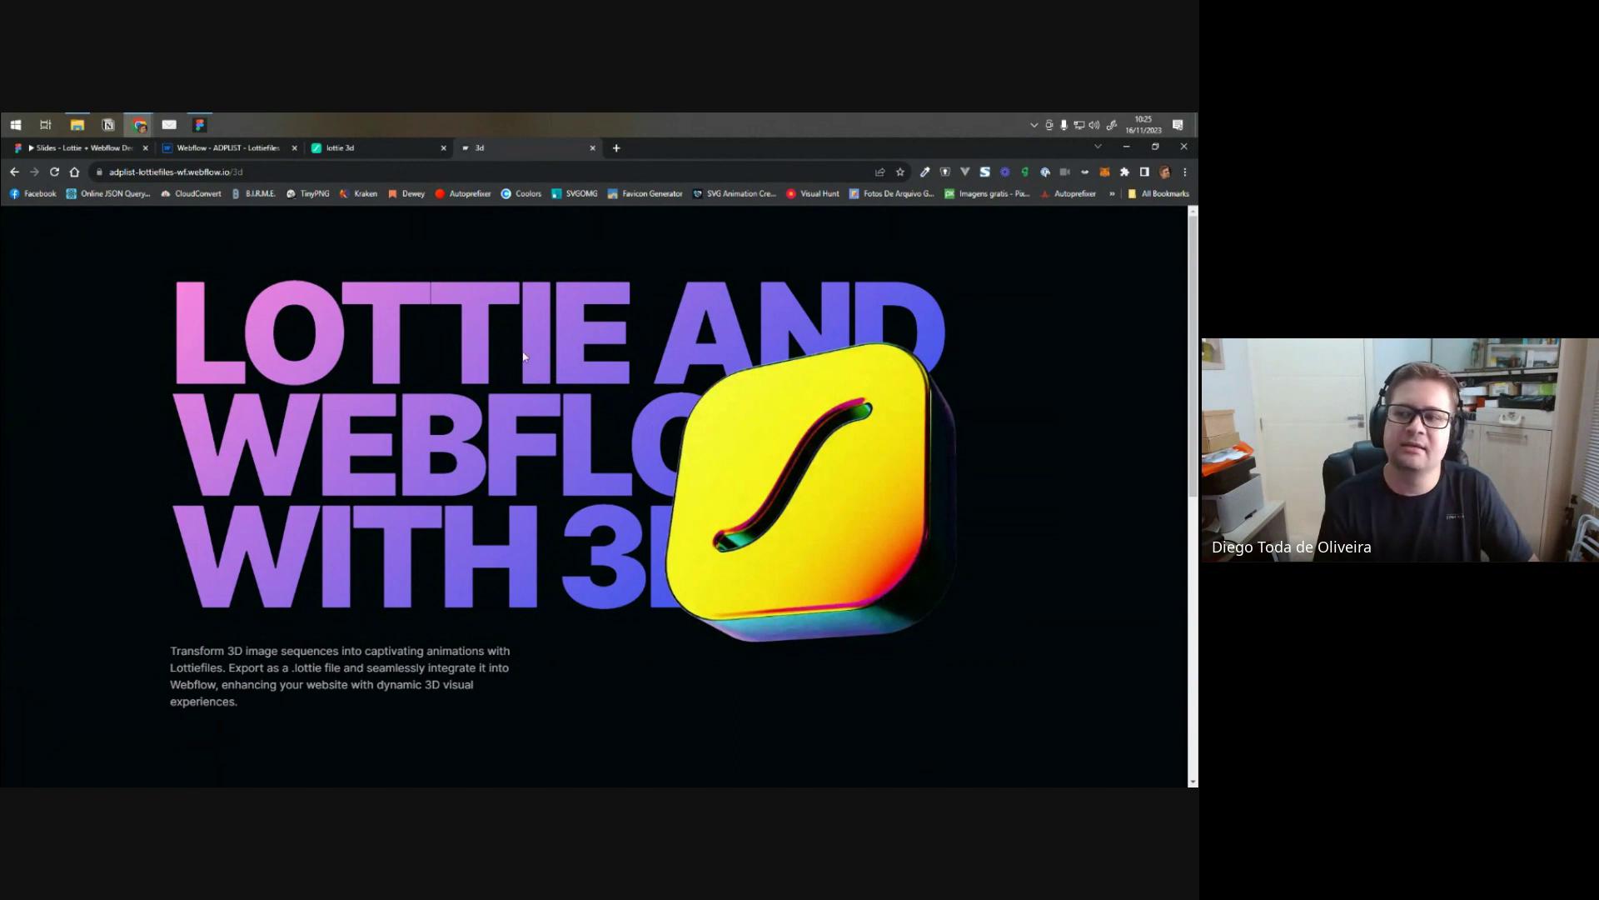
- Examine how the 3D Lottie cube responds to scrolling between the hero and Get Started Today sections on the published page
{"action": "scroll", "coordinate": [523, 356], "scroll_direction": "down", "scroll_amount": 10}
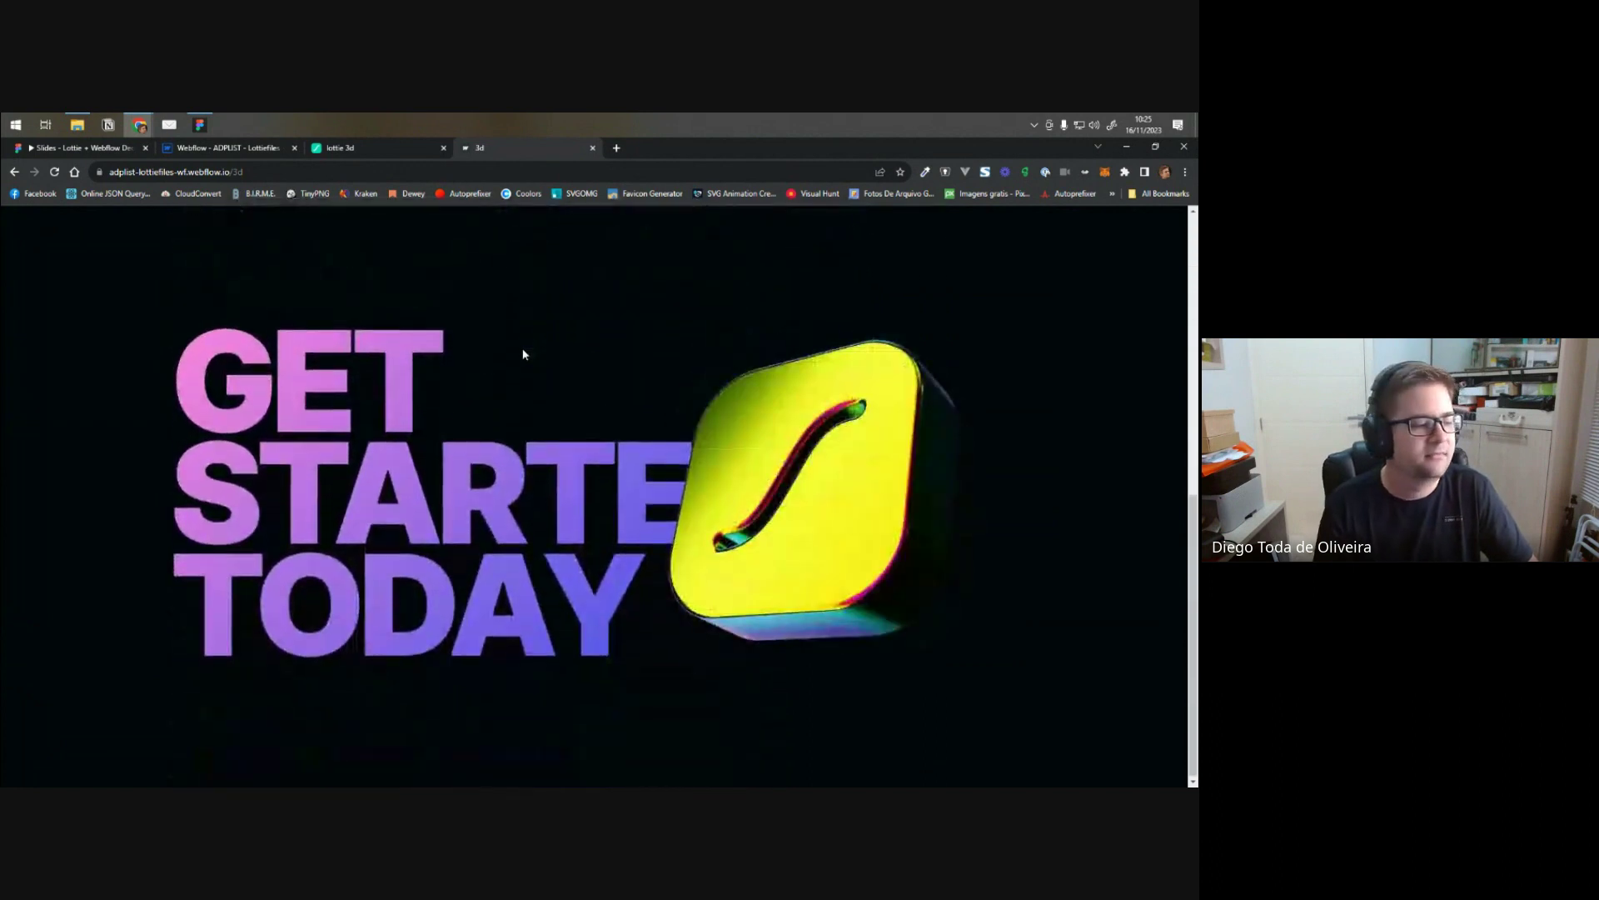
{"action": "scroll", "coordinate": [523, 354], "scroll_direction": "up", "scroll_amount": 5}
{"action": "scroll", "coordinate": [523, 354], "scroll_direction": "down", "scroll_amount": 5}
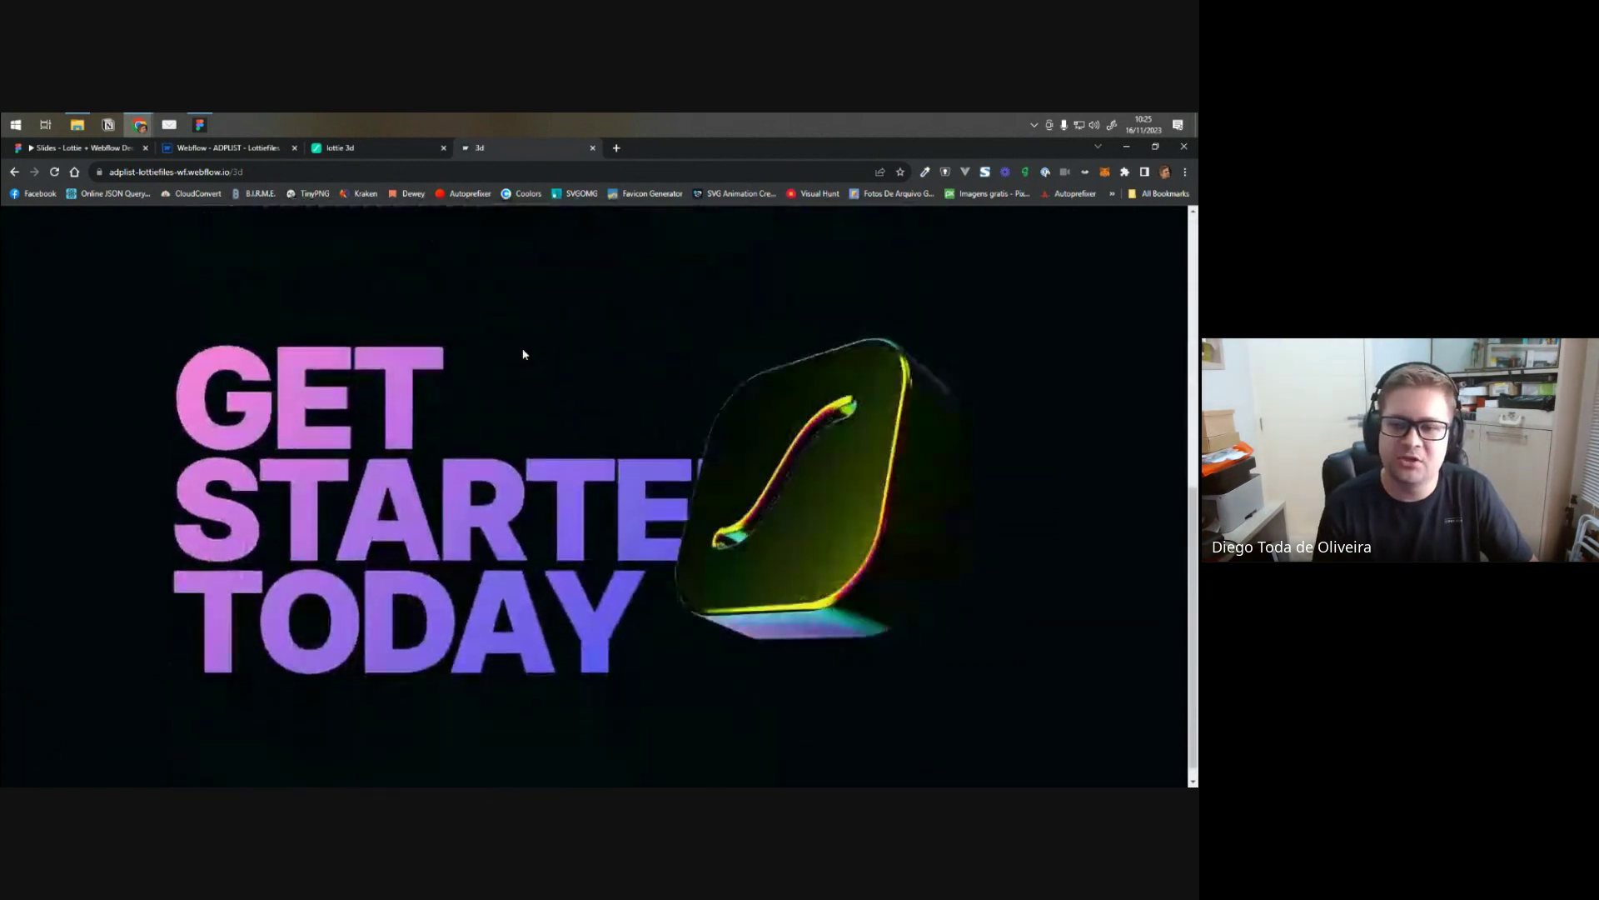
{"action": "scroll", "coordinate": [546, 385], "scroll_direction": "up", "scroll_amount": 6}
{"action": "scroll", "coordinate": [545, 390], "scroll_direction": "down", "scroll_amount": 5}
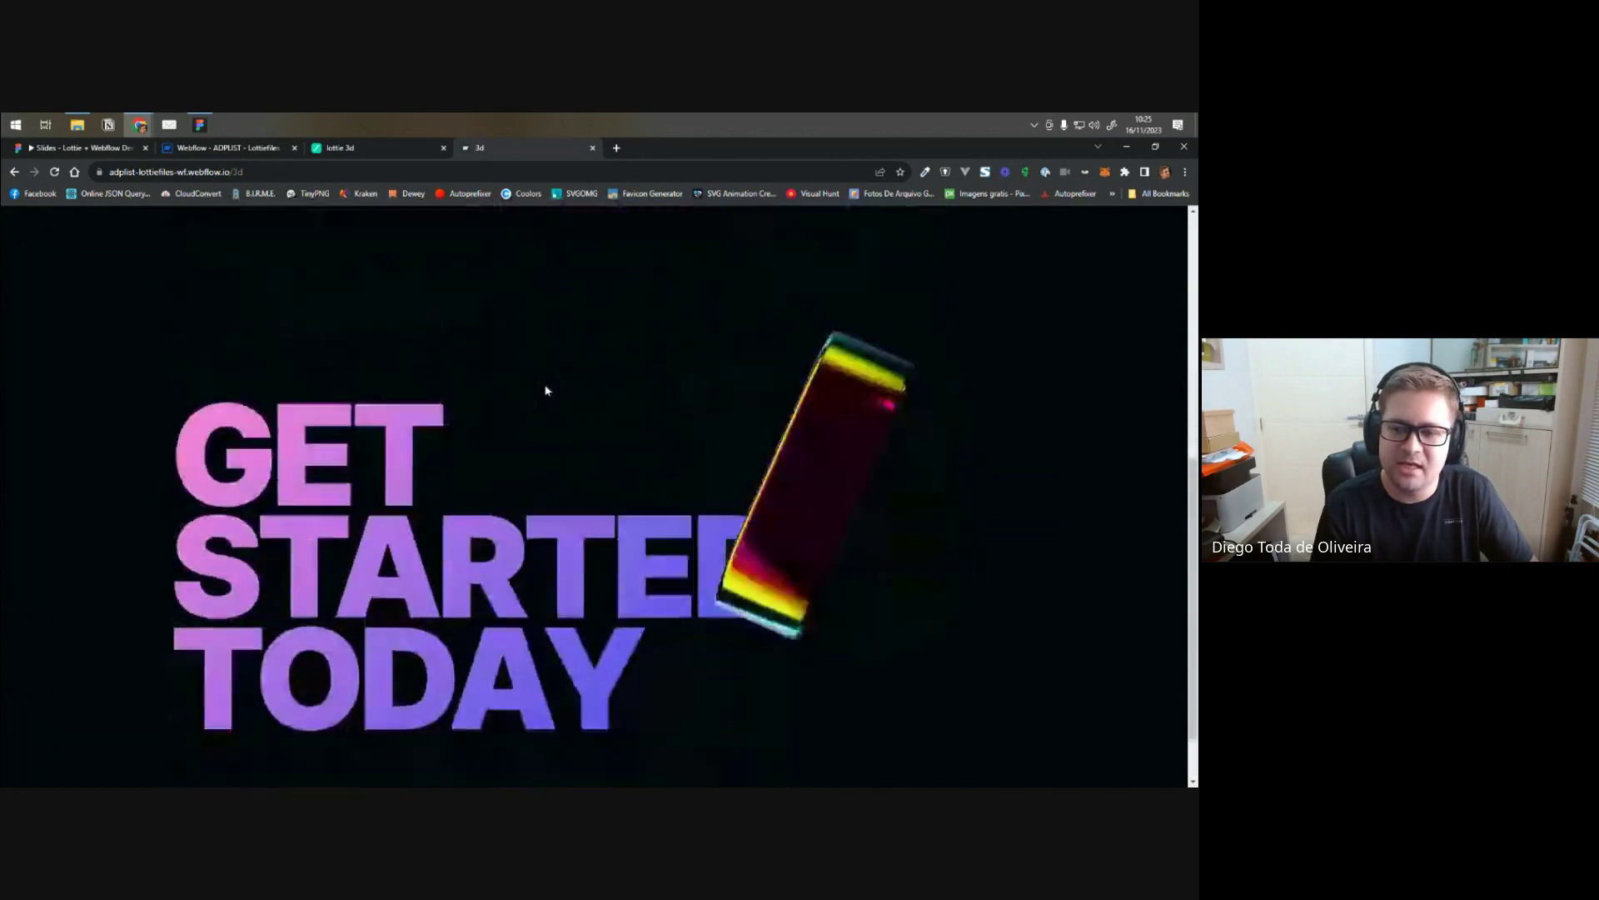
{"action": "scroll", "coordinate": [546, 390], "scroll_direction": "up", "scroll_amount": 6}
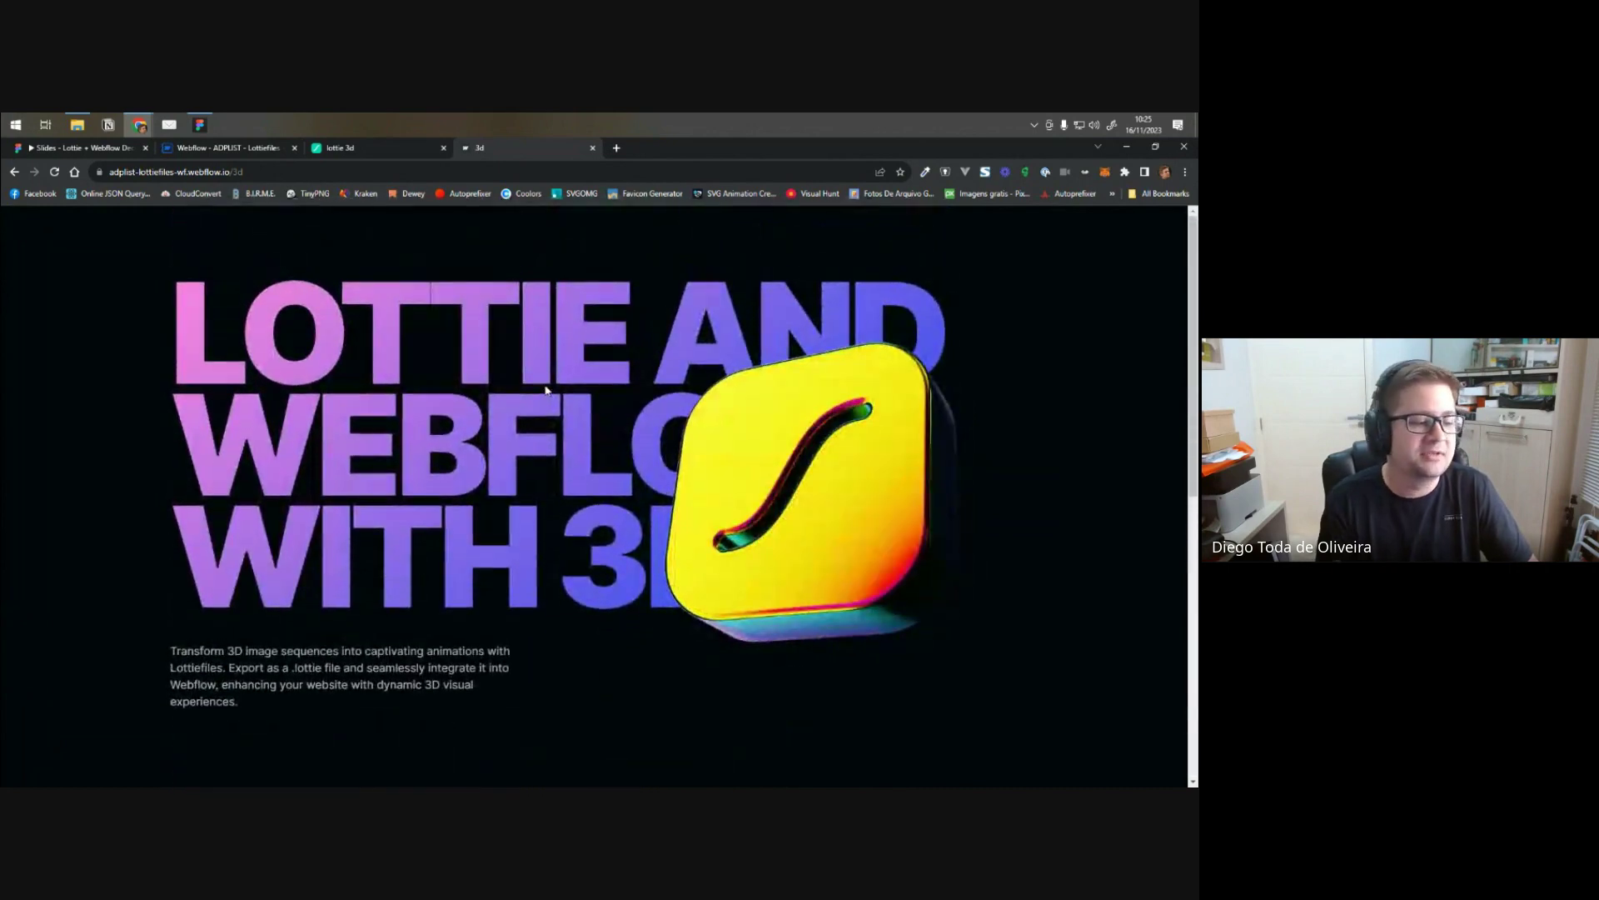
{"action": "scroll", "coordinate": [554, 390], "scroll_direction": "down", "scroll_amount": 5}
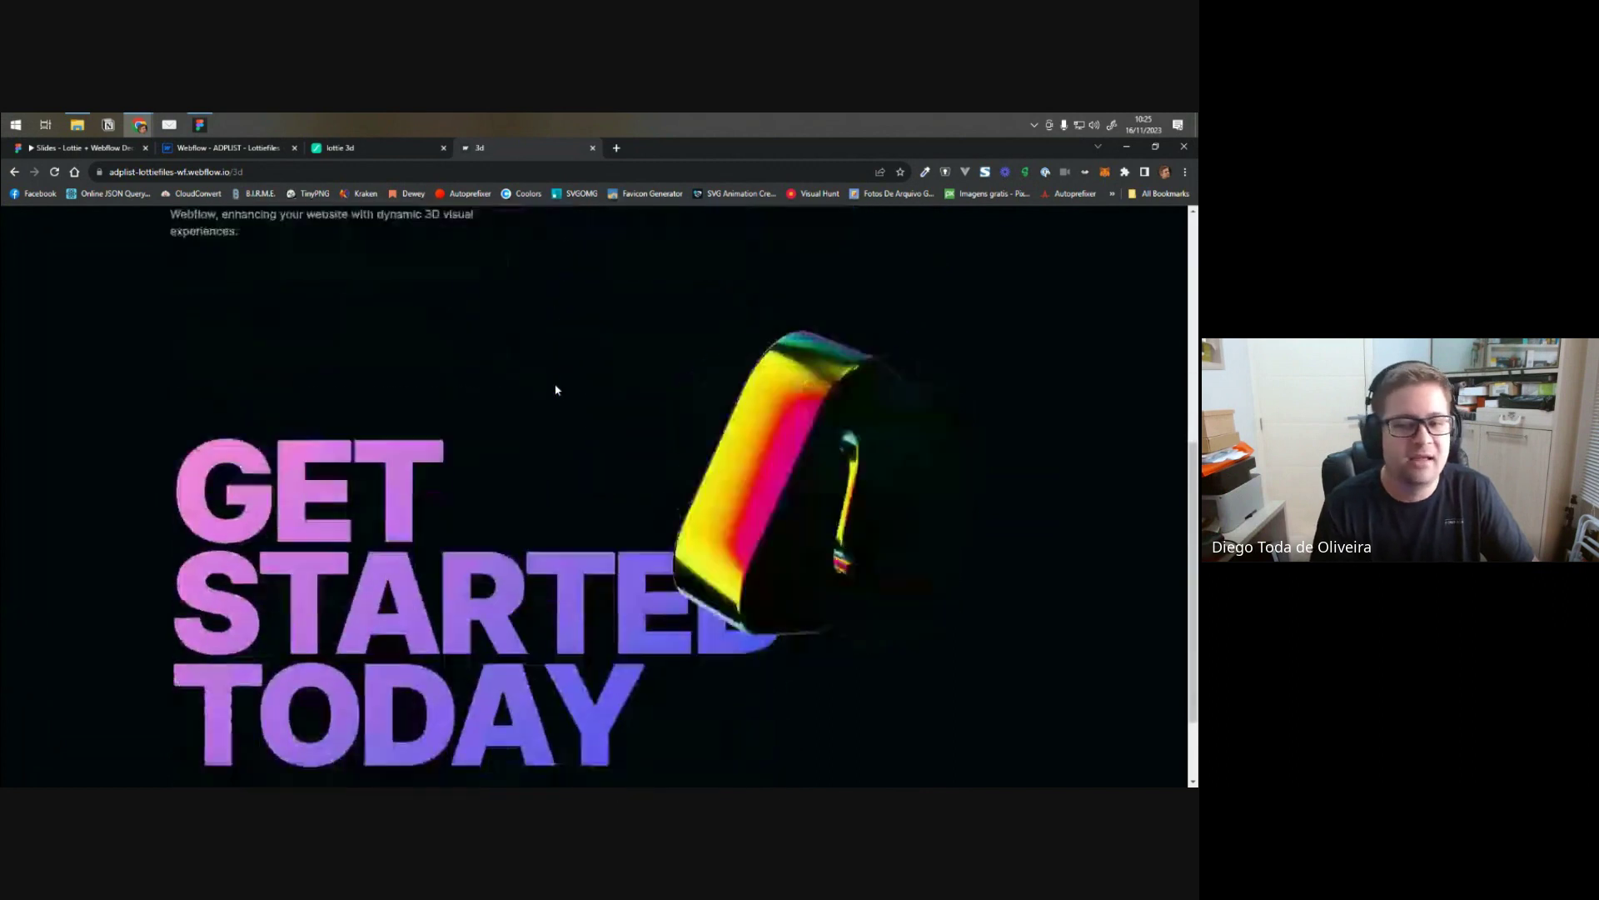
{"action": "scroll", "coordinate": [557, 388], "scroll_direction": "up", "scroll_amount": 6}
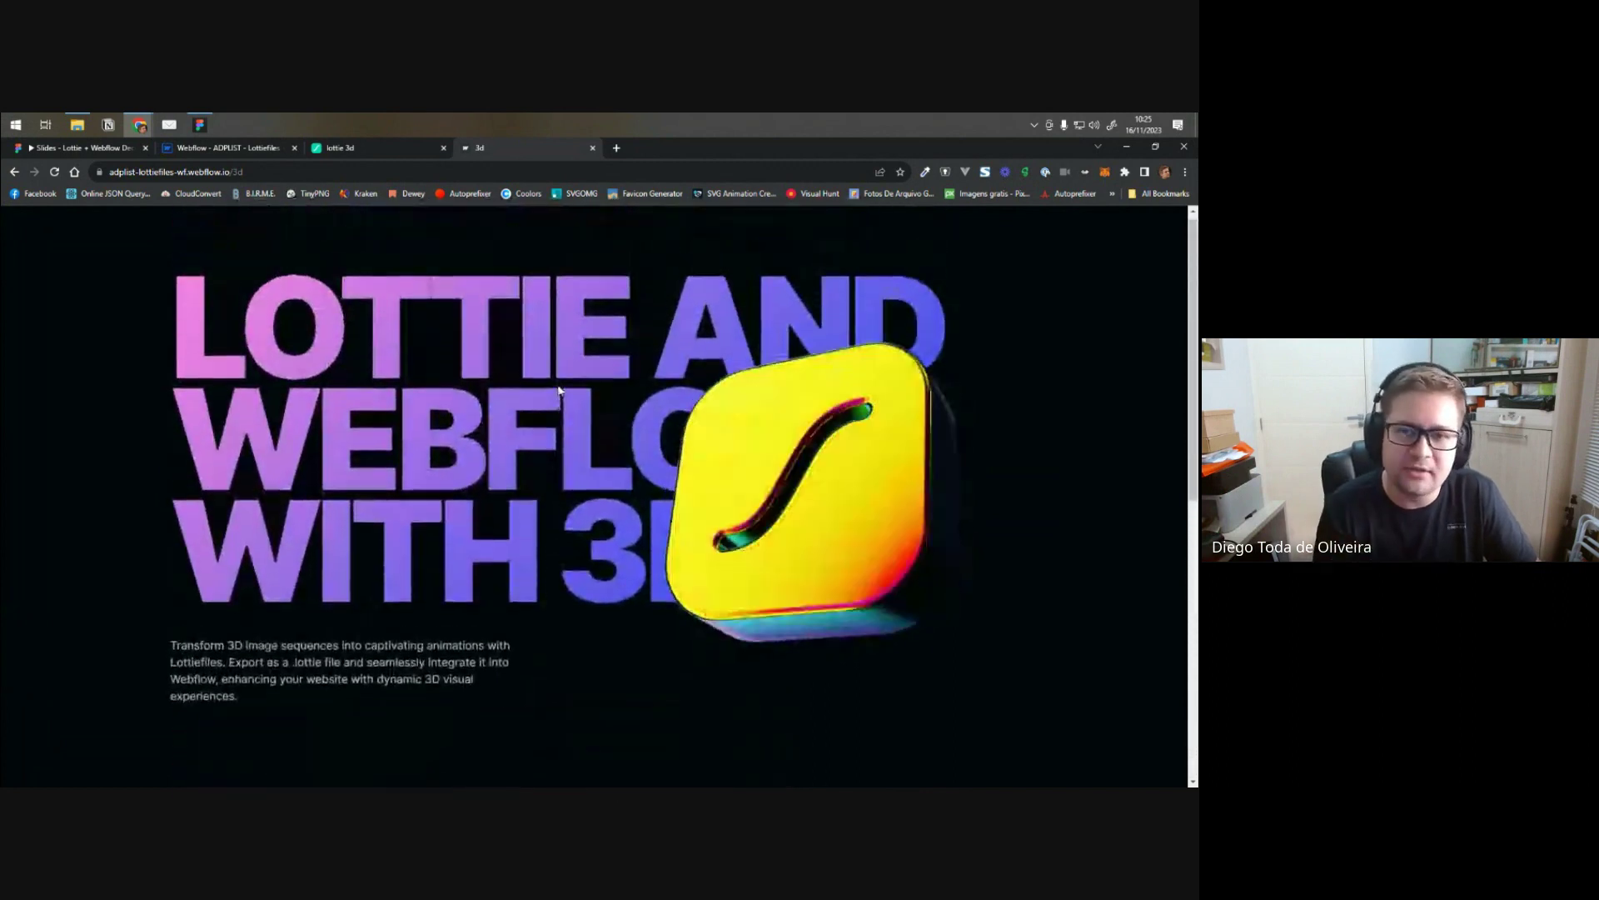
{"action": "scroll", "coordinate": [558, 388], "scroll_direction": "down", "scroll_amount": 5}
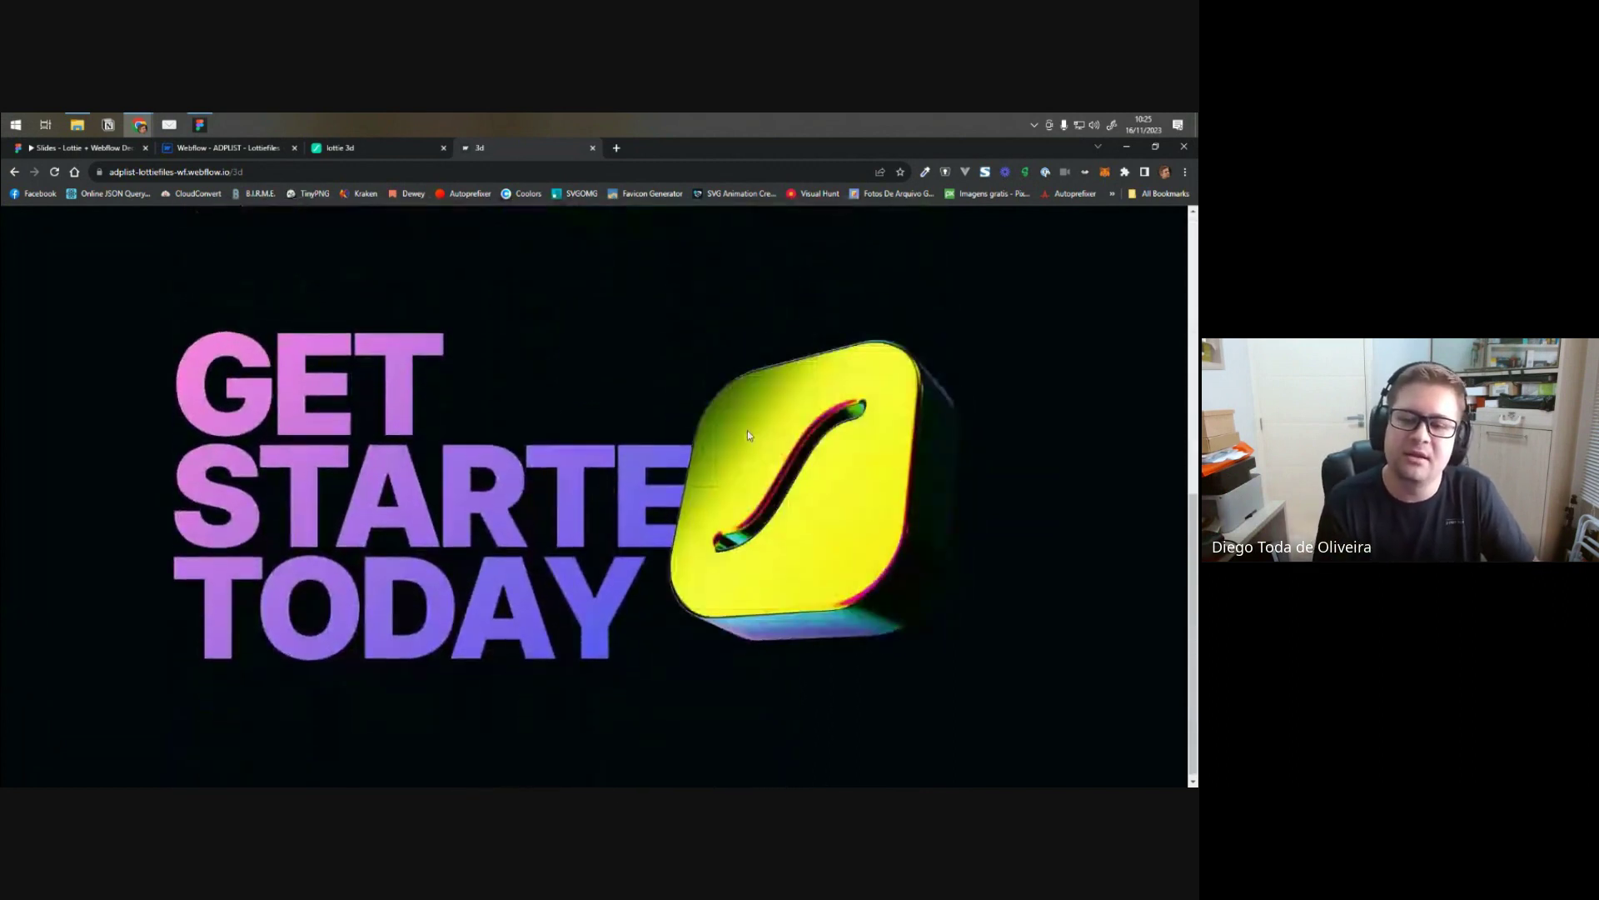
{"action": "scroll", "coordinate": [633, 456], "scroll_direction": "up", "scroll_amount": 6}
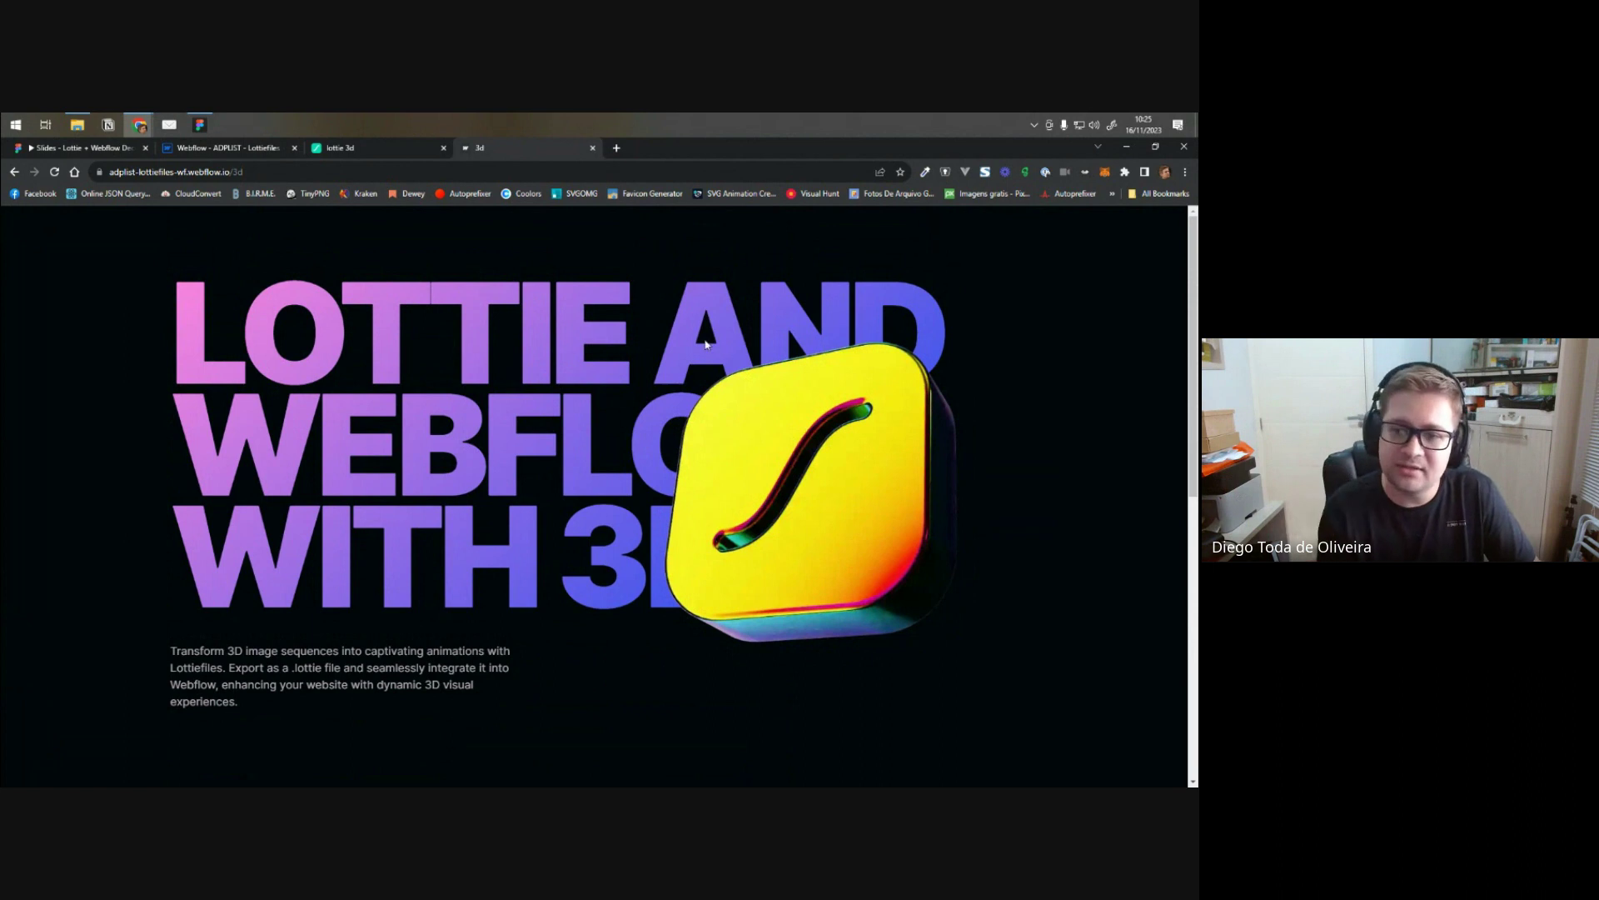
{"action": "scroll", "coordinate": [808, 372], "scroll_direction": "down", "scroll_amount": 5}
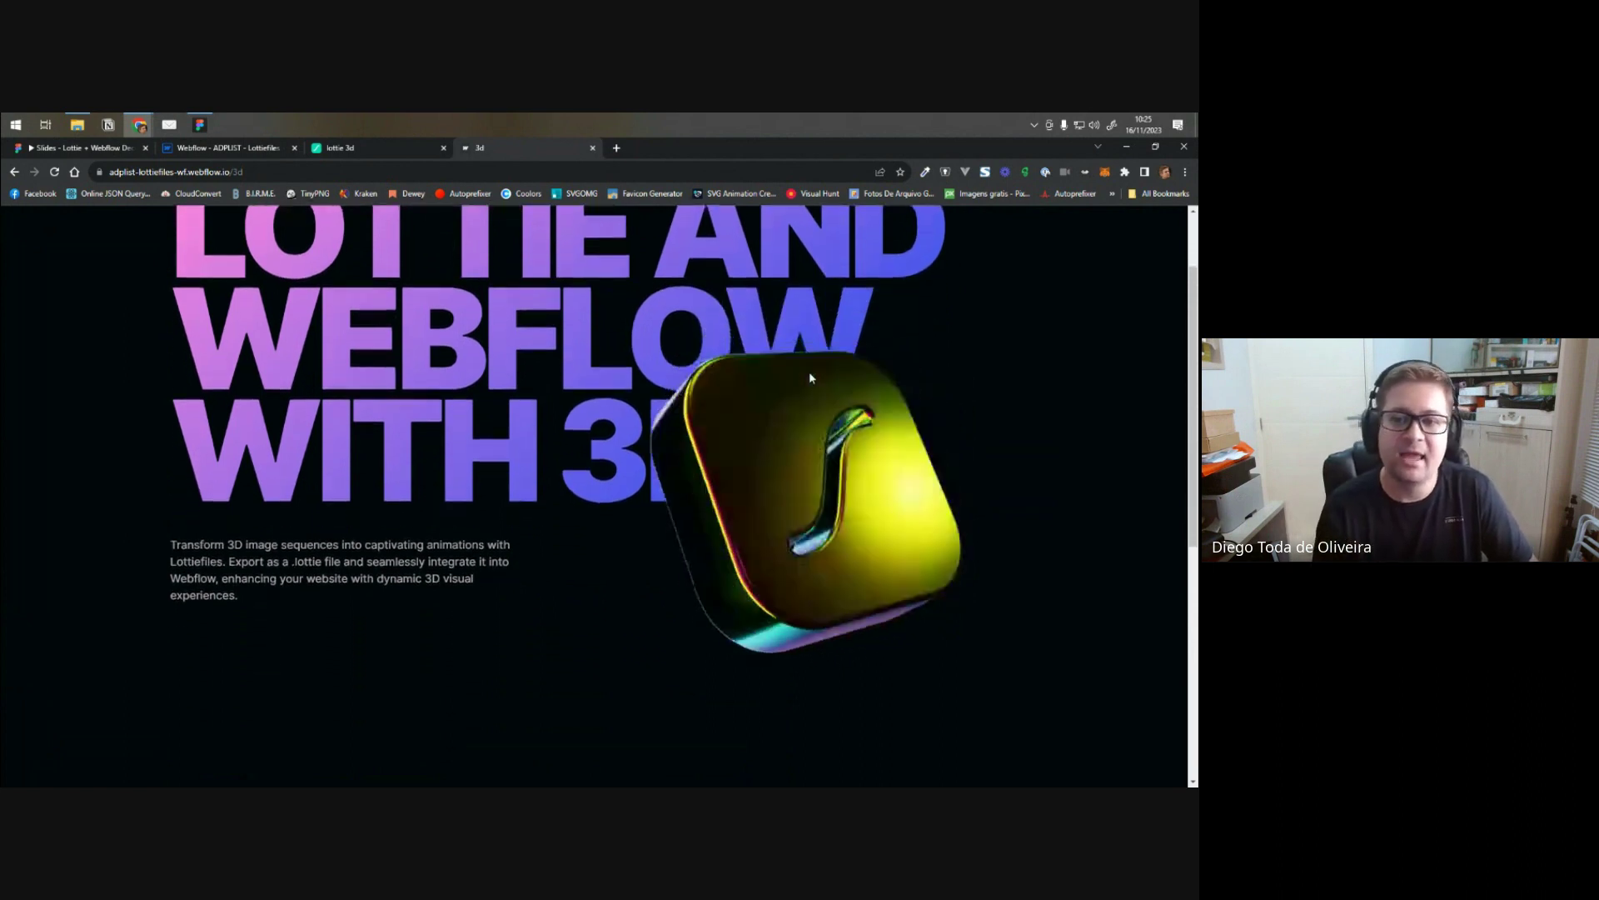
{"action": "scroll", "coordinate": [810, 380], "scroll_direction": "down", "scroll_amount": 2}
{"action": "scroll", "coordinate": [792, 433], "scroll_direction": "up", "scroll_amount": 7}
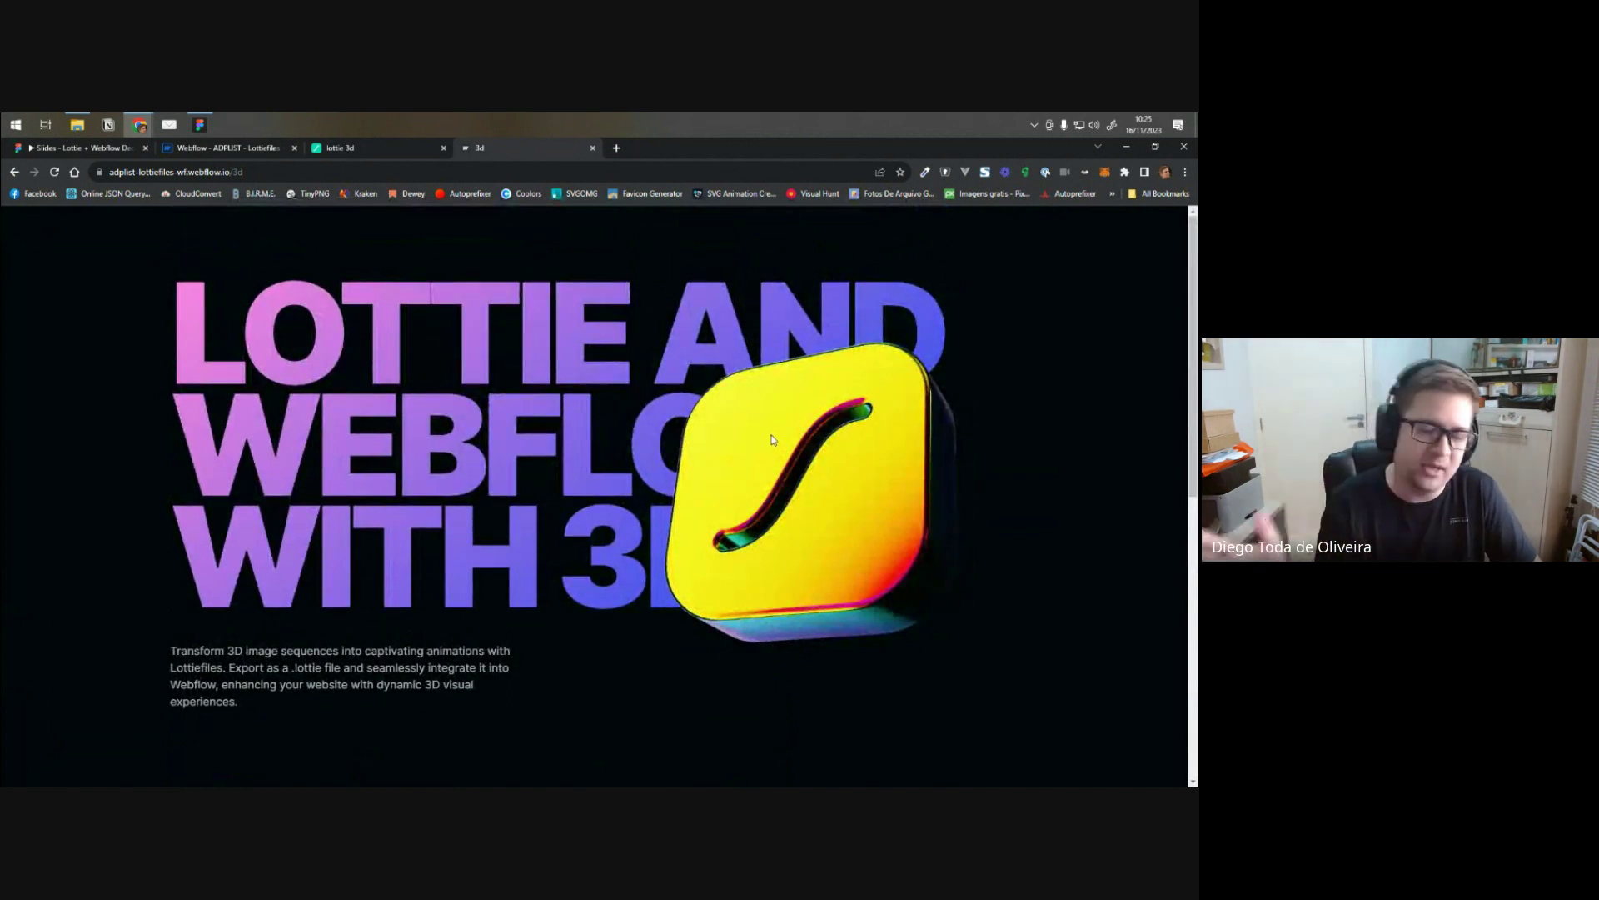
{"action": "scroll", "coordinate": [770, 421], "scroll_direction": "down", "scroll_amount": 5}
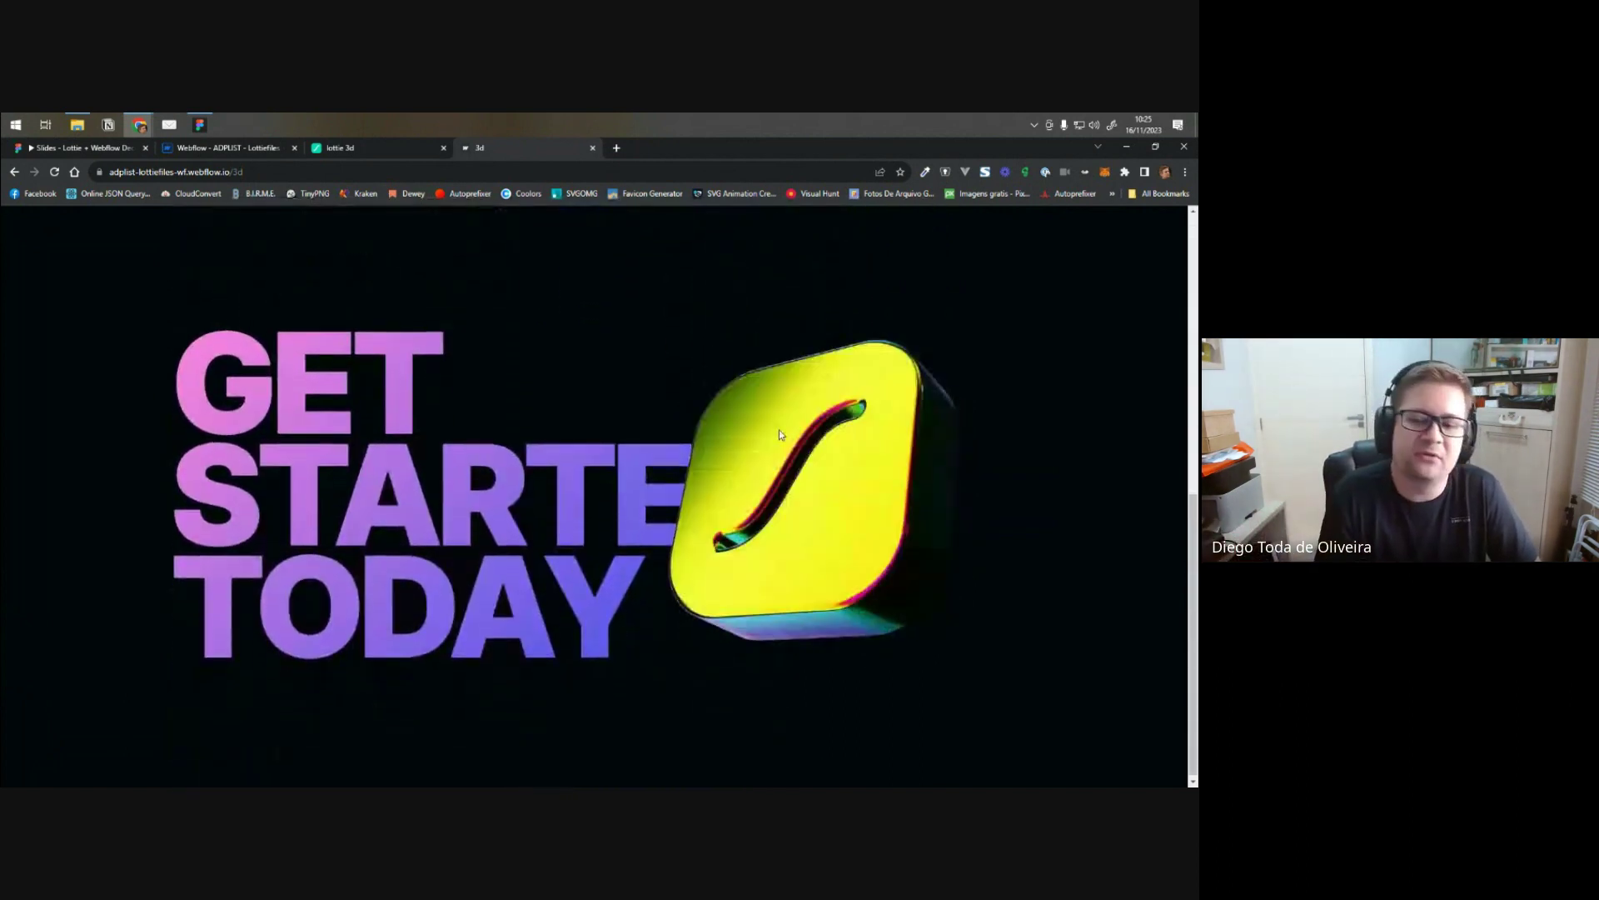
{"action": "scroll", "coordinate": [778, 430], "scroll_direction": "up", "scroll_amount": 5}
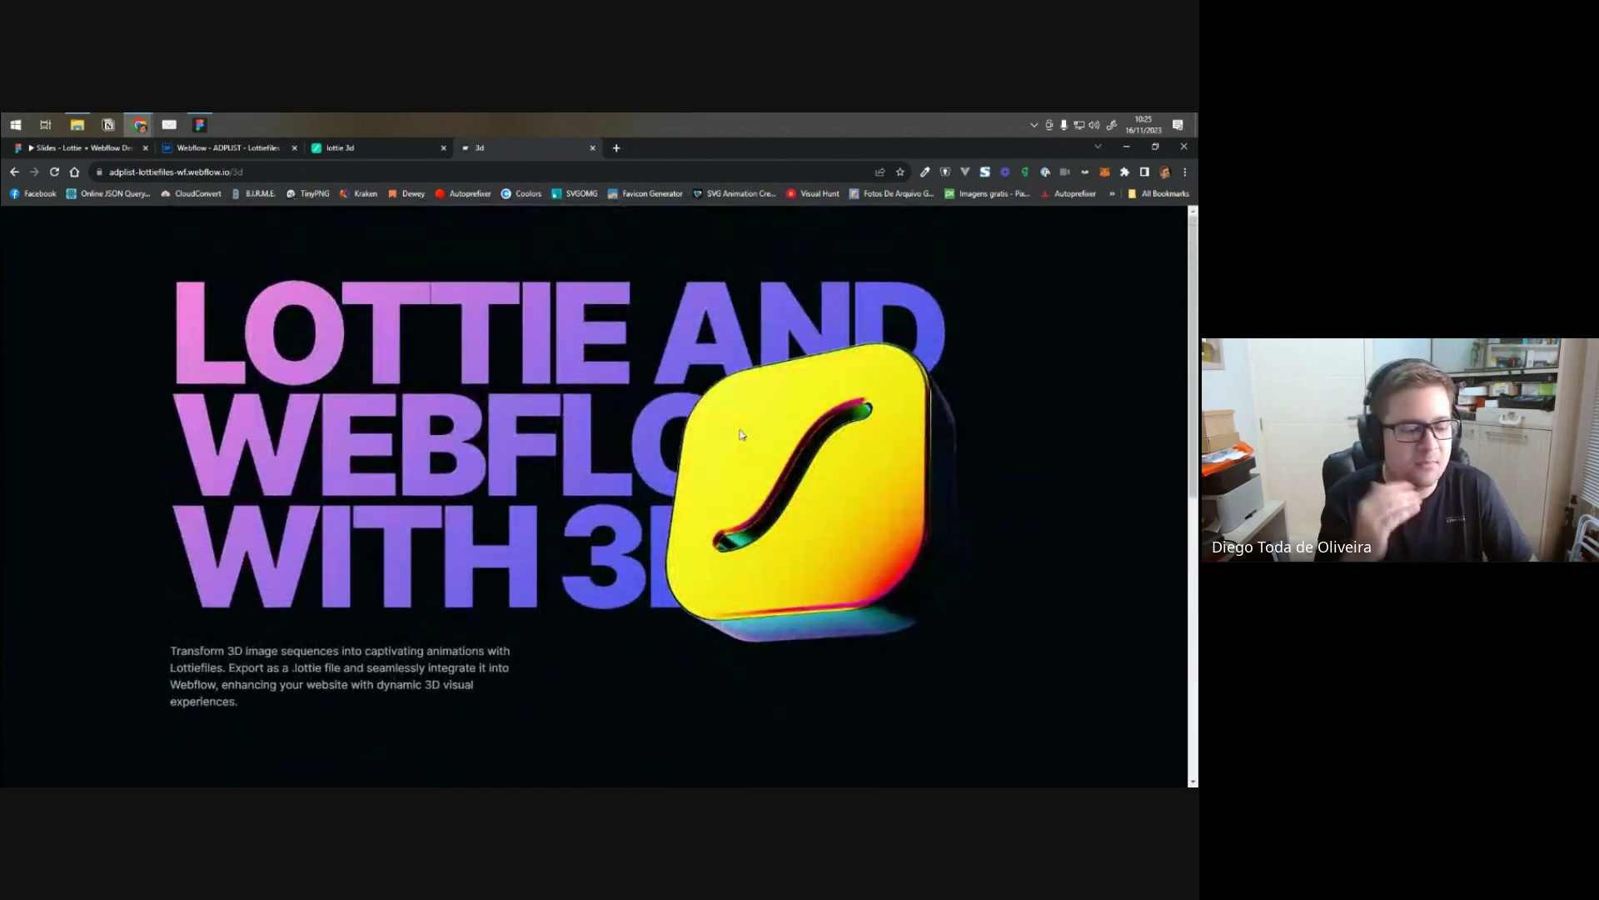
- Return to the Figma slide deck and advance through the Quick Recap slide to the closing Thanks for Coming slide
{"action": "left_click", "coordinate": [81, 148]}
{"action": "key", "text": "Left"}
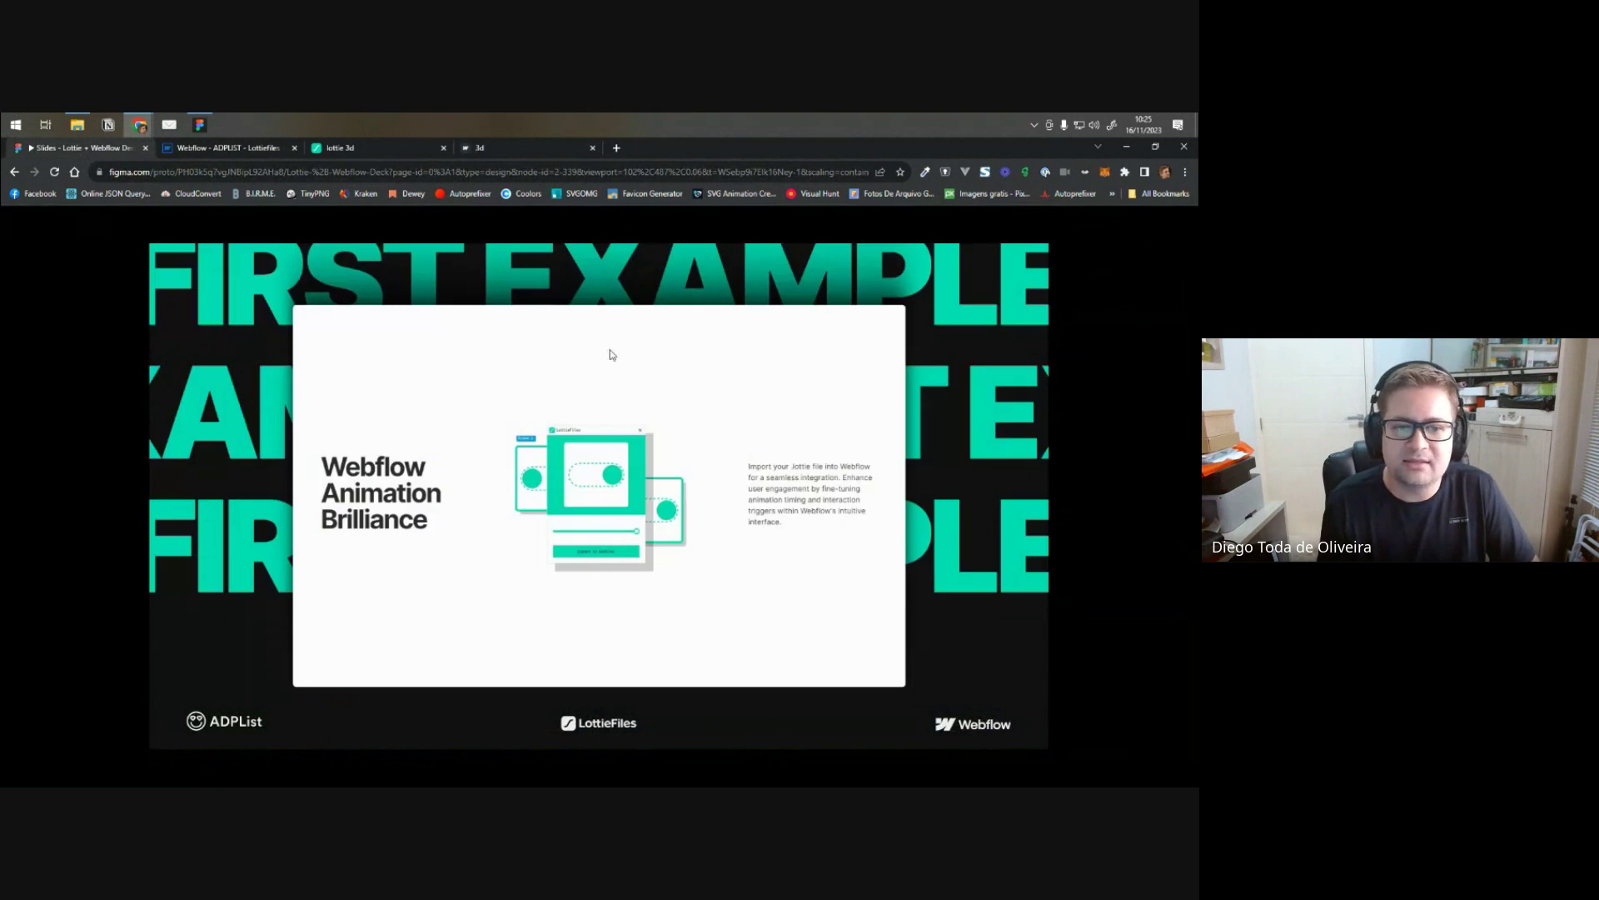
{"action": "key", "text": "Right"}
{"action": "key", "text": "Right"}
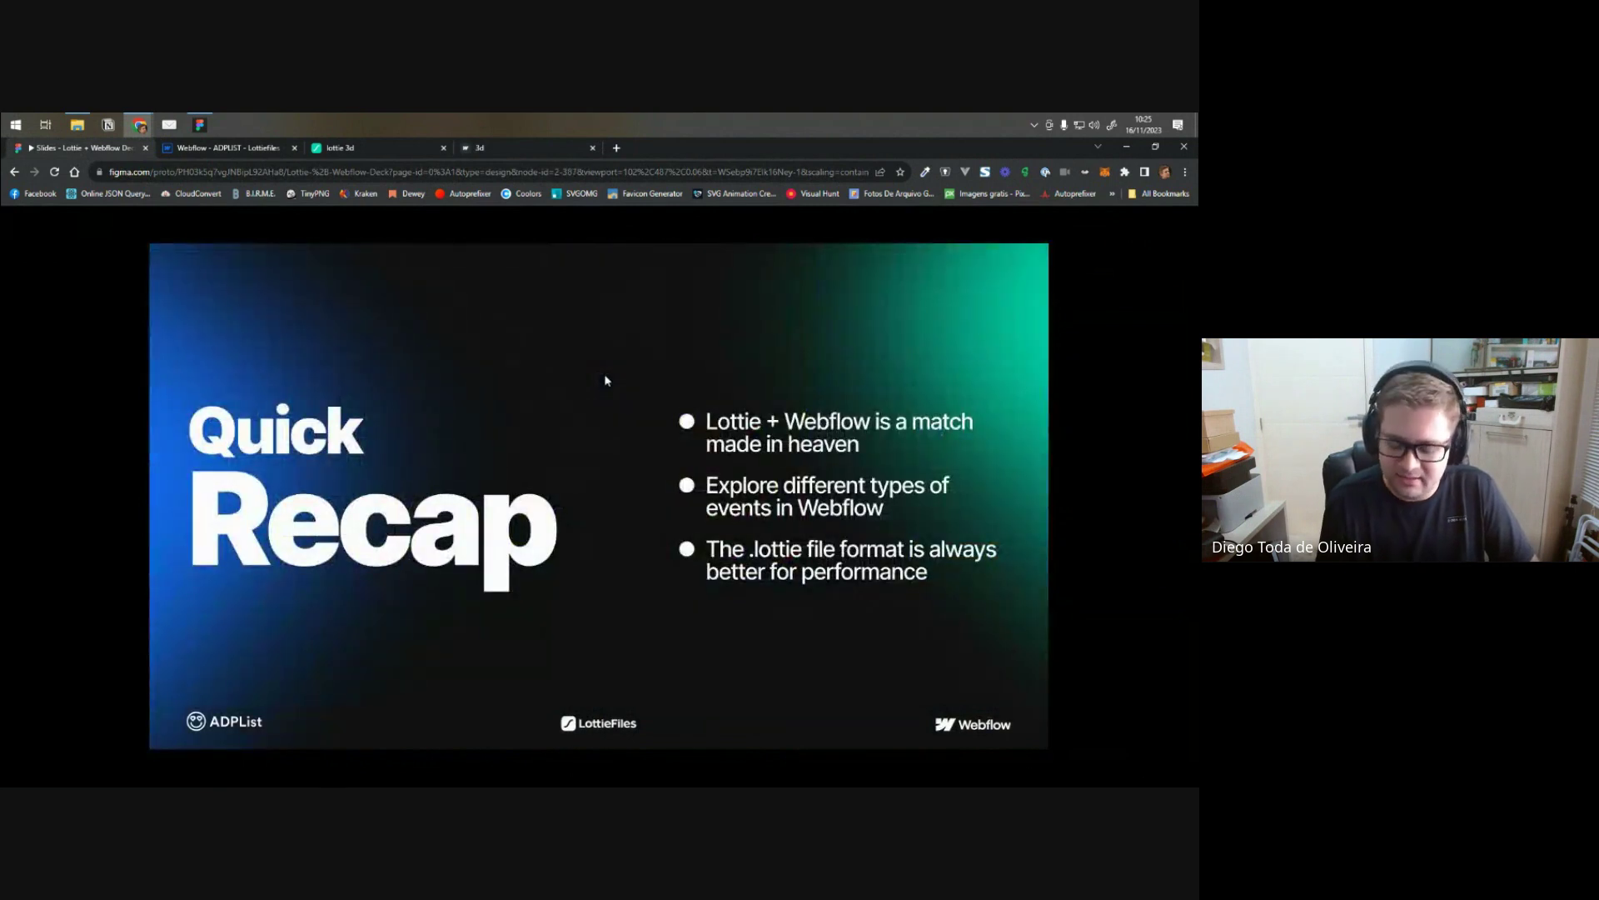
{"action": "key", "text": "F11"}
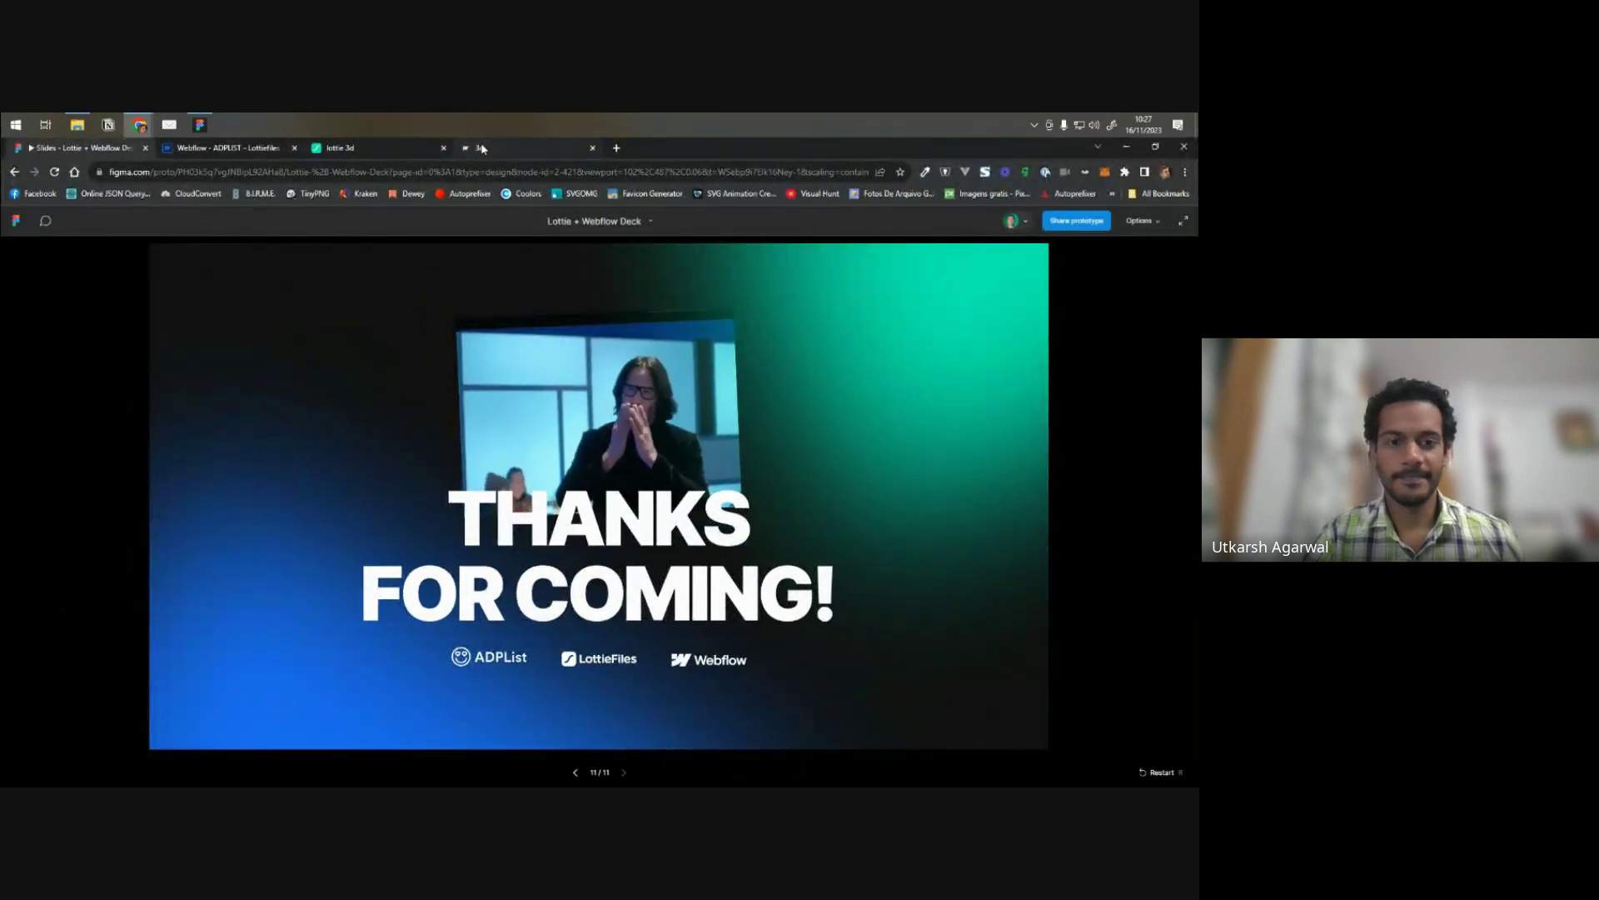
{"action": "mouse_move", "coordinate": [483, 148]}
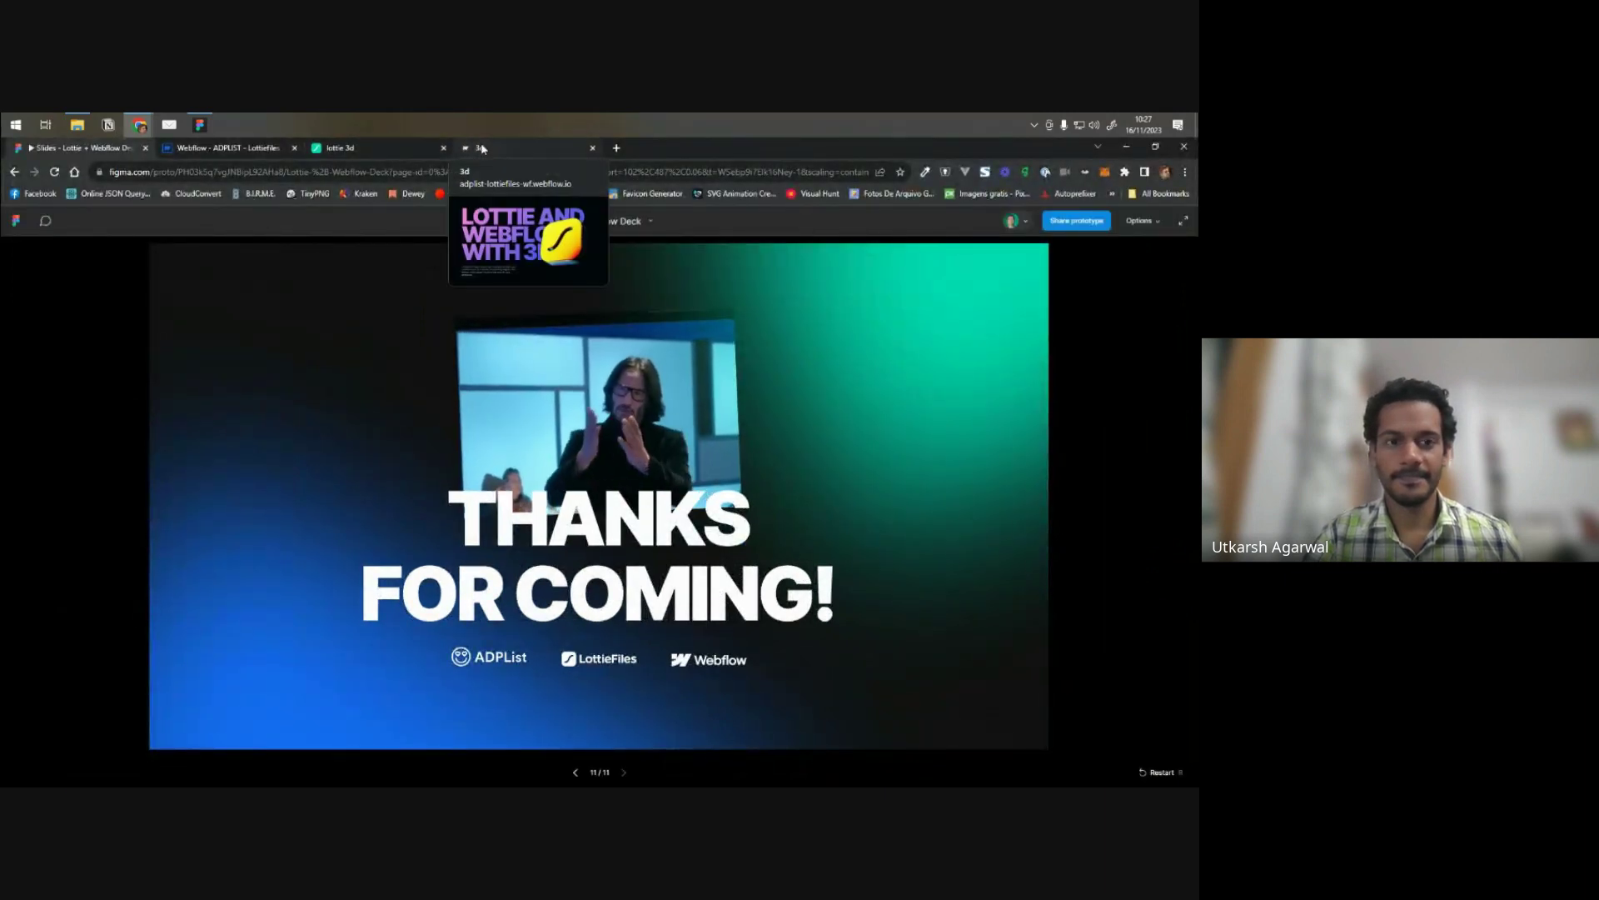